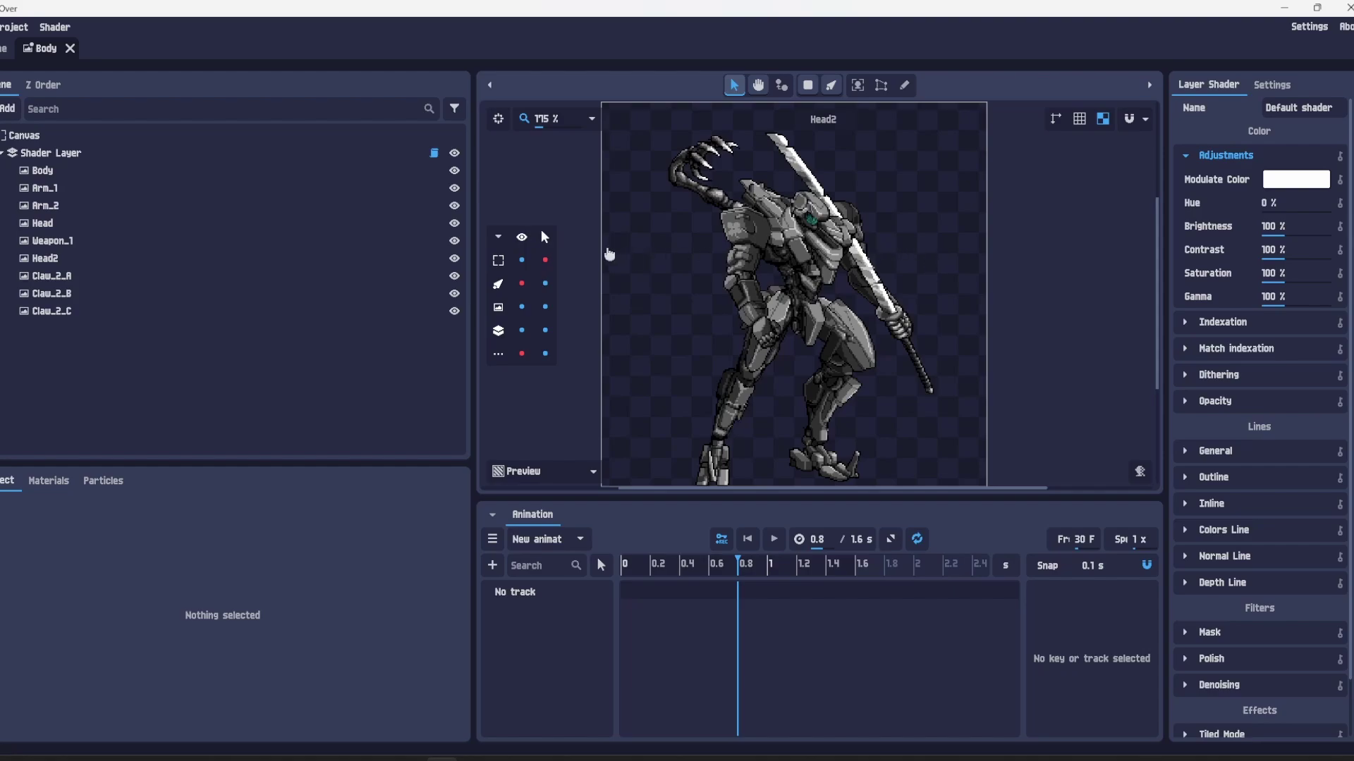
# - Select the Body layer and generate a polygon outline mesh over its sprite
pyautogui.click(226, 173)
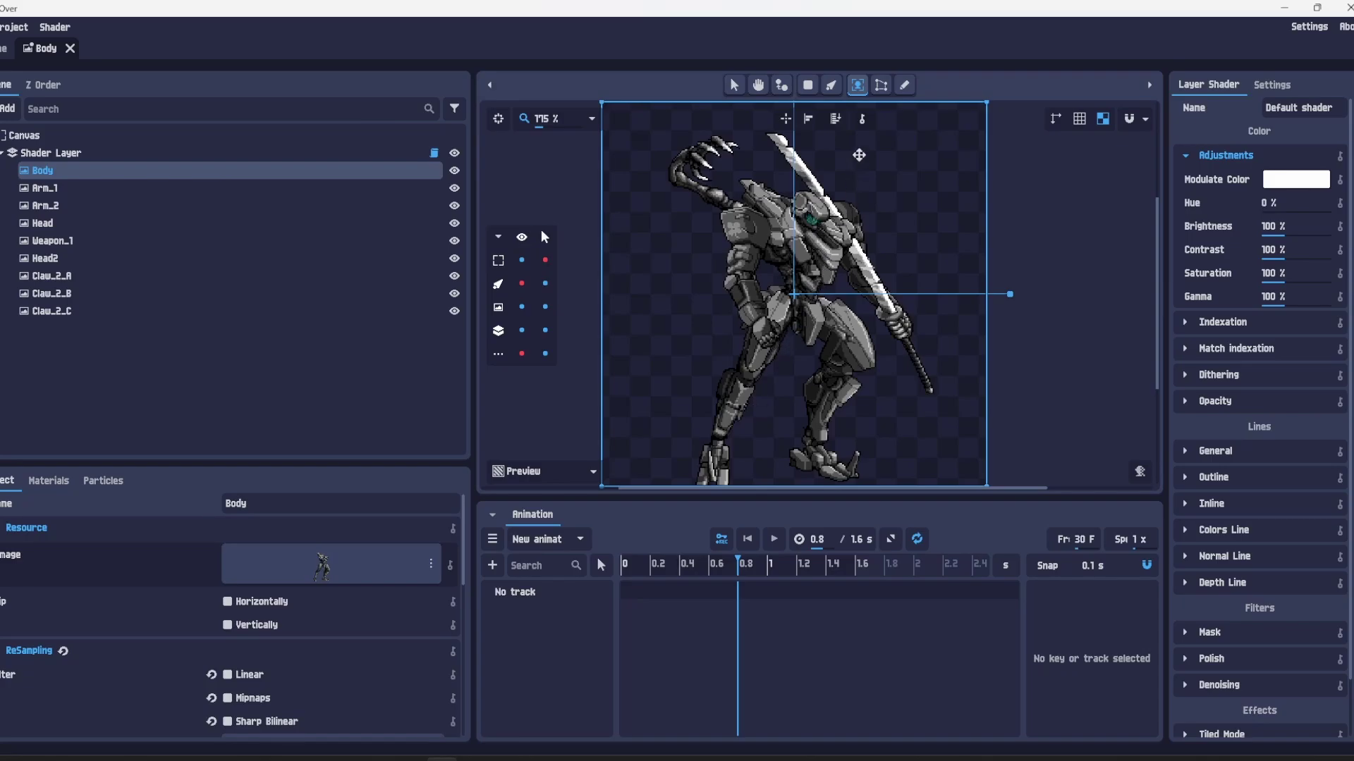
pyautogui.click(881, 86)
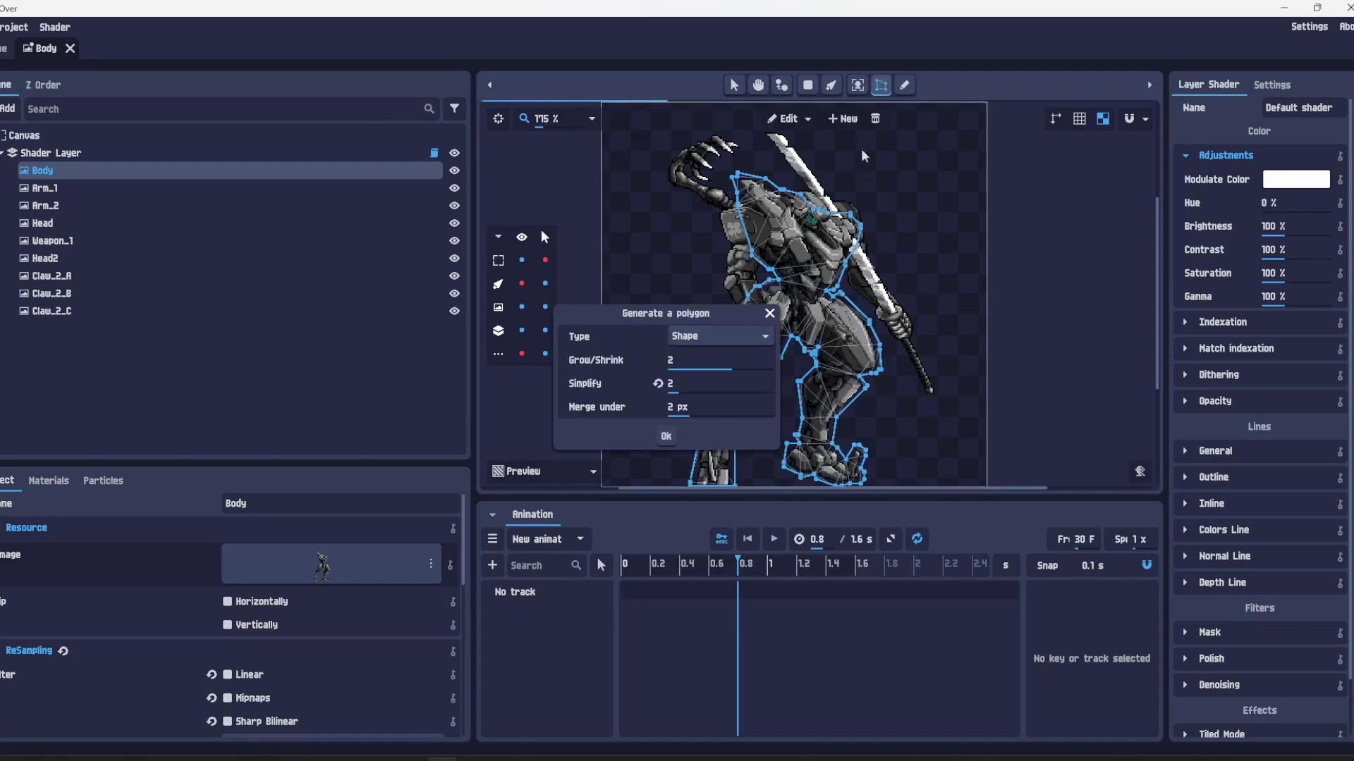
pyautogui.click(667, 436)
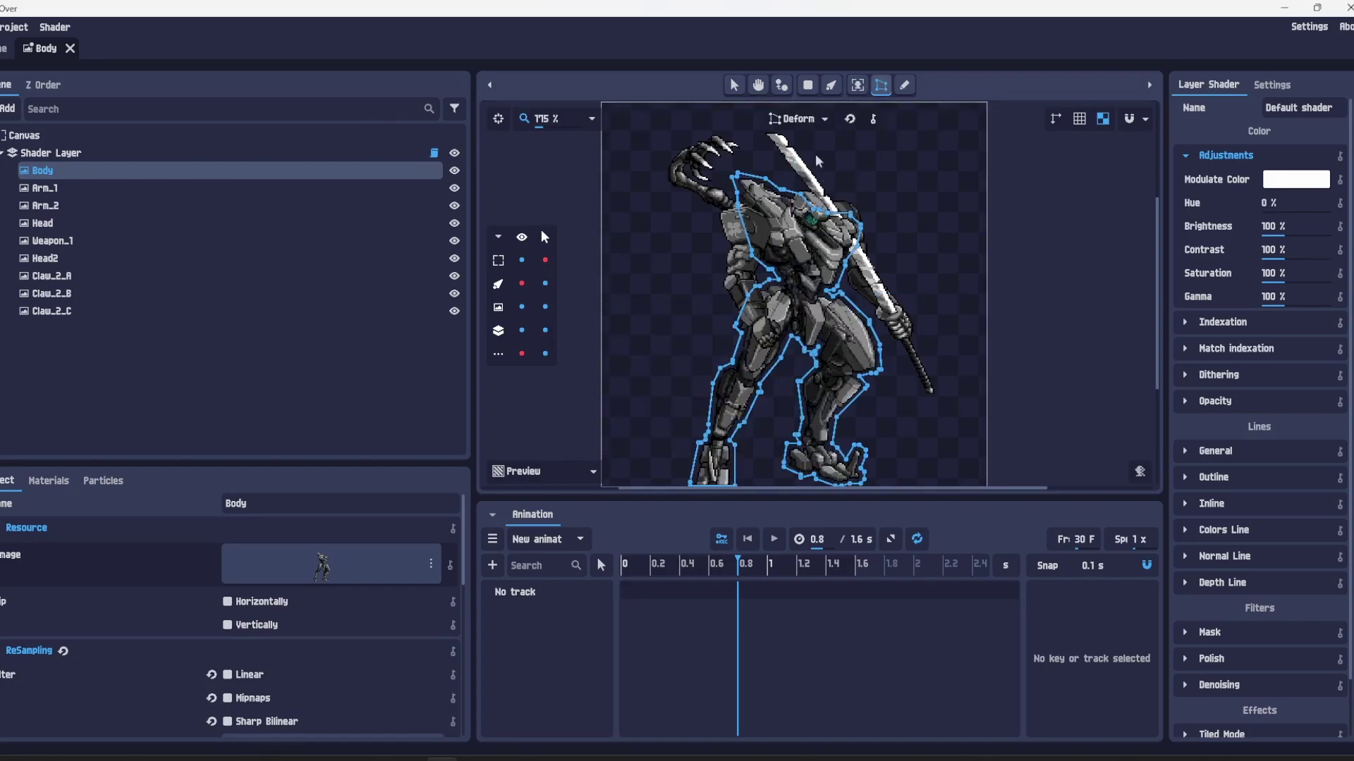
# - In Edit mode, add extra mesh points around the left and right knees
pyautogui.scroll(4, 792, 120)
pyautogui.click(793, 119)
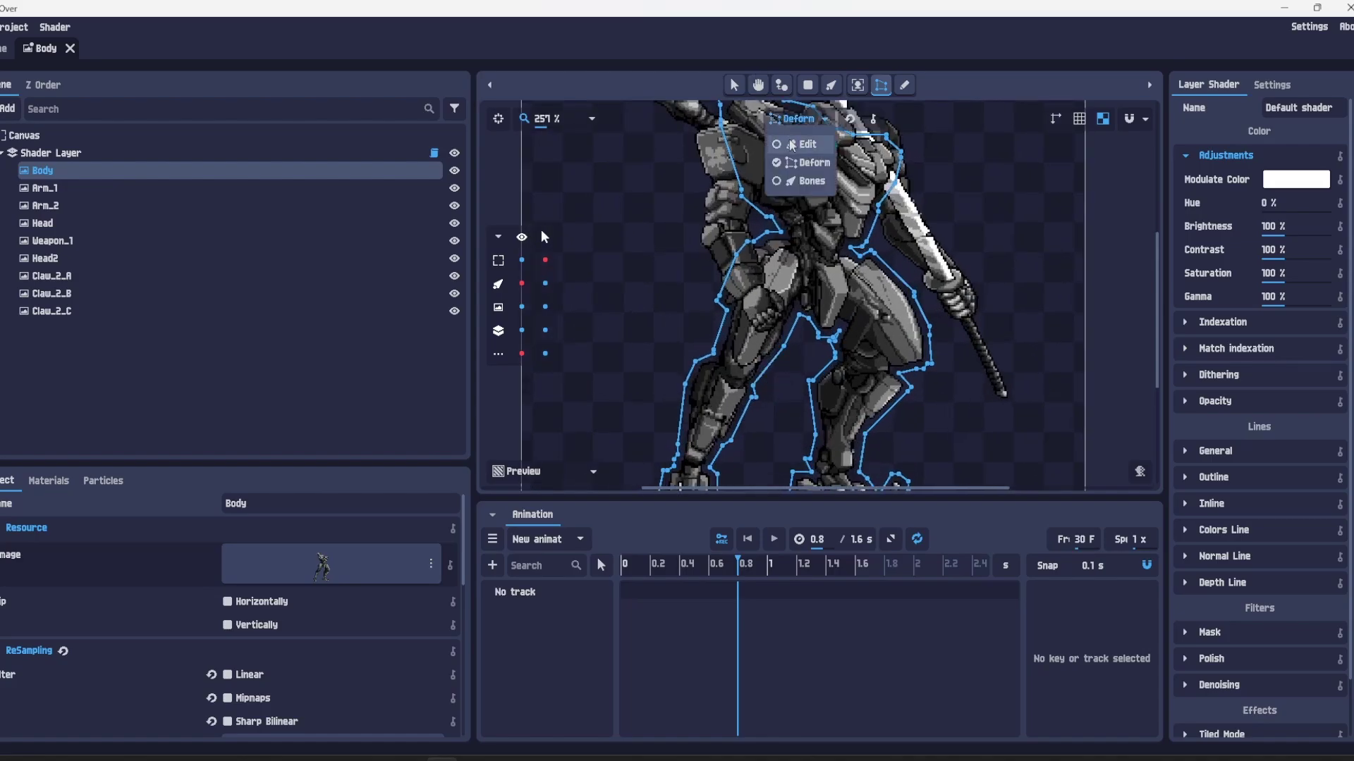
pyautogui.click(790, 141)
pyautogui.scroll(4, 788, 425)
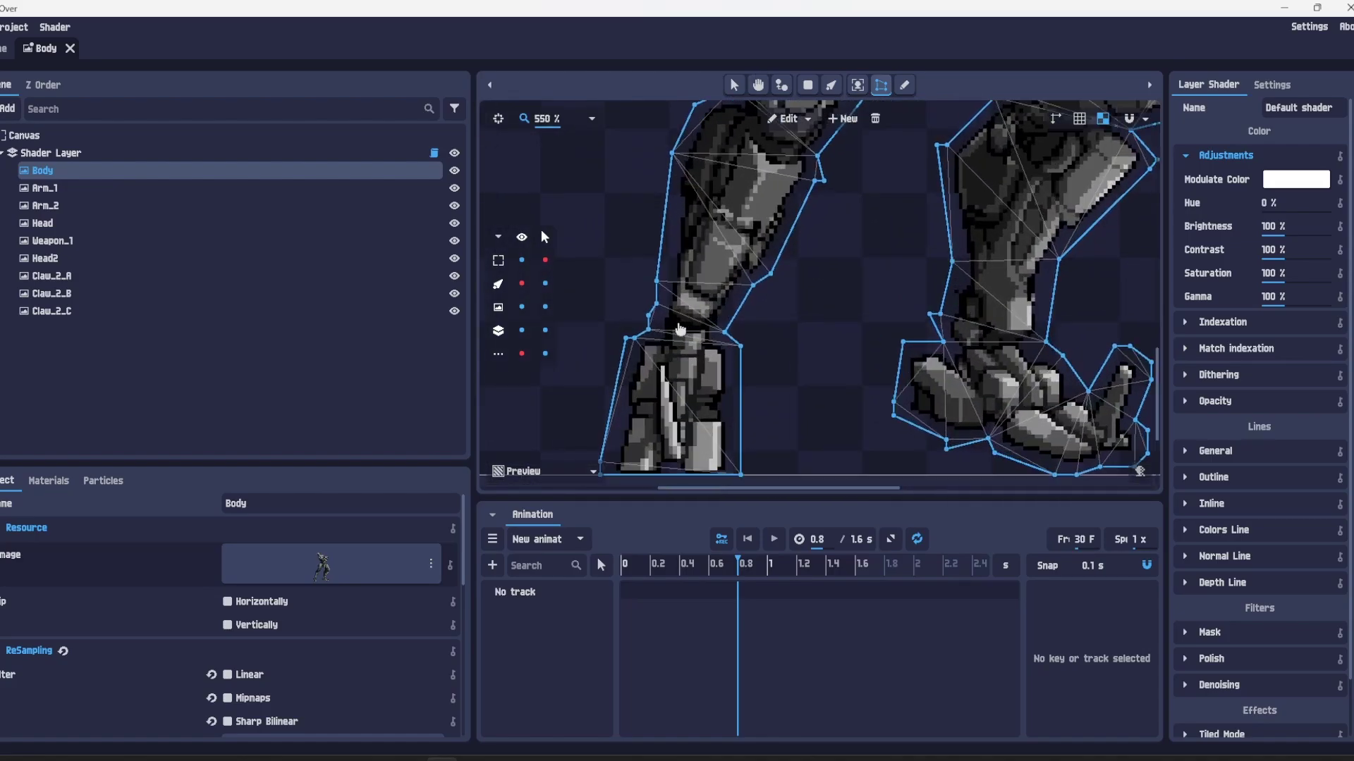
pyautogui.click(678, 323)
pyautogui.click(700, 328)
pyautogui.click(978, 331)
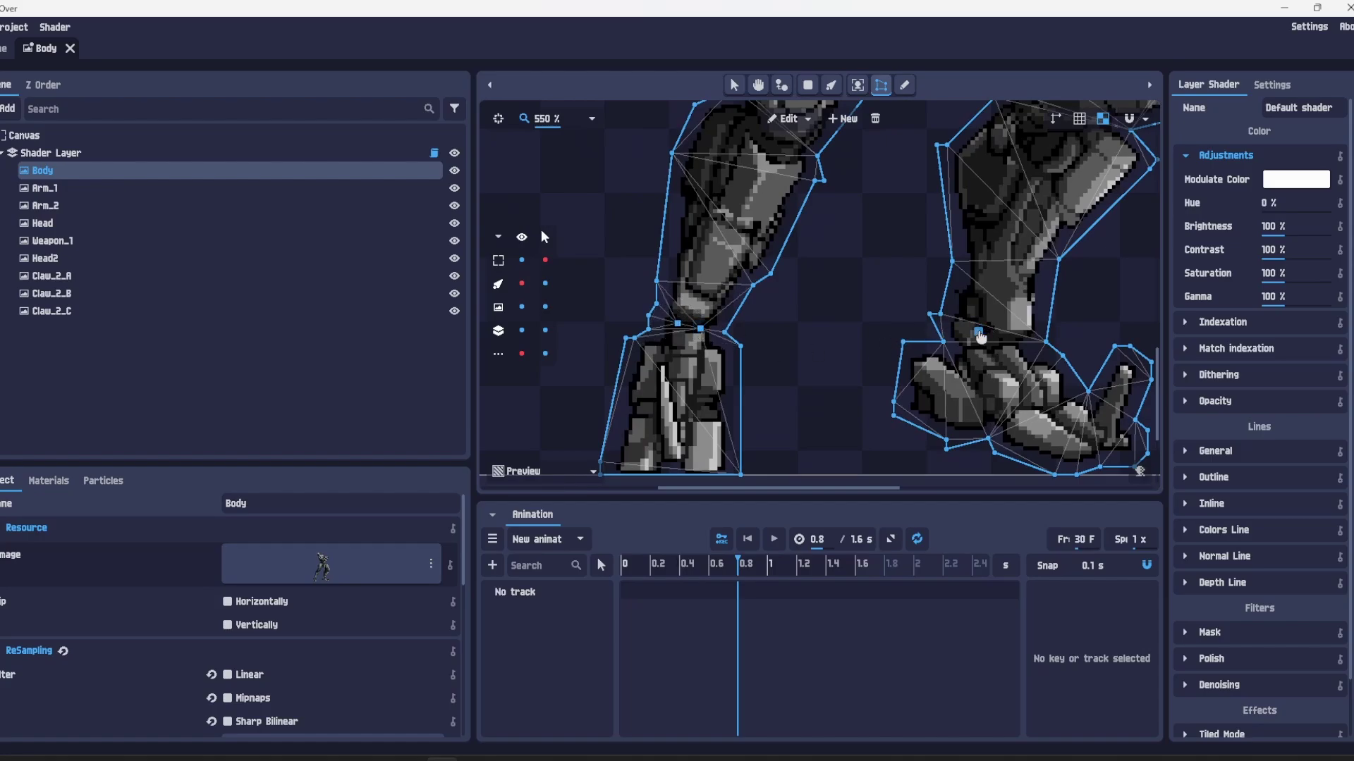
pyautogui.click(1009, 332)
pyautogui.click(1053, 294)
pyautogui.moveTo(1056, 295); pyautogui.dragTo(945, 286)
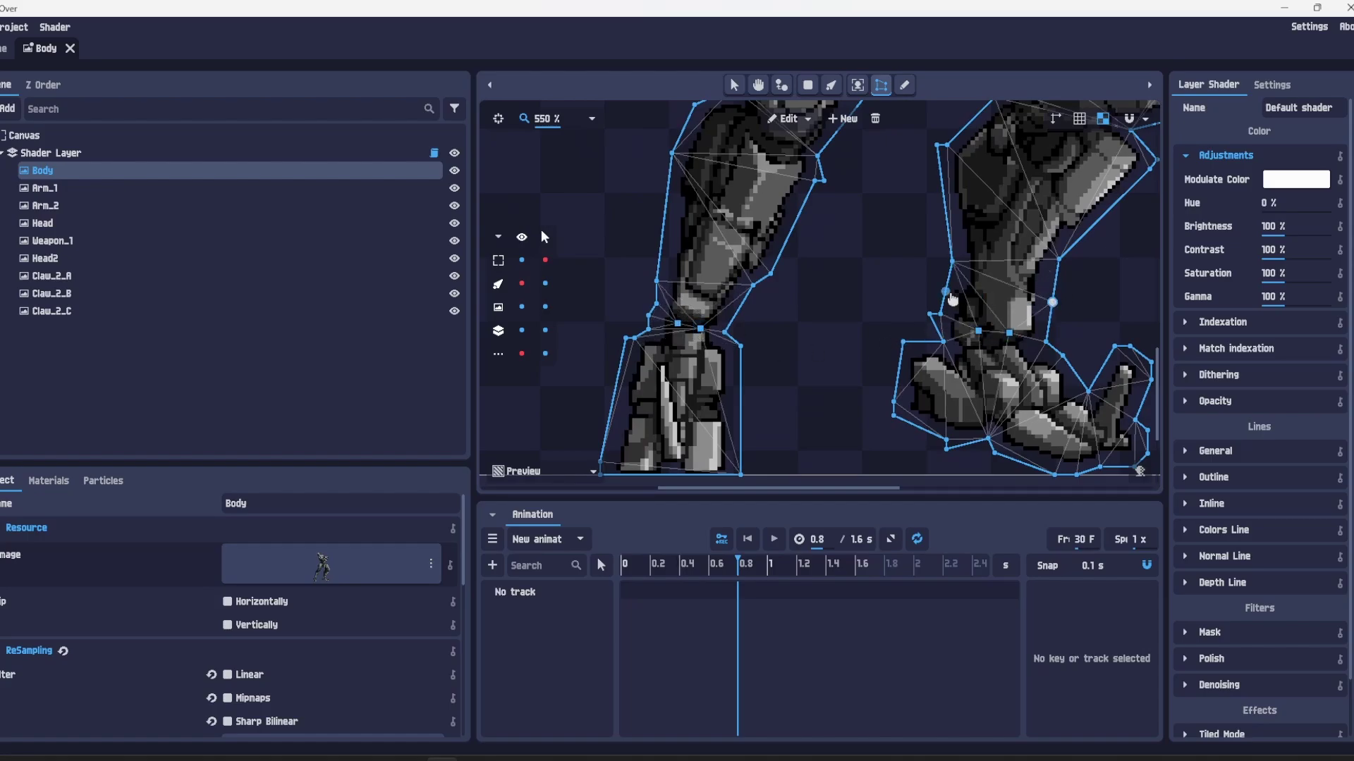
pyautogui.click(740, 307)
# - Return the mesh to Deform mode, rewind the timeline to 0 and reselect Body
pyautogui.scroll(-4, 838, 284)
pyautogui.click(788, 119)
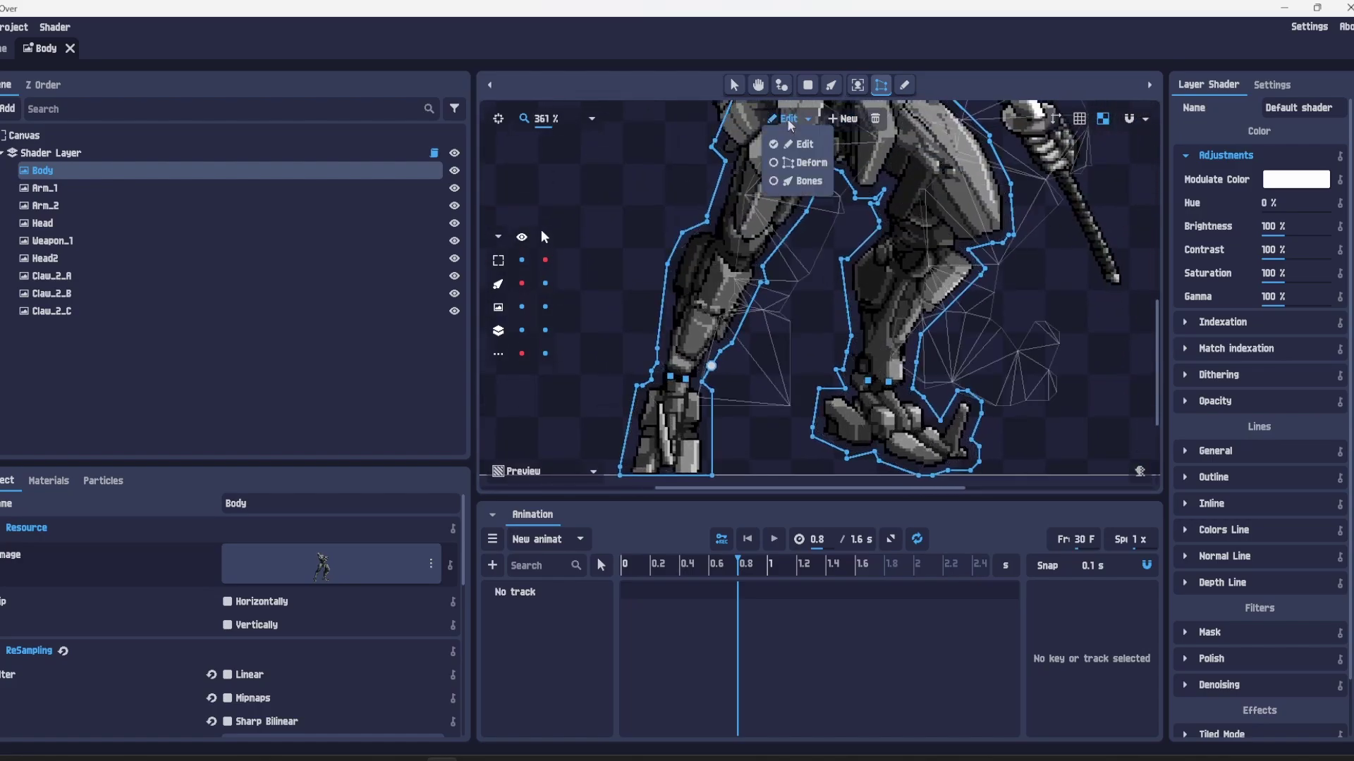
pyautogui.click(800, 163)
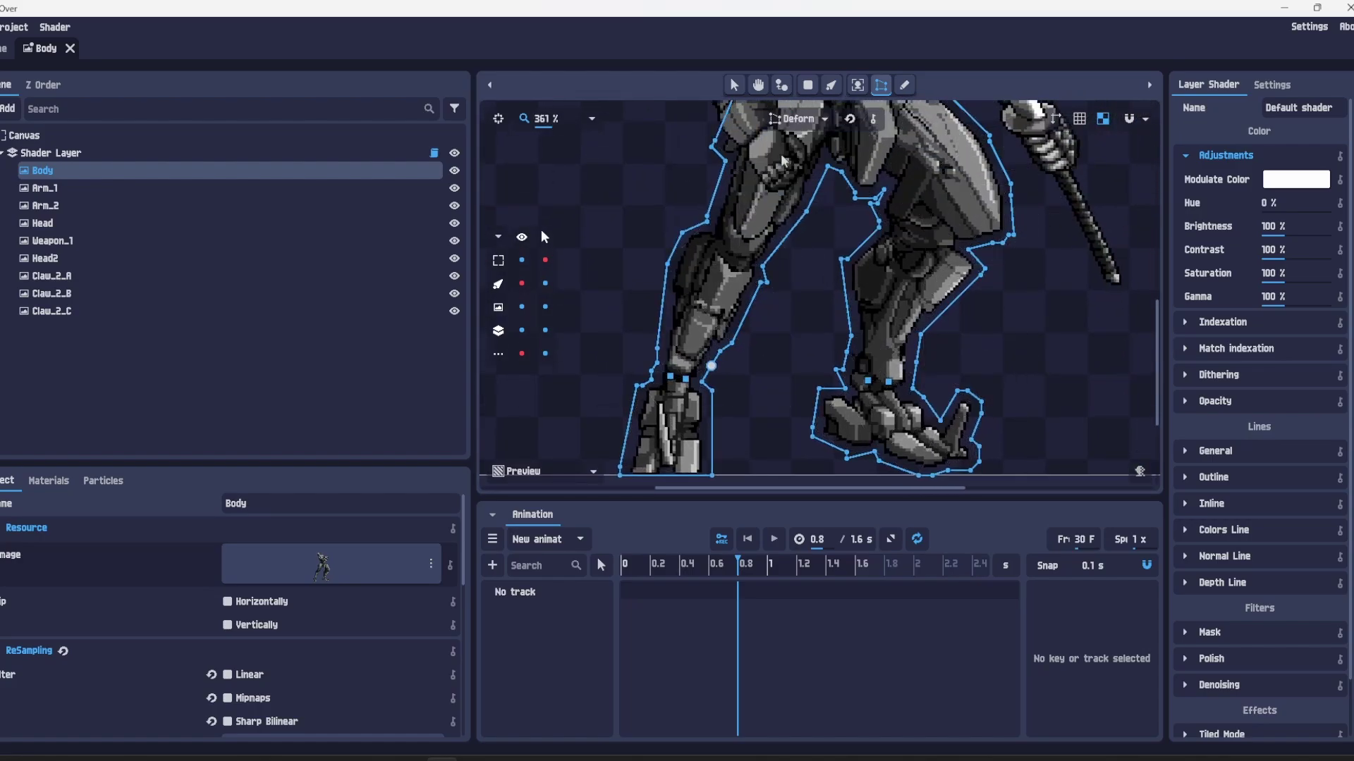
pyautogui.click(734, 87)
pyautogui.moveTo(728, 560); pyautogui.dragTo(482, 571)
pyautogui.click(44, 171)
# - Add a Mesh keyframe for Body at time 0
pyautogui.scroll(-5, 313, 692)
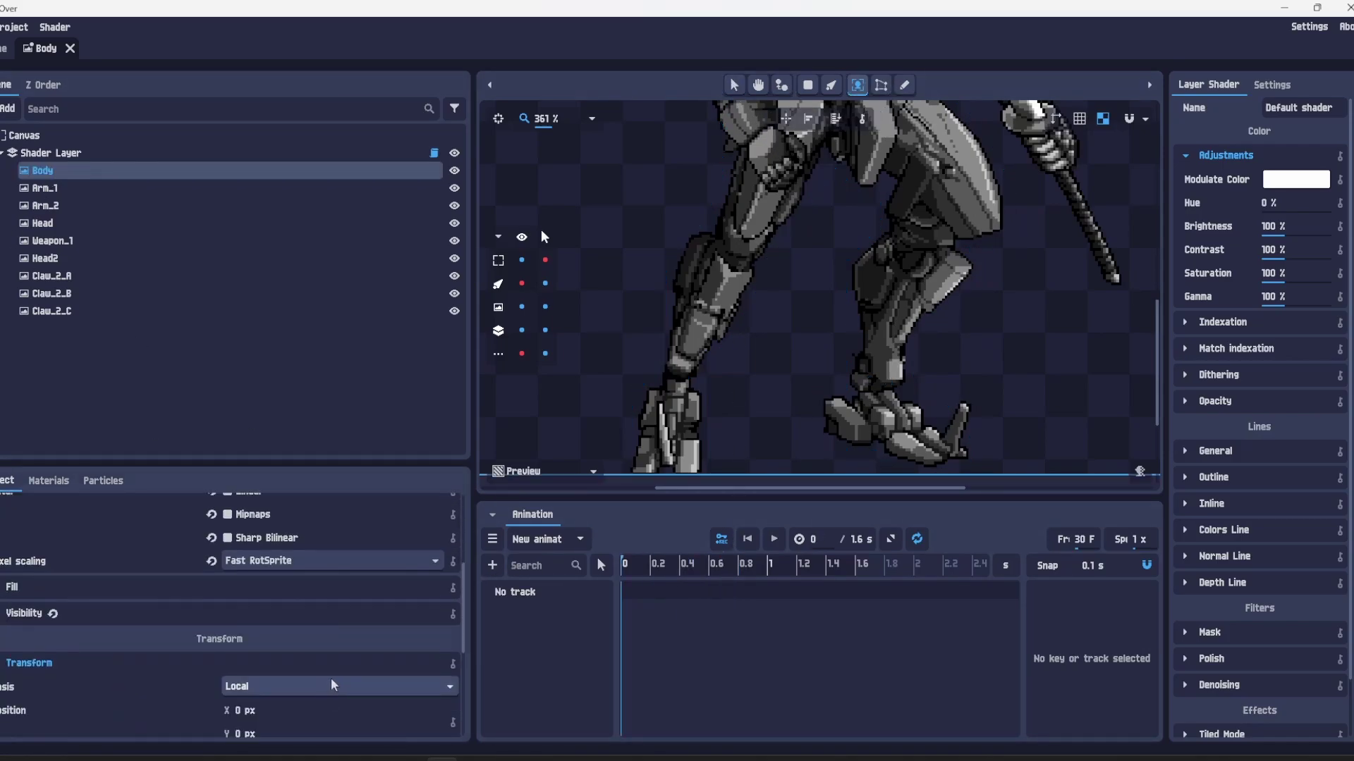
pyautogui.scroll(-4, 343, 672)
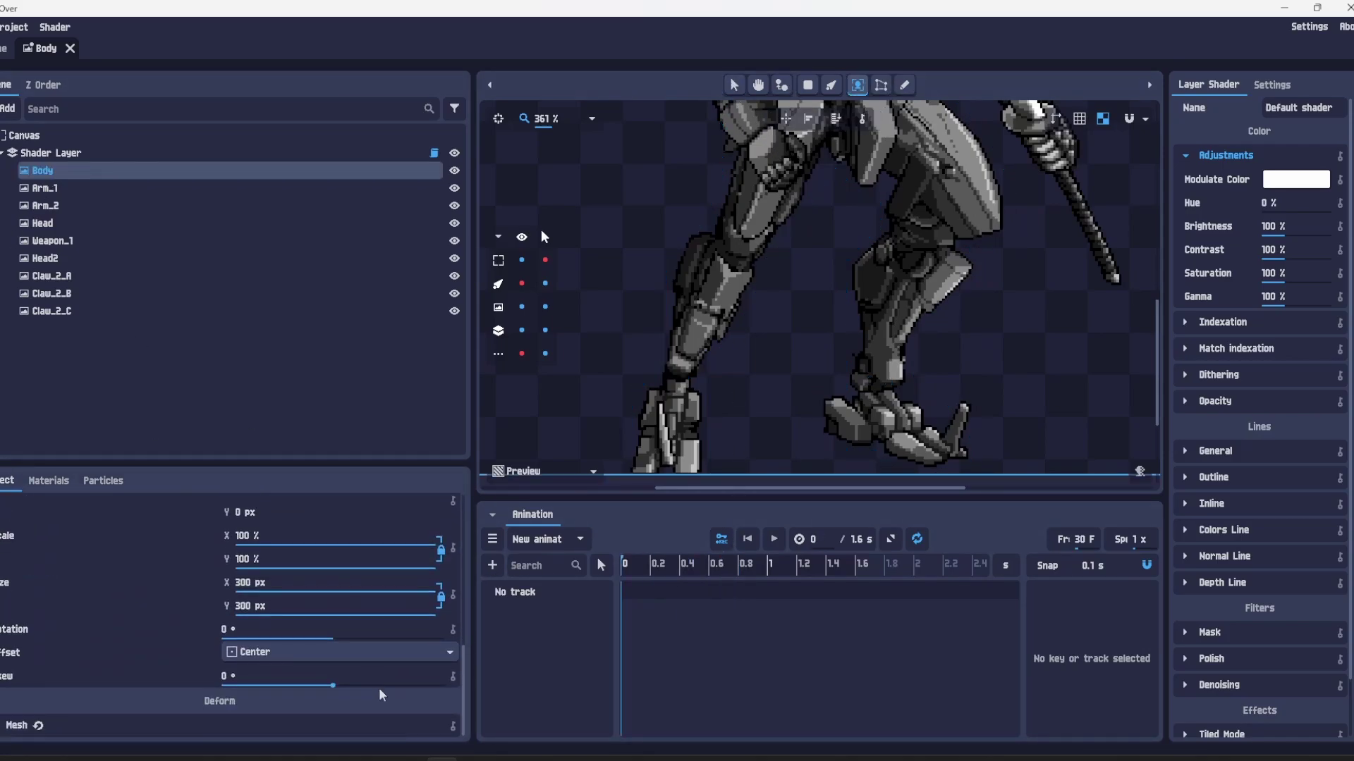
pyautogui.click(453, 726)
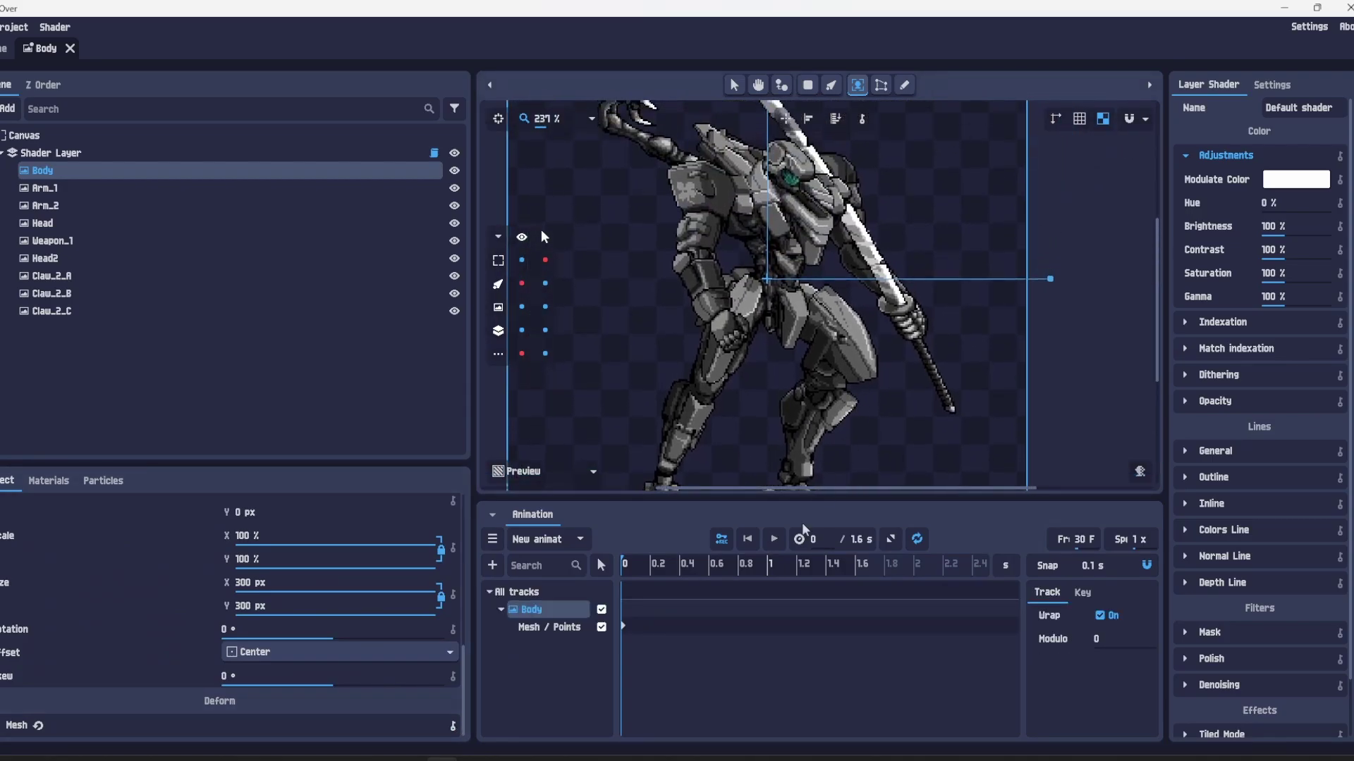
# - At 0.8 s, deform Body's upper-body mesh points into a new pose, then play it
pyautogui.click(740, 586)
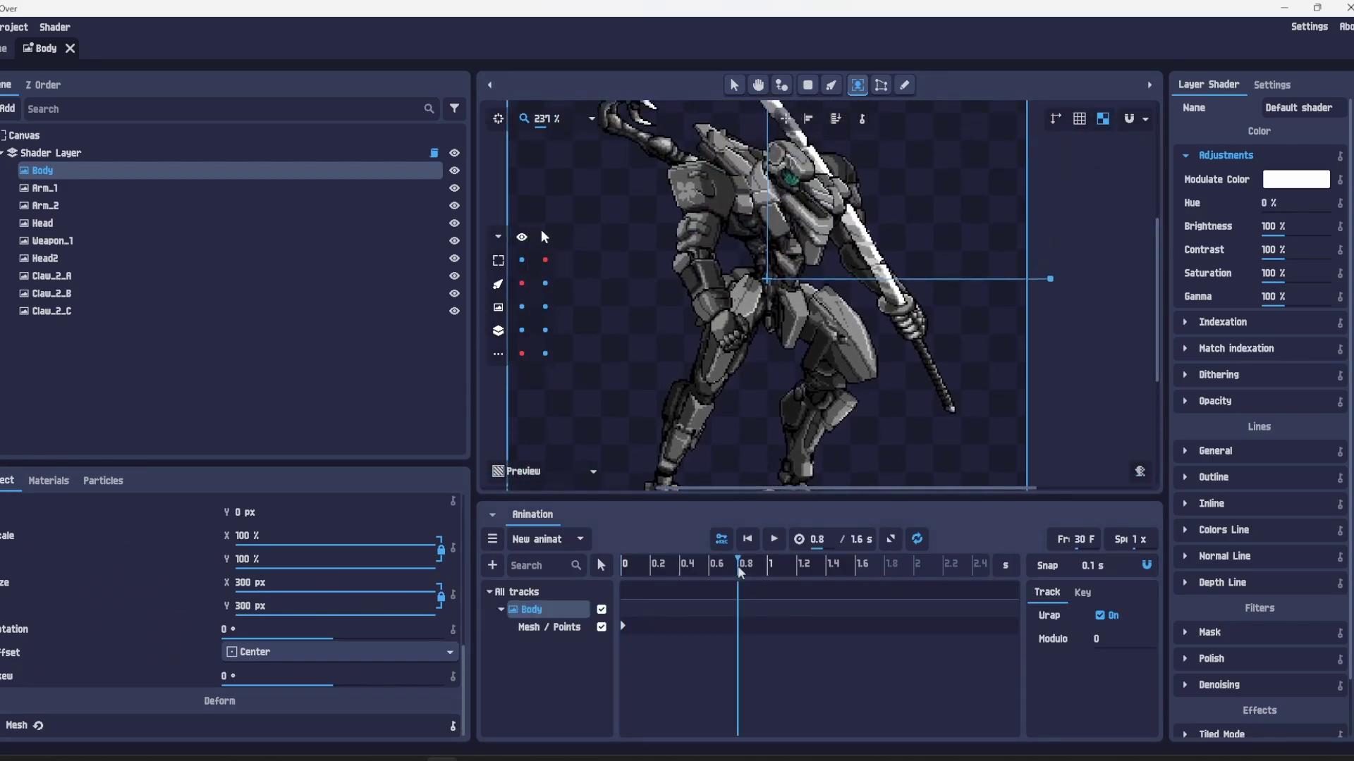
pyautogui.click(881, 85)
pyautogui.scroll(-3, 776, 270)
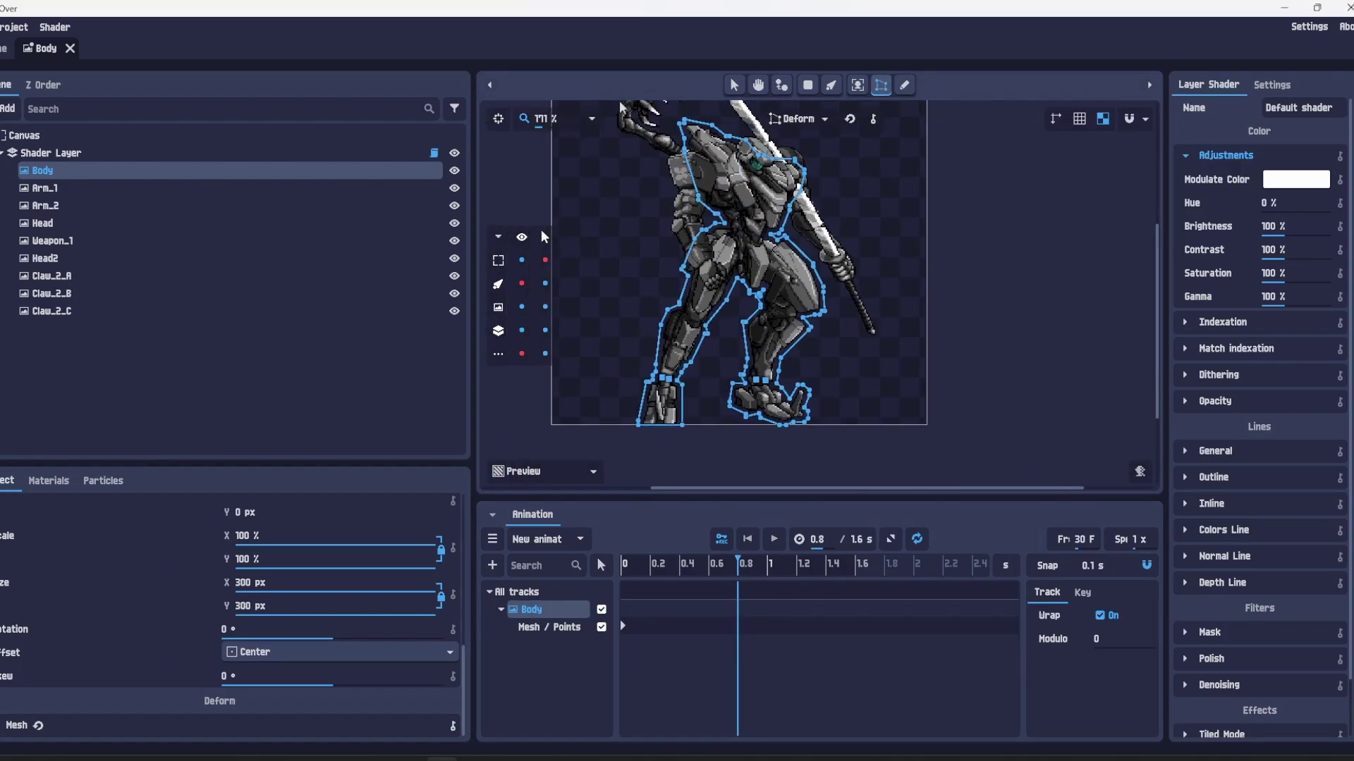
pyautogui.moveTo(621, 103); pyautogui.dragTo(844, 365)
pyautogui.scroll(12, 810, 363)
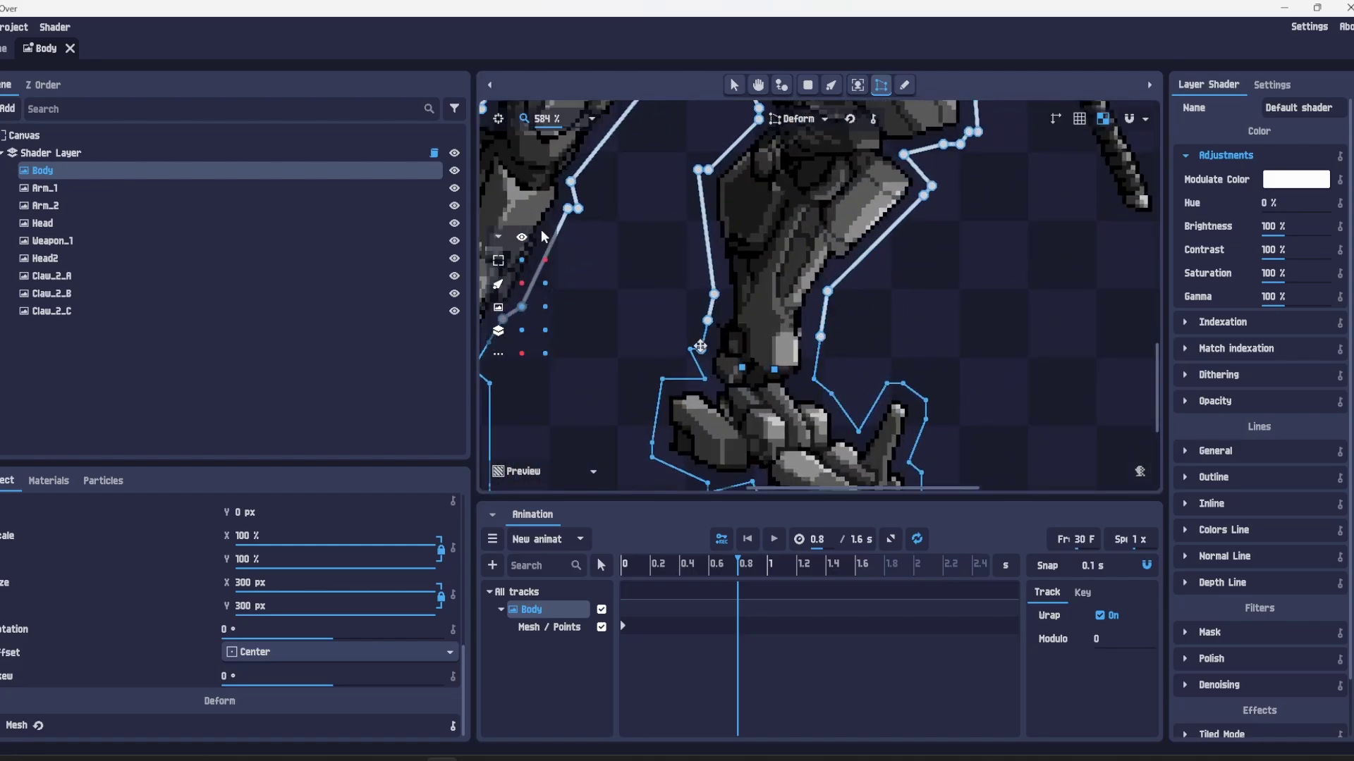
pyautogui.hscroll(-5, 688, 346)
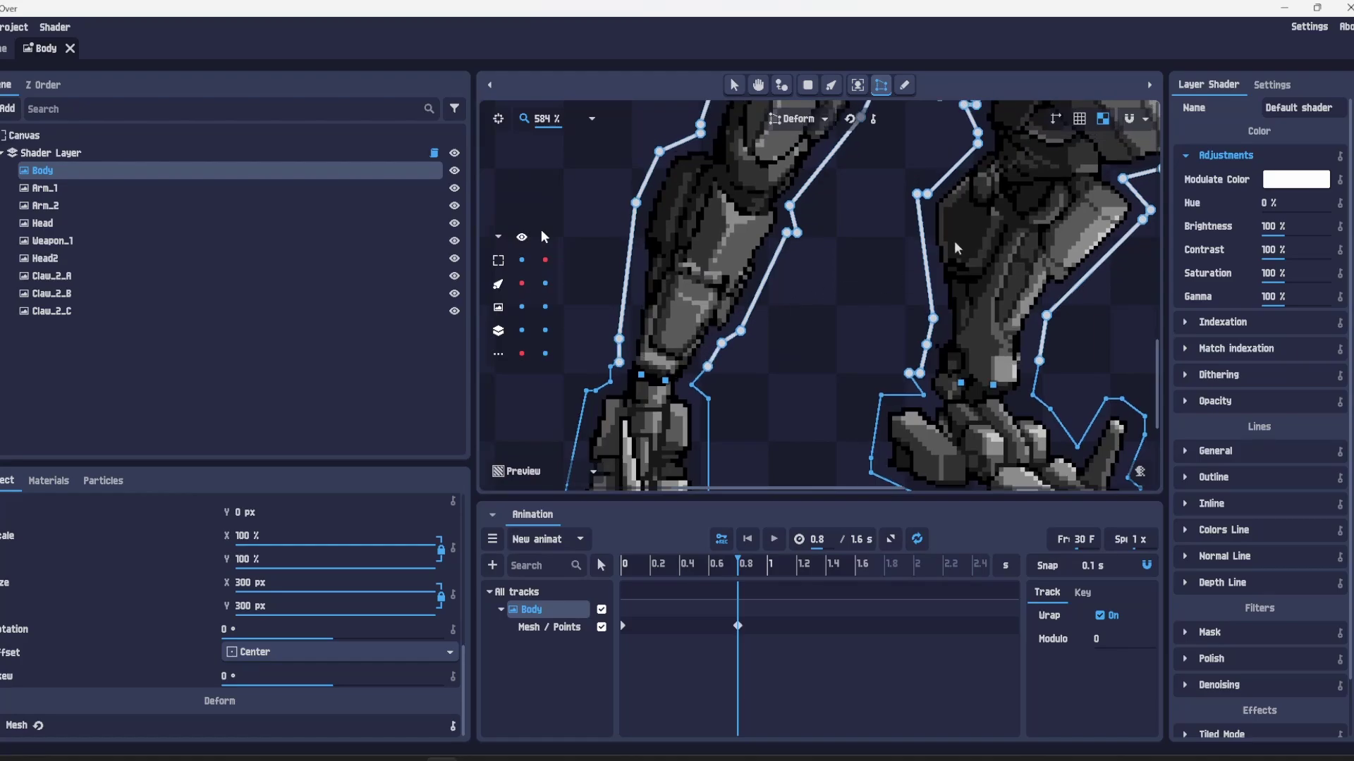
pyautogui.scroll(-7, 984, 241)
pyautogui.scroll(-3, 984, 241)
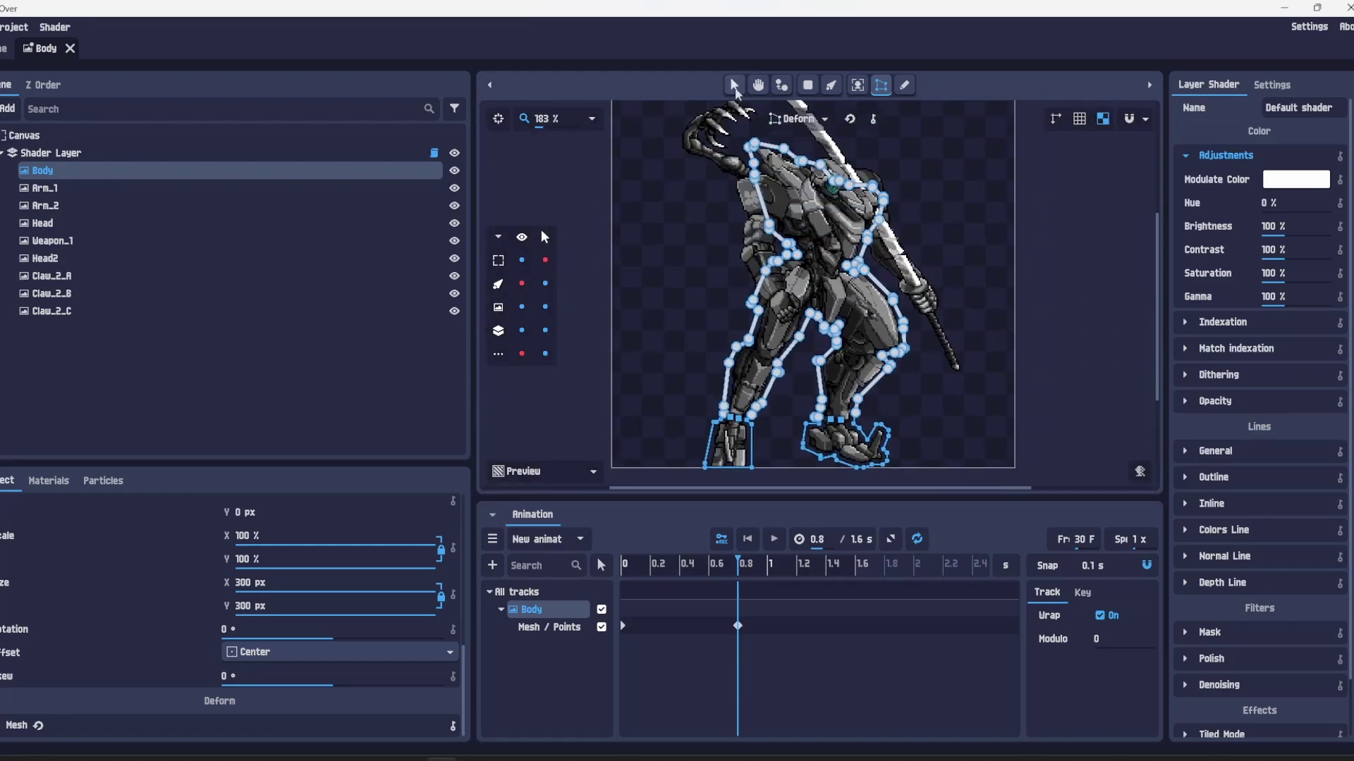
pyautogui.press('Escape')
pyautogui.click(769, 538)
pyautogui.scroll(2, 929, 370)
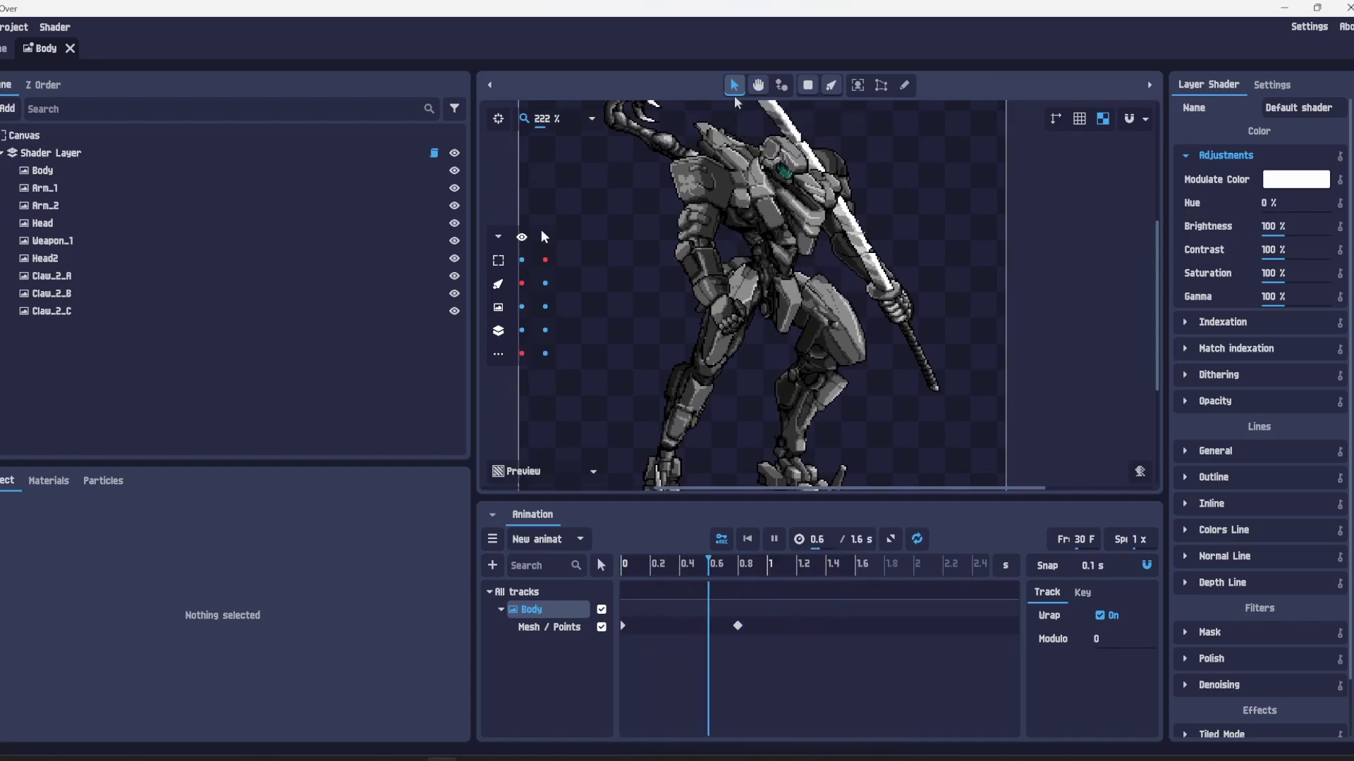
# - Set Body's pixel scaling from Fast RotSprite to None and pause playback
pyautogui.click(69, 172)
pyautogui.scroll(-2, 201, 556)
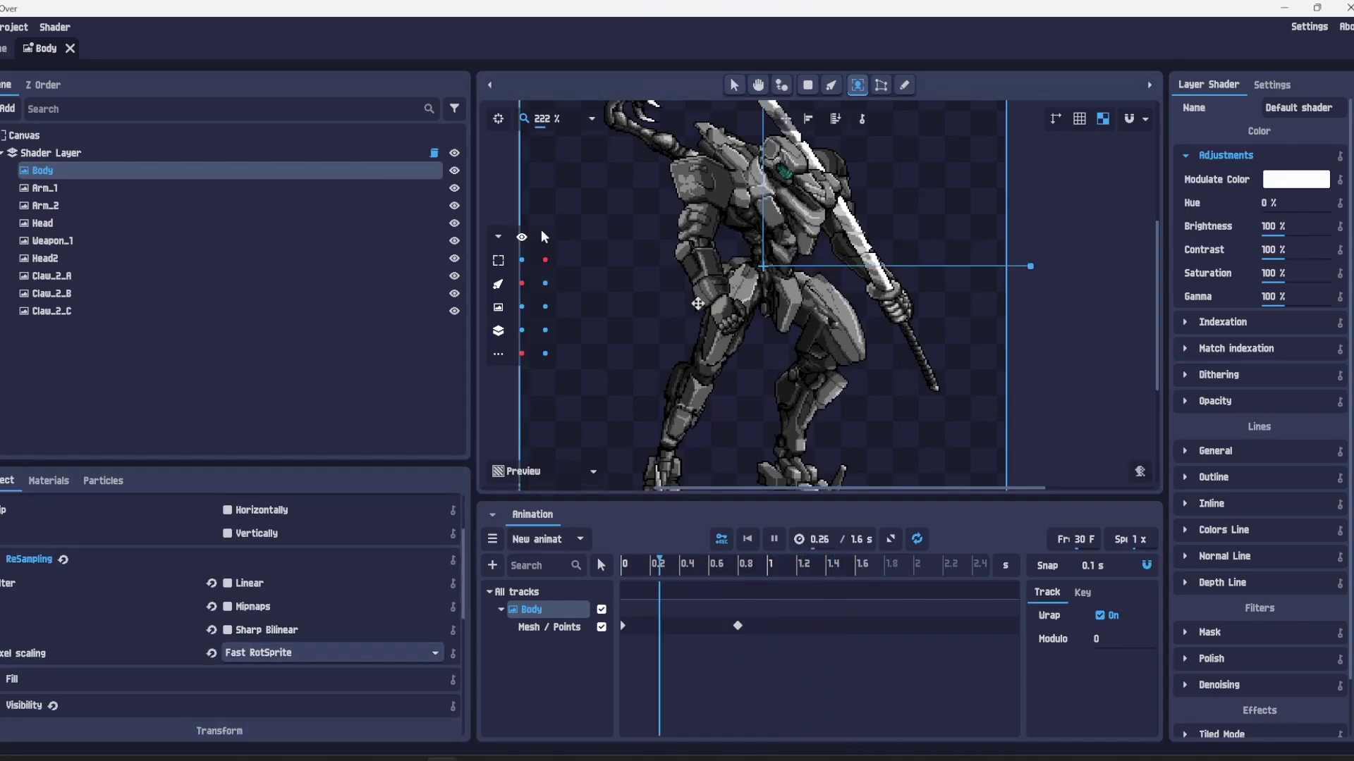
pyautogui.click(313, 655)
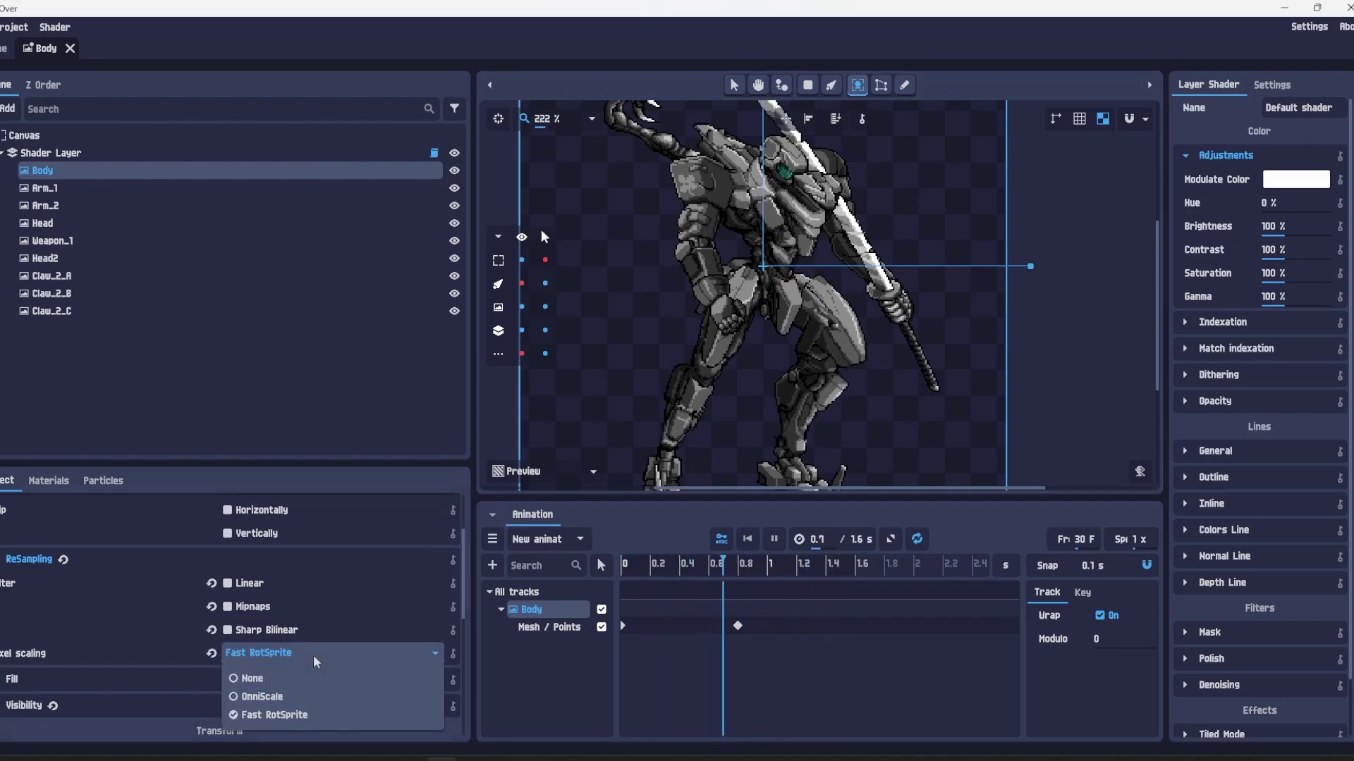
pyautogui.click(299, 680)
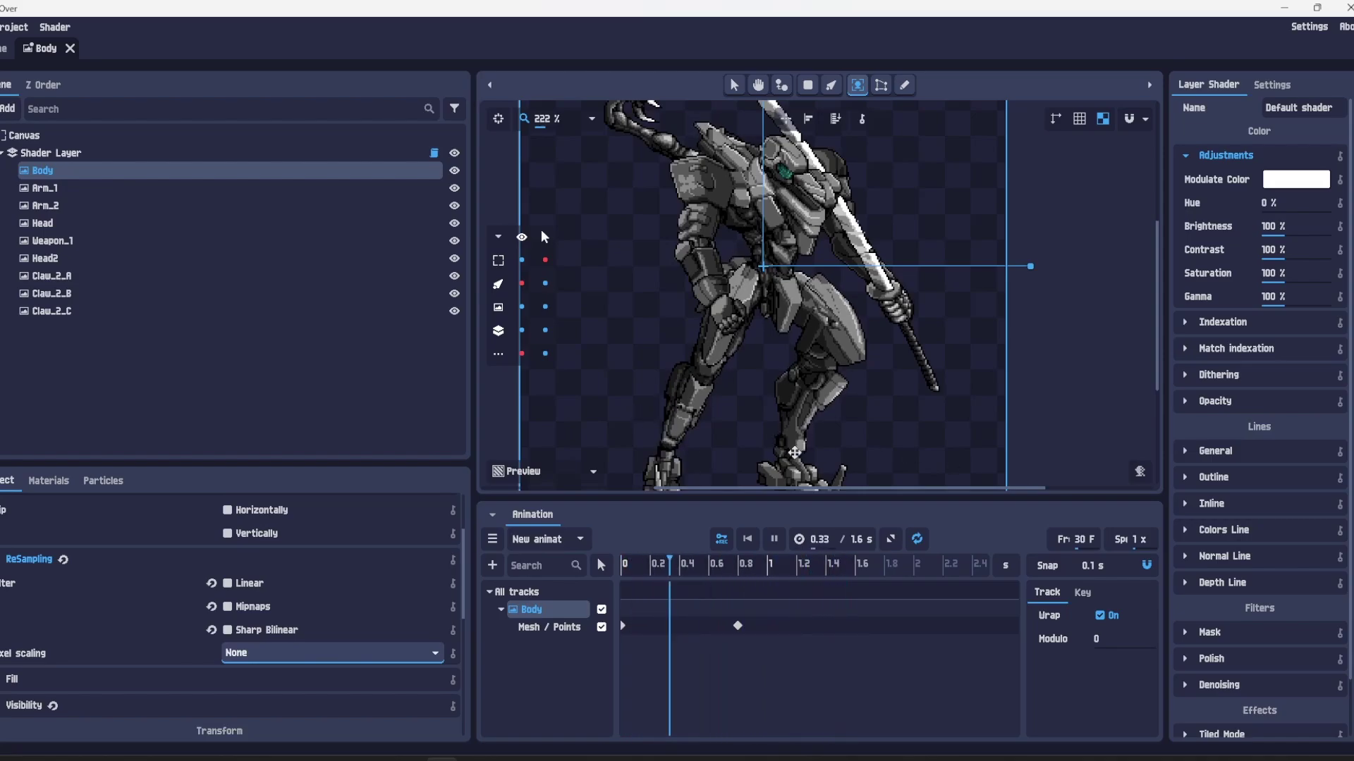
pyautogui.scroll(-3, 679, 456)
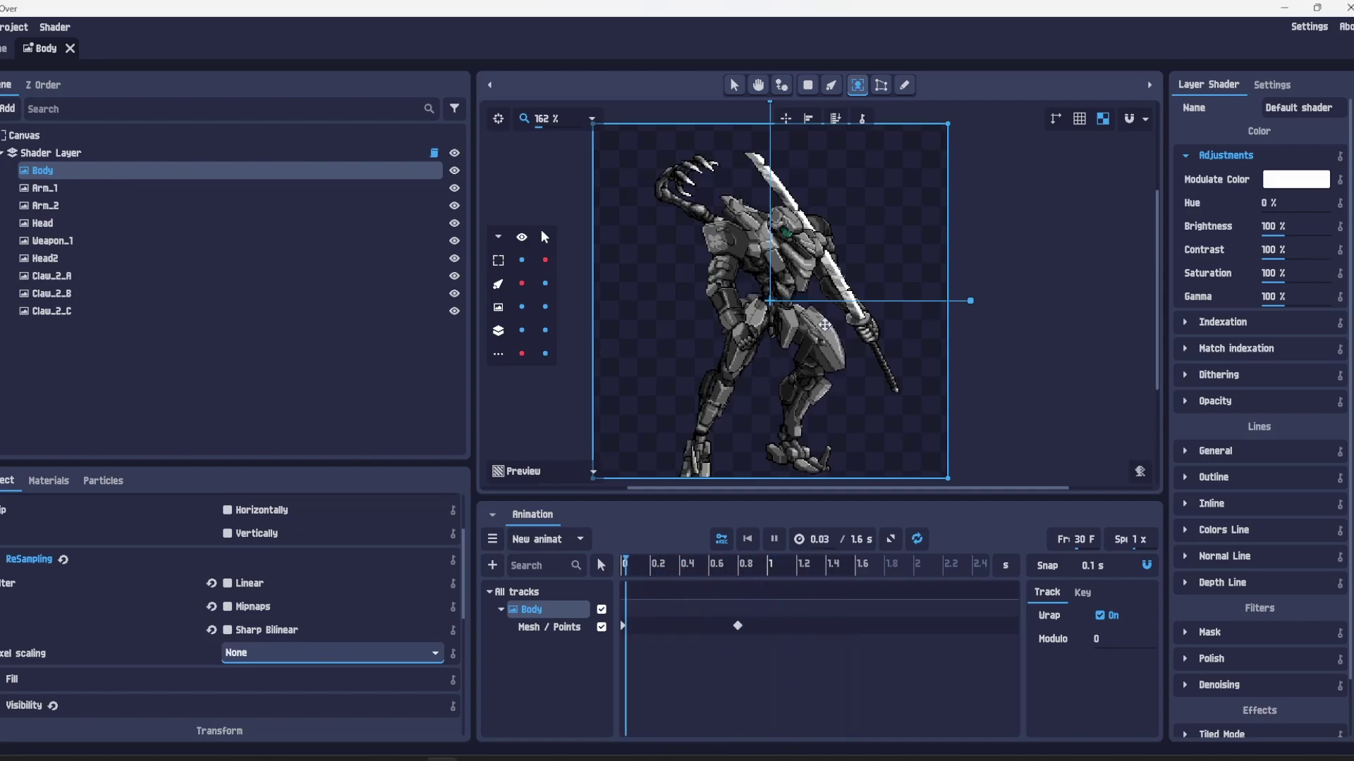
pyautogui.scroll(-3, 825, 325)
pyautogui.click(774, 539)
# - Rewind to the start, make Arm_1 a child of Body, and rotate Body to test
pyautogui.click(747, 538)
pyautogui.scroll(2, 795, 224)
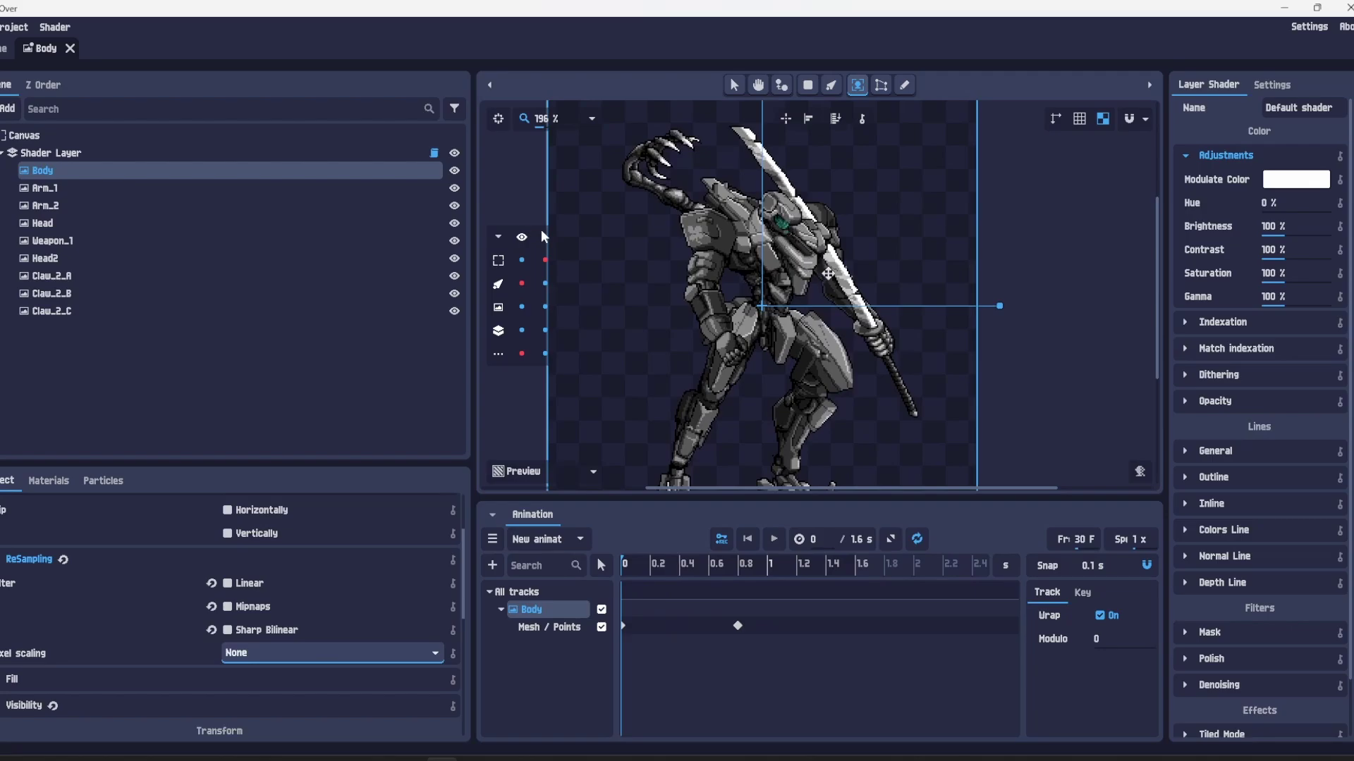
pyautogui.click(119, 195)
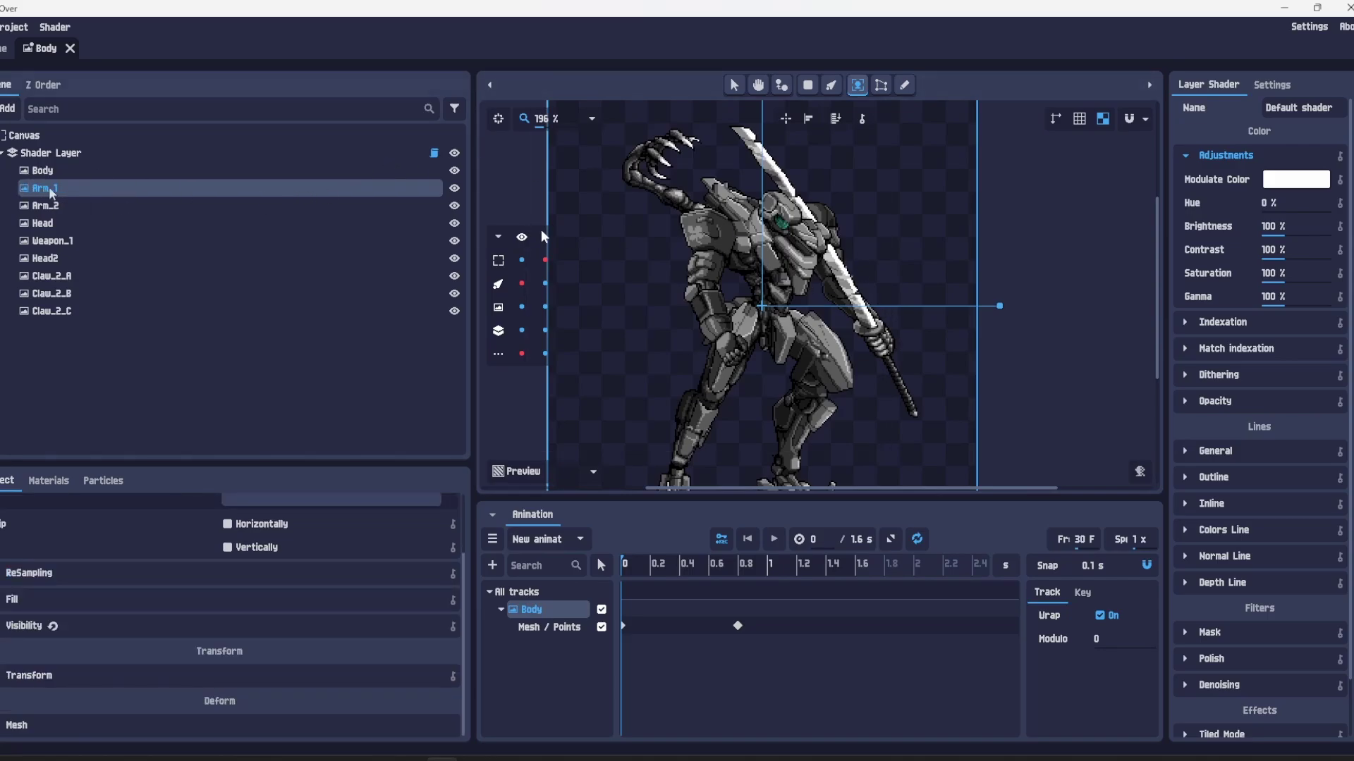
pyautogui.moveTo(48, 186); pyautogui.dragTo(271, 173)
pyautogui.click(116, 173)
pyautogui.moveTo(1003, 303)
pyautogui.mouseDown()
pyautogui.moveTo(1004, 343)
pyautogui.moveTo(1000, 306)
pyautogui.mouseUp()
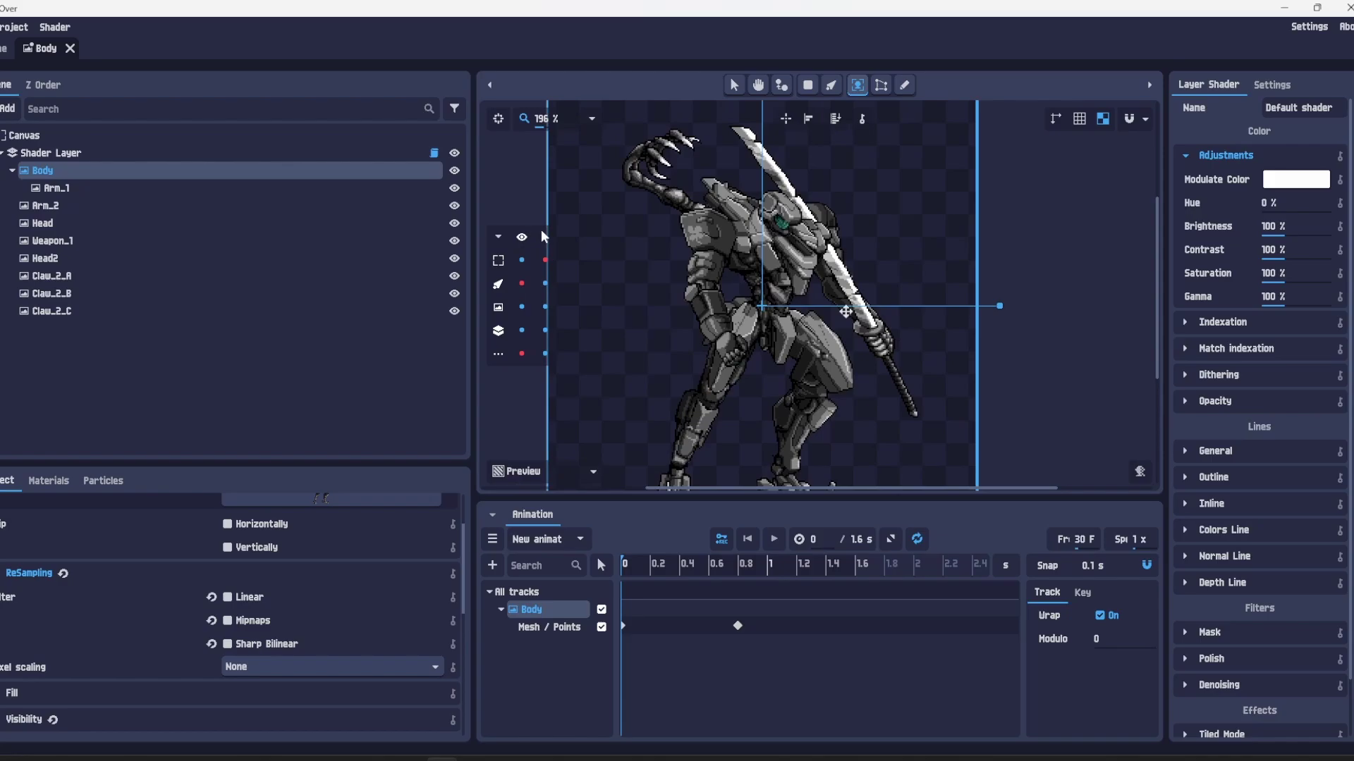
# - Make Weapon_1 a child of Arm_1 and rotate Body to check both follow
pyautogui.click(71, 240)
pyautogui.moveTo(65, 239); pyautogui.dragTo(69, 203)
pyautogui.click(78, 170)
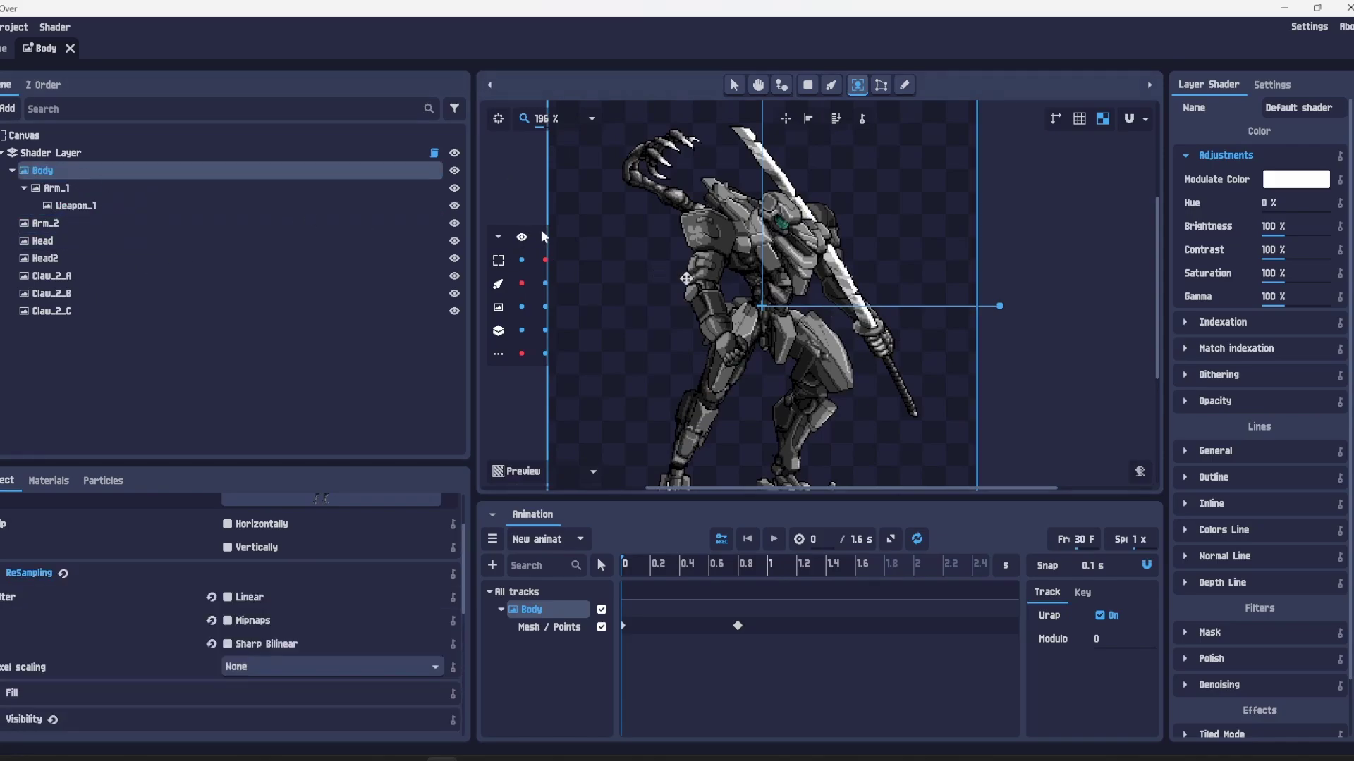
pyautogui.moveTo(1000, 308)
pyautogui.mouseDown()
pyautogui.moveTo(994, 346)
pyautogui.moveTo(1005, 284)
pyautogui.moveTo(1001, 321)
pyautogui.moveTo(999, 307)
pyautogui.mouseUp()
# - Create a bone Bone2 inside Body and nest Arm_1 beneath it
pyautogui.press('Escape')
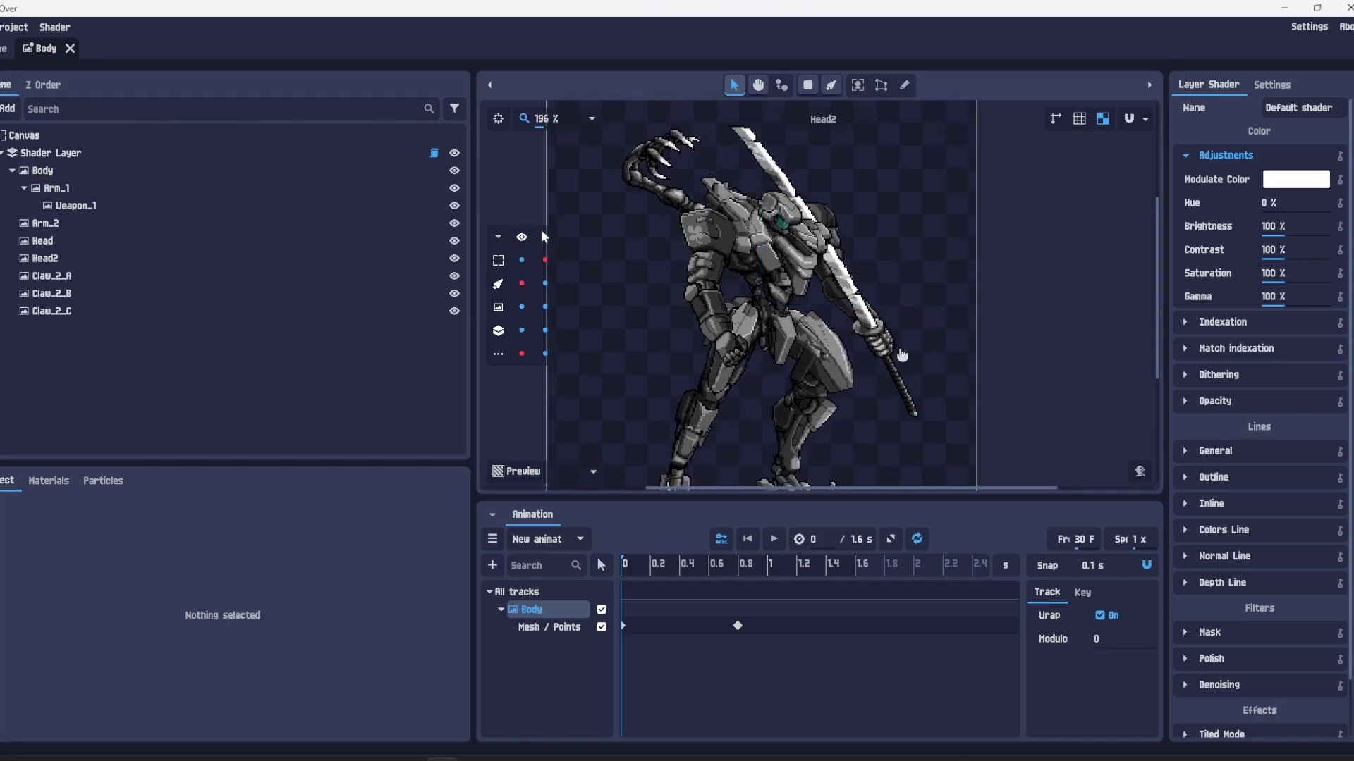
pyautogui.click(61, 177)
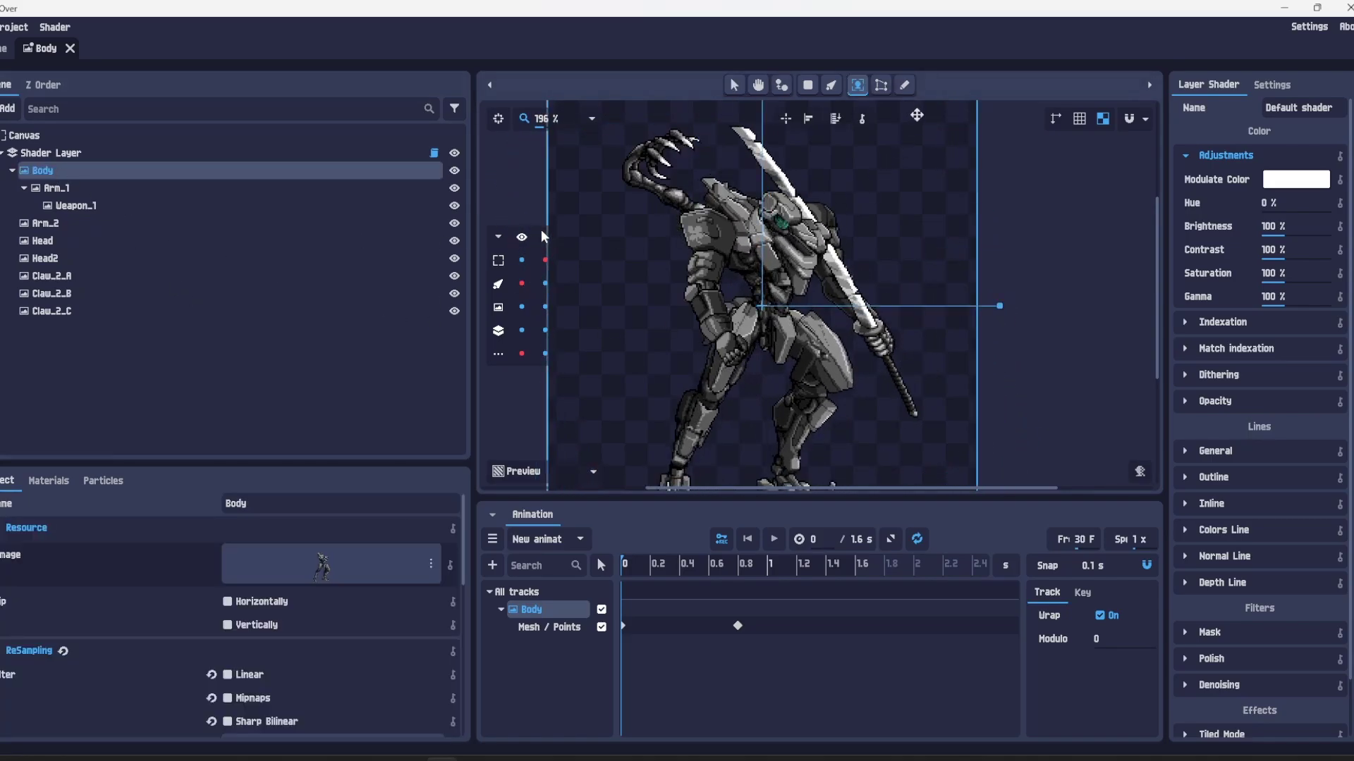
pyautogui.click(832, 90)
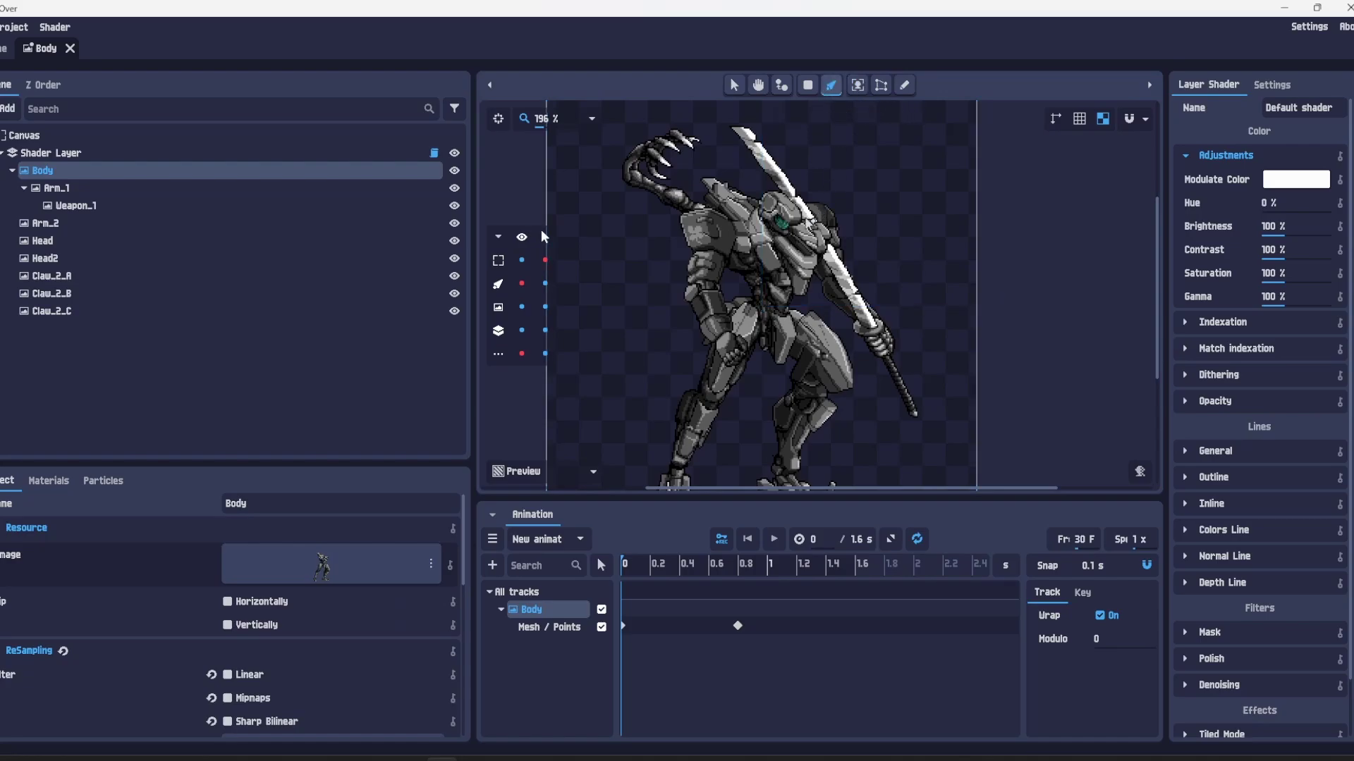
pyautogui.click(810, 227)
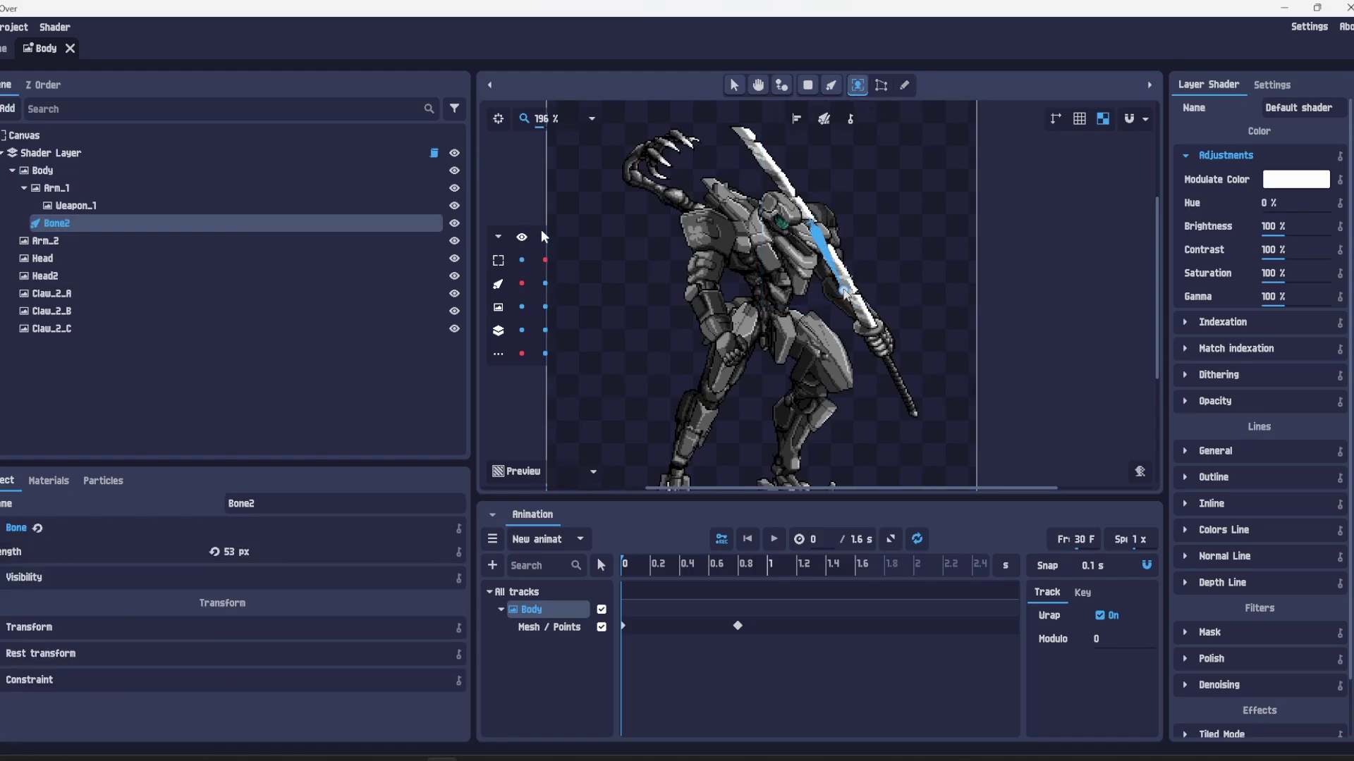
pyautogui.moveTo(56, 190); pyautogui.dragTo(103, 226)
pyautogui.click(83, 188)
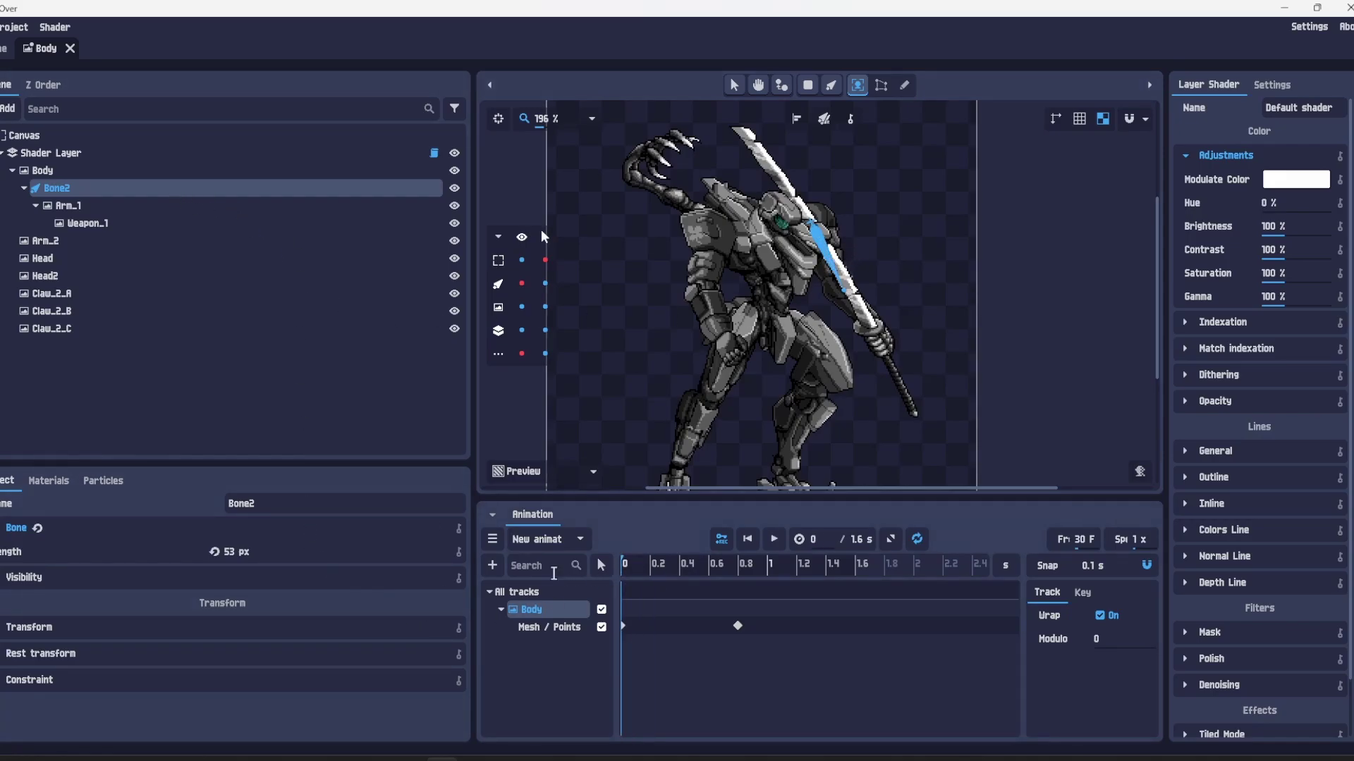
# - Add transform tracks for Bone2 and key a rotated weapon-arm pose at 0.8 s
pyautogui.click(458, 627)
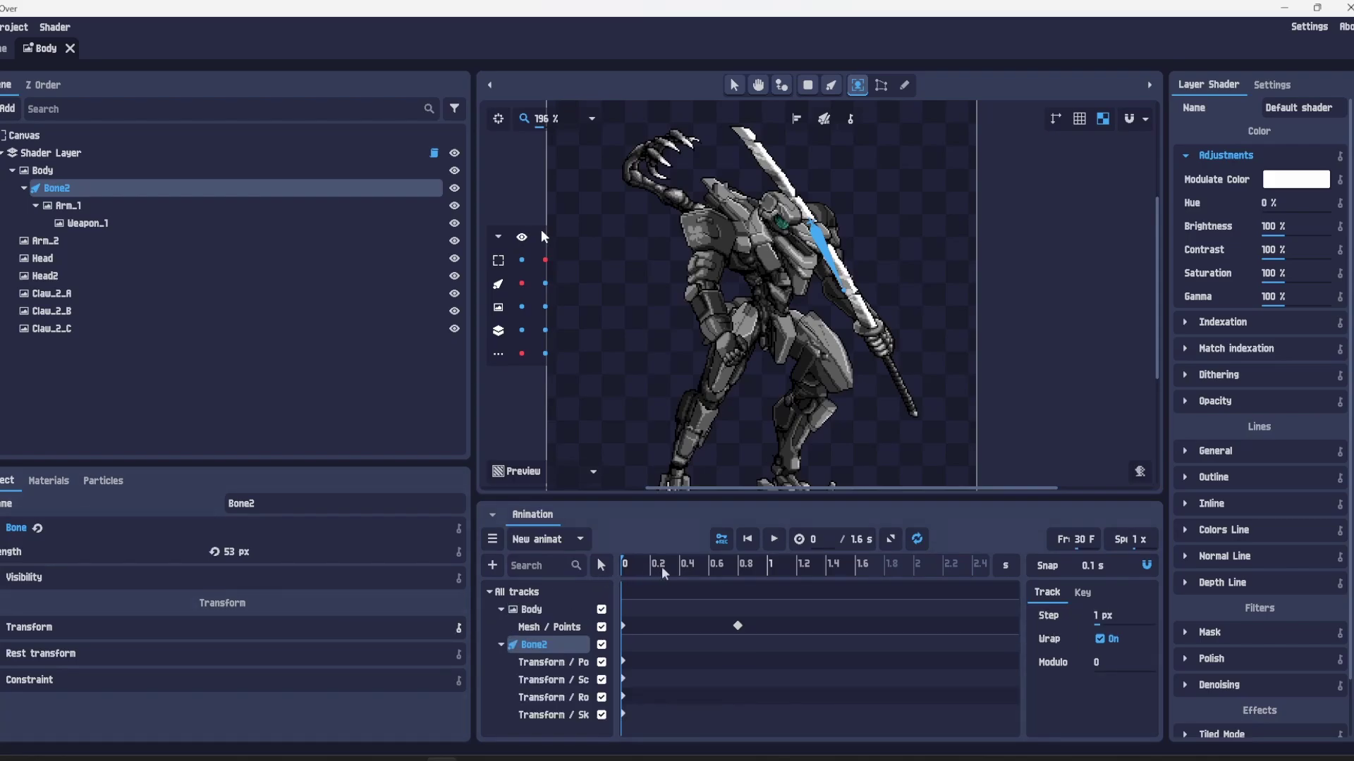
pyautogui.moveTo(680, 570); pyautogui.dragTo(739, 571)
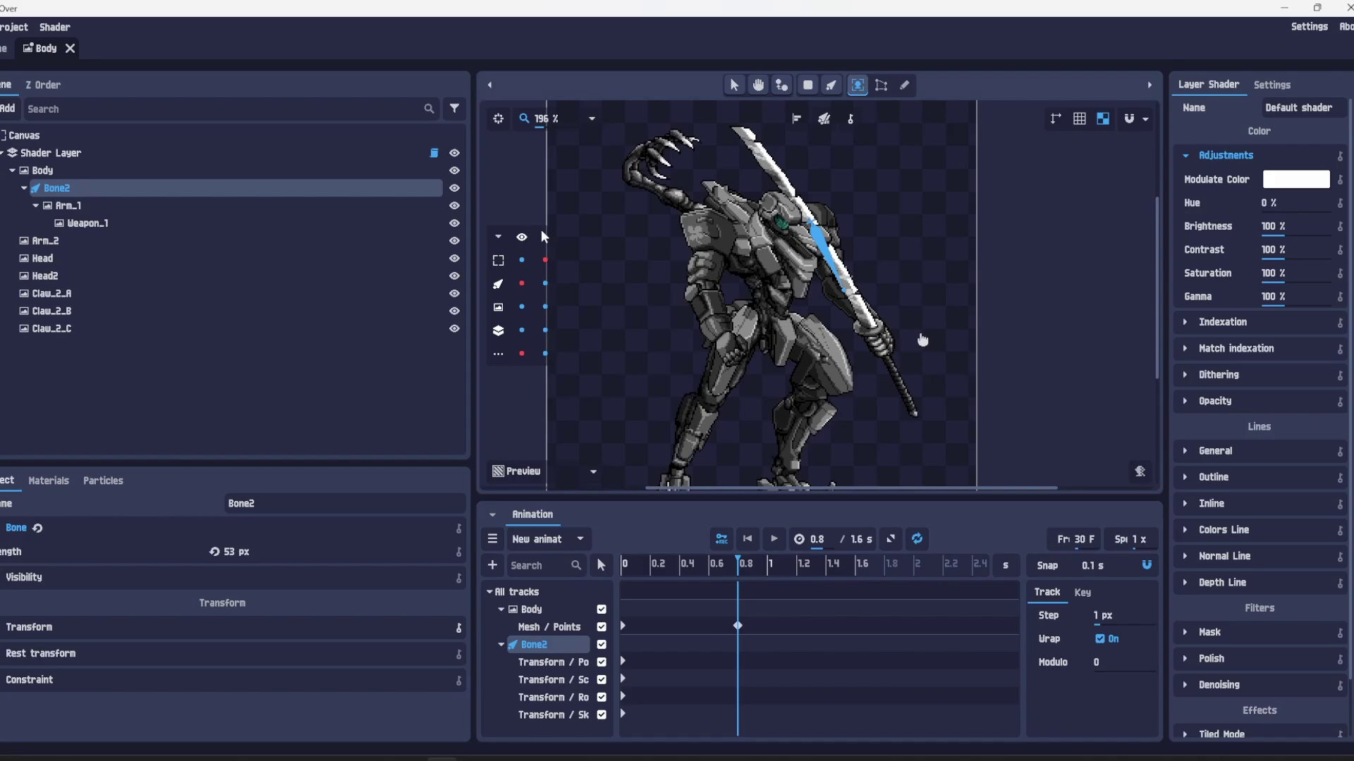
pyautogui.moveTo(922, 340); pyautogui.dragTo(922, 339)
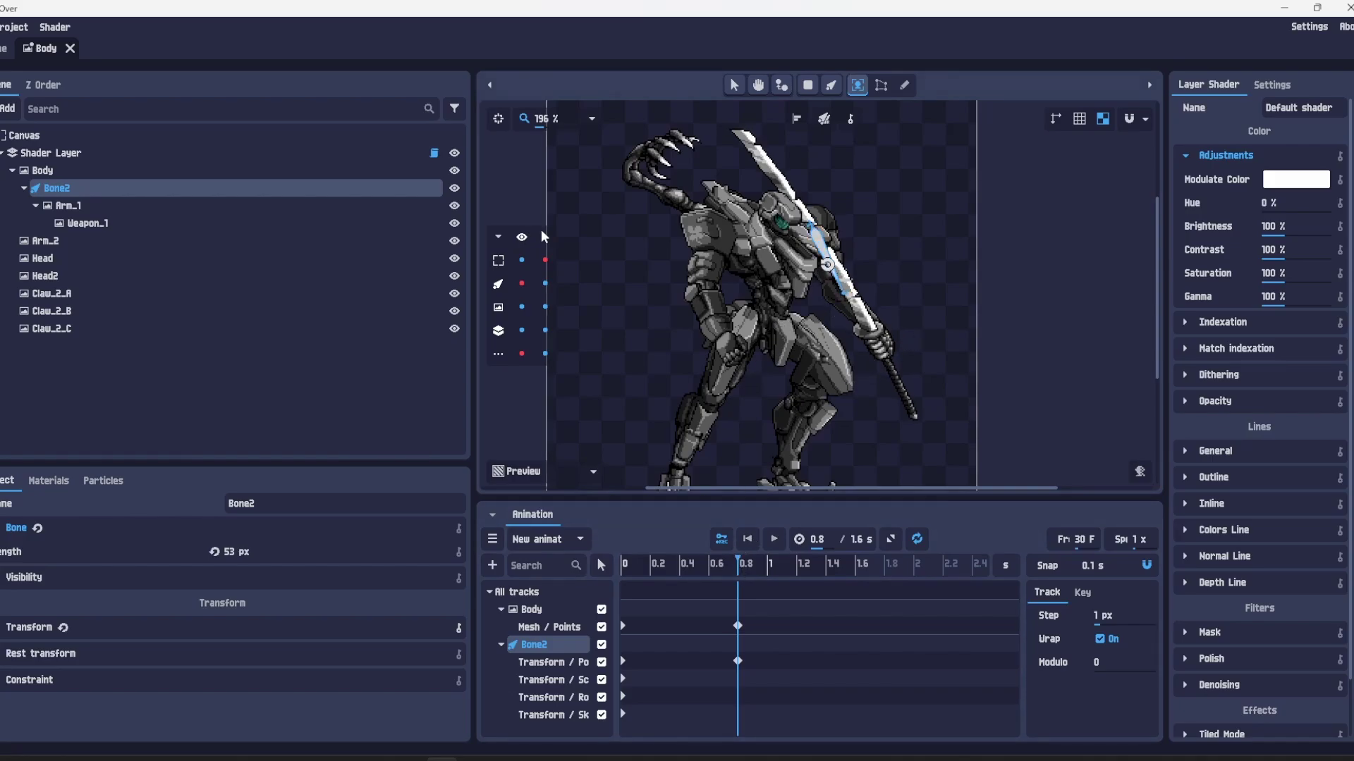
pyautogui.moveTo(827, 266); pyautogui.dragTo(826, 267)
# - Preview the animation, stop playback and return the playhead to 0
pyautogui.click(776, 540)
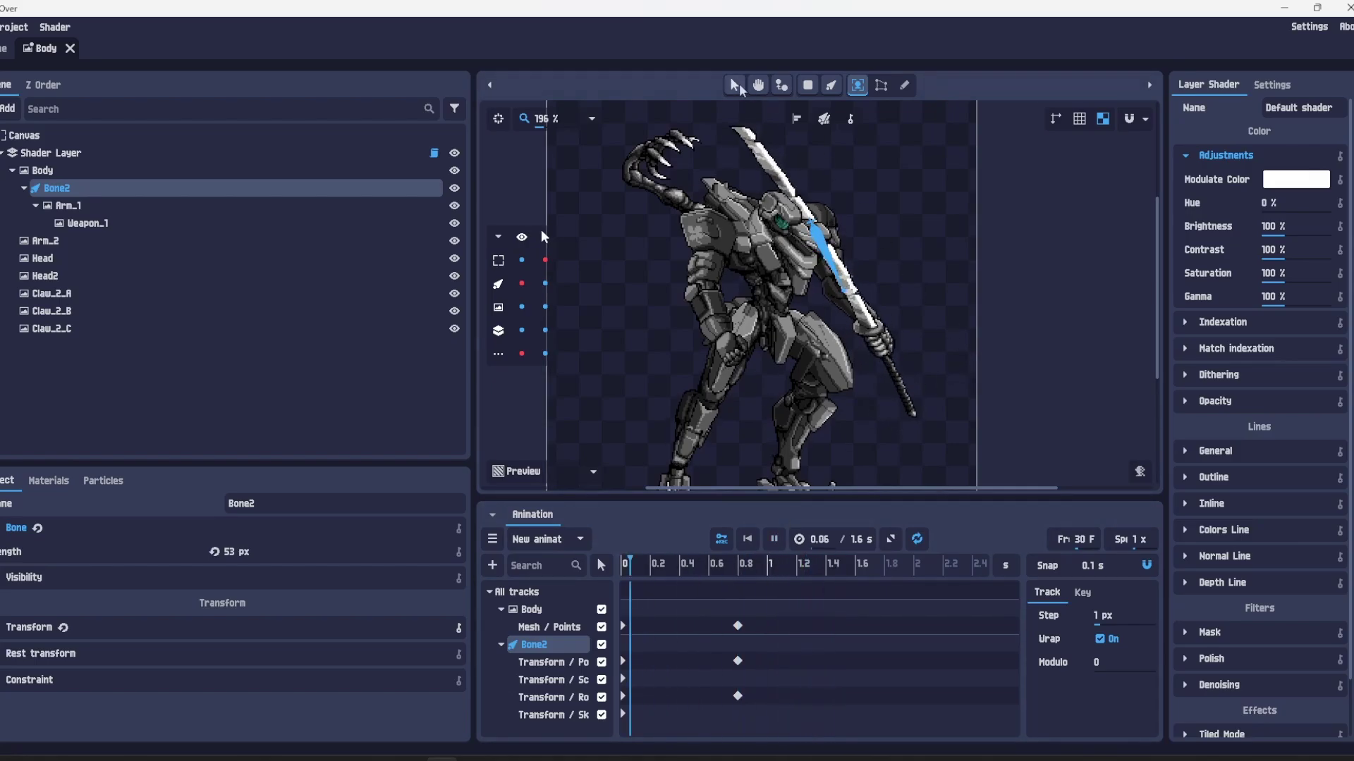
pyautogui.press('Escape')
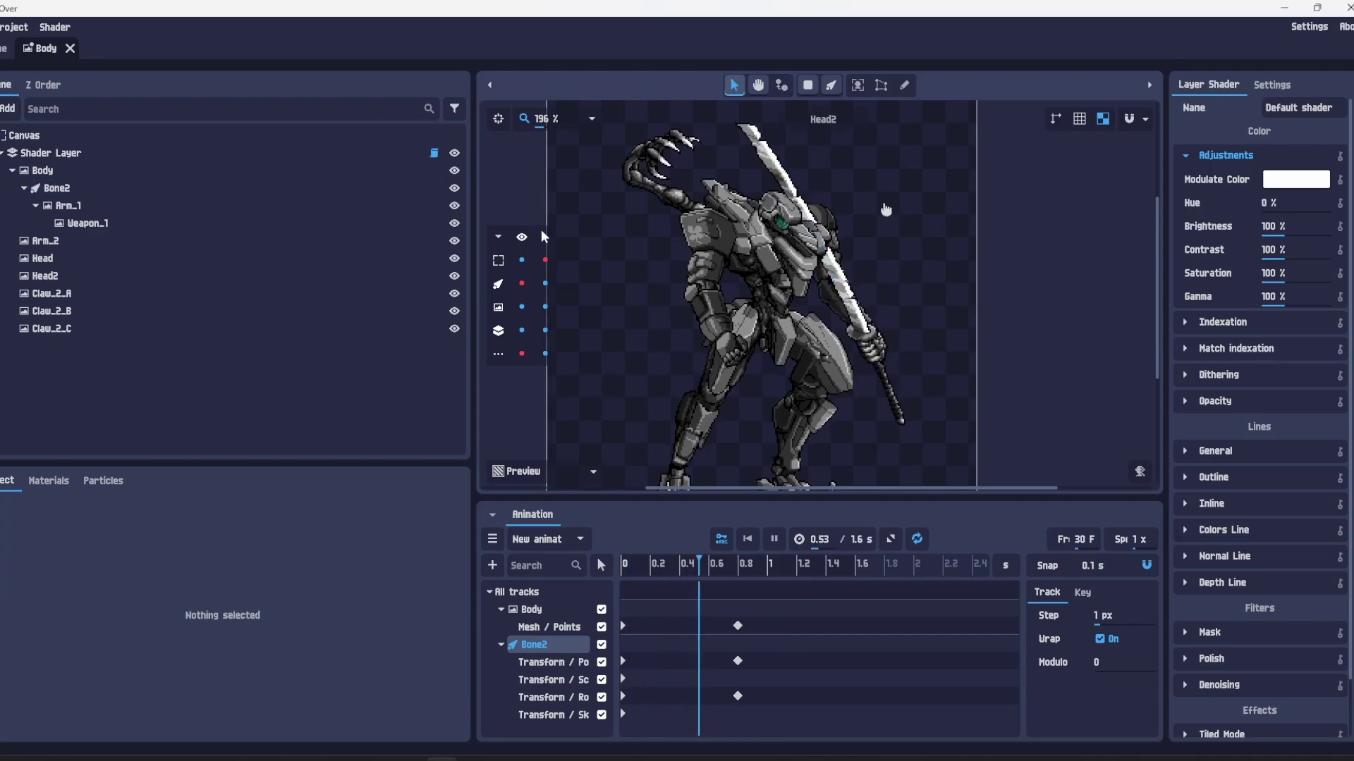
pyautogui.click(774, 543)
pyautogui.moveTo(740, 564); pyautogui.dragTo(614, 569)
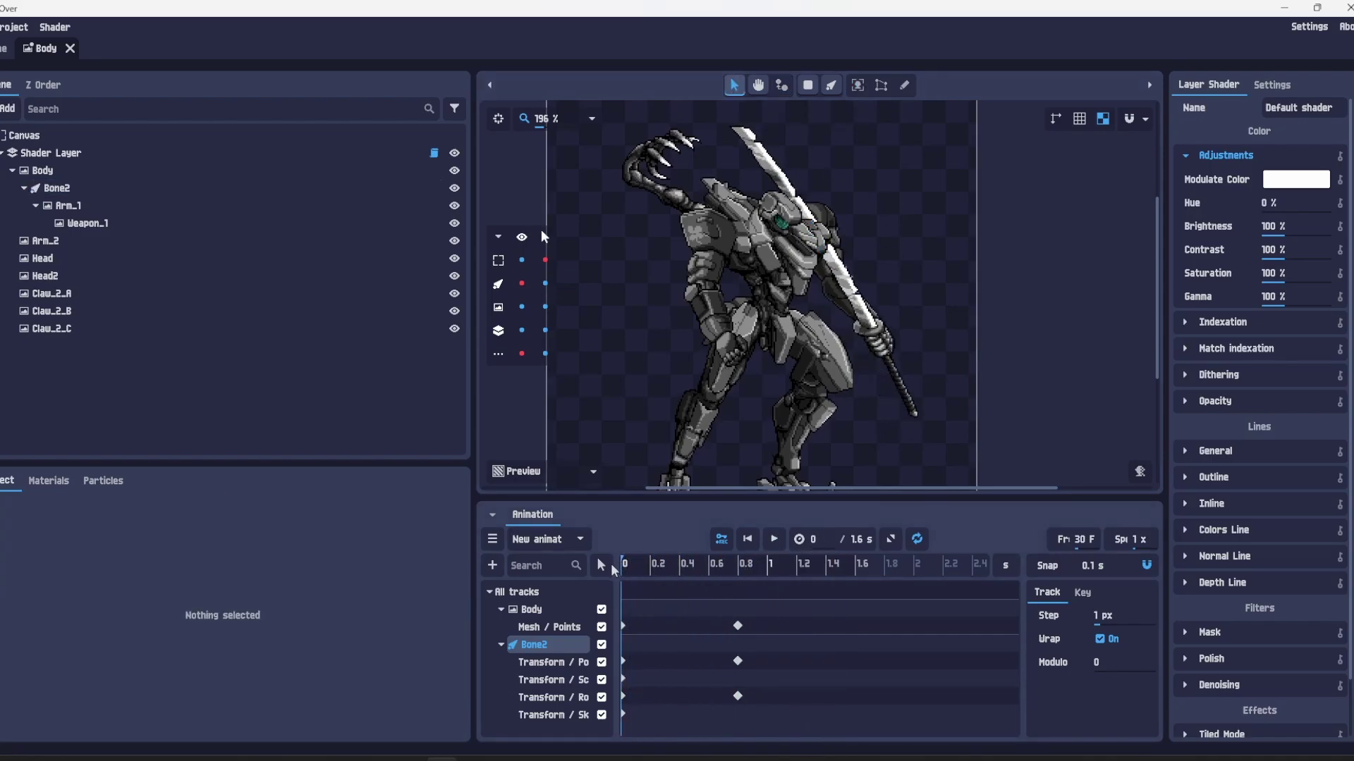
# - Select Arm_2 and generate a polygon outline mesh around it
pyautogui.click(82, 241)
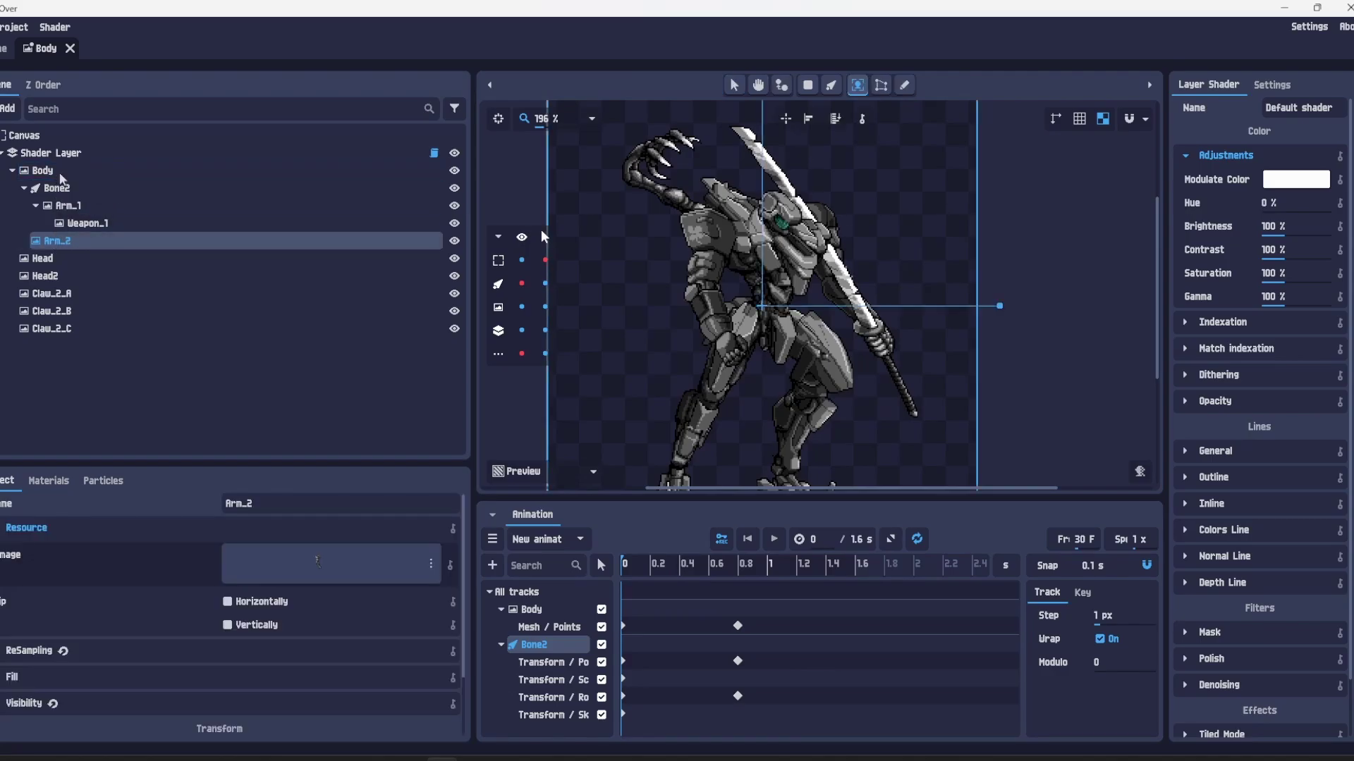
pyautogui.scroll(1, 808, 247)
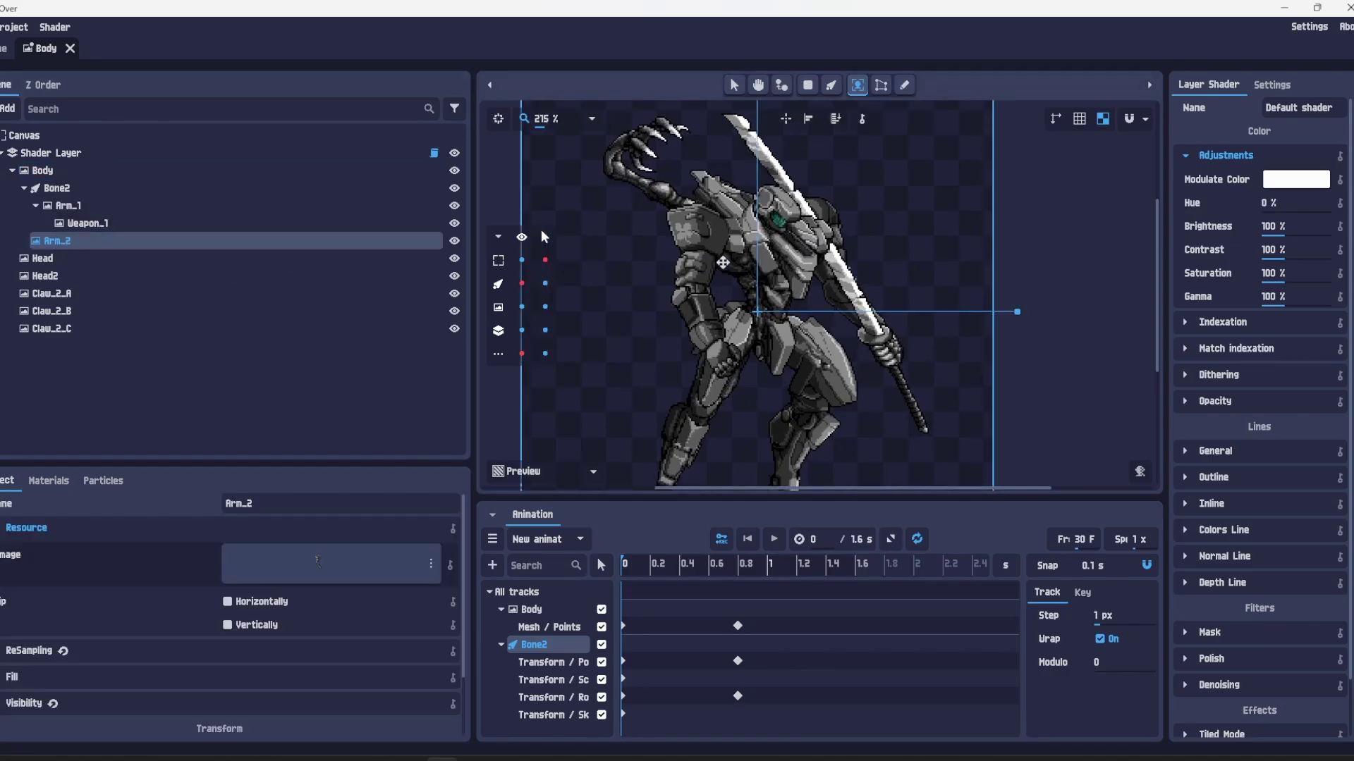
pyautogui.click(881, 86)
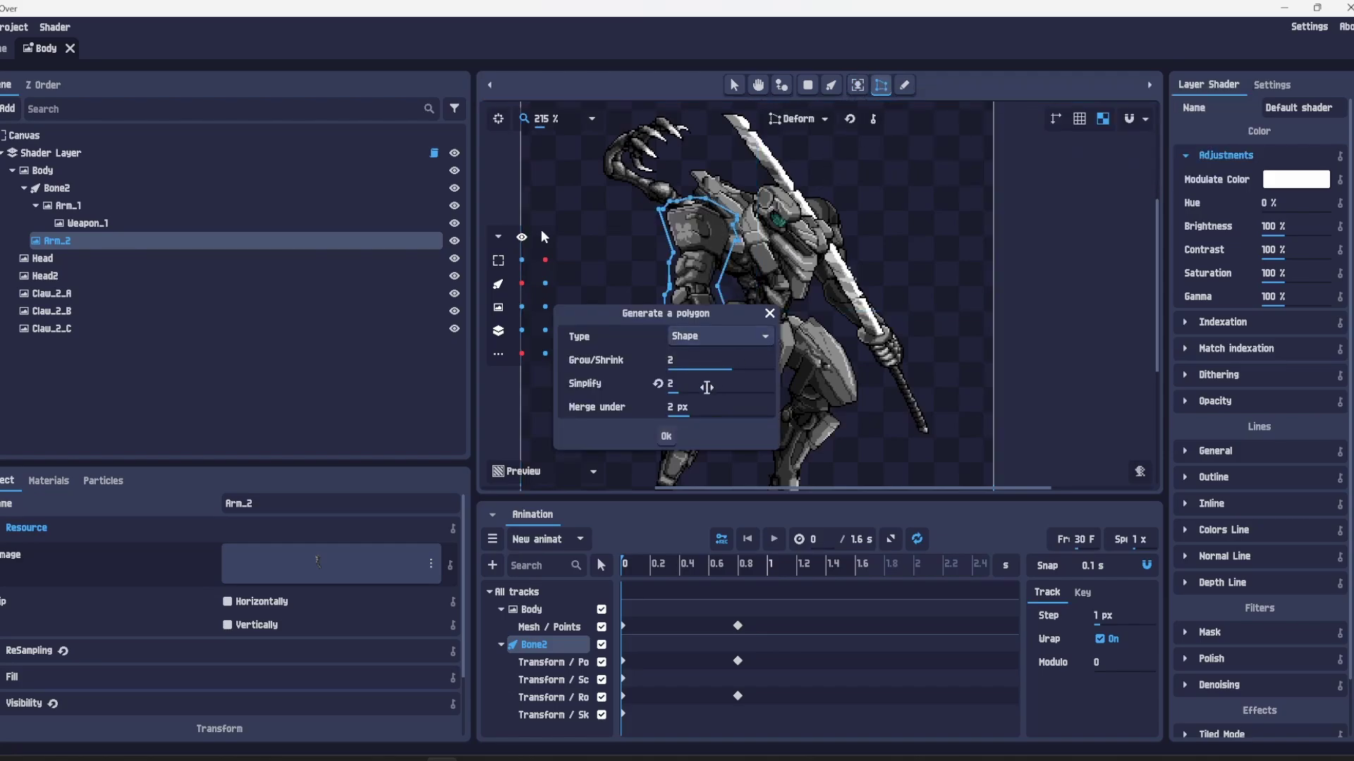
pyautogui.click(666, 437)
# - In Edit mode, add a mesh point at the elbow and three across the arm
pyautogui.scroll(1, 708, 325)
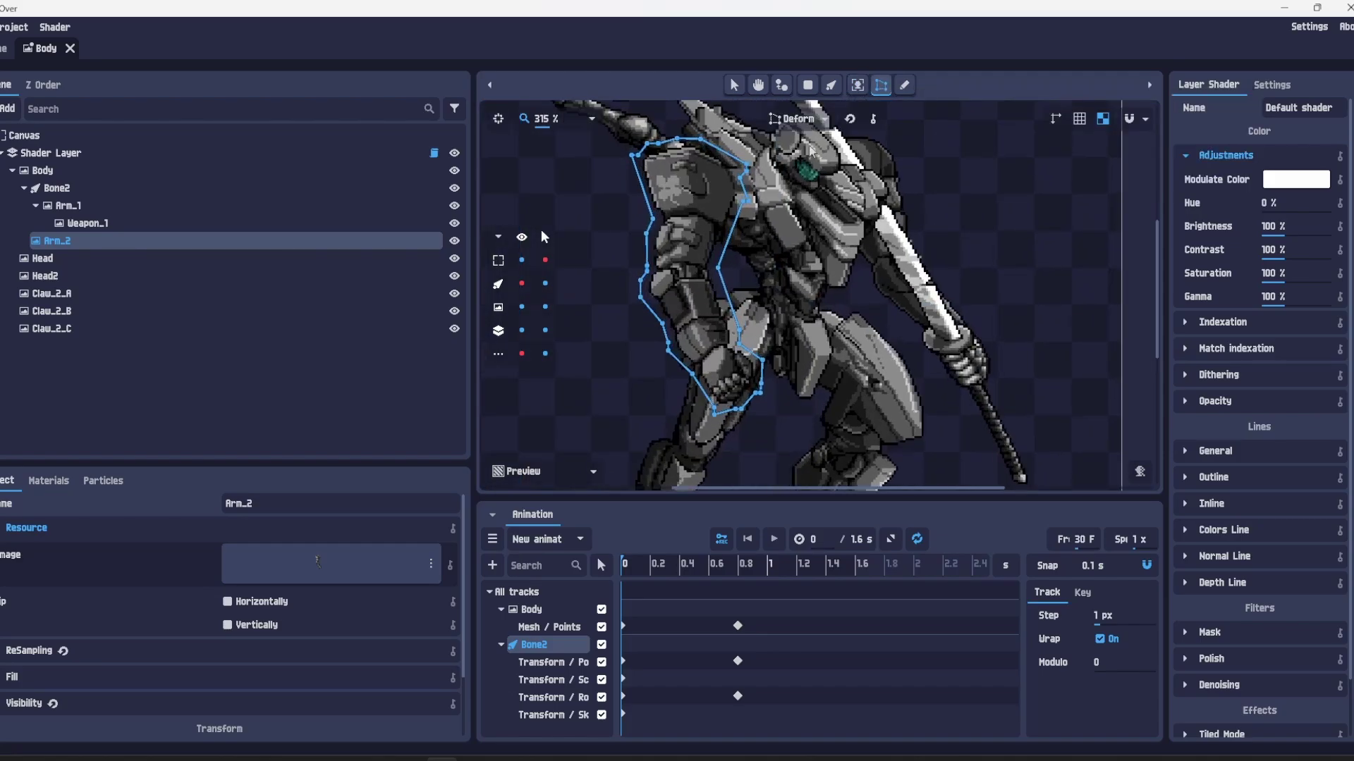
pyautogui.click(793, 120)
pyautogui.click(800, 138)
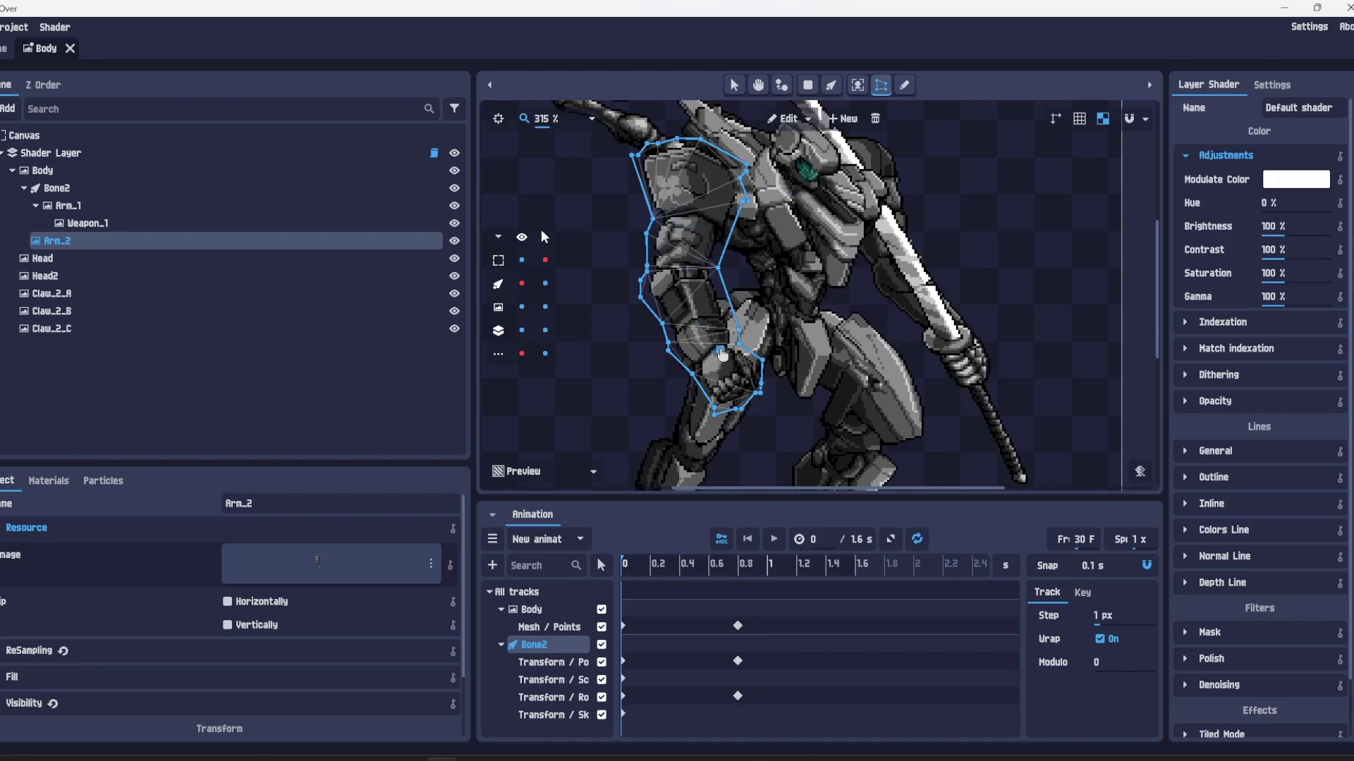
pyautogui.click(722, 346)
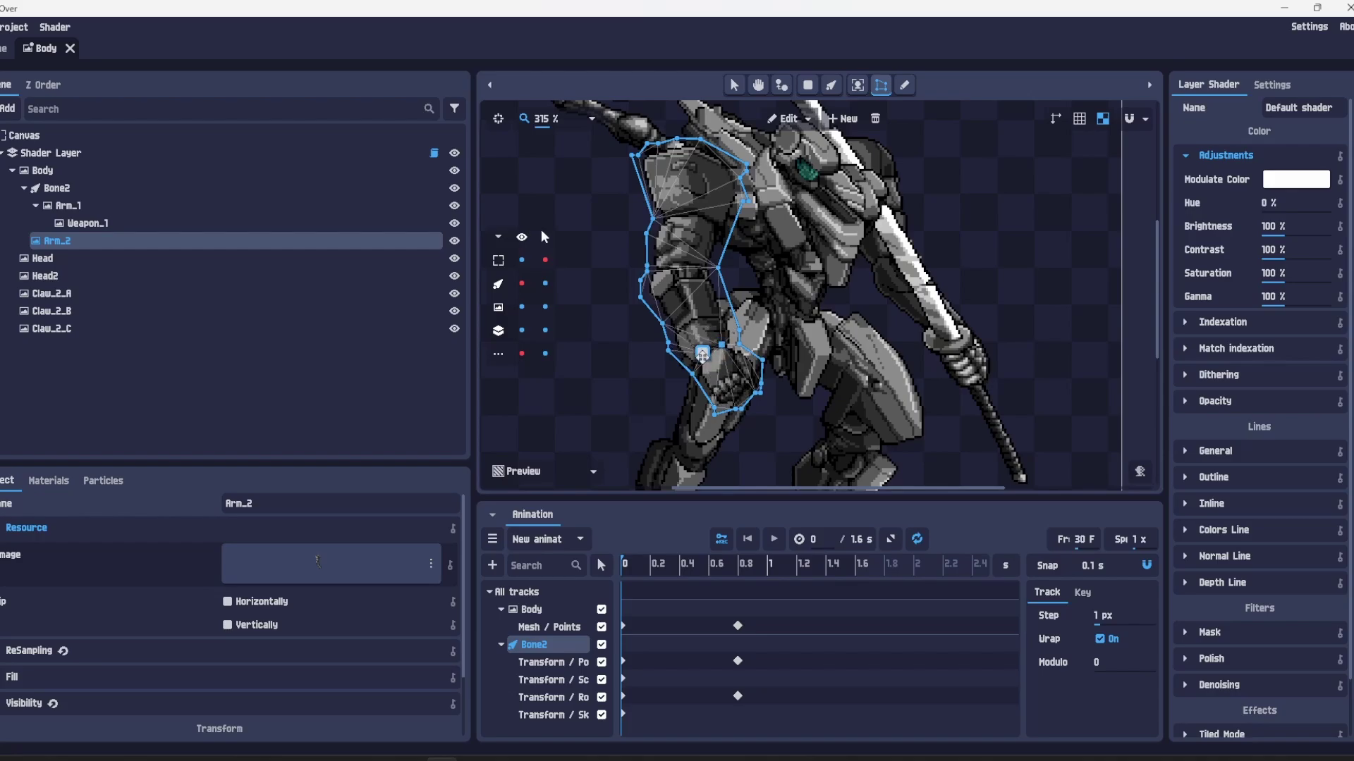
pyautogui.scroll(2, 708, 275)
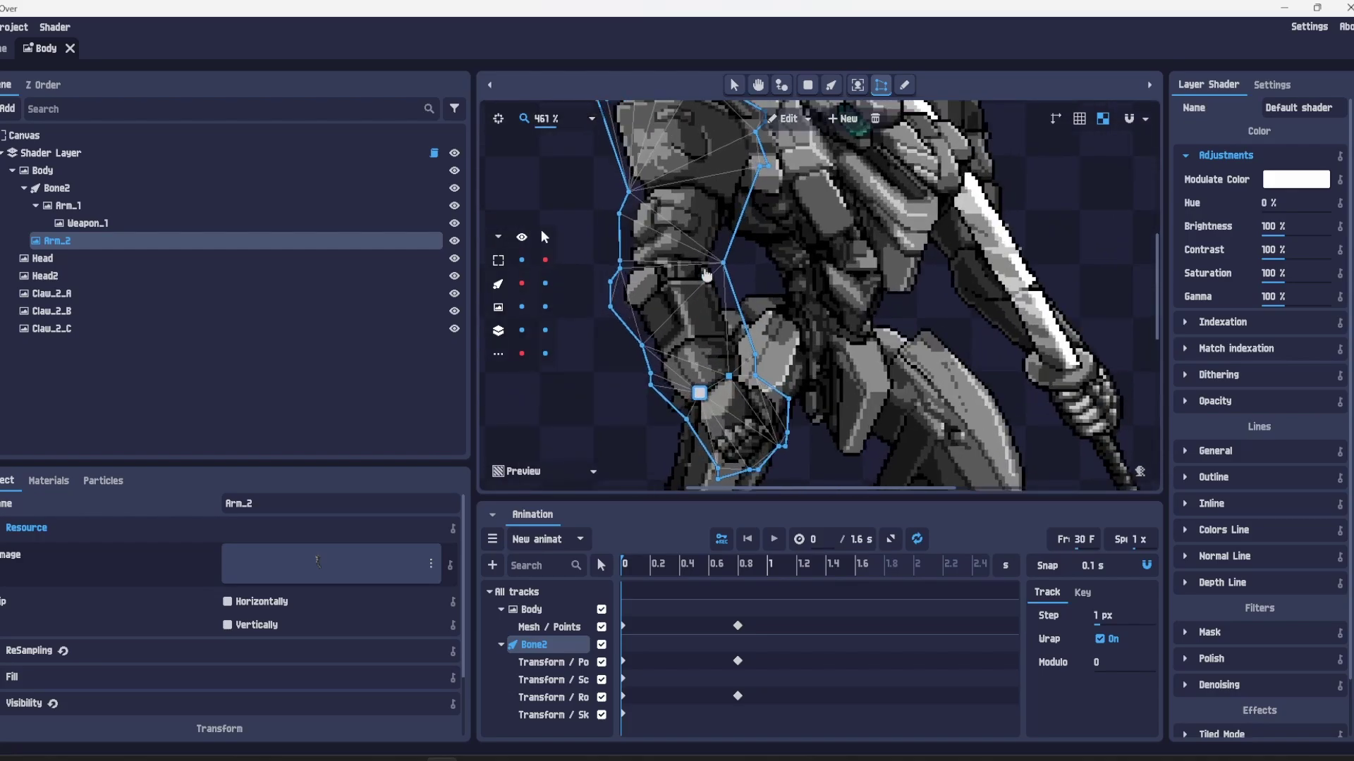
pyautogui.click(704, 266)
pyautogui.click(674, 269)
pyautogui.click(643, 268)
pyautogui.scroll(-3, 673, 255)
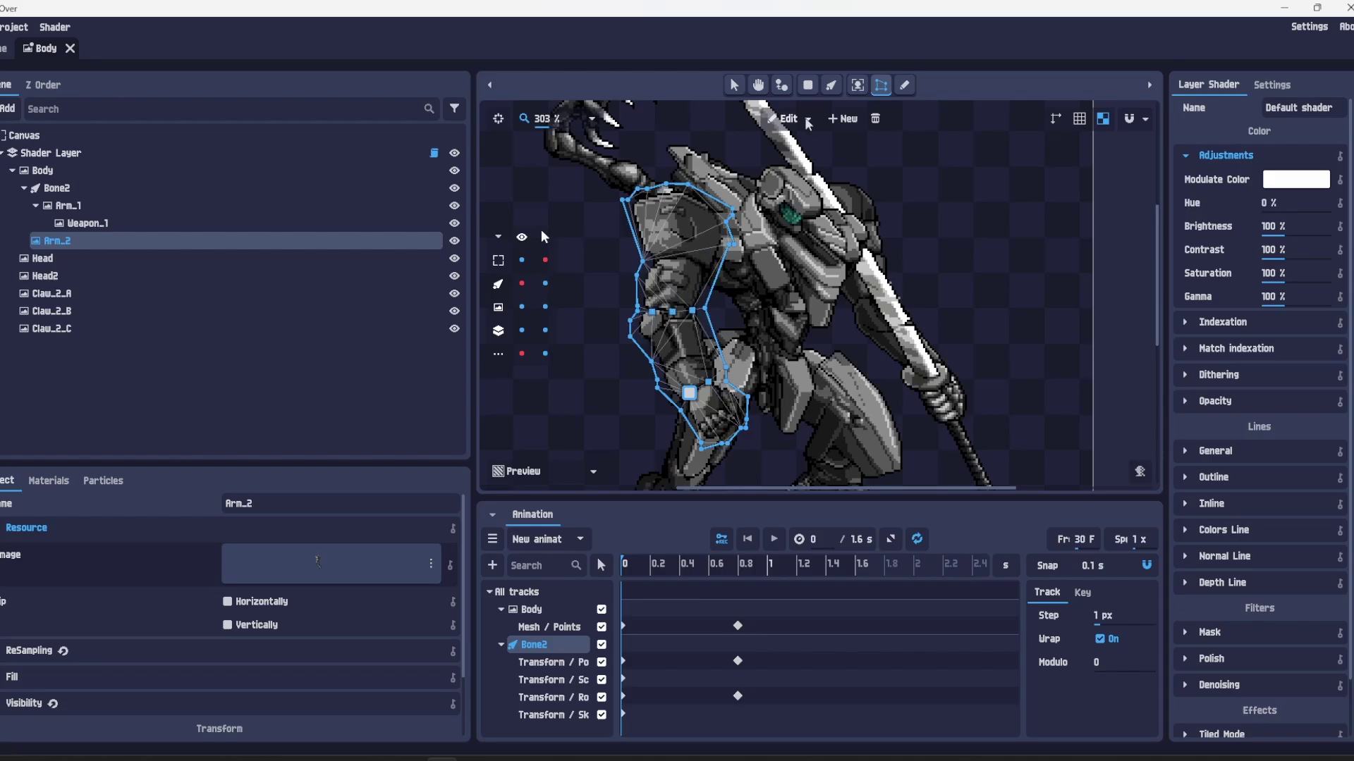
# - Draw three chained bones in Arm_2: upper arm, forearm and a short hand bone
pyautogui.click(829, 86)
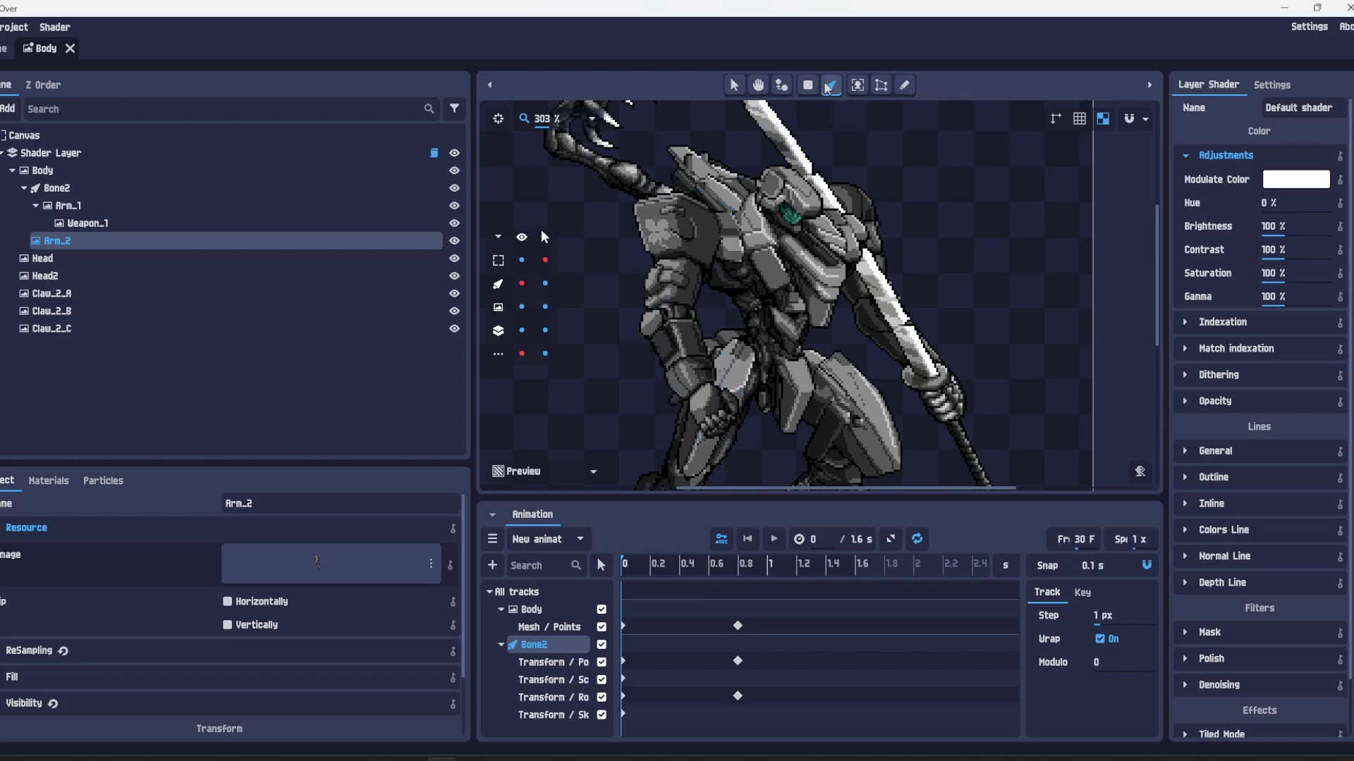
pyautogui.moveTo(680, 214); pyautogui.dragTo(682, 214)
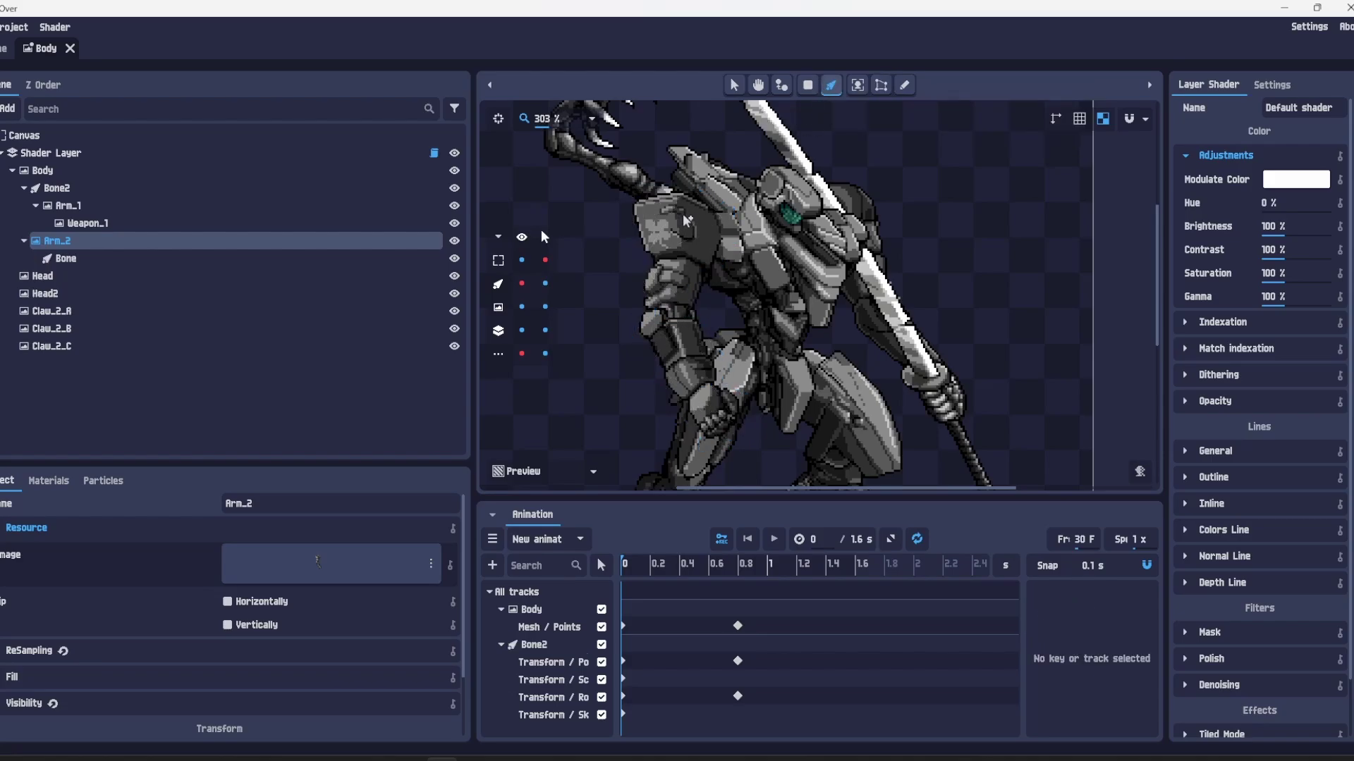
pyautogui.click(671, 294)
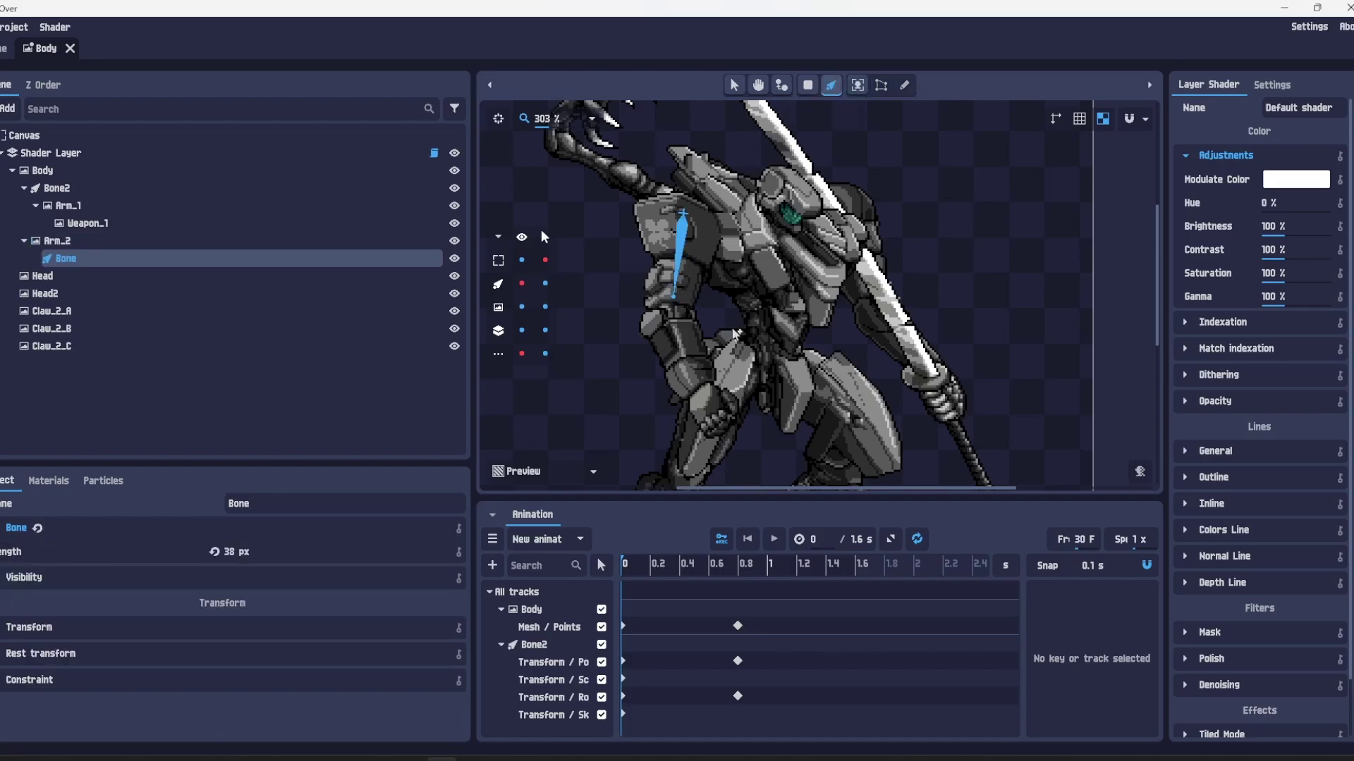
pyautogui.click(676, 302)
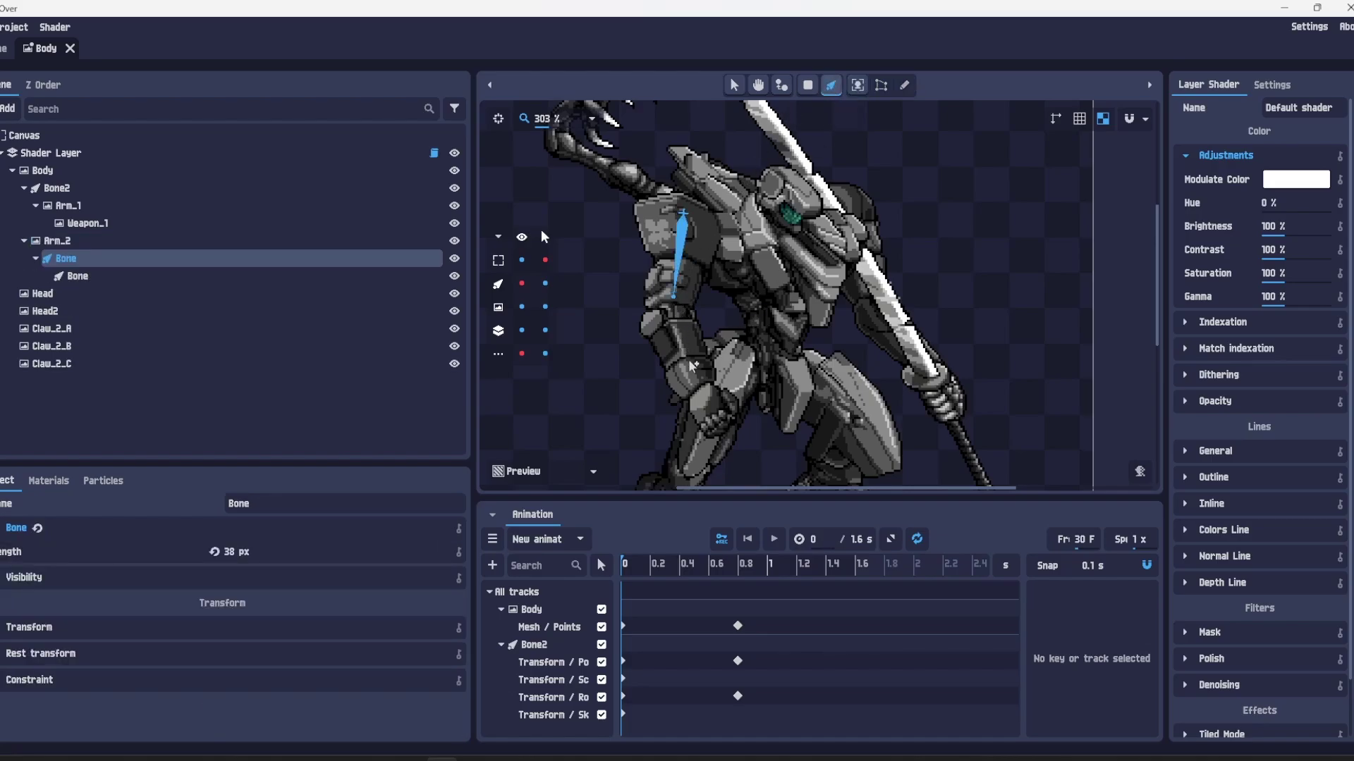
pyautogui.click(701, 383)
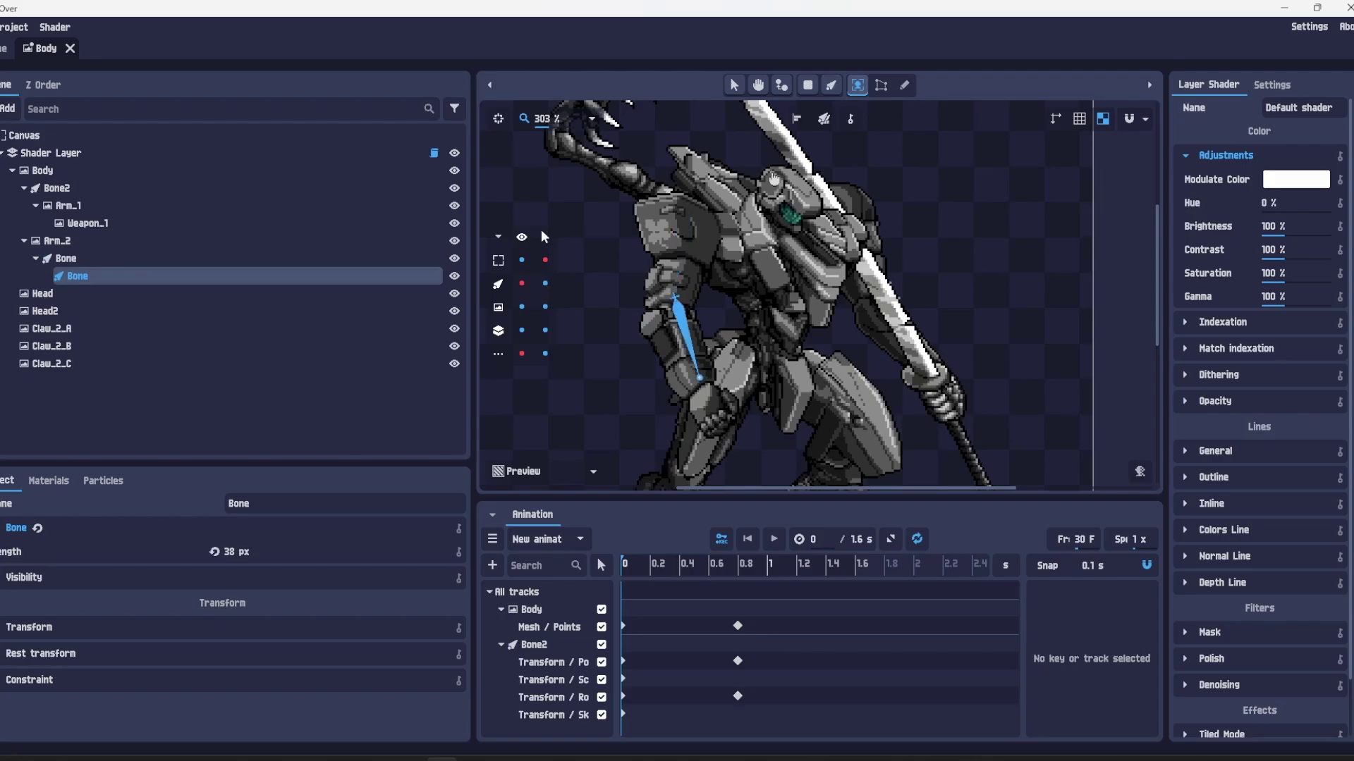
pyautogui.click(825, 89)
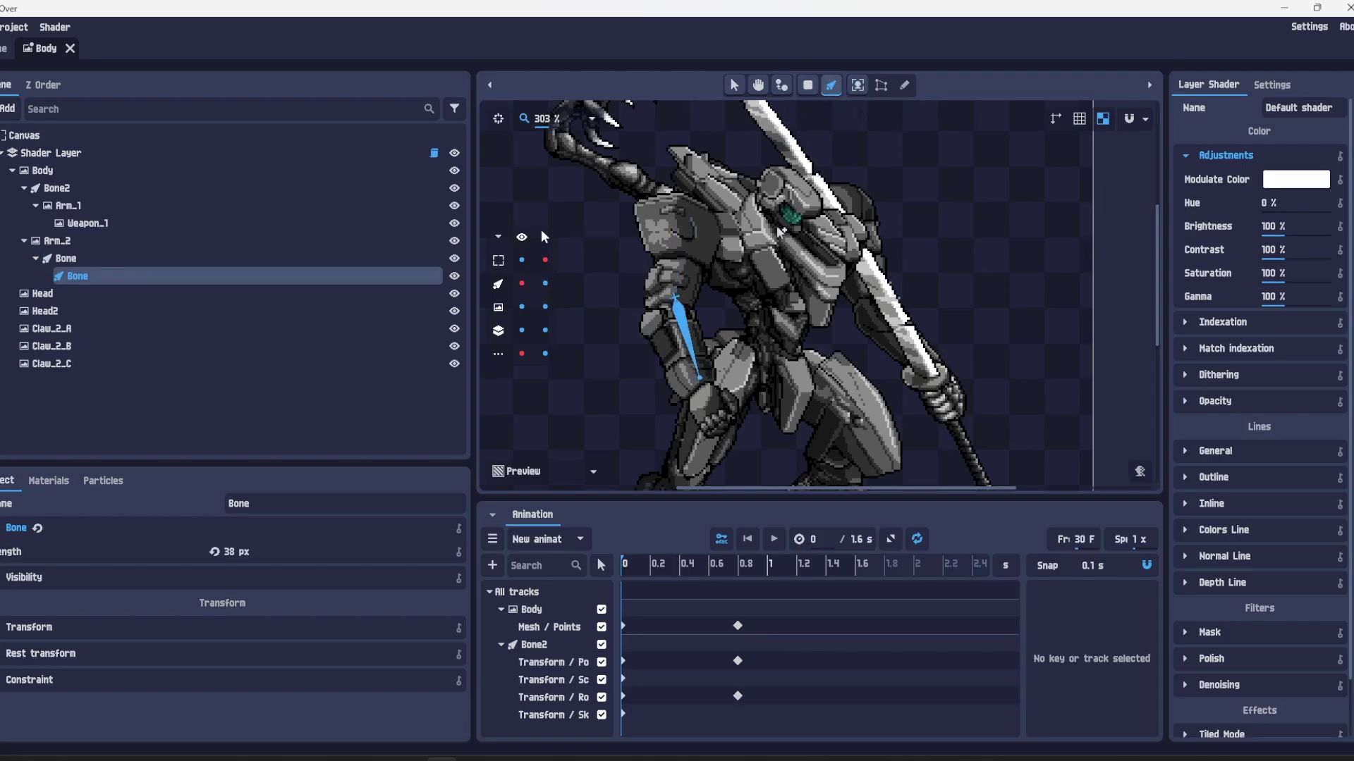
pyautogui.click(702, 384)
pyautogui.click(722, 420)
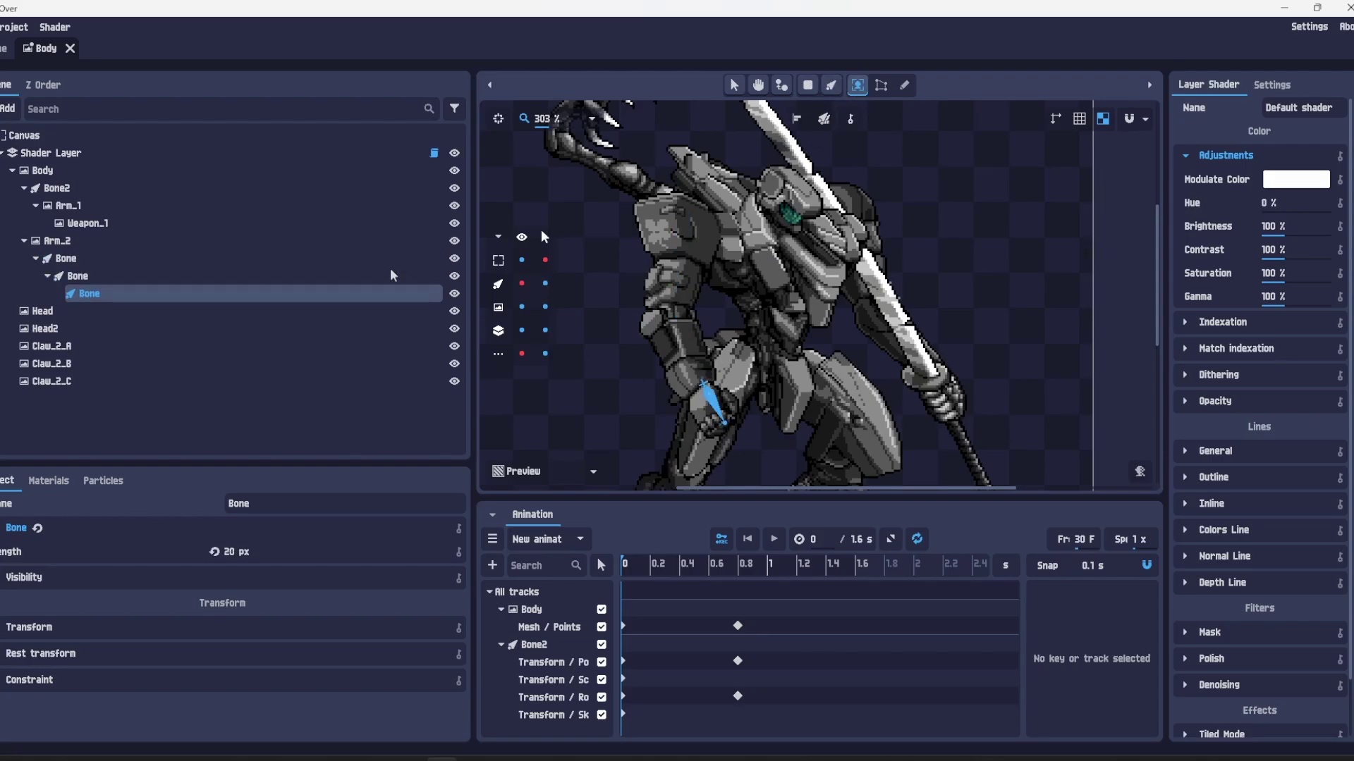
# - Check each bone in the chain, show all bones on the canvas, then select the first
pyautogui.click(87, 258)
pyautogui.click(93, 276)
pyautogui.click(103, 294)
pyautogui.click(522, 284)
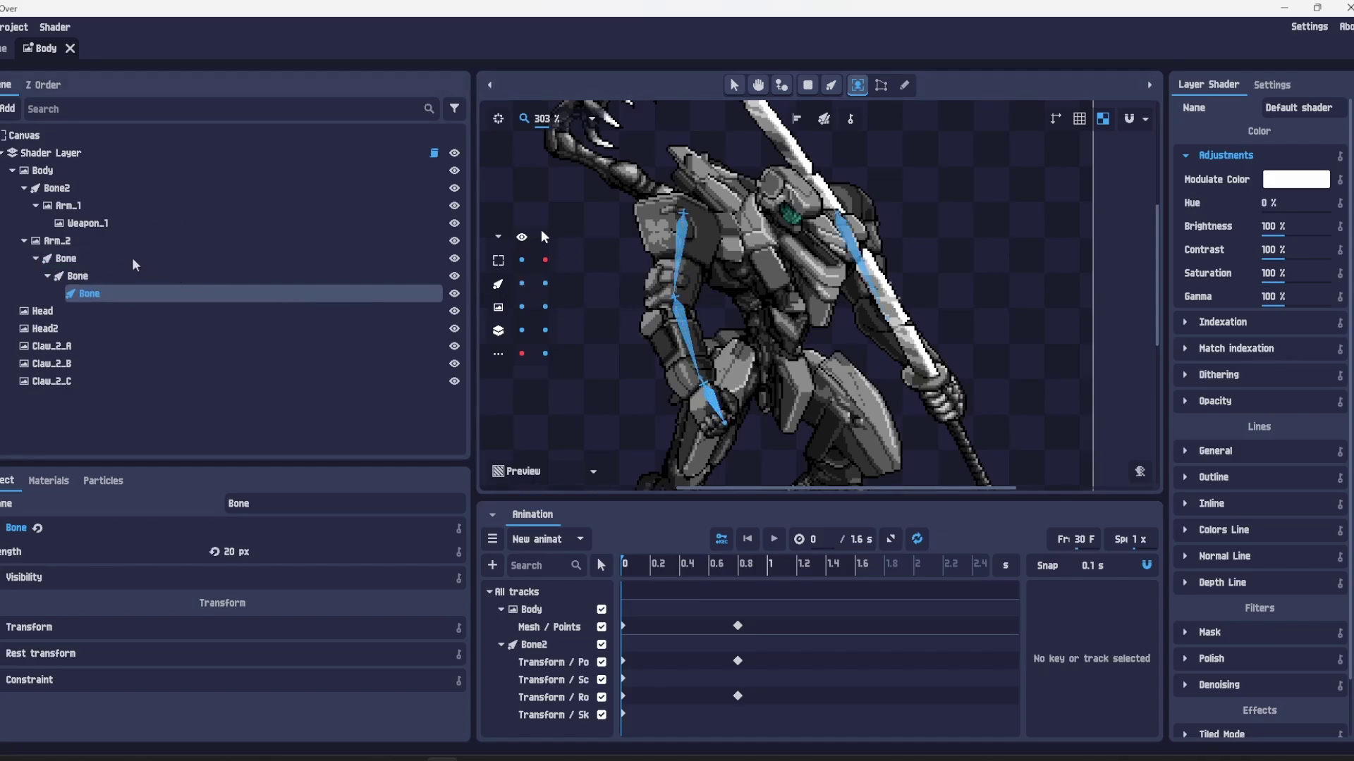
pyautogui.click(133, 258)
# - Bind all three Arm_2 bones to its mesh and display the vertex bone weights
pyautogui.click(137, 241)
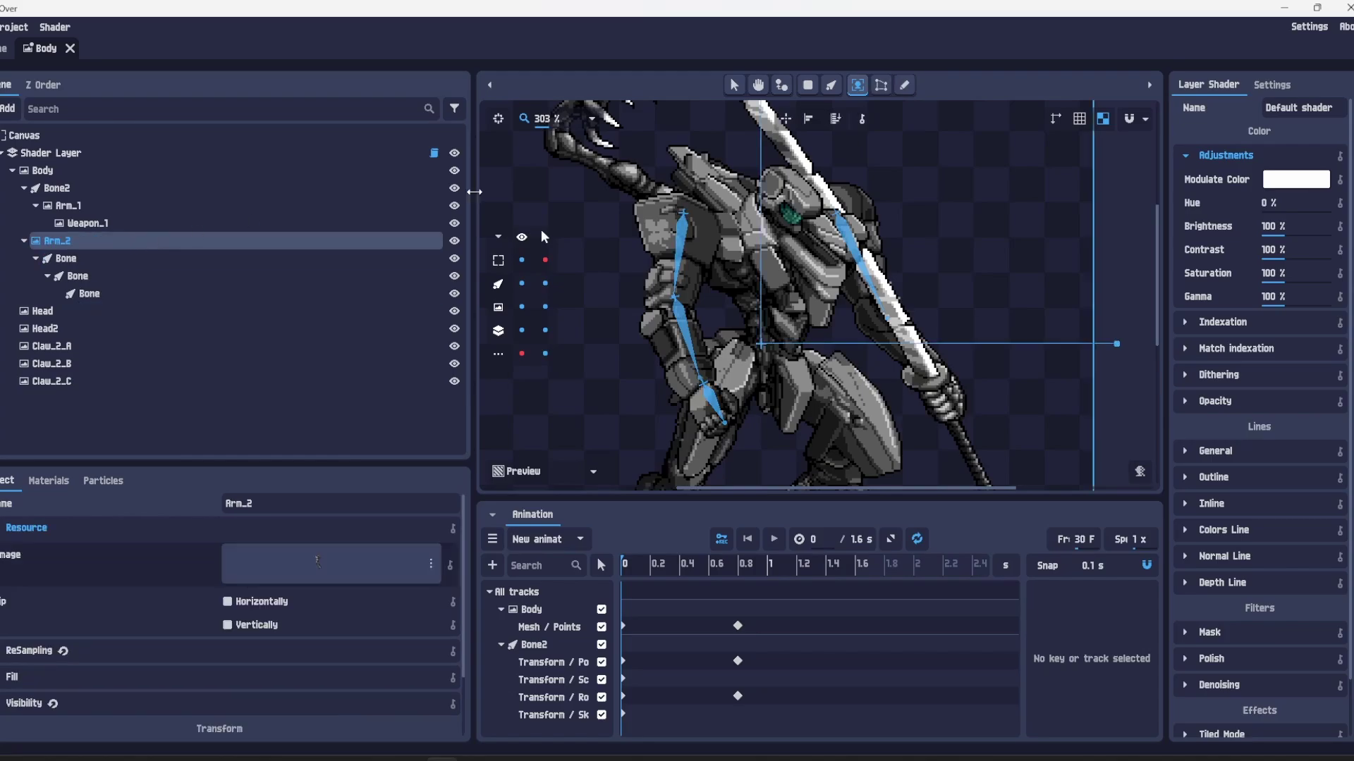
pyautogui.click(881, 86)
pyautogui.click(793, 119)
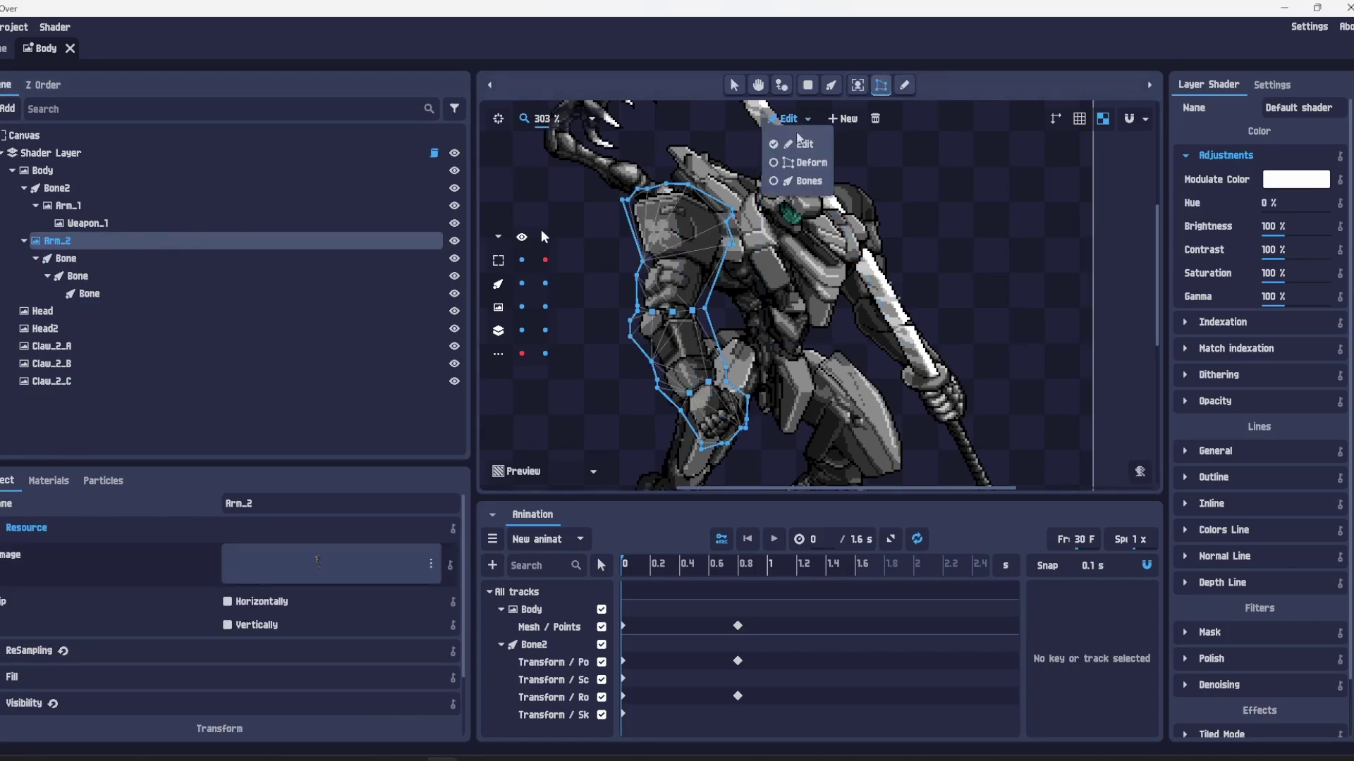
pyautogui.click(803, 182)
pyautogui.click(836, 119)
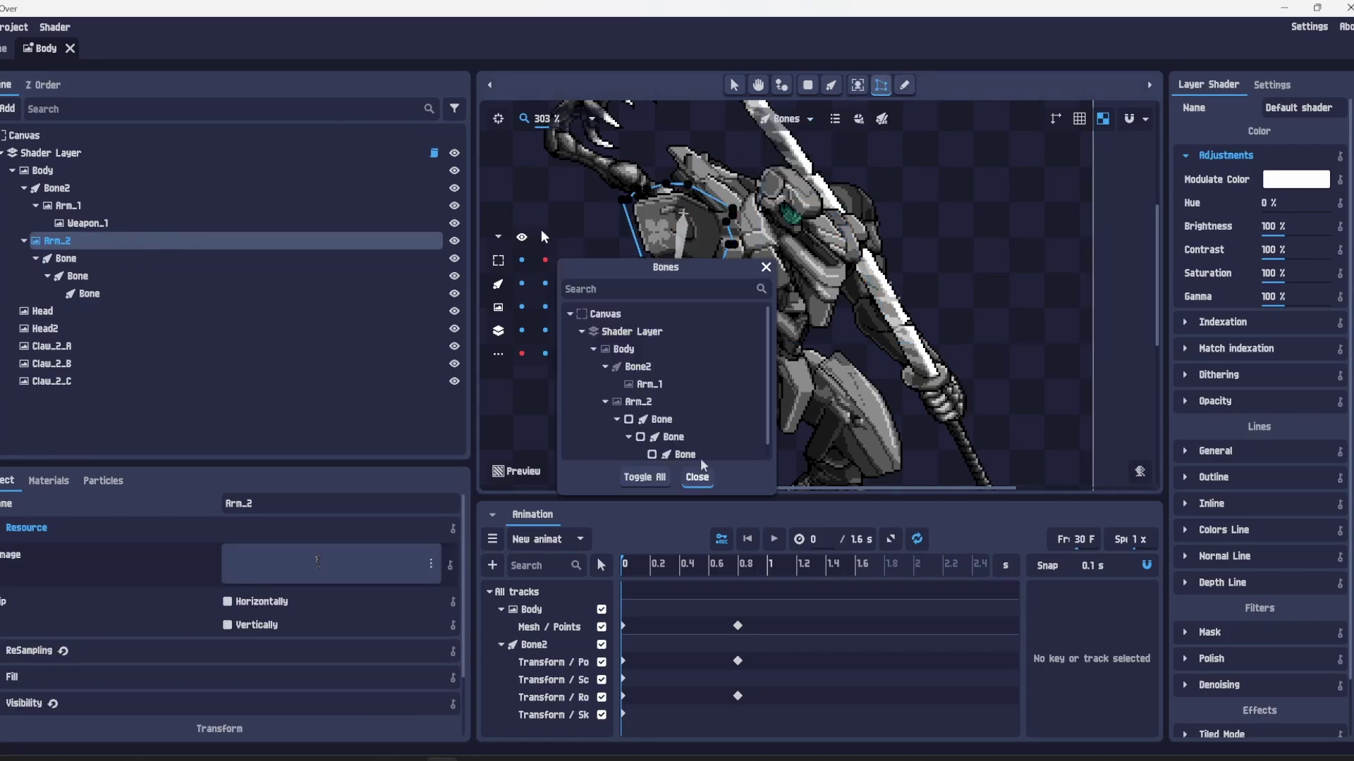
pyautogui.click(657, 478)
pyautogui.click(697, 478)
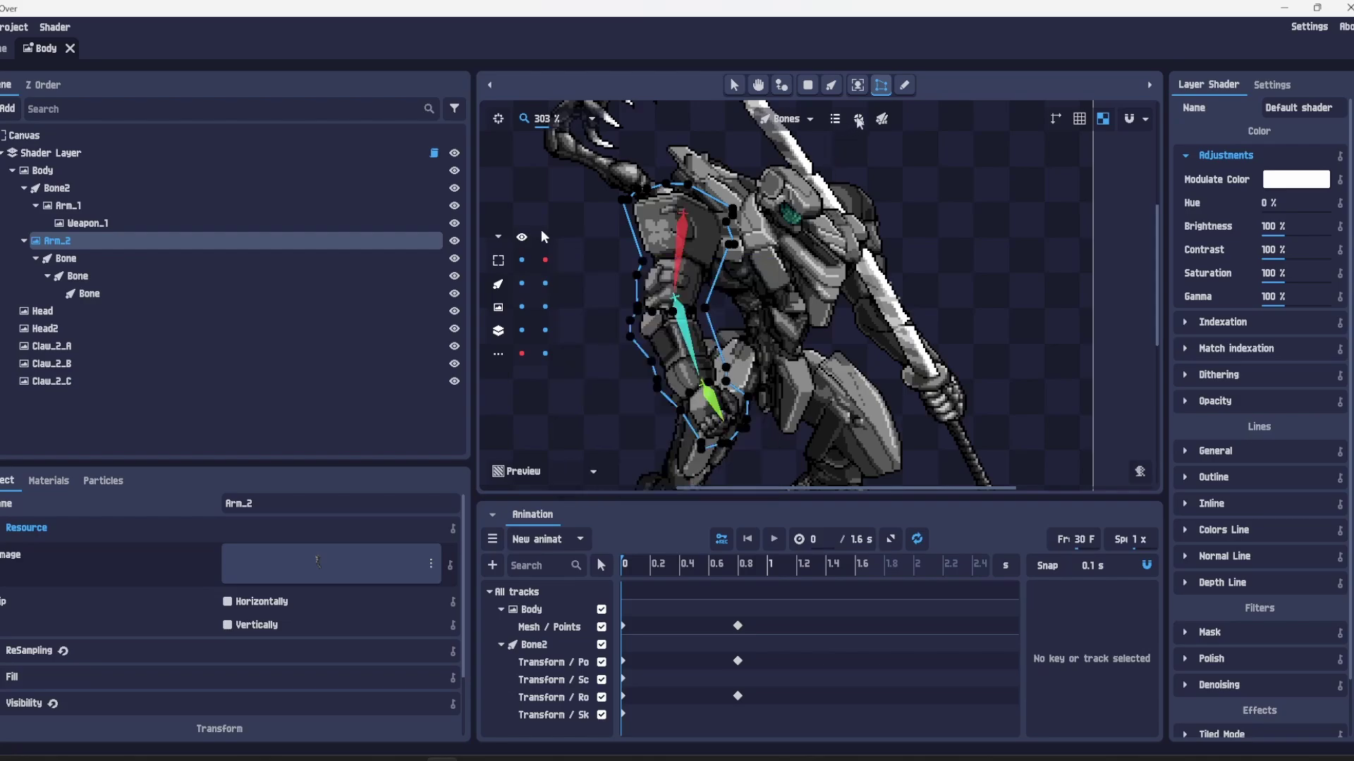
pyautogui.click(859, 120)
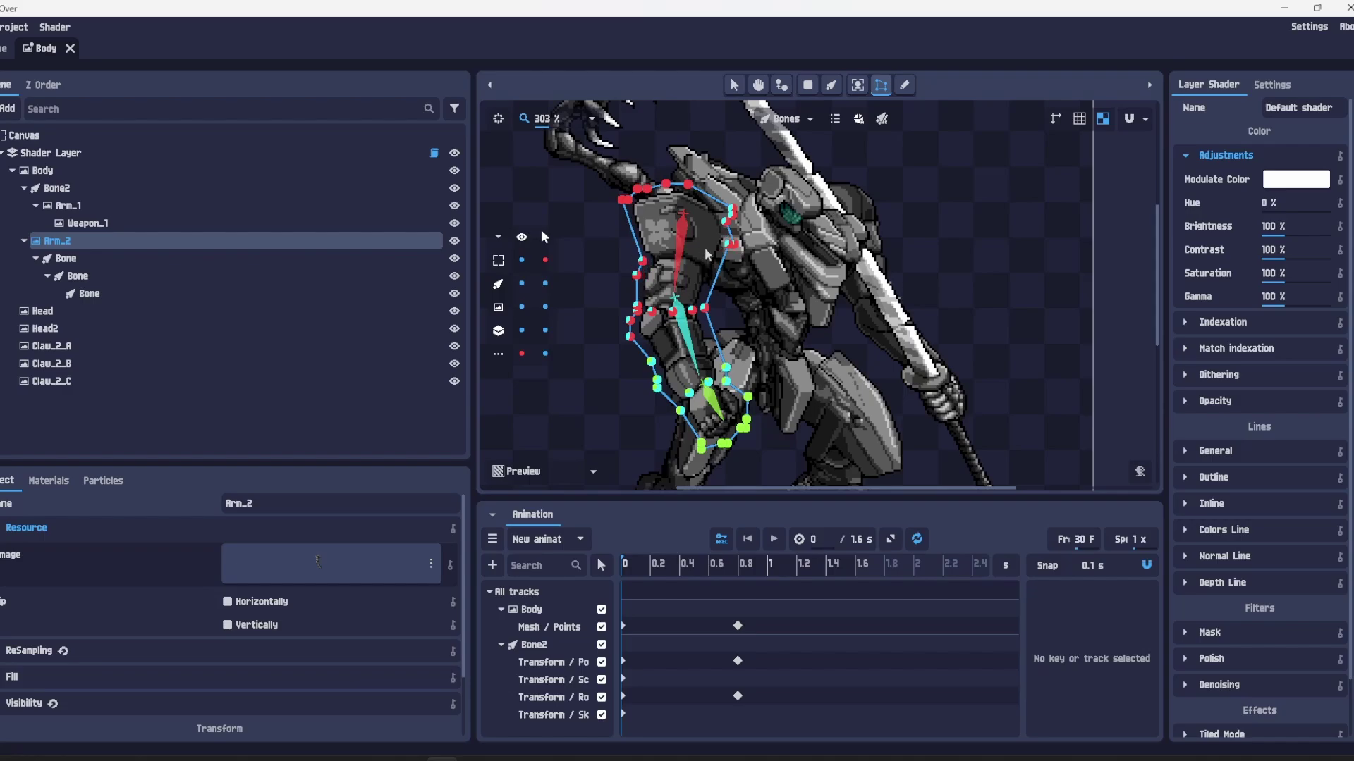
# - Look over the arm mesh, then leave mesh editing for plain selection
pyautogui.scroll(2, 705, 235)
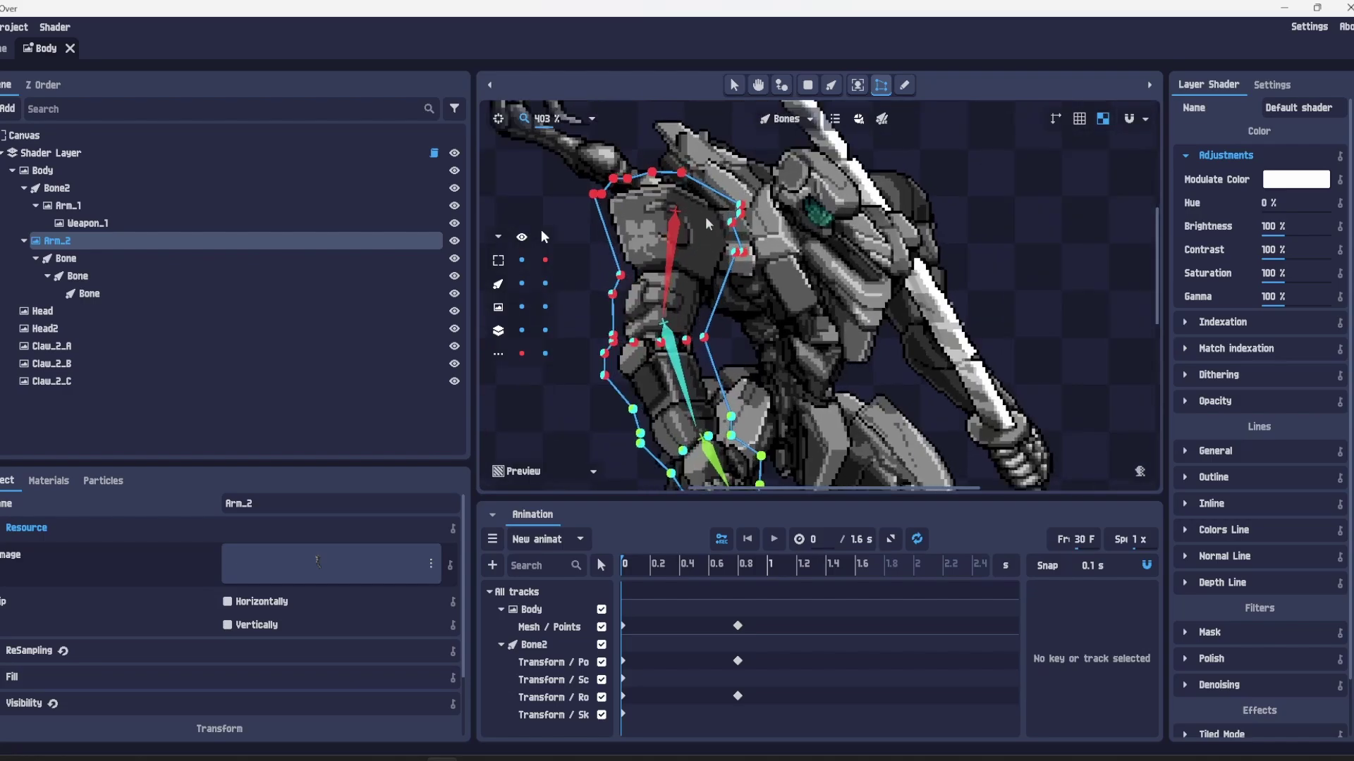
pyautogui.moveTo(702, 246); pyautogui.dragTo(733, 275)
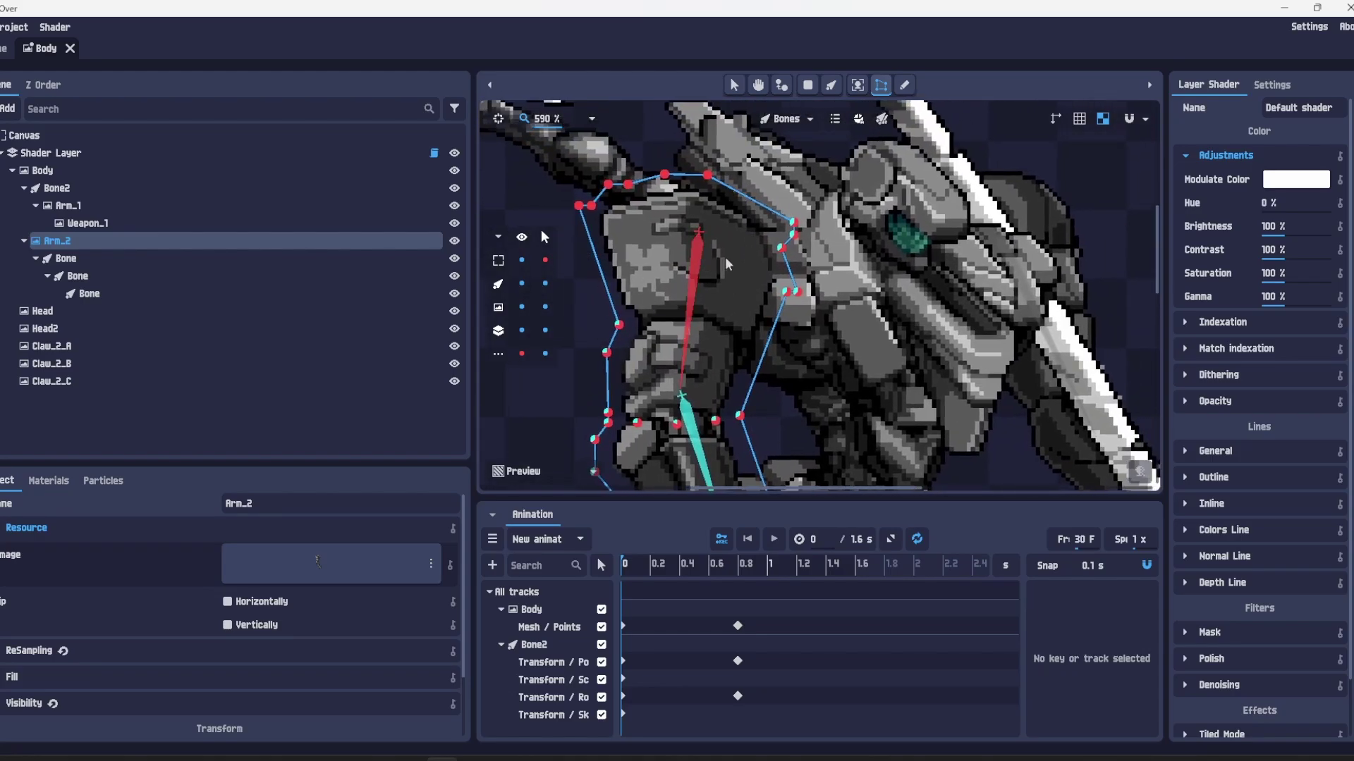
pyautogui.scroll(-3, 731, 256)
pyautogui.click(734, 85)
# - Bend the middle arm bone to test the deformation, then reset it to rest pose
pyautogui.scroll(-2, 836, 330)
pyautogui.moveTo(835, 330); pyautogui.dragTo(818, 302)
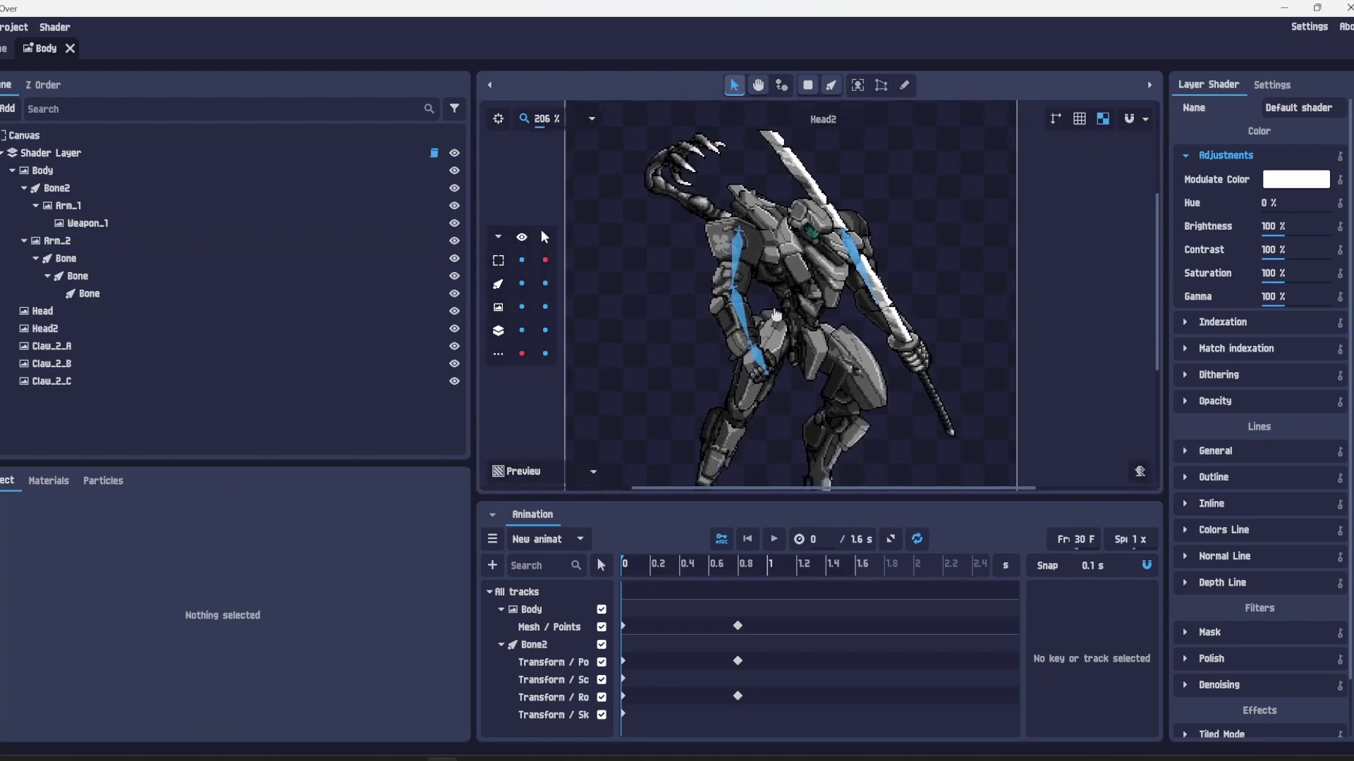
pyautogui.moveTo(741, 316); pyautogui.dragTo(752, 269)
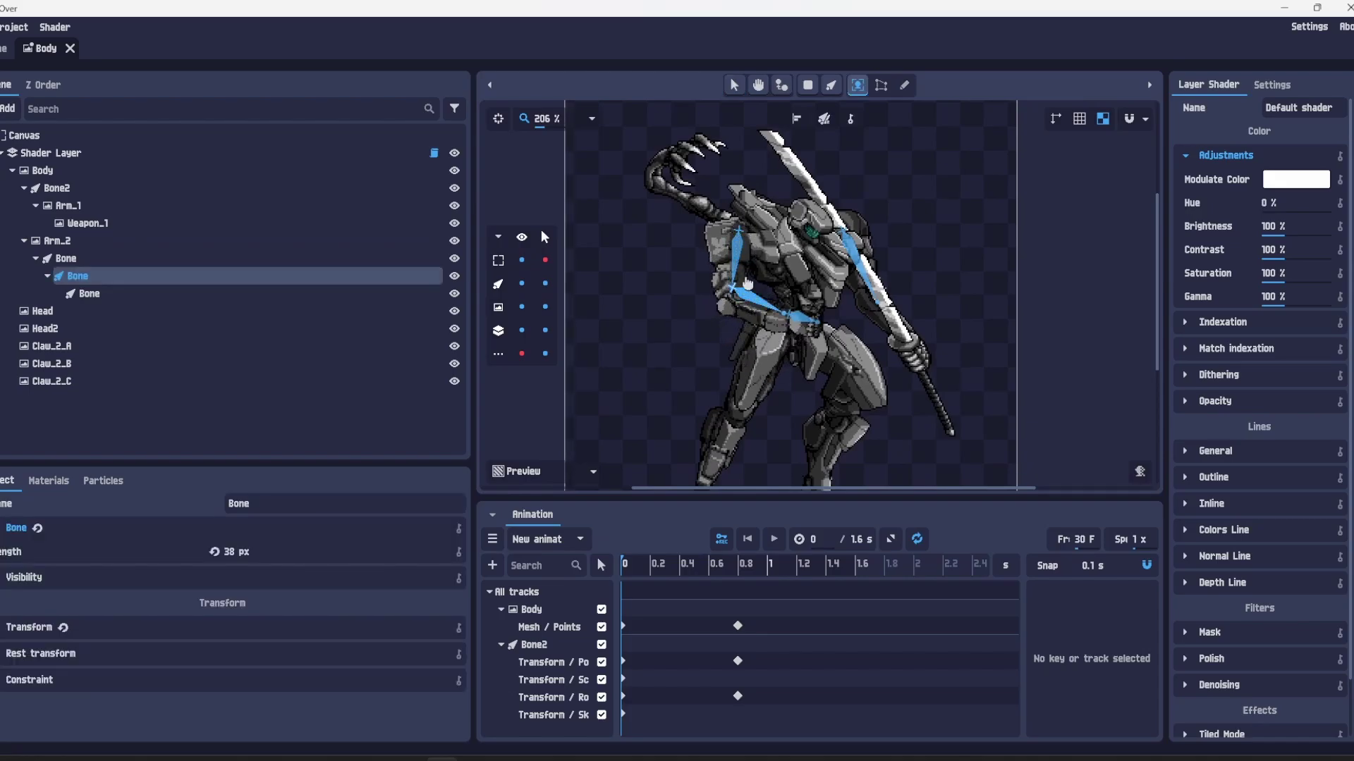
pyautogui.click(67, 626)
pyautogui.scroll(3, 766, 316)
# - In Arm_2's mesh, shift some weight to the second bone on the elbow and left-side points
pyautogui.click(169, 240)
pyautogui.click(881, 84)
pyautogui.scroll(2, 783, 233)
pyautogui.scroll(2, 783, 232)
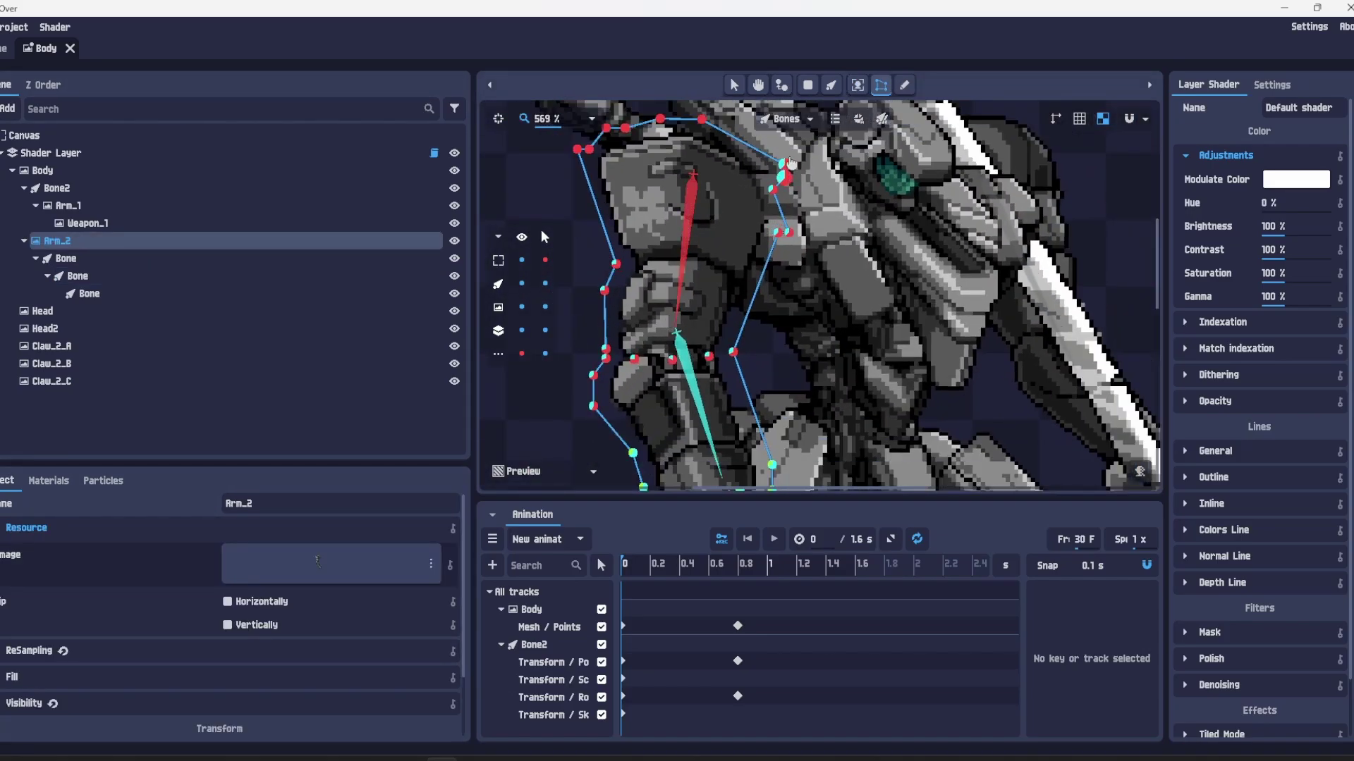
pyautogui.click(776, 233)
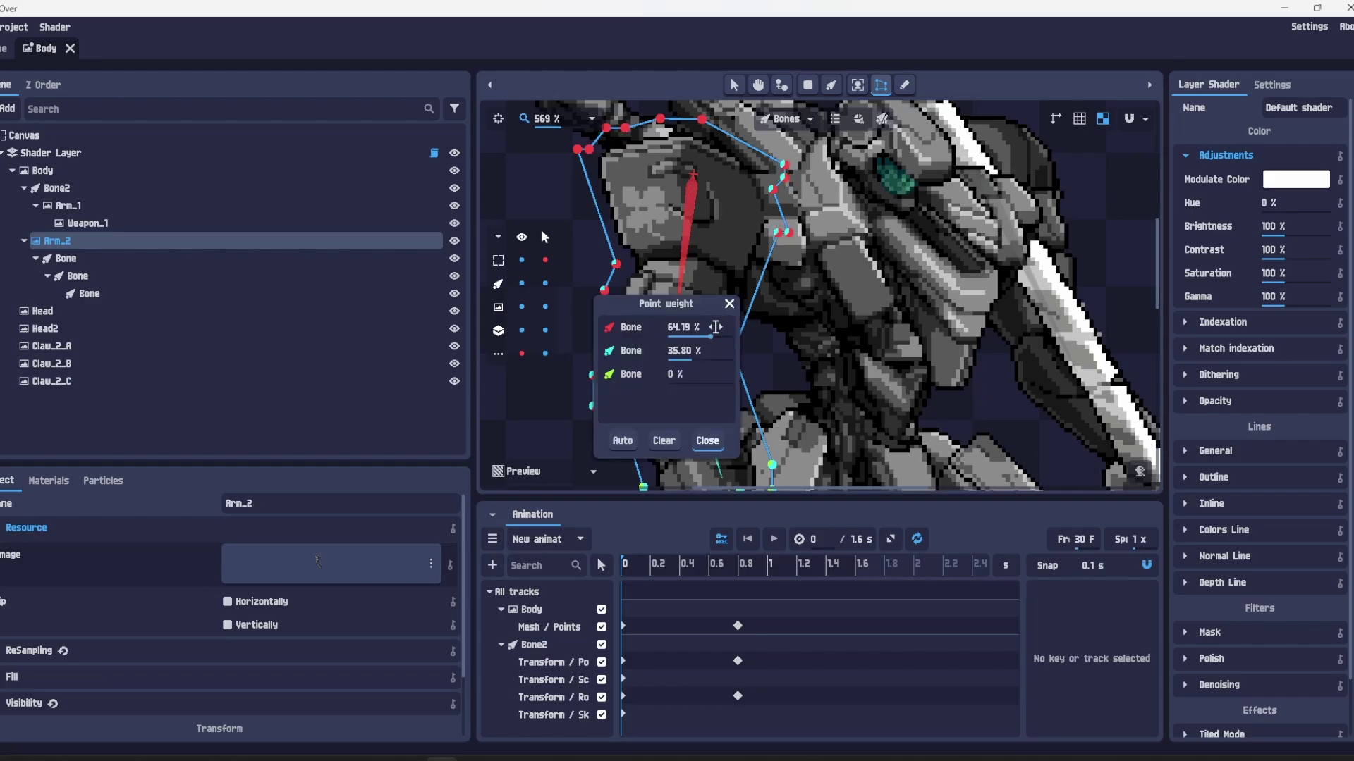
pyautogui.moveTo(715, 327); pyautogui.dragTo(709, 327)
pyautogui.click(707, 441)
pyautogui.click(784, 232)
pyautogui.click(707, 441)
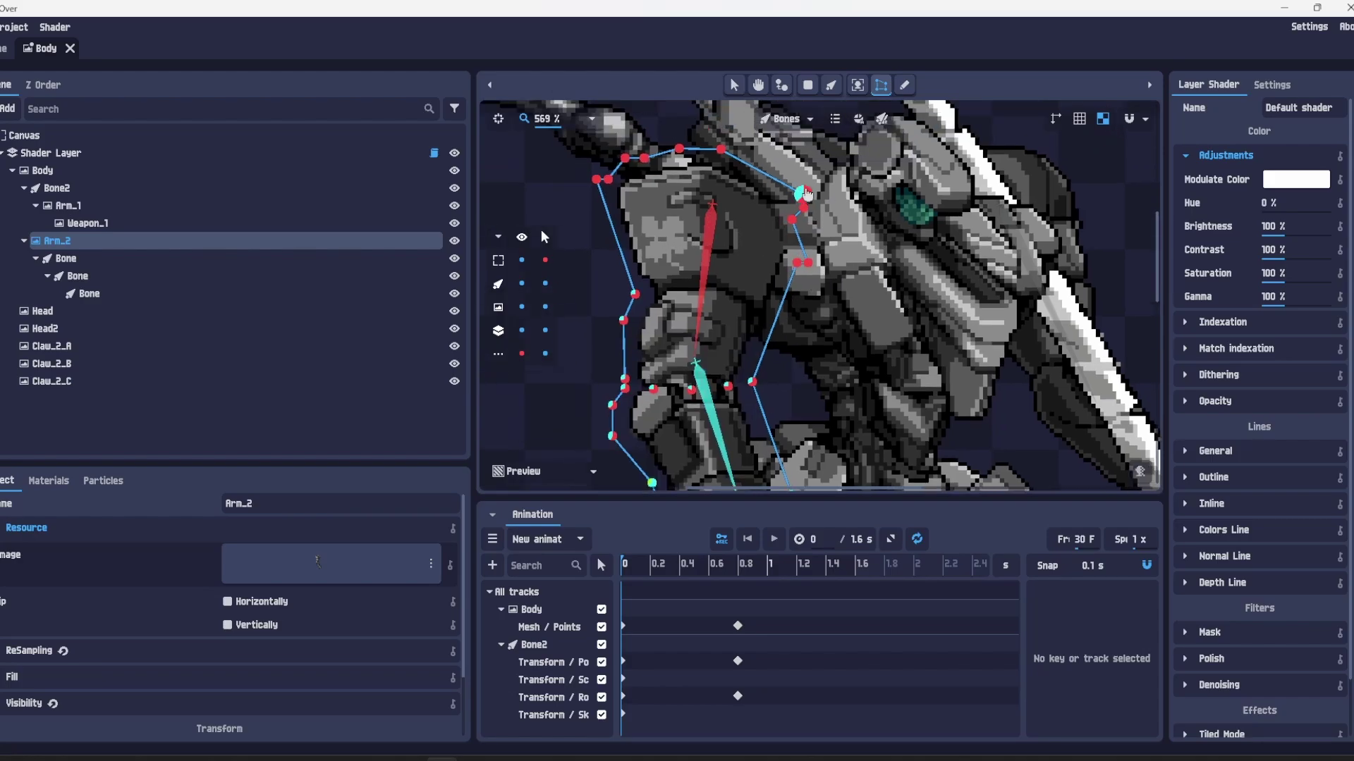
pyautogui.click(623, 381)
pyautogui.moveTo(716, 327); pyautogui.dragTo(708, 327)
pyautogui.click(708, 441)
pyautogui.click(623, 381)
pyautogui.click(708, 442)
# - Raise a forearm mesh point's second-bone weight to 63.46%
pyautogui.moveTo(668, 400); pyautogui.dragTo(647, 276)
pyautogui.click(589, 308)
pyautogui.moveTo(668, 359); pyautogui.dragTo(707, 368)
pyautogui.scroll(-4, 839, 333)
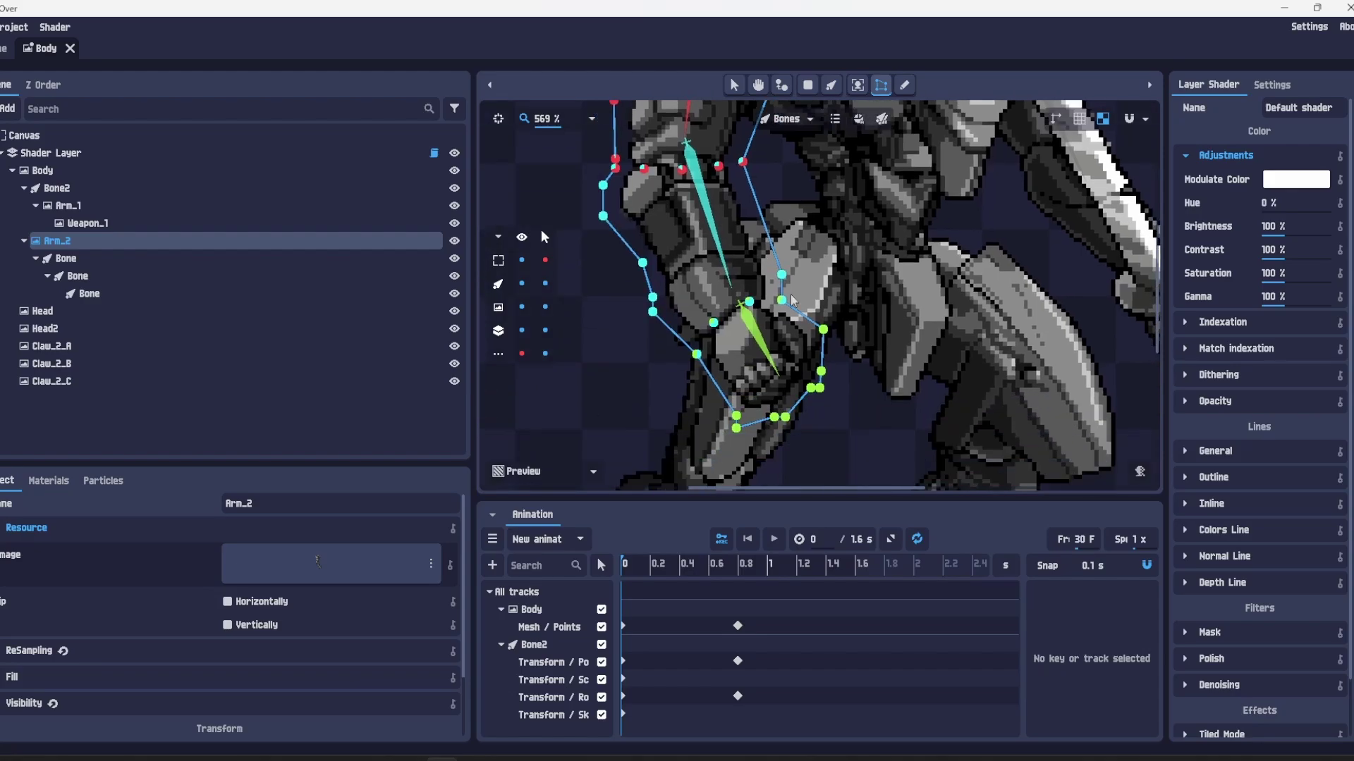
pyautogui.scroll(-3, 839, 333)
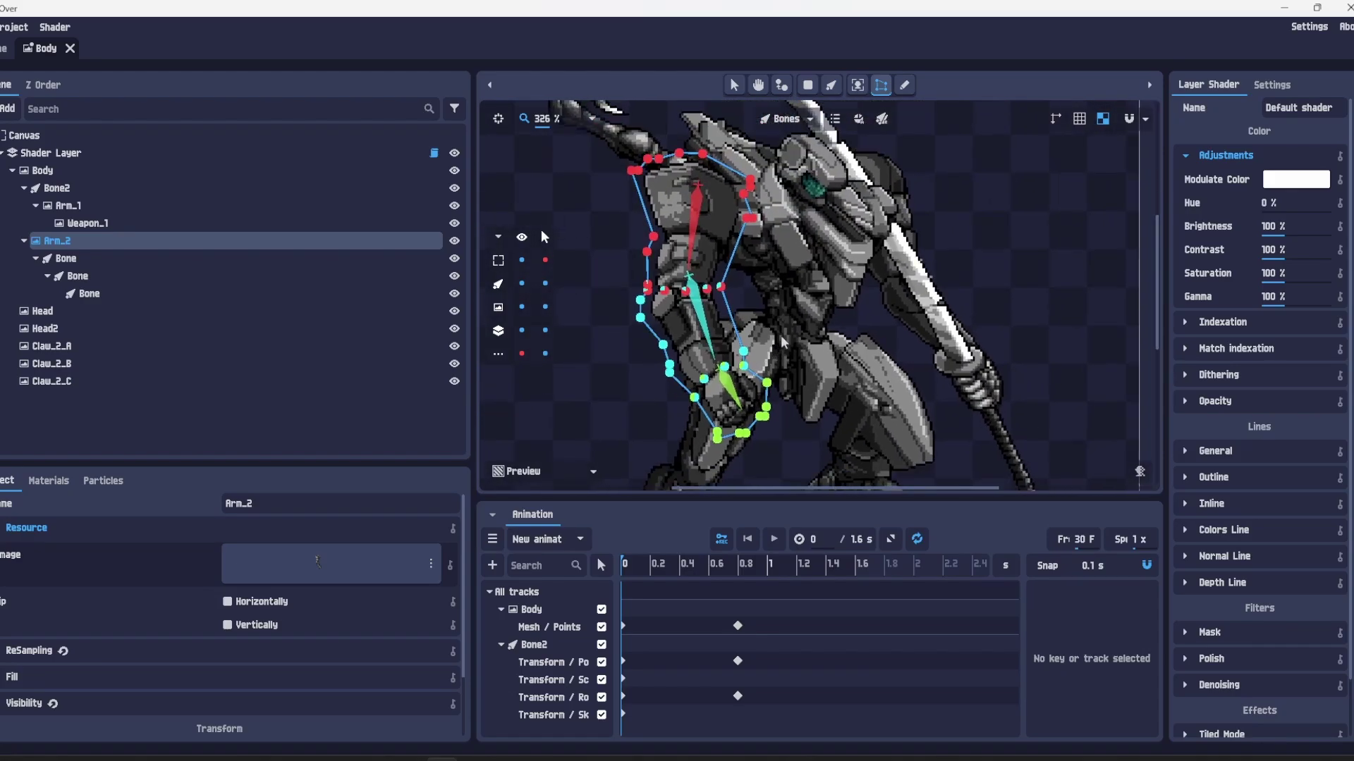
# - Rotate the forearm bone to test Arm_2's elbow bend, then select the Arm_2 layer
pyautogui.click(857, 85)
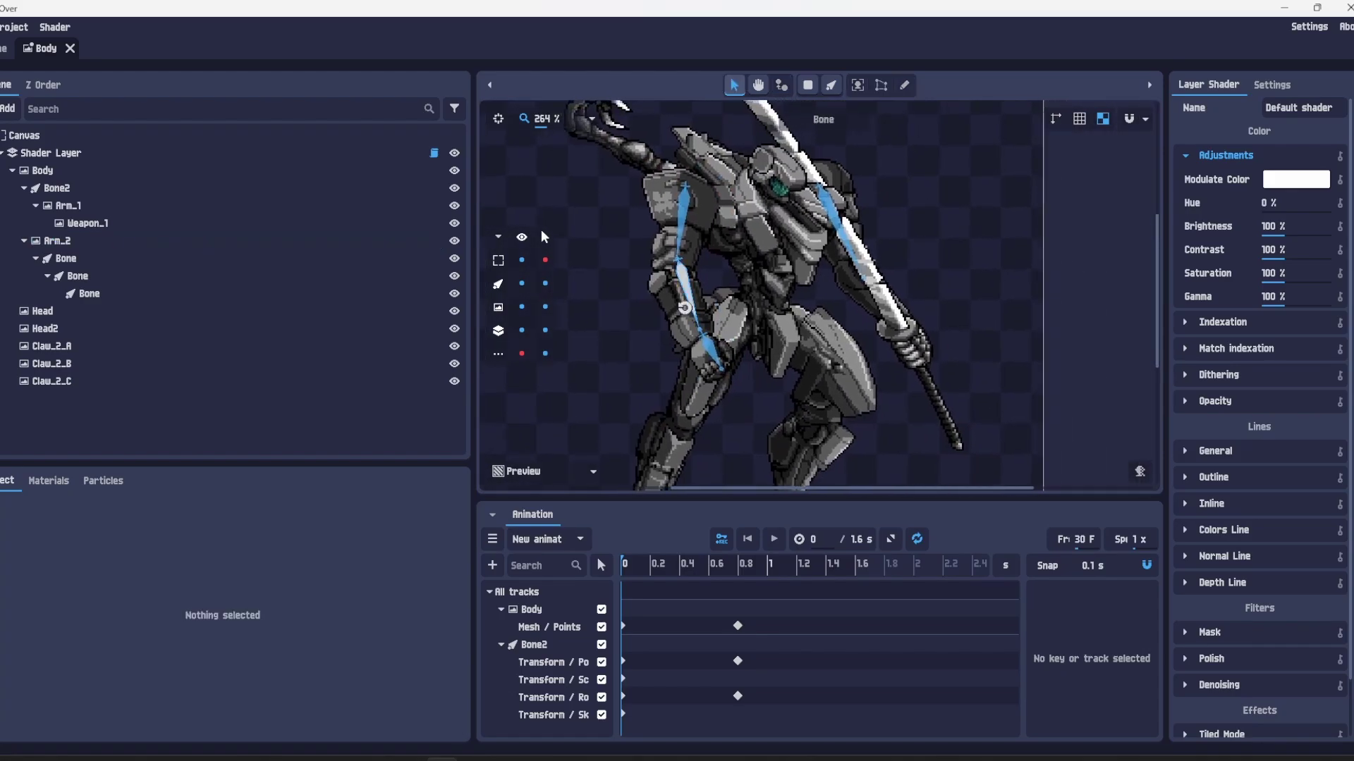
pyautogui.click(710, 288)
pyautogui.moveTo(711, 287); pyautogui.dragTo(714, 272)
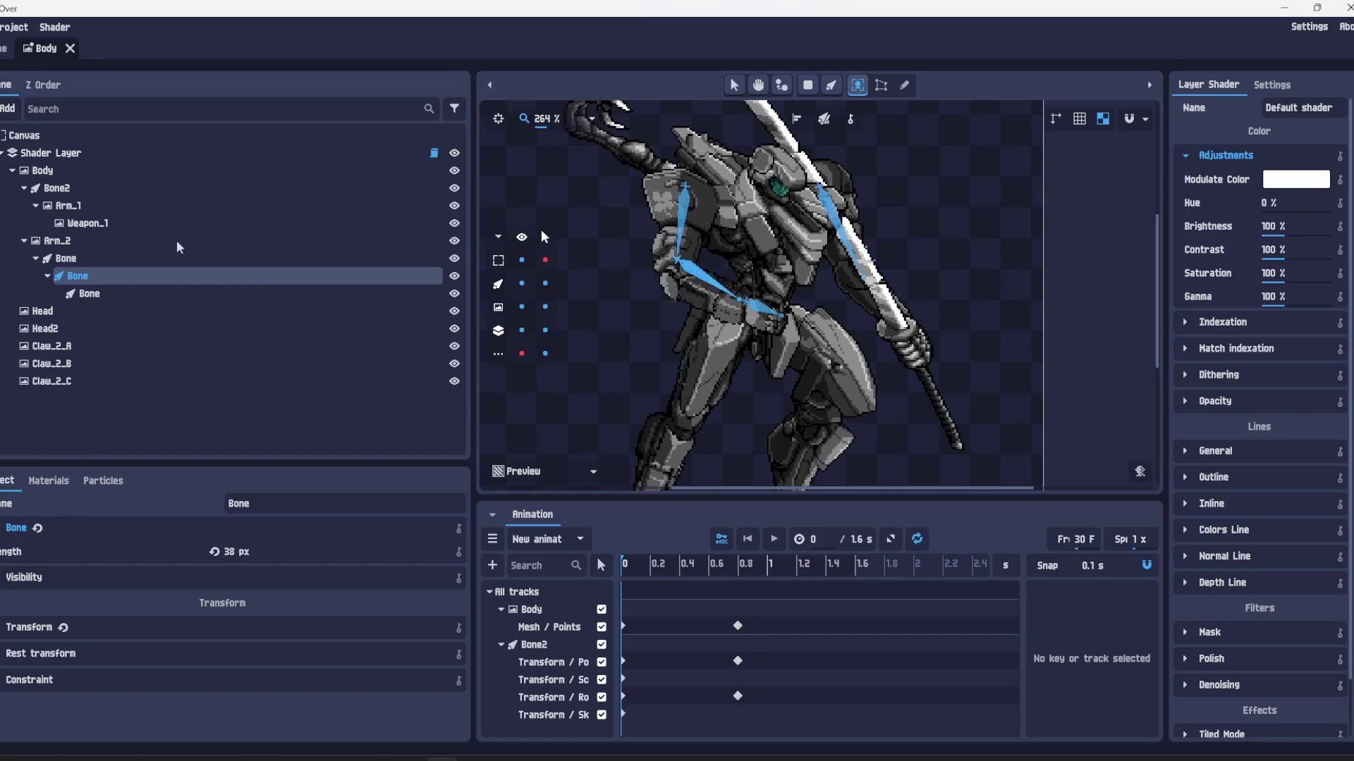
pyautogui.click(143, 243)
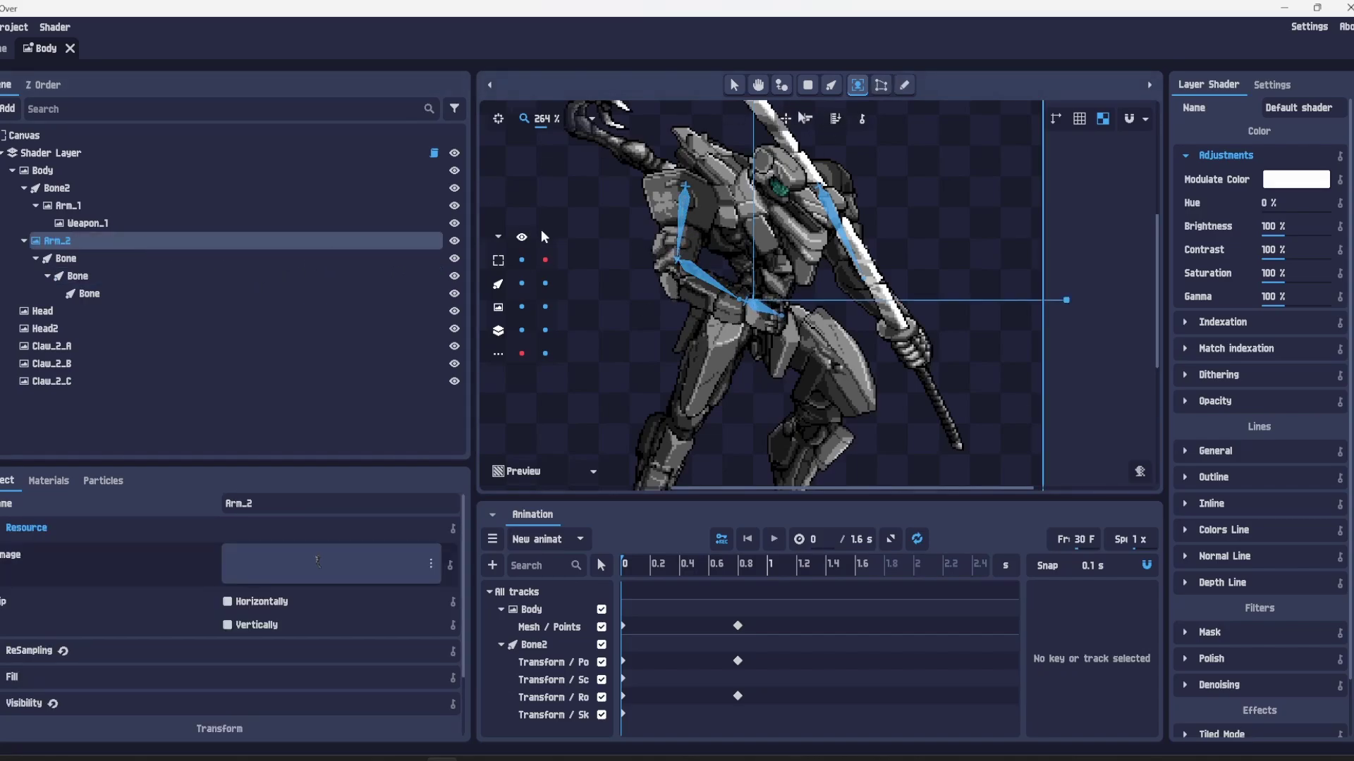
# - Check the bones affecting Arm_2 in Mesh edit, then swing the lower arm bone downward
pyautogui.click(881, 85)
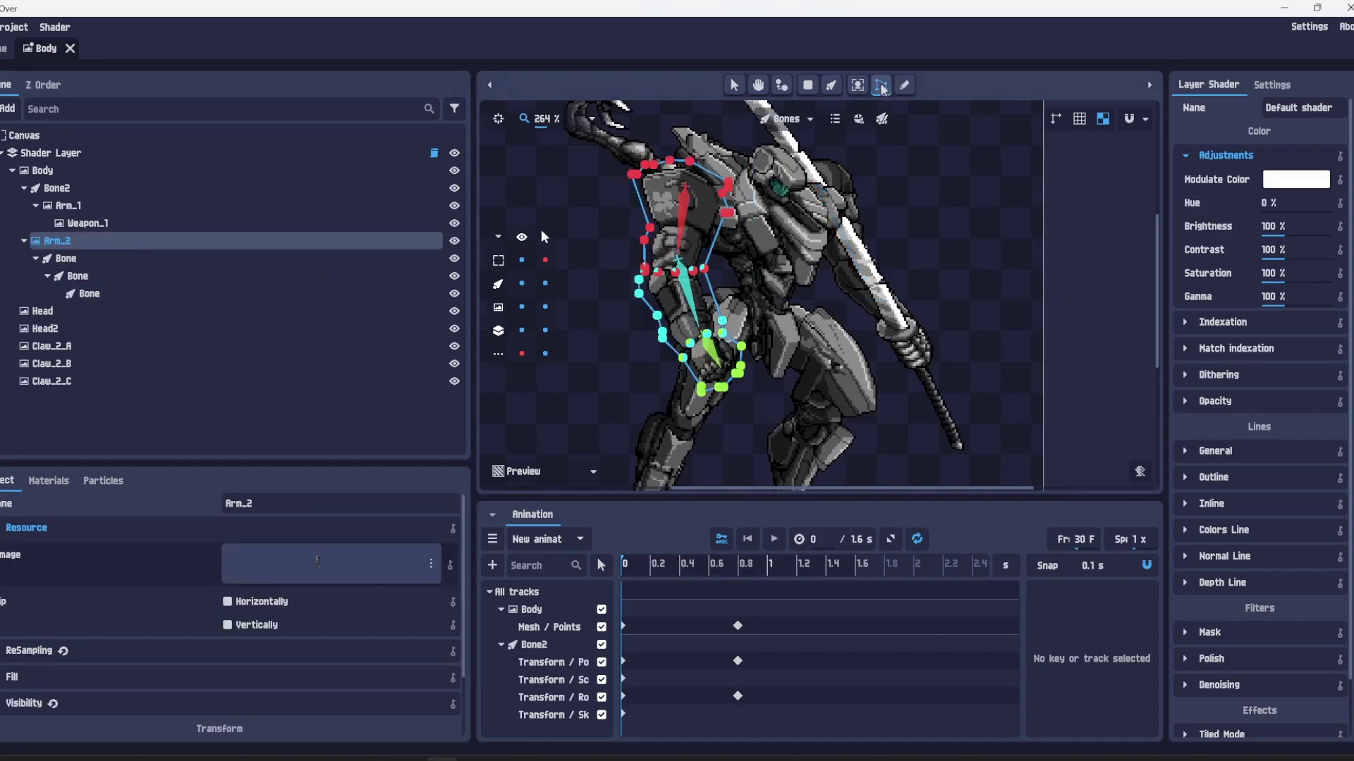
pyautogui.click(836, 120)
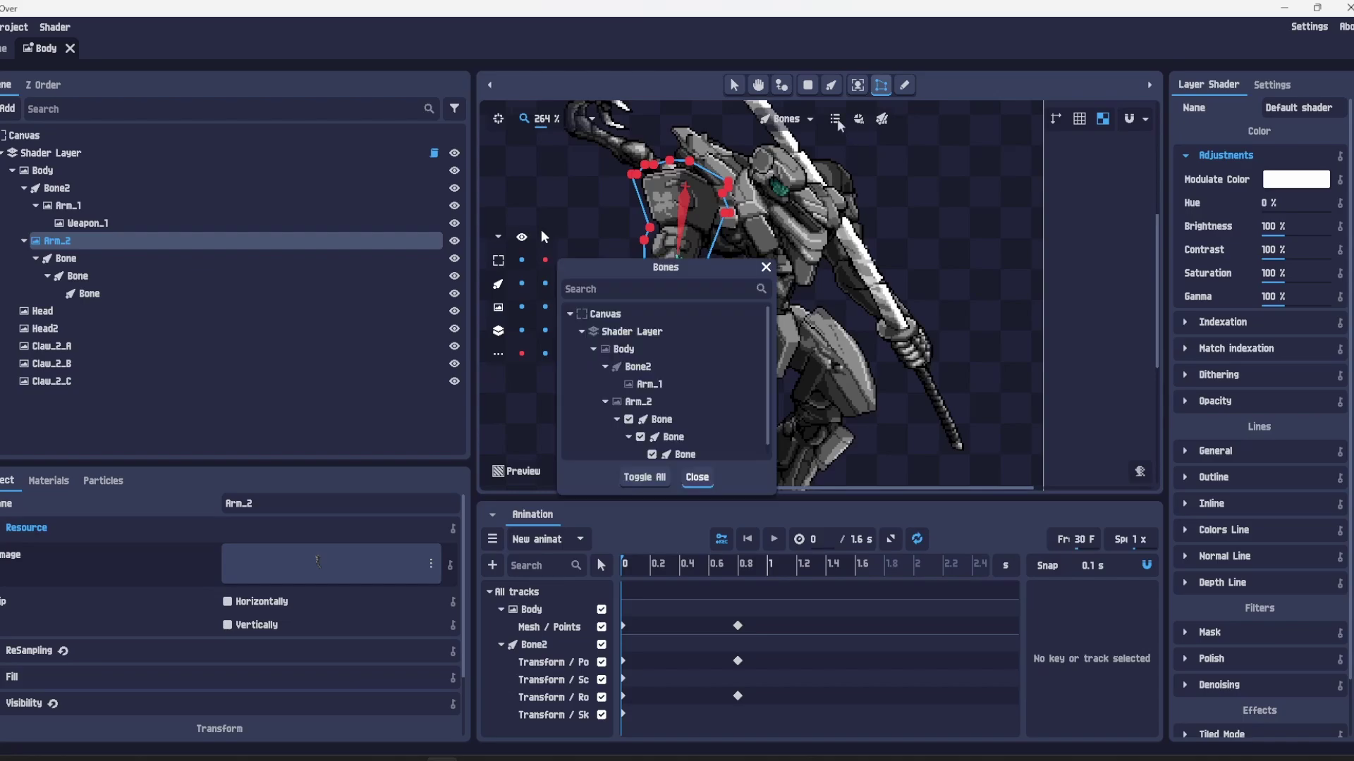
pyautogui.click(694, 478)
pyautogui.click(733, 85)
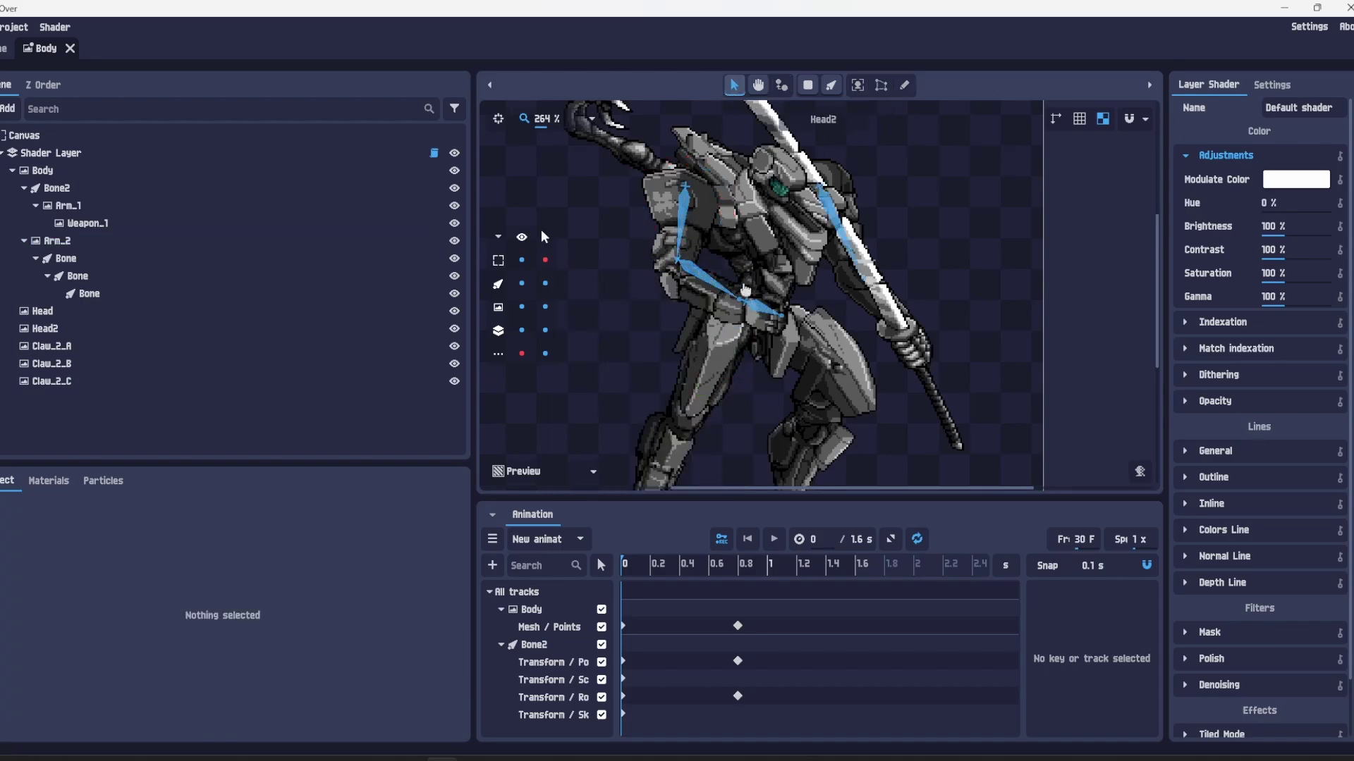
pyautogui.click(765, 299)
pyautogui.moveTo(766, 295)
pyautogui.mouseDown()
pyautogui.moveTo(776, 282)
pyautogui.moveTo(758, 331)
pyautogui.moveTo(748, 294)
pyautogui.mouseUp()
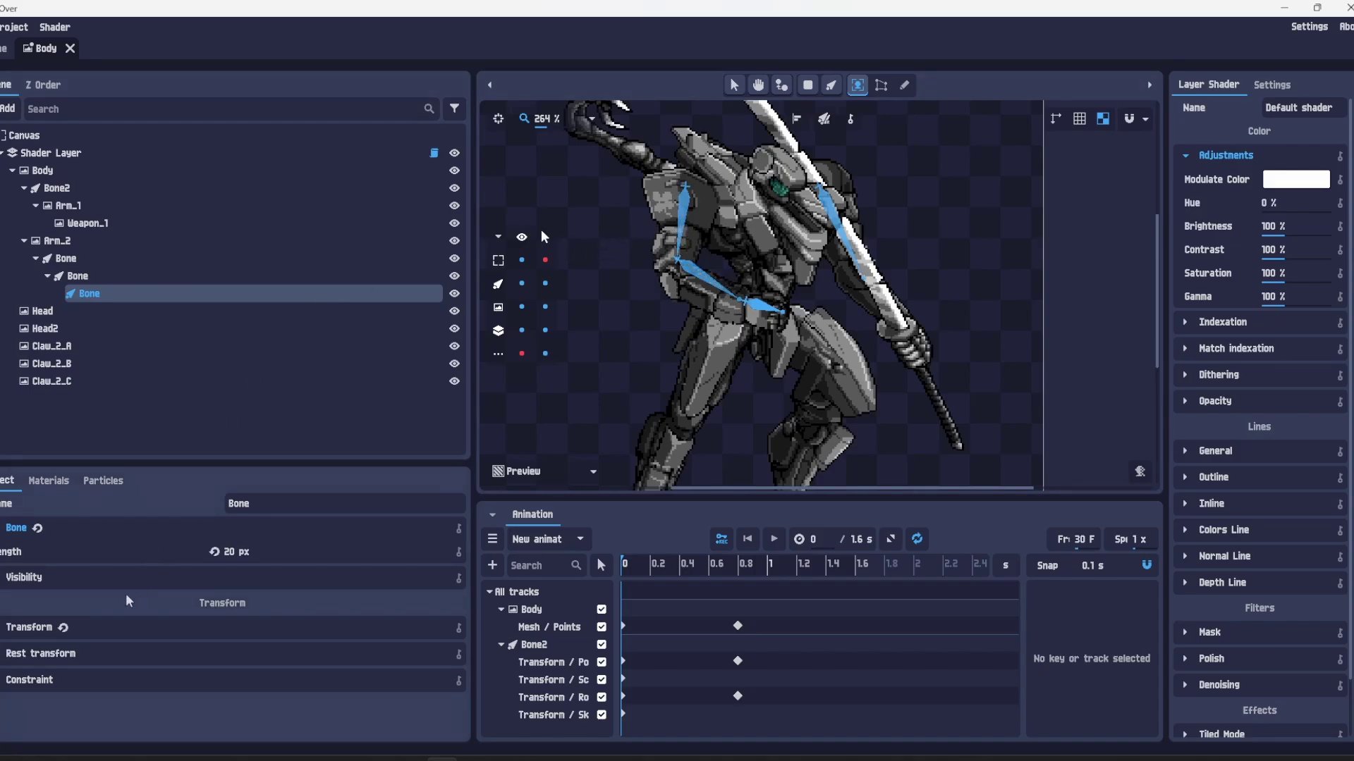
# - Reset the parent arm bone to its rest pose and select all three arm bones
pyautogui.click(103, 274)
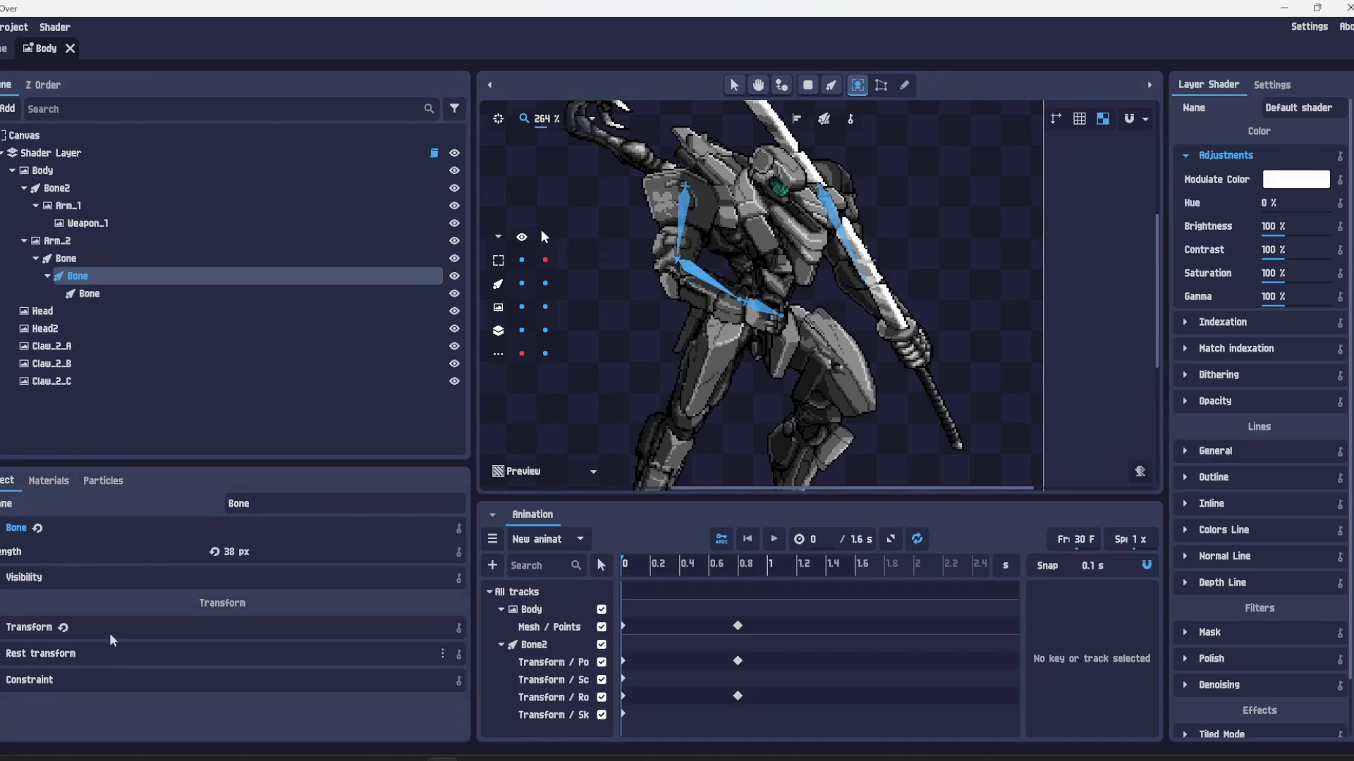
pyautogui.click(64, 628)
pyautogui.keyDown('ctrl'); pyautogui.click(93, 261); pyautogui.keyUp('ctrl')
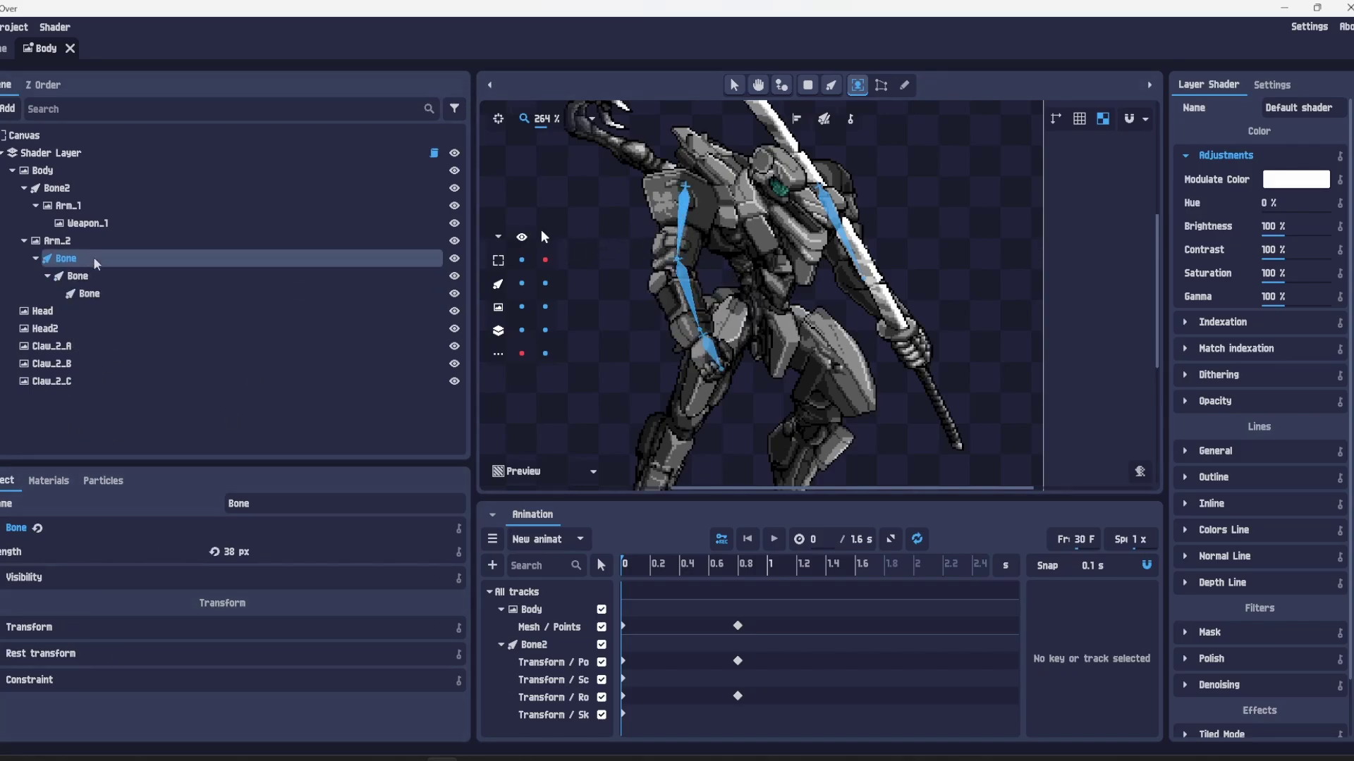
# - Key the arm bones' transform at frame 0, then rotate the arm chain for a 0.6 s pose
pyautogui.keyDown('ctrl'); pyautogui.click(102, 292); pyautogui.keyUp('ctrl')
pyautogui.scroll(-2, 386, 673)
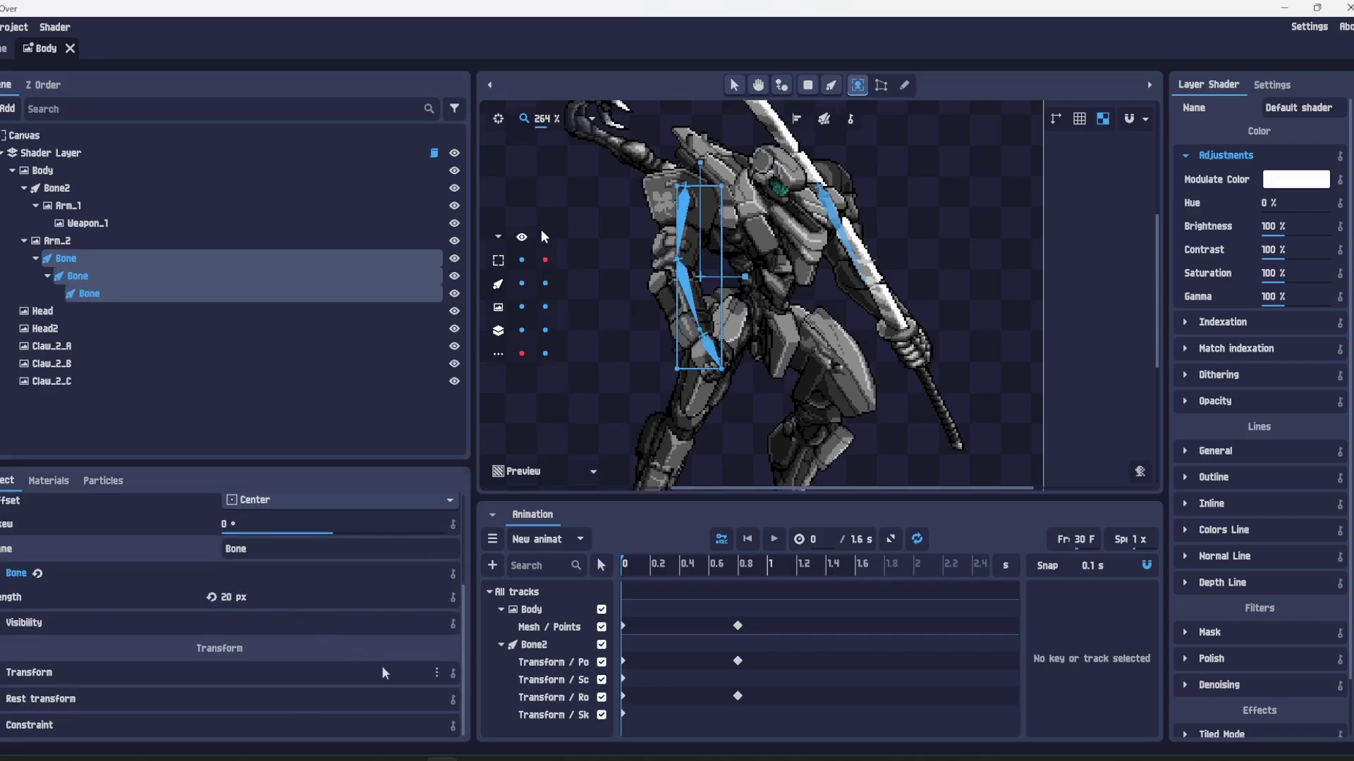
pyautogui.click(453, 675)
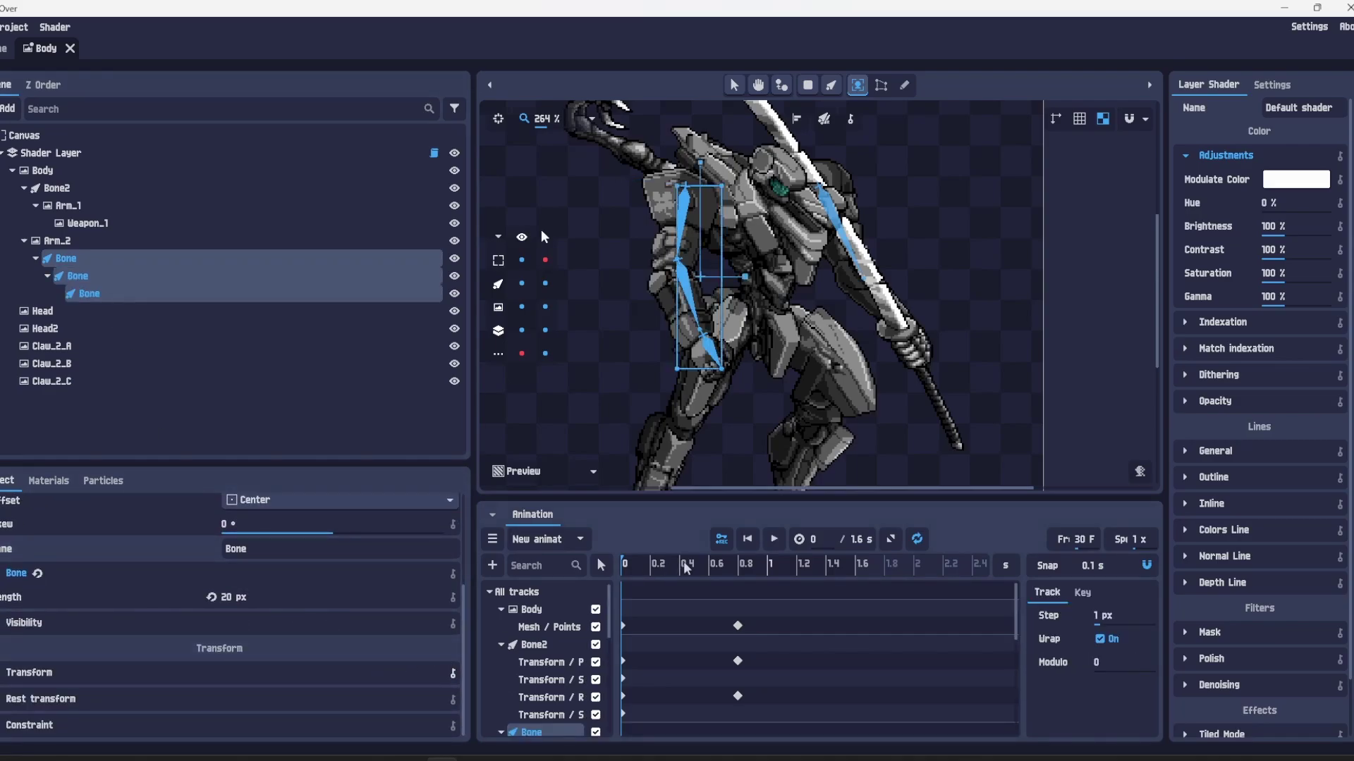
pyautogui.moveTo(687, 568); pyautogui.dragTo(708, 569)
pyautogui.click(131, 401)
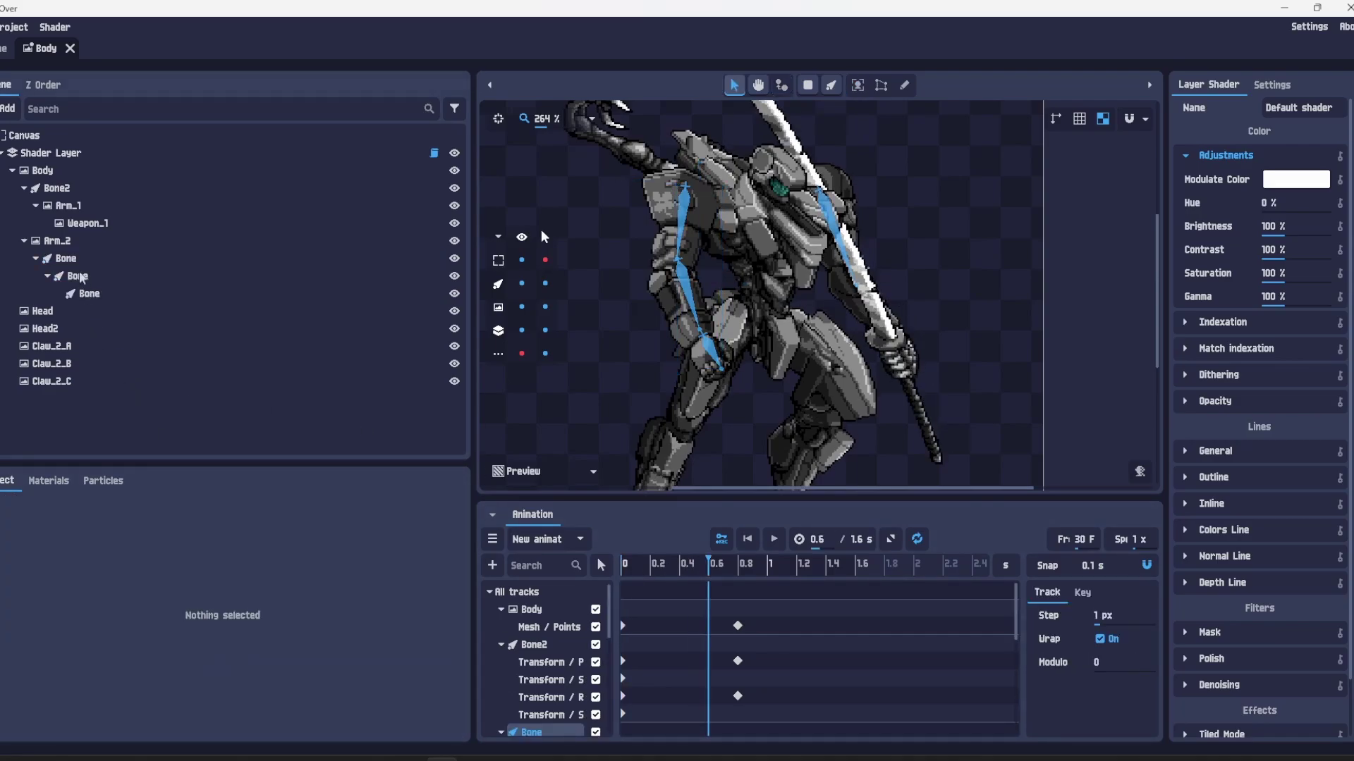
pyautogui.click(79, 261)
pyautogui.moveTo(590, 296); pyautogui.dragTo(590, 296)
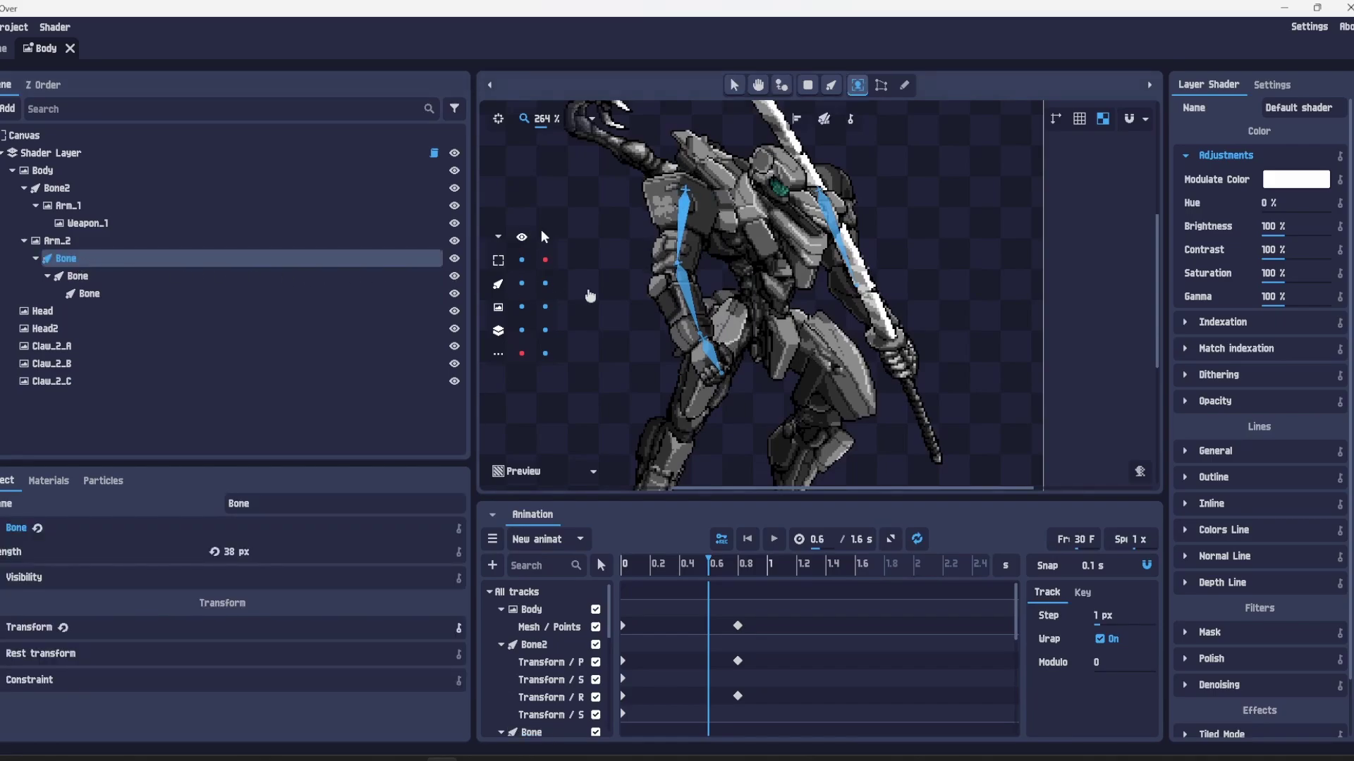
# - Play the animation, stop it at 0.4 s, and select the middle and lower arm bones
pyautogui.click(777, 540)
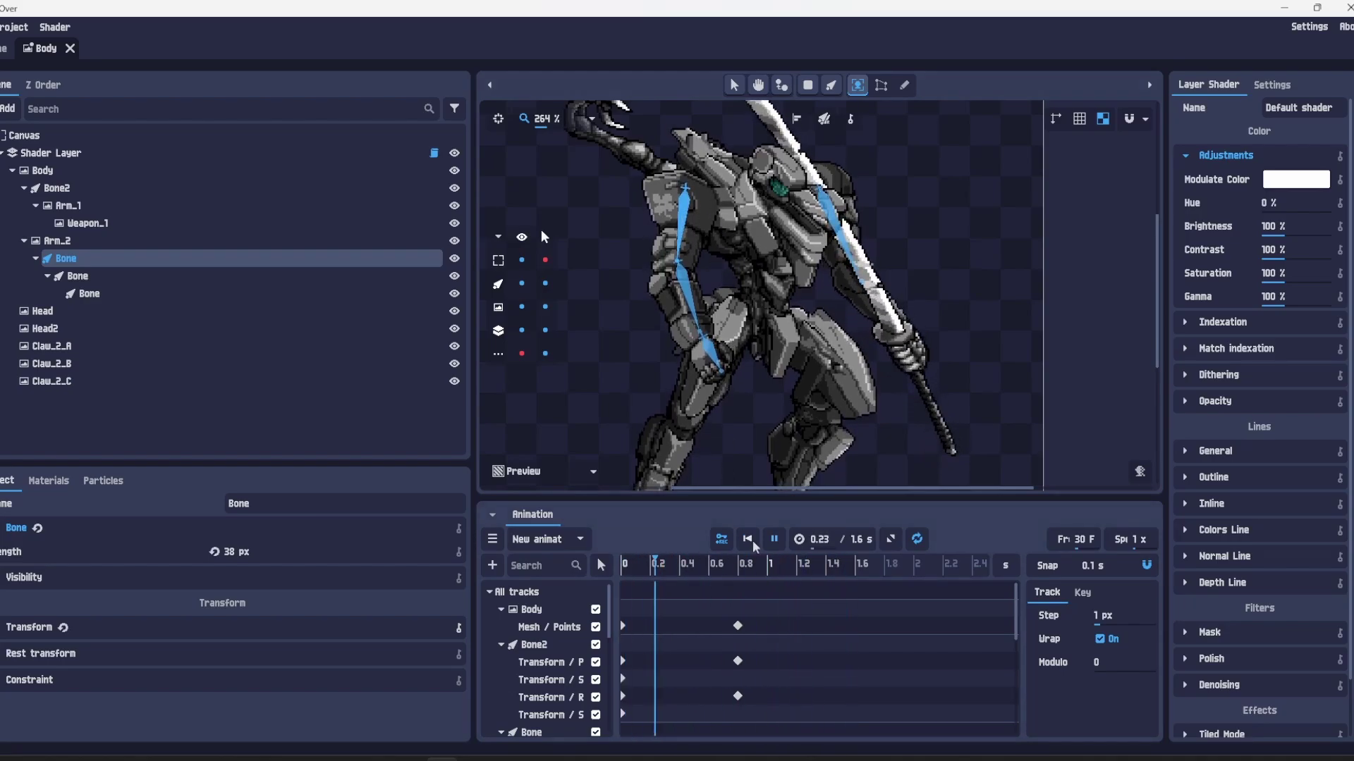
pyautogui.click(774, 540)
pyautogui.moveTo(734, 565); pyautogui.dragTo(685, 567)
pyautogui.click(687, 303)
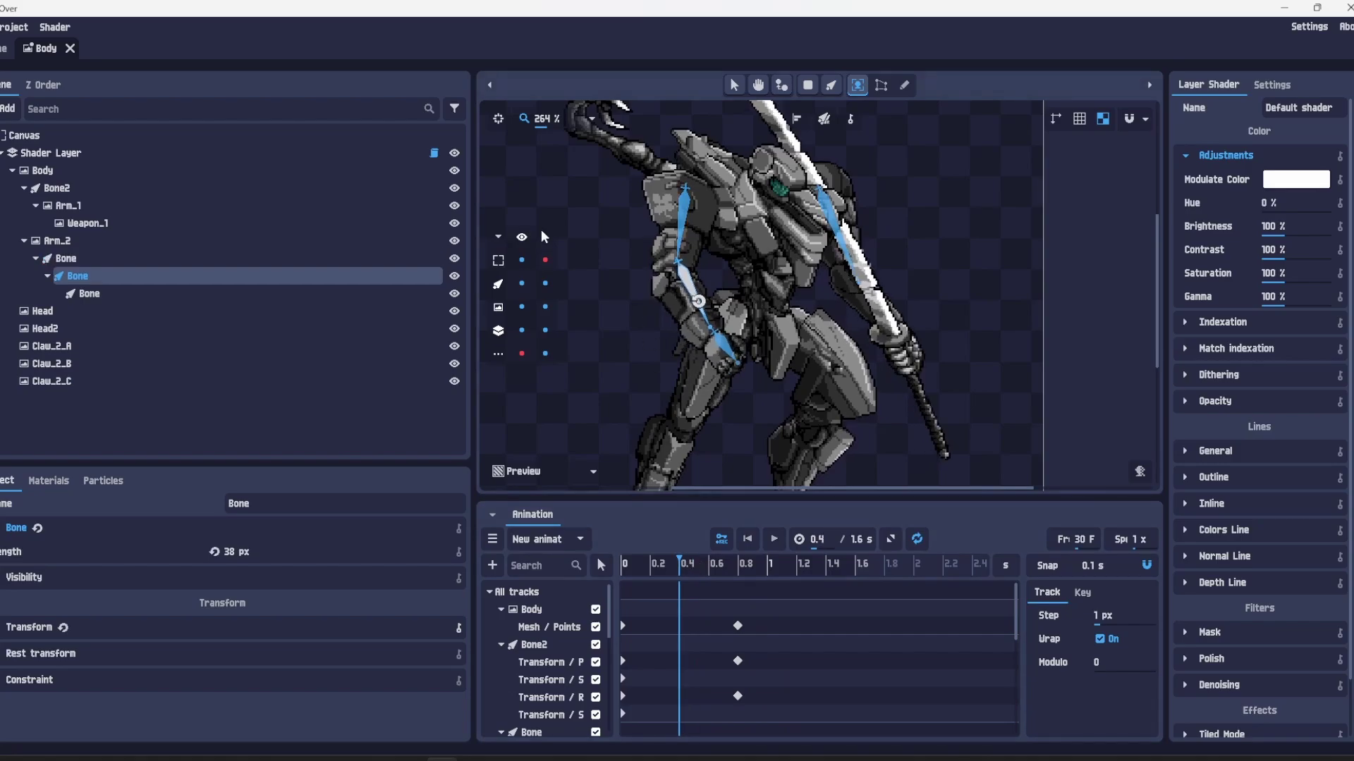
pyautogui.click(733, 346)
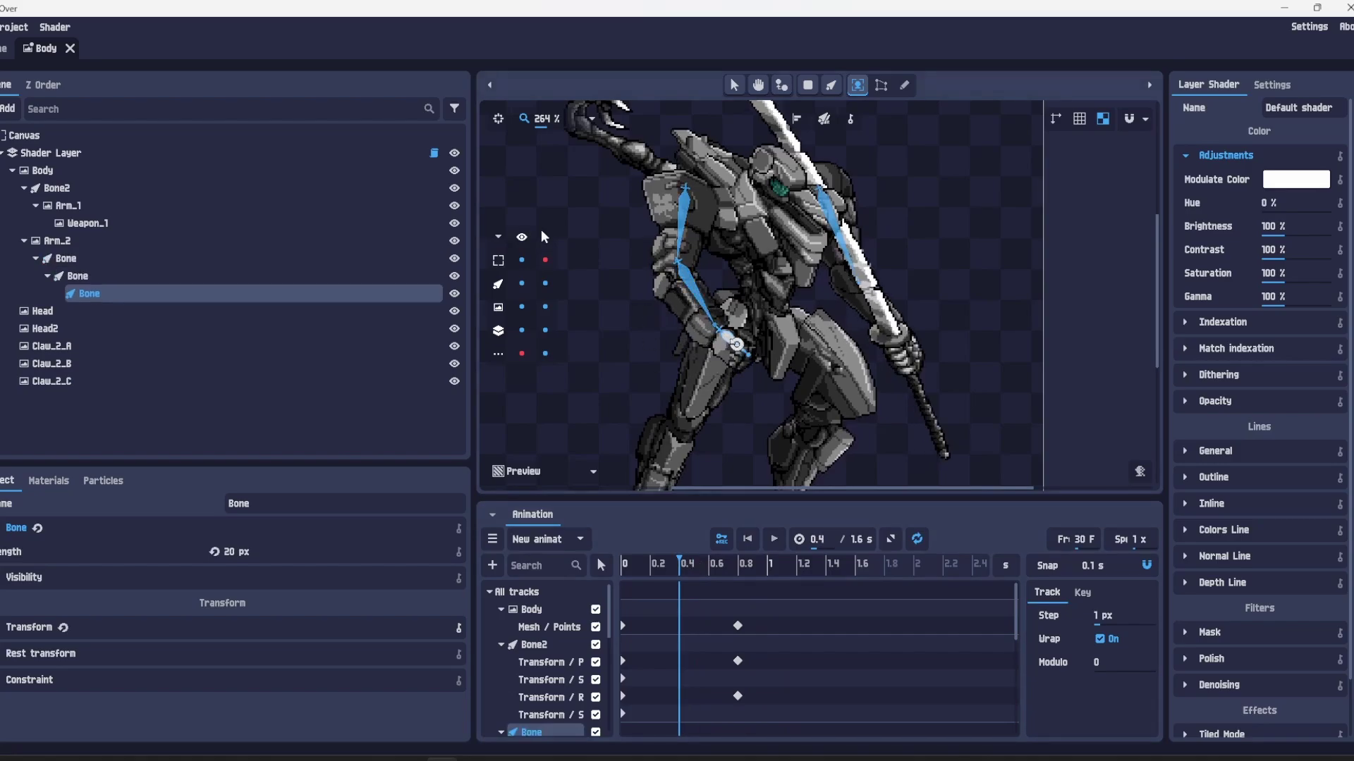
# - Play the animation again with the bone deselected, then stop it
pyautogui.click(774, 540)
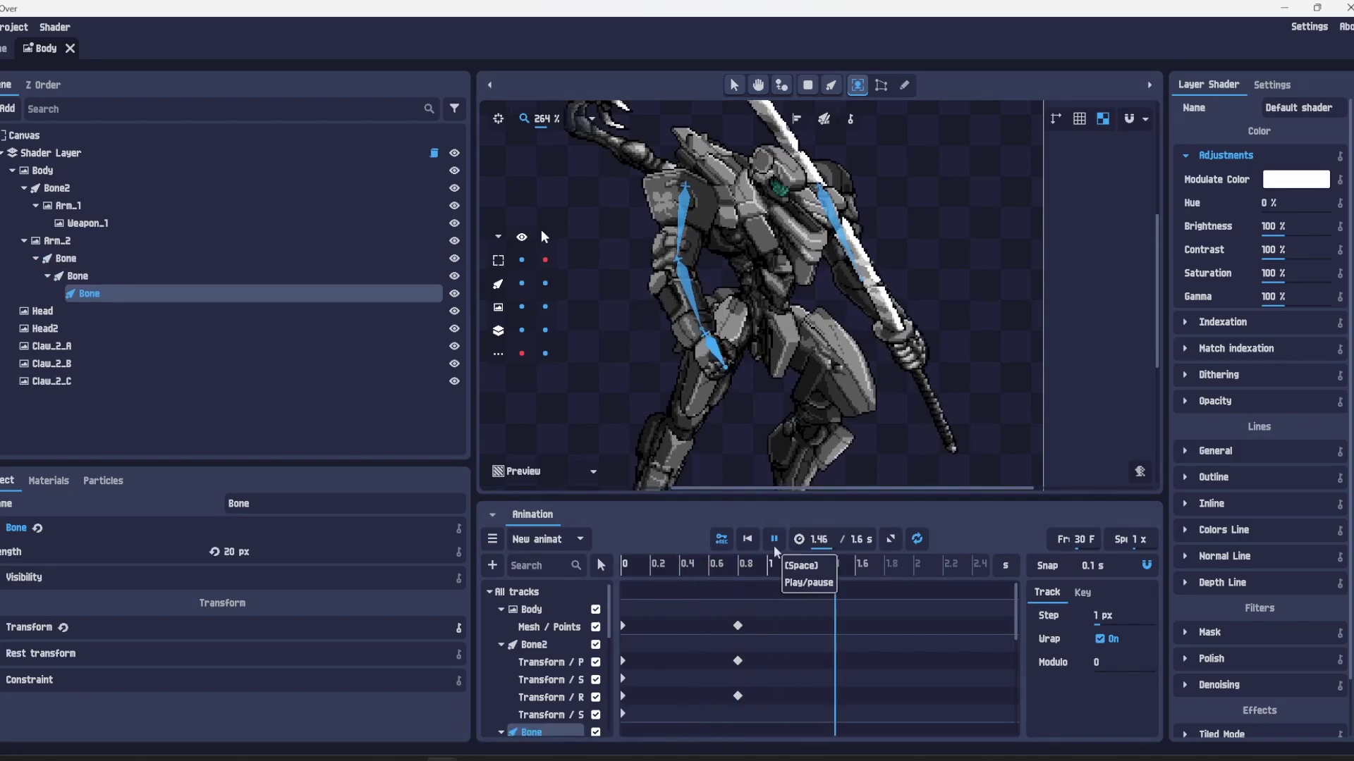
pyautogui.click(737, 620)
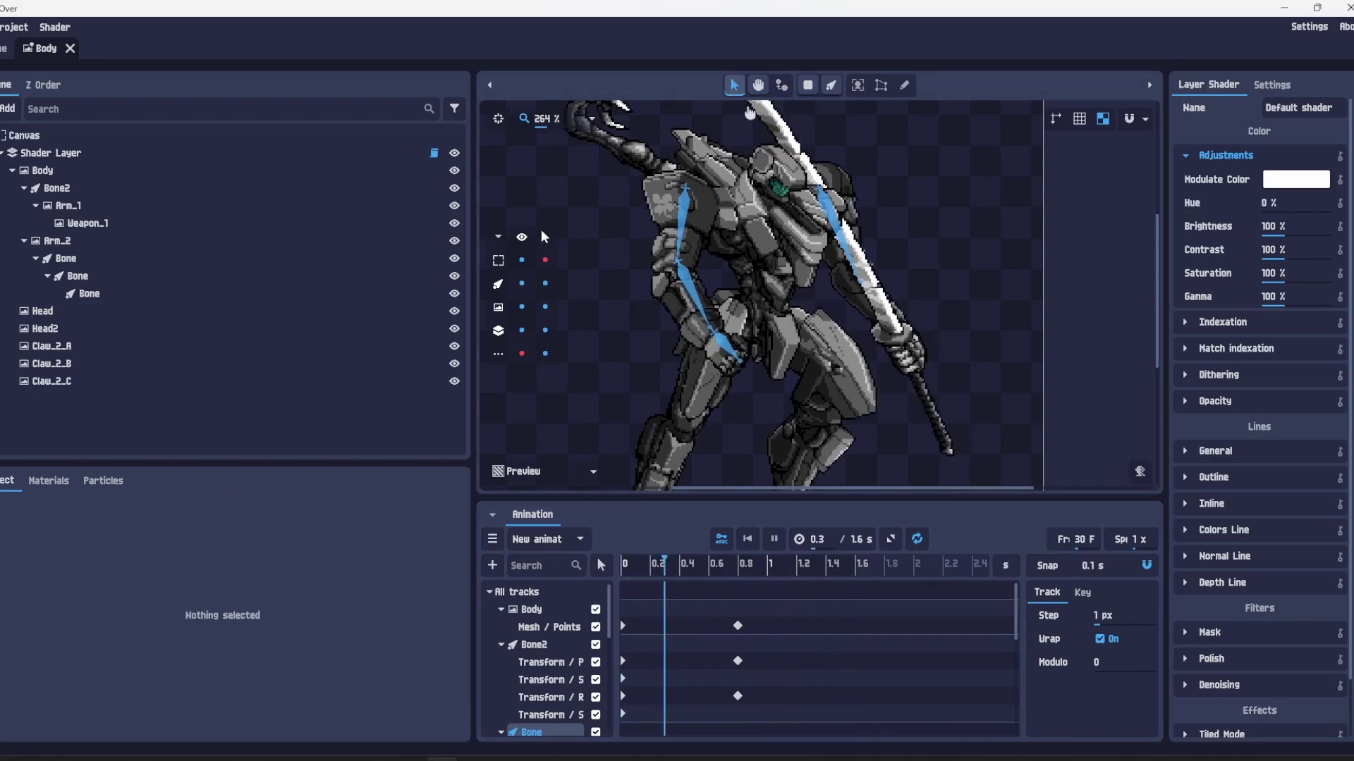
pyautogui.scroll(2, 746, 341)
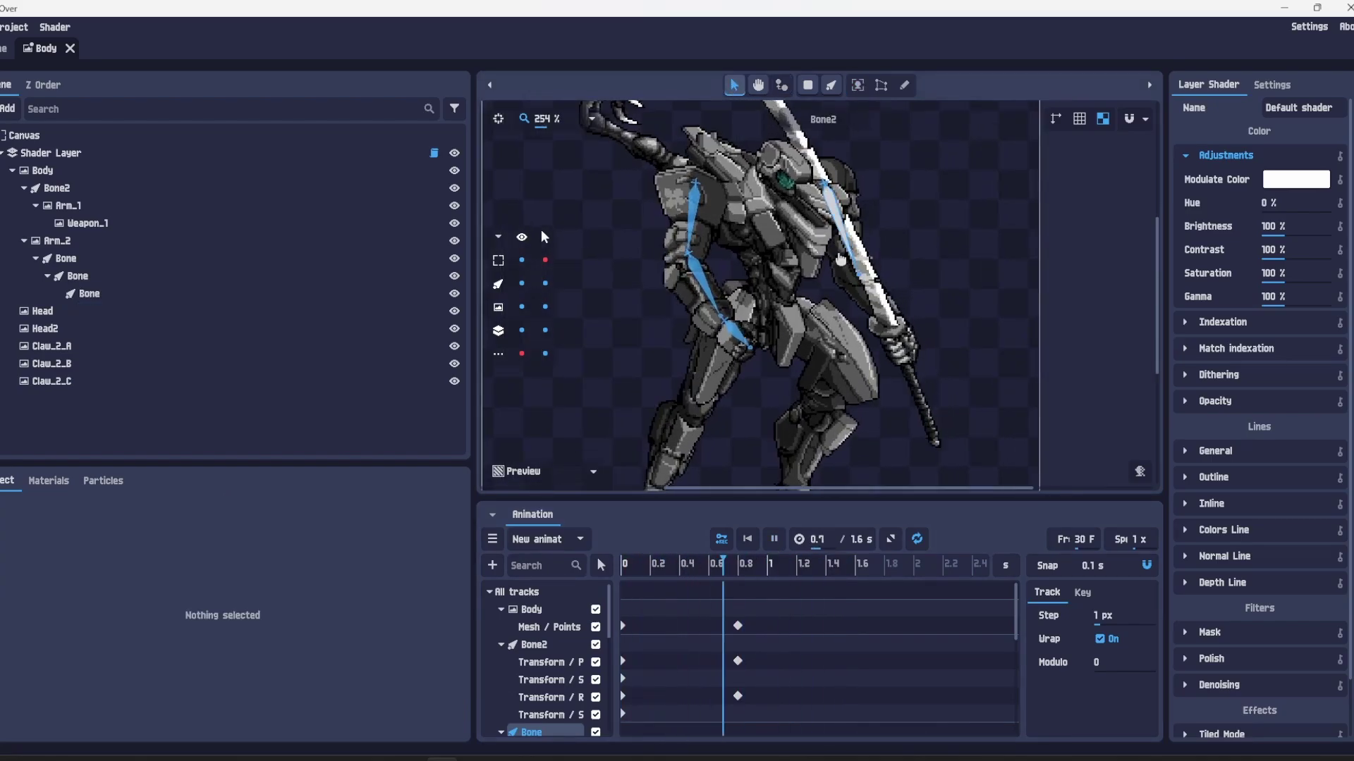
pyautogui.click(774, 539)
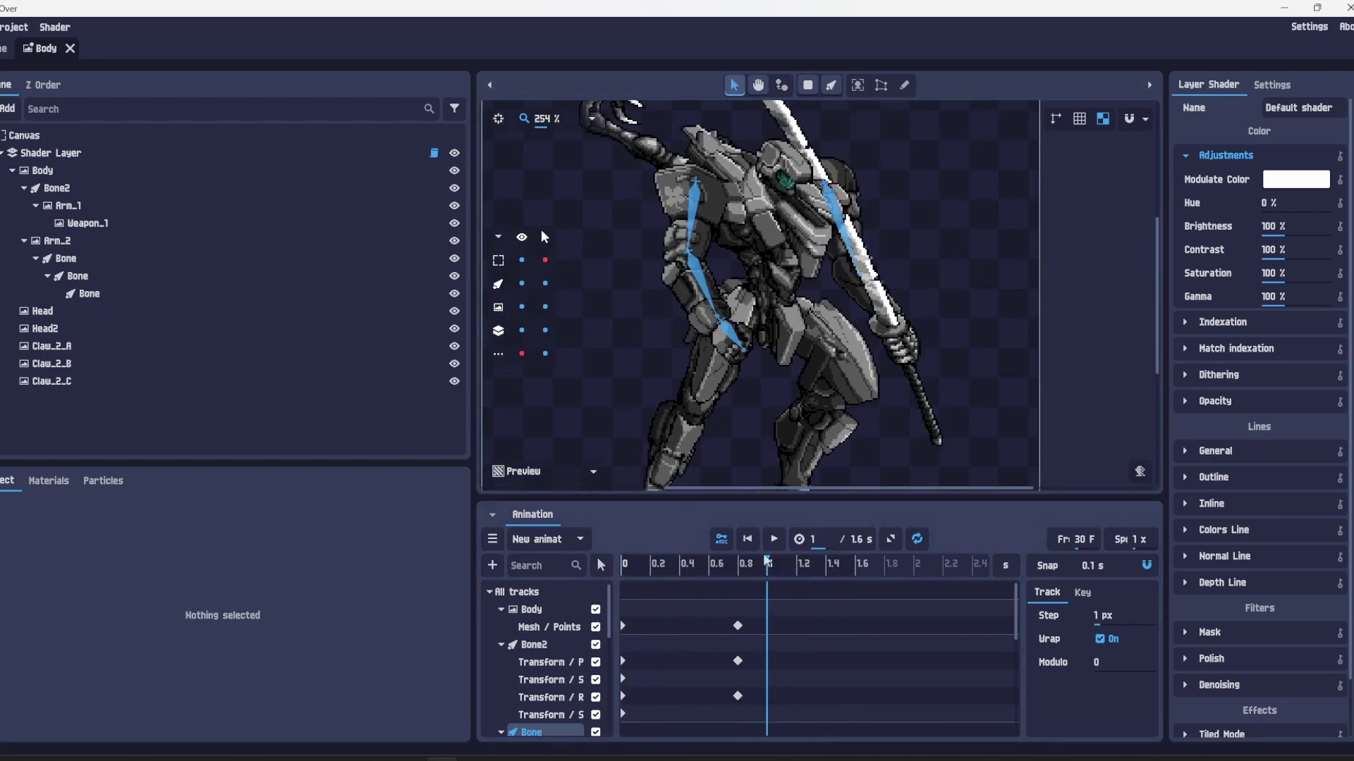
# - Play the animation with Space, clear the bone selection with Escape, and zoom the canvas
pyautogui.click(699, 217)
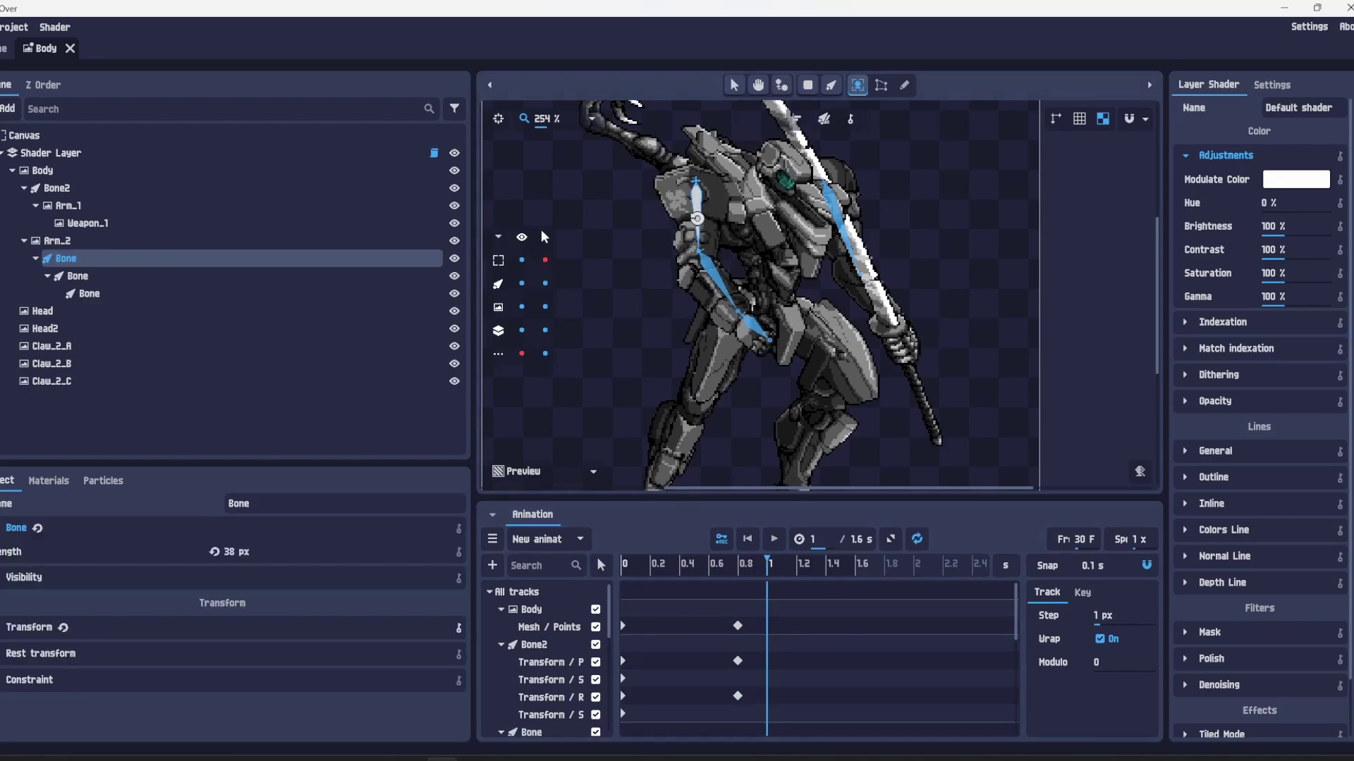
pyautogui.press('space')
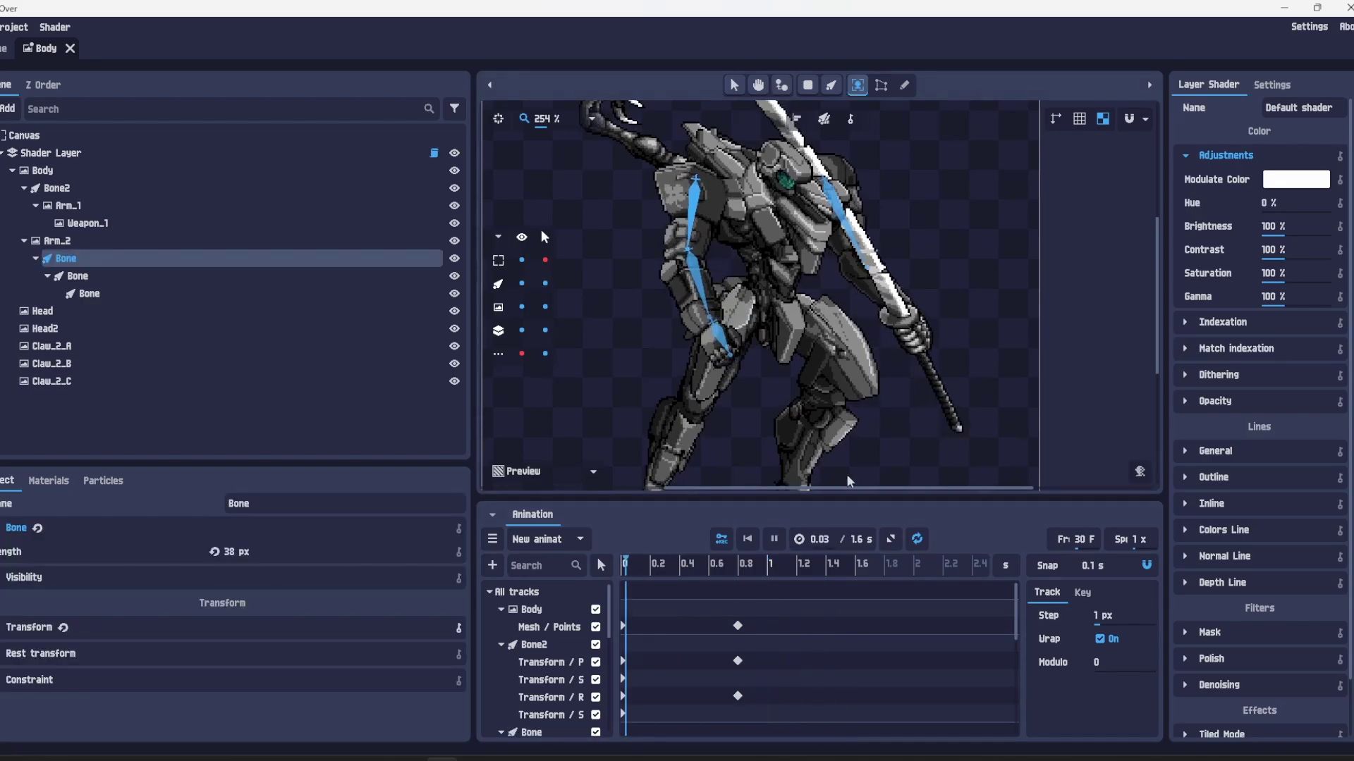
pyautogui.press('Escape')
pyautogui.scroll(-2, 909, 251)
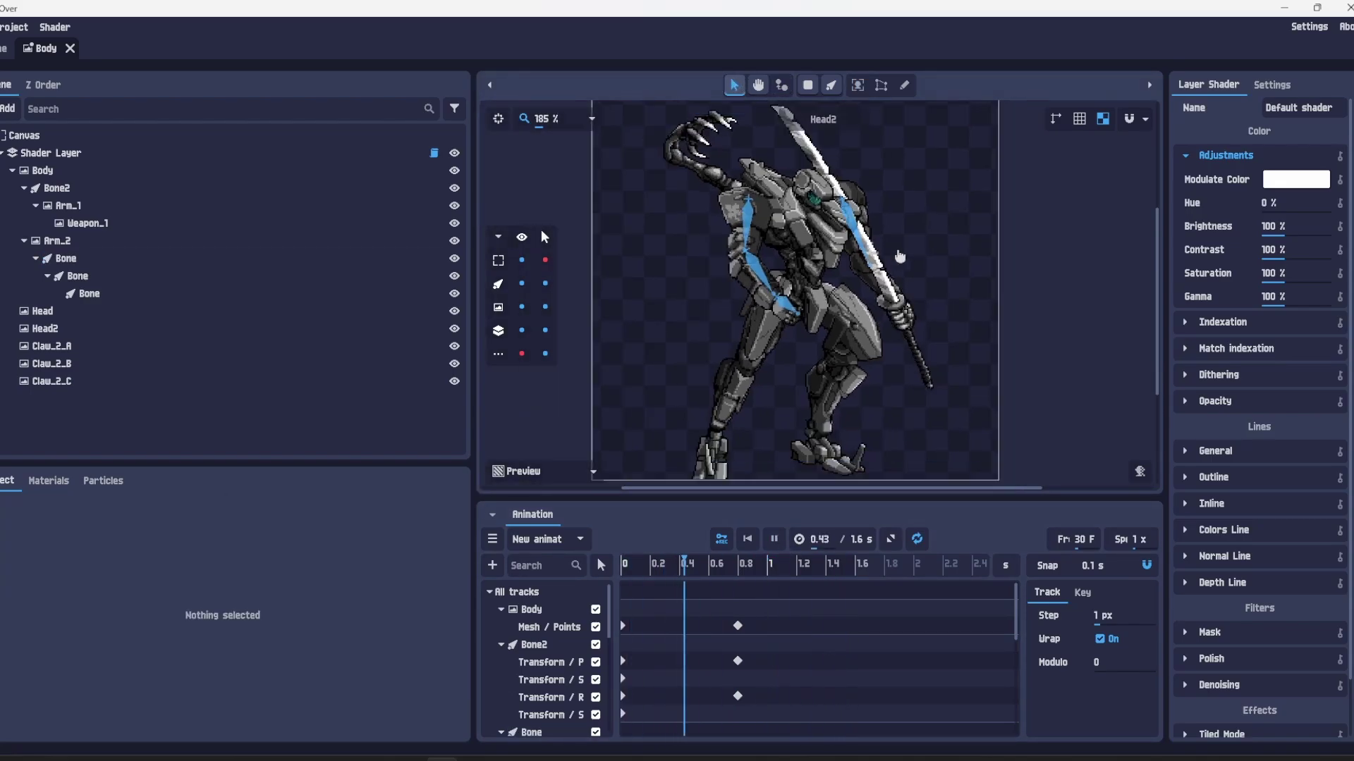
pyautogui.scroll(1, 897, 285)
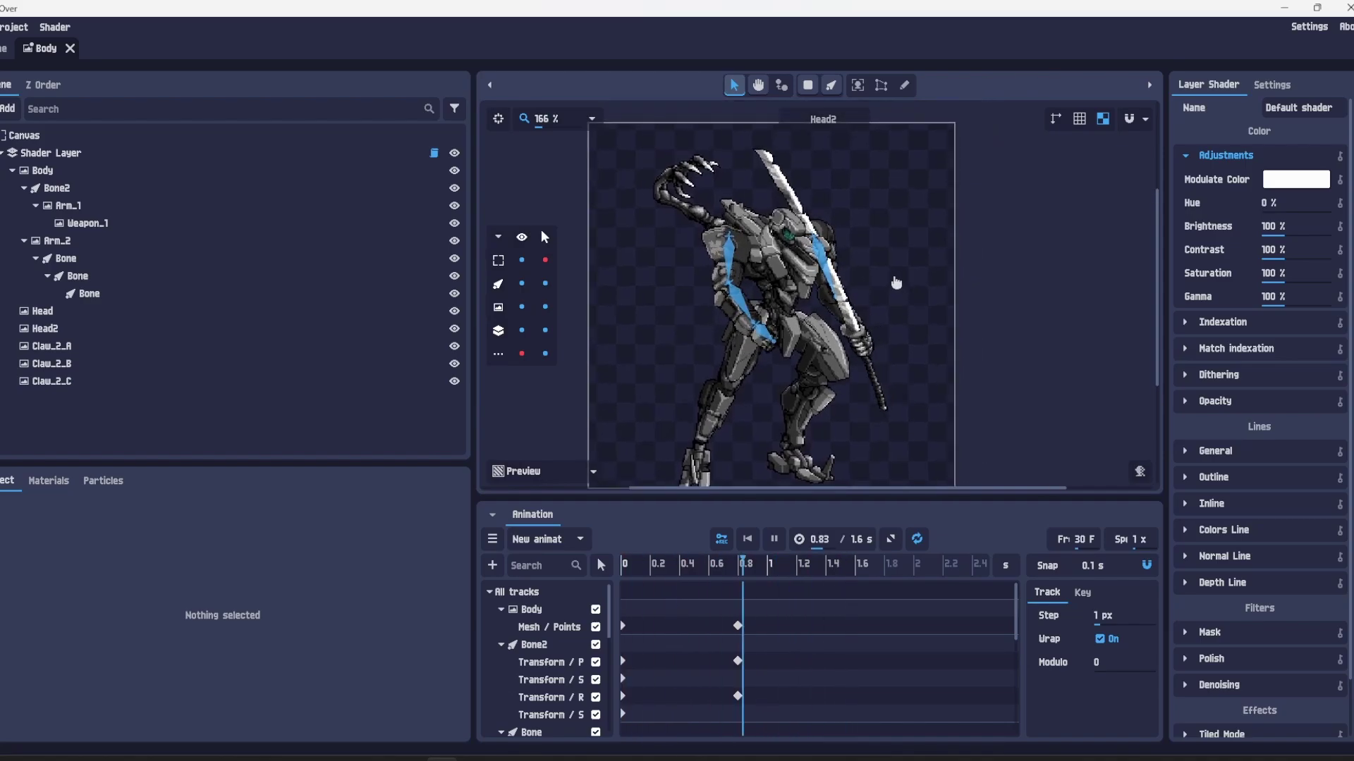
pyautogui.scroll(1, 896, 282)
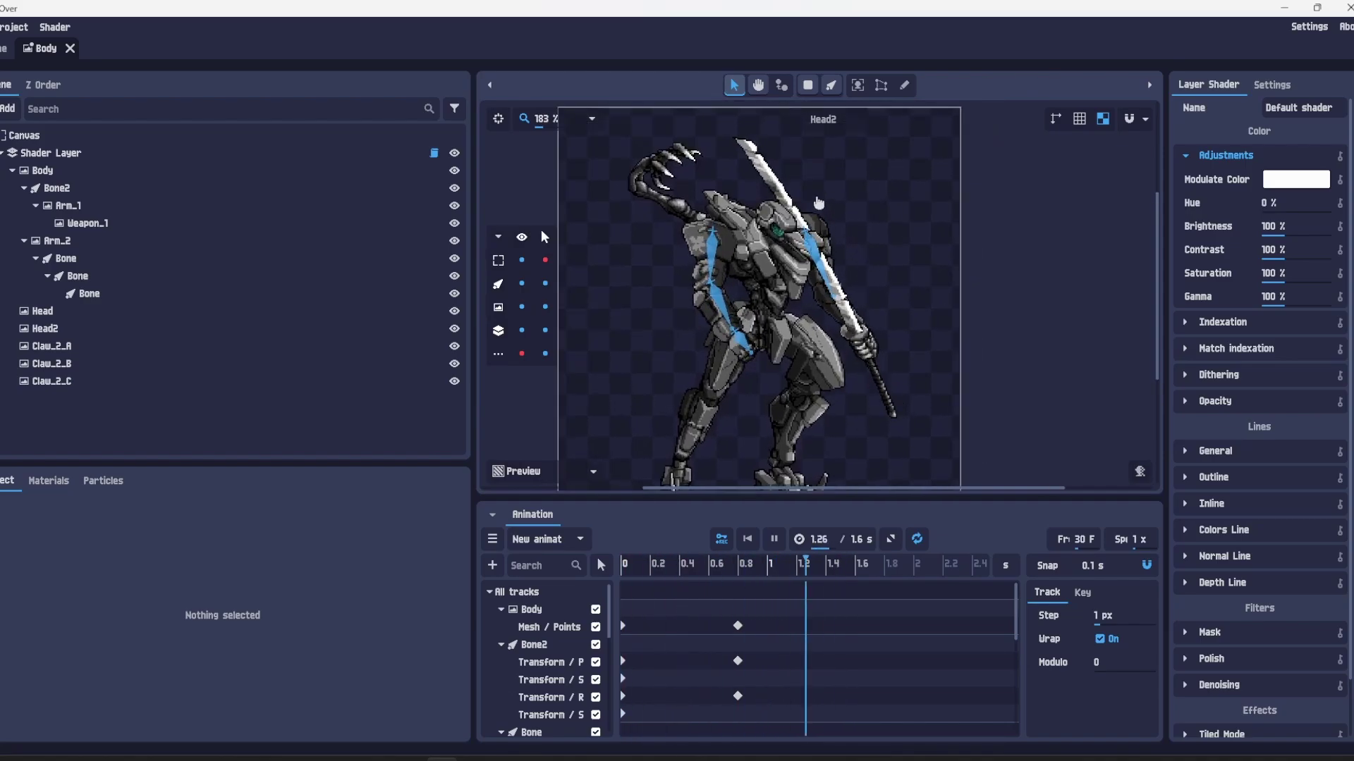
# - Stop playback, rewind the playhead to frame 0, and pan to frame the mech
pyautogui.click(773, 539)
pyautogui.moveTo(752, 564); pyautogui.dragTo(620, 564)
pyautogui.scroll(5, 764, 211)
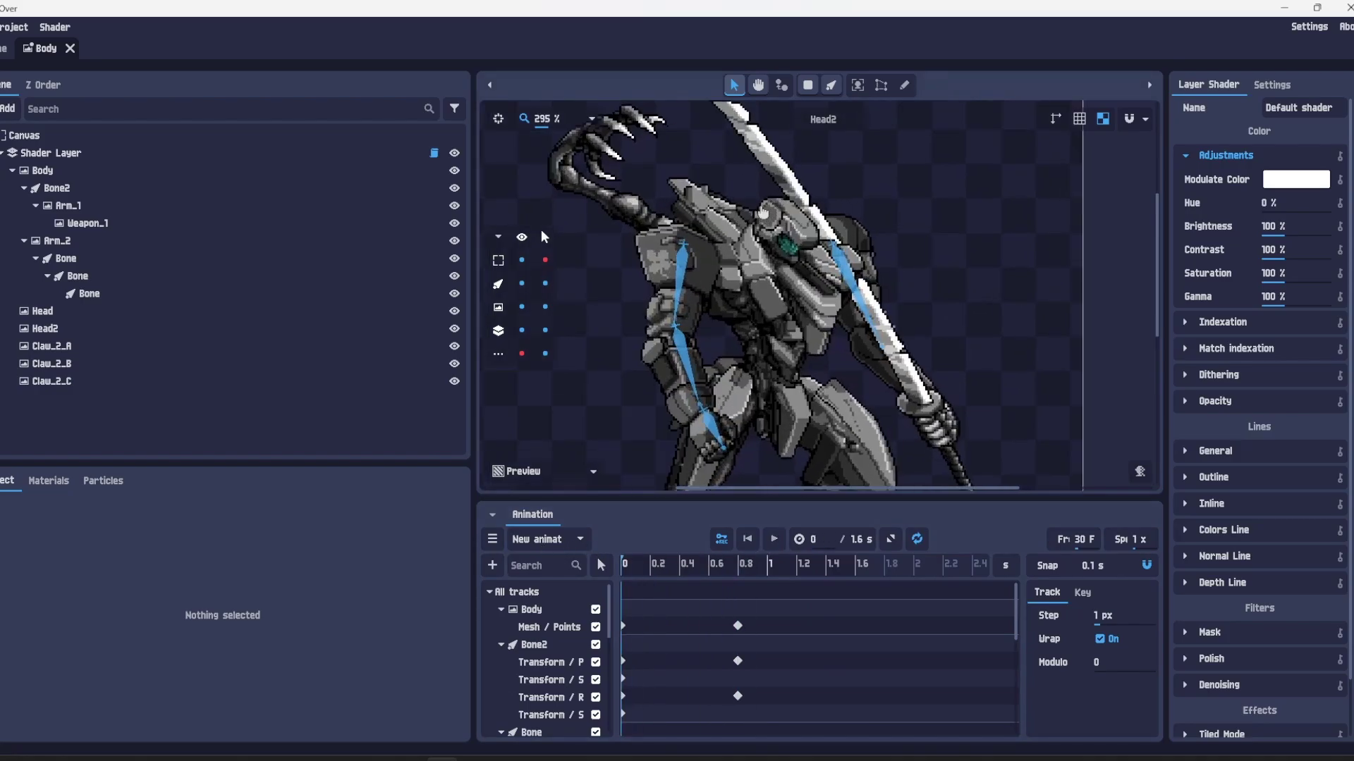
pyautogui.scroll(-2, 764, 211)
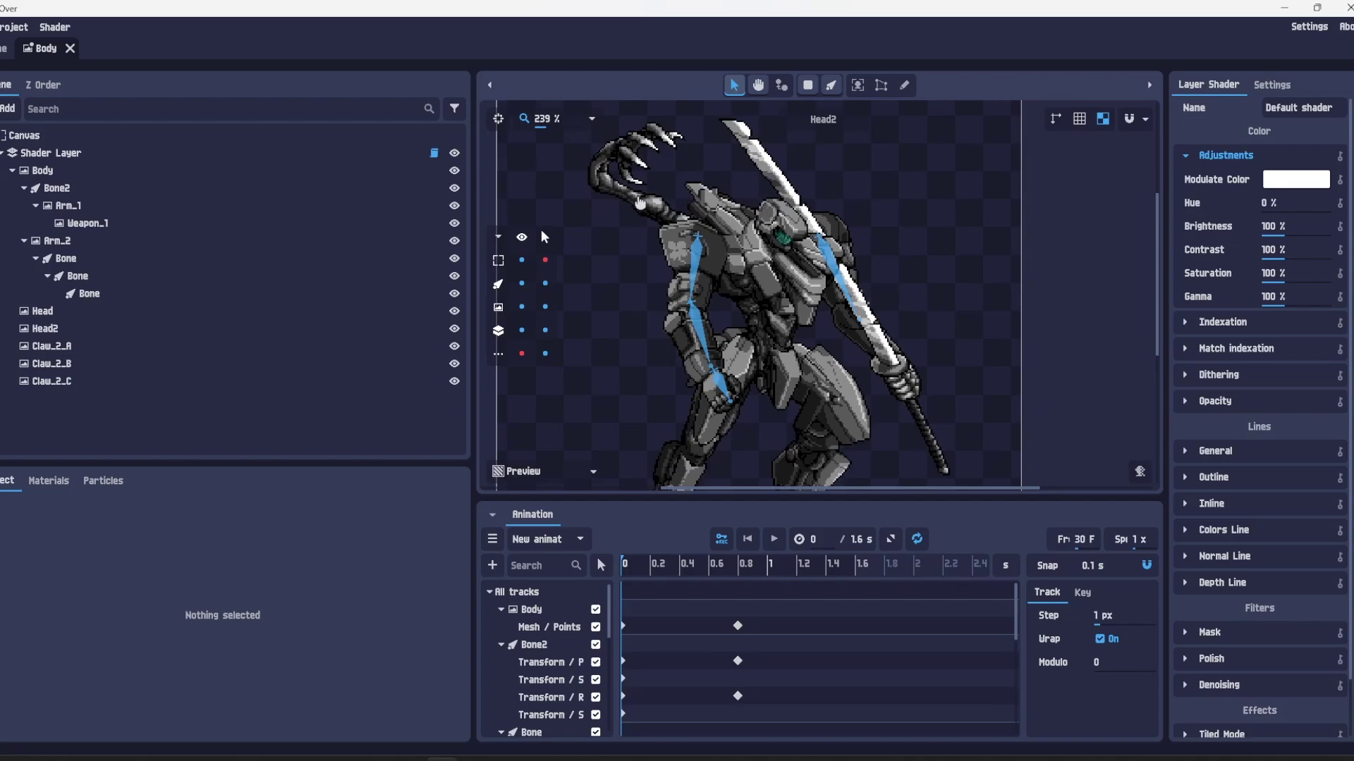
pyautogui.moveTo(723, 198); pyautogui.dragTo(755, 240)
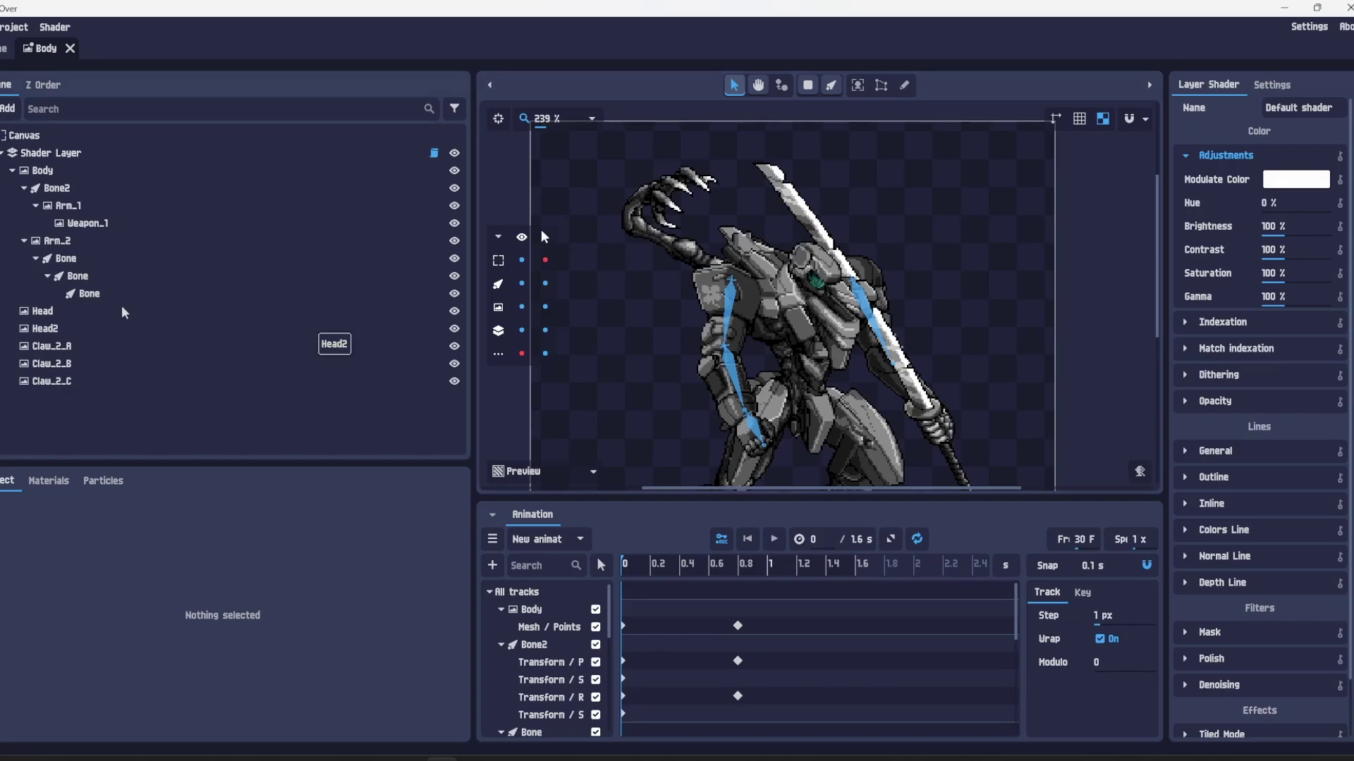
# - Go through the three arm bones and Clau_2_A, B, C layers, then select the Body layer
pyautogui.click(86, 258)
pyautogui.click(83, 276)
pyautogui.click(82, 294)
pyautogui.click(78, 345)
pyautogui.click(74, 363)
pyautogui.click(69, 381)
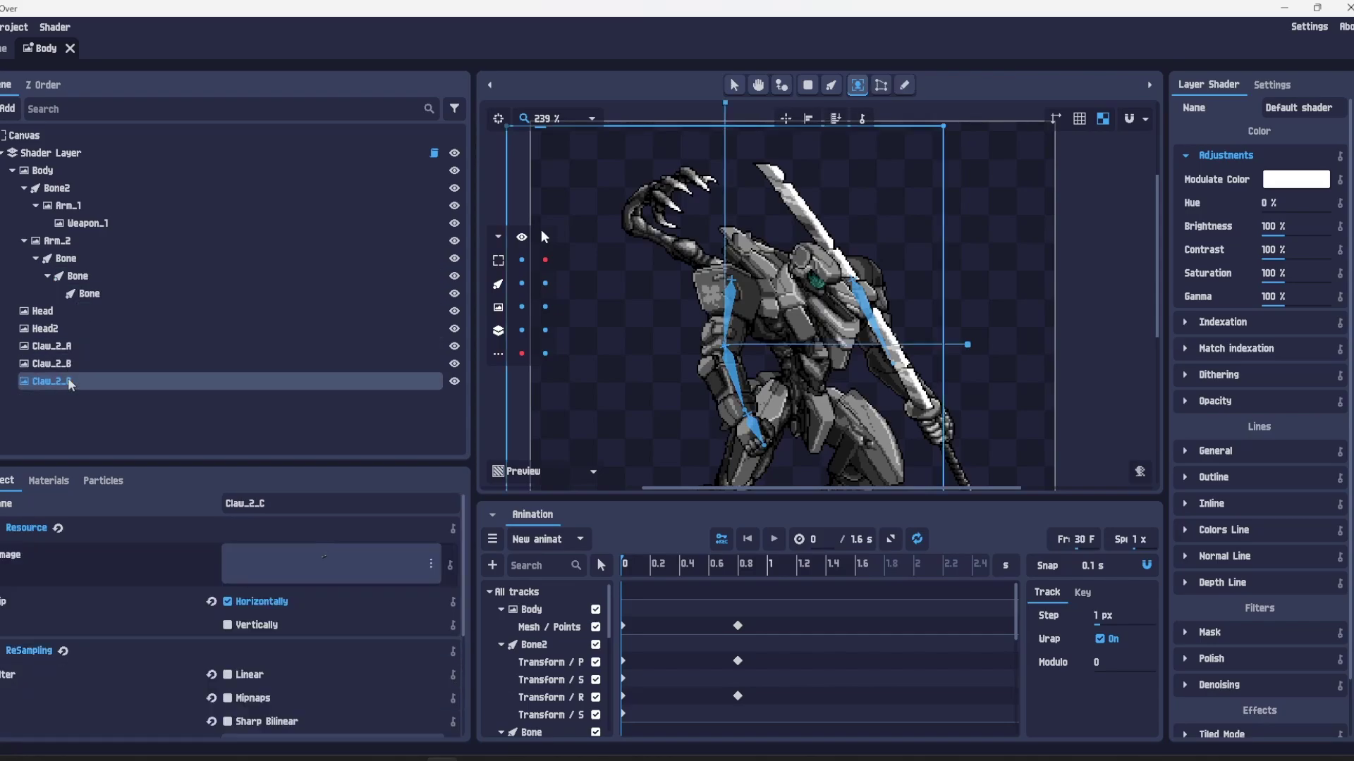
pyautogui.click(121, 417)
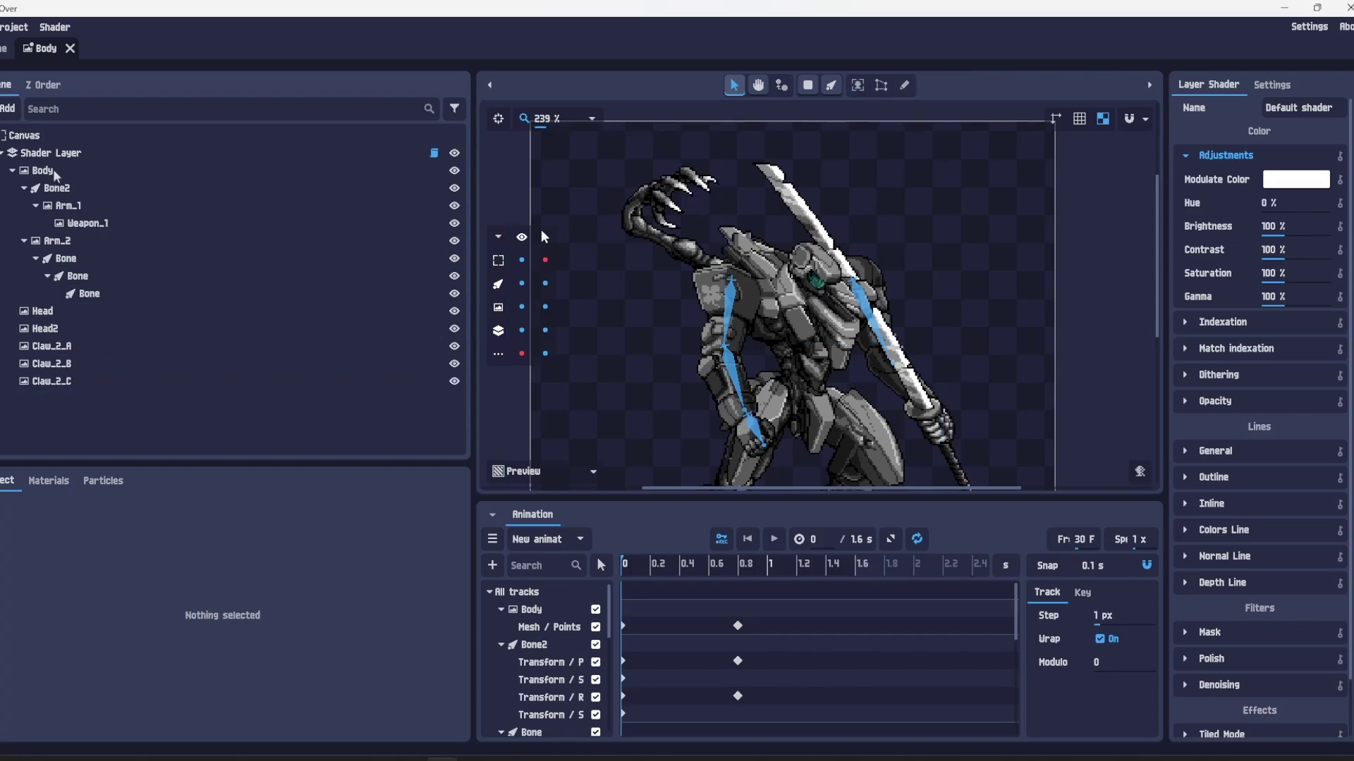
pyautogui.click(53, 169)
# - Draw Bone3 up-left from the arm joint and toggle Clau_2_C's visibility to identify it
pyautogui.click(831, 85)
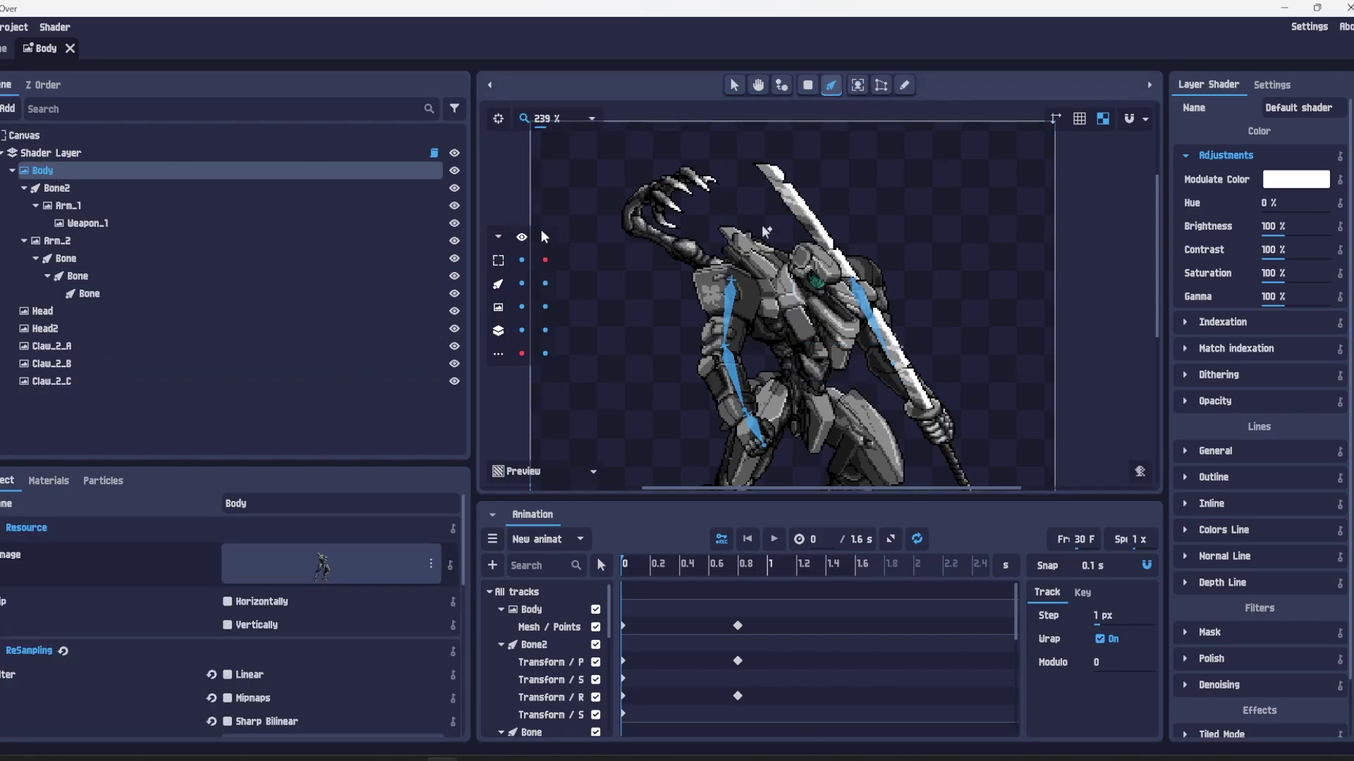
pyautogui.moveTo(740, 280); pyautogui.dragTo(690, 251)
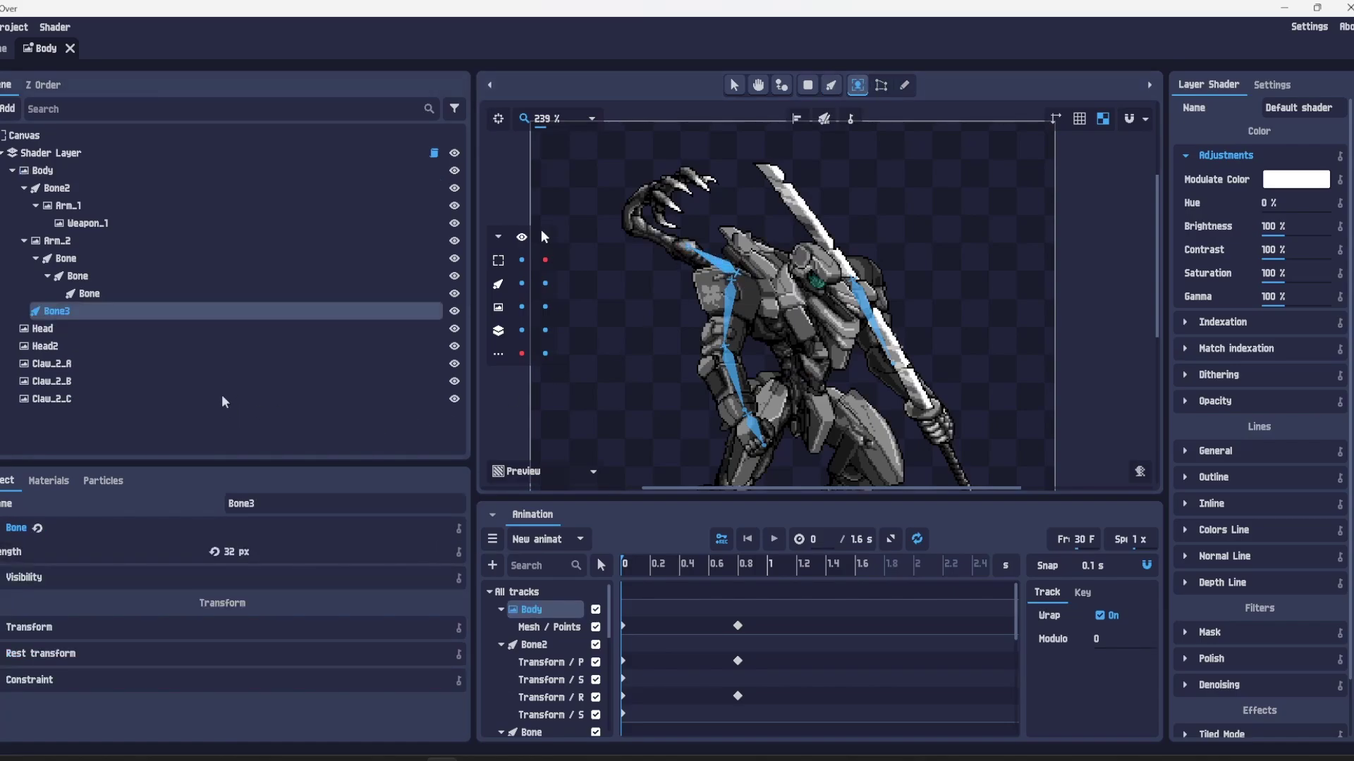
pyautogui.click(393, 399)
pyautogui.click(454, 399)
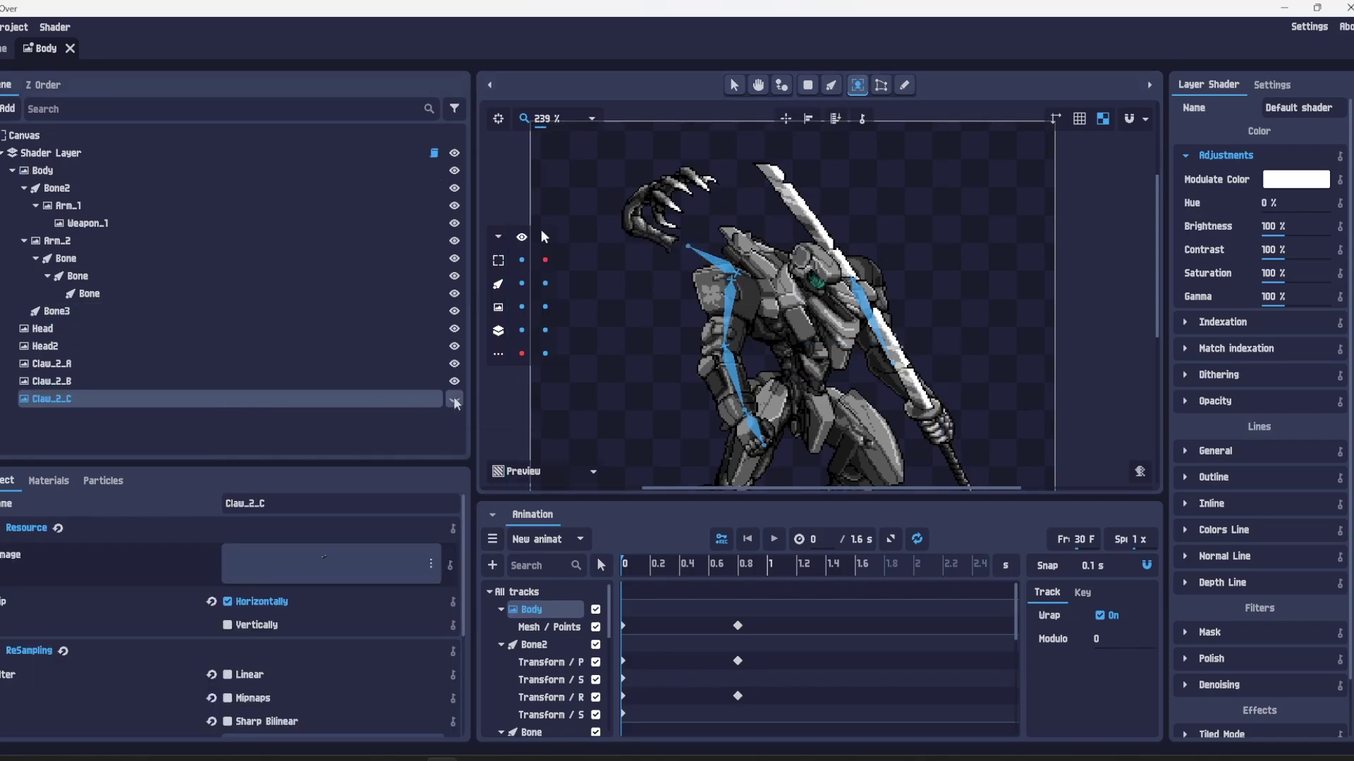
pyautogui.click(454, 399)
# - Extend Bone3 with child bones to the claw tip and parent Clau_2_C and Clau_2_B to them
pyautogui.click(65, 312)
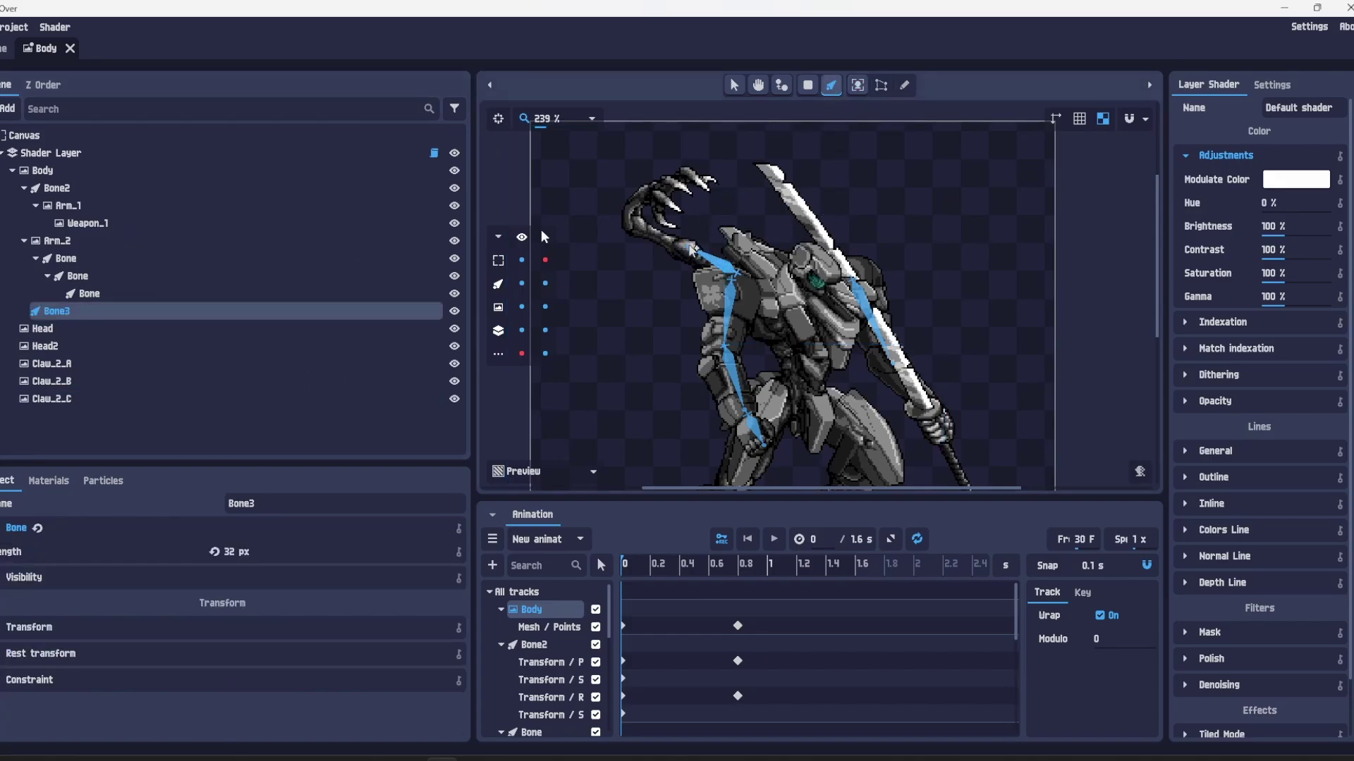
pyautogui.moveTo(693, 249); pyautogui.dragTo(638, 217)
pyautogui.click(831, 86)
pyautogui.moveTo(640, 219); pyautogui.dragTo(682, 182)
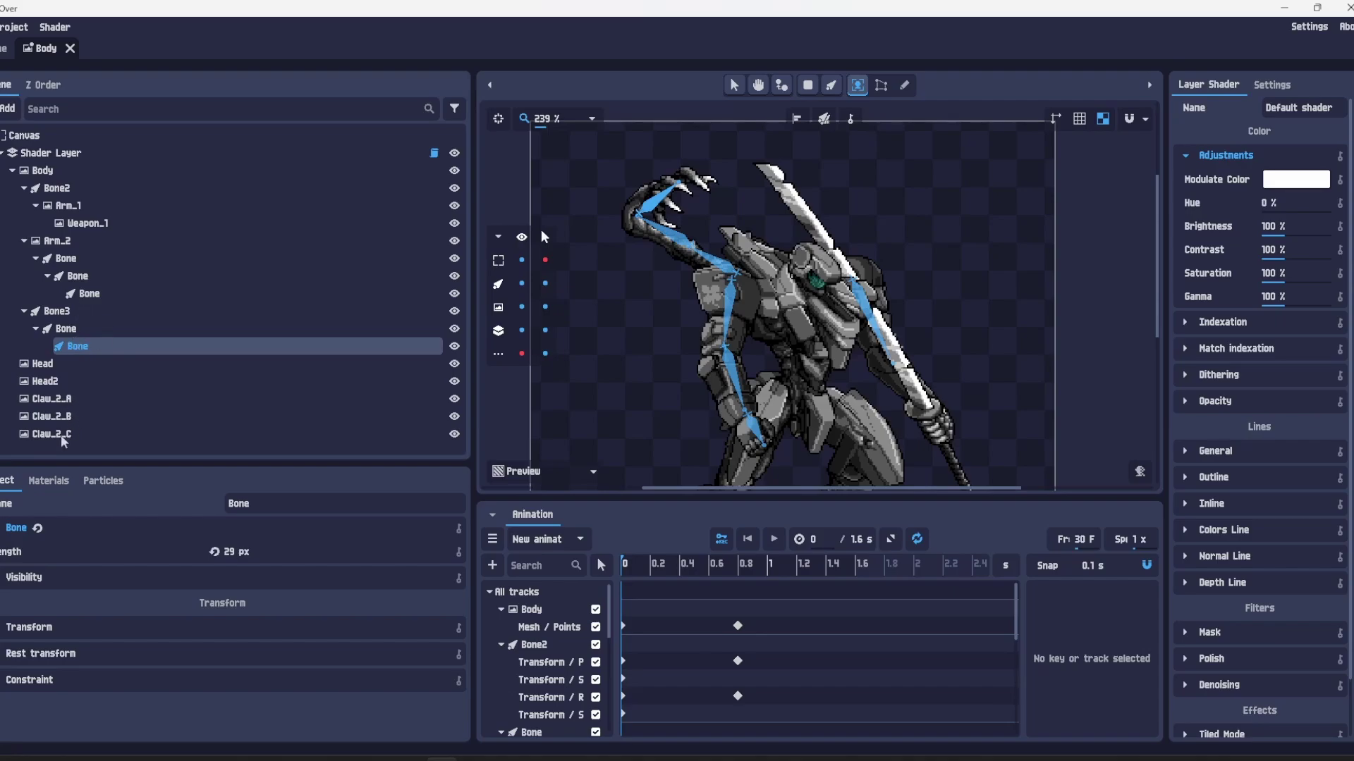
pyautogui.moveTo(61, 434); pyautogui.dragTo(68, 323)
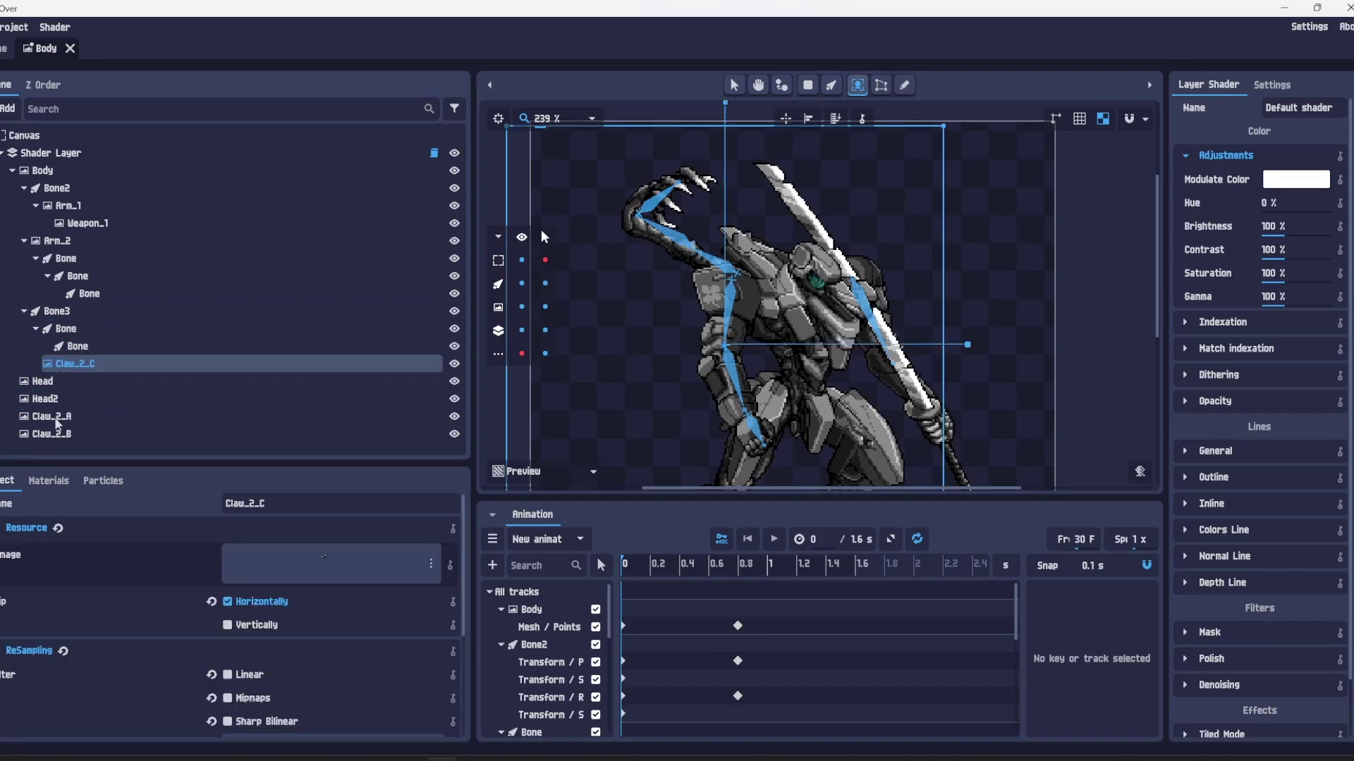
pyautogui.moveTo(66, 432); pyautogui.dragTo(134, 367)
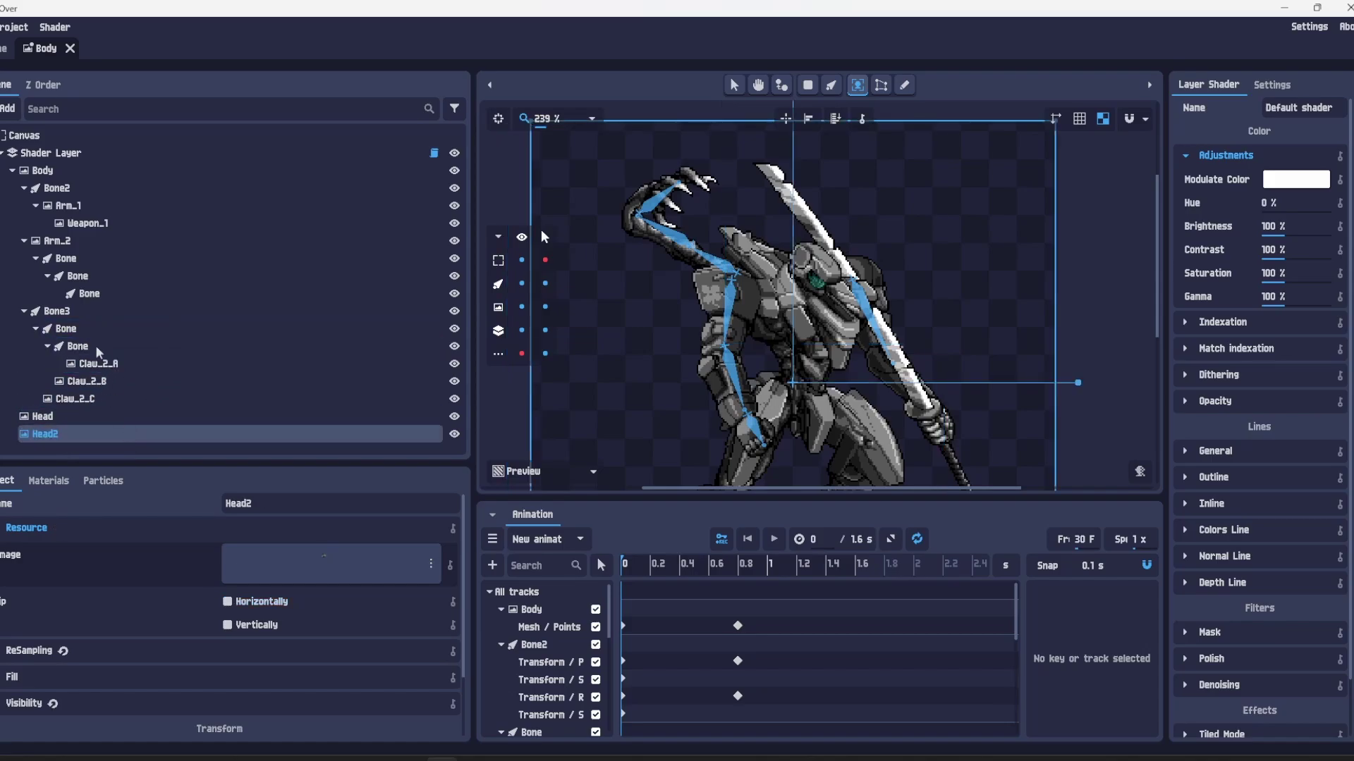
pyautogui.click(92, 326)
pyautogui.moveTo(665, 235); pyautogui.dragTo(668, 268)
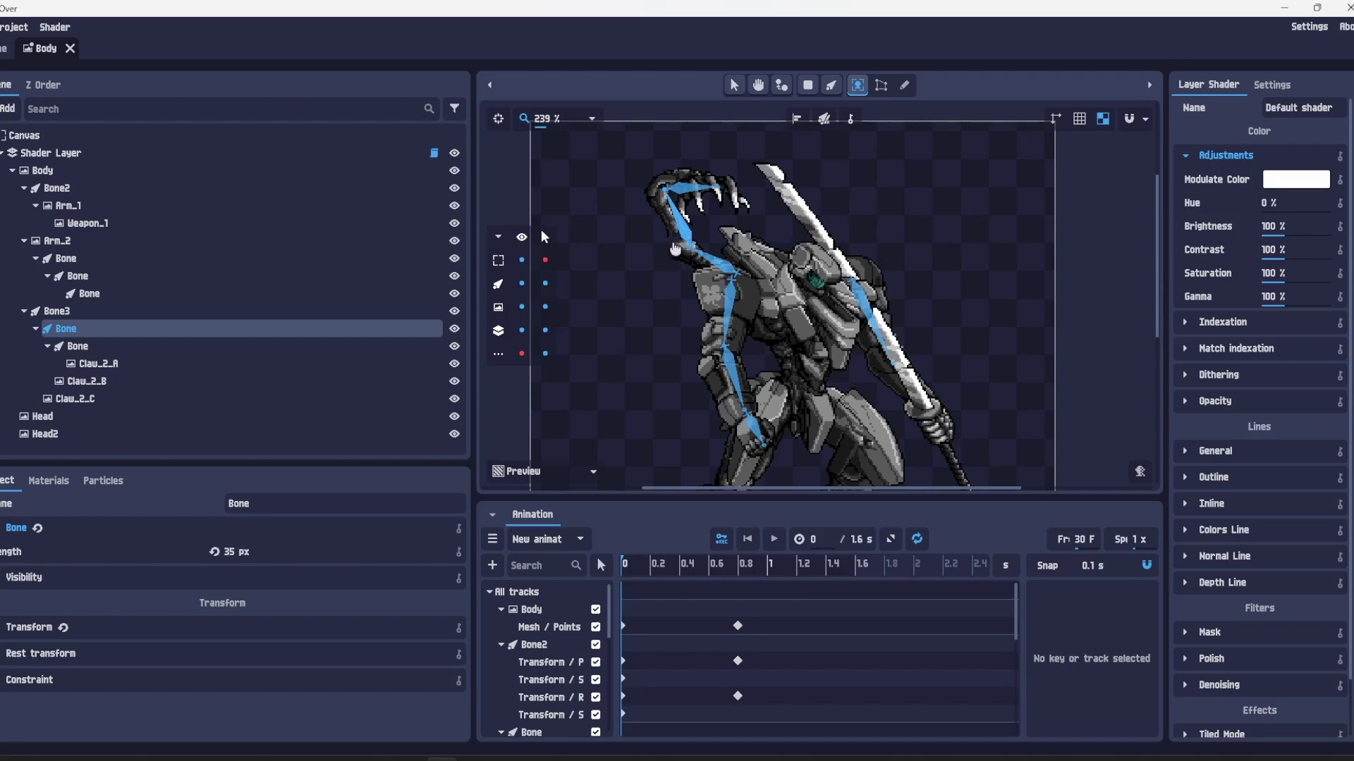
pyautogui.click(64, 626)
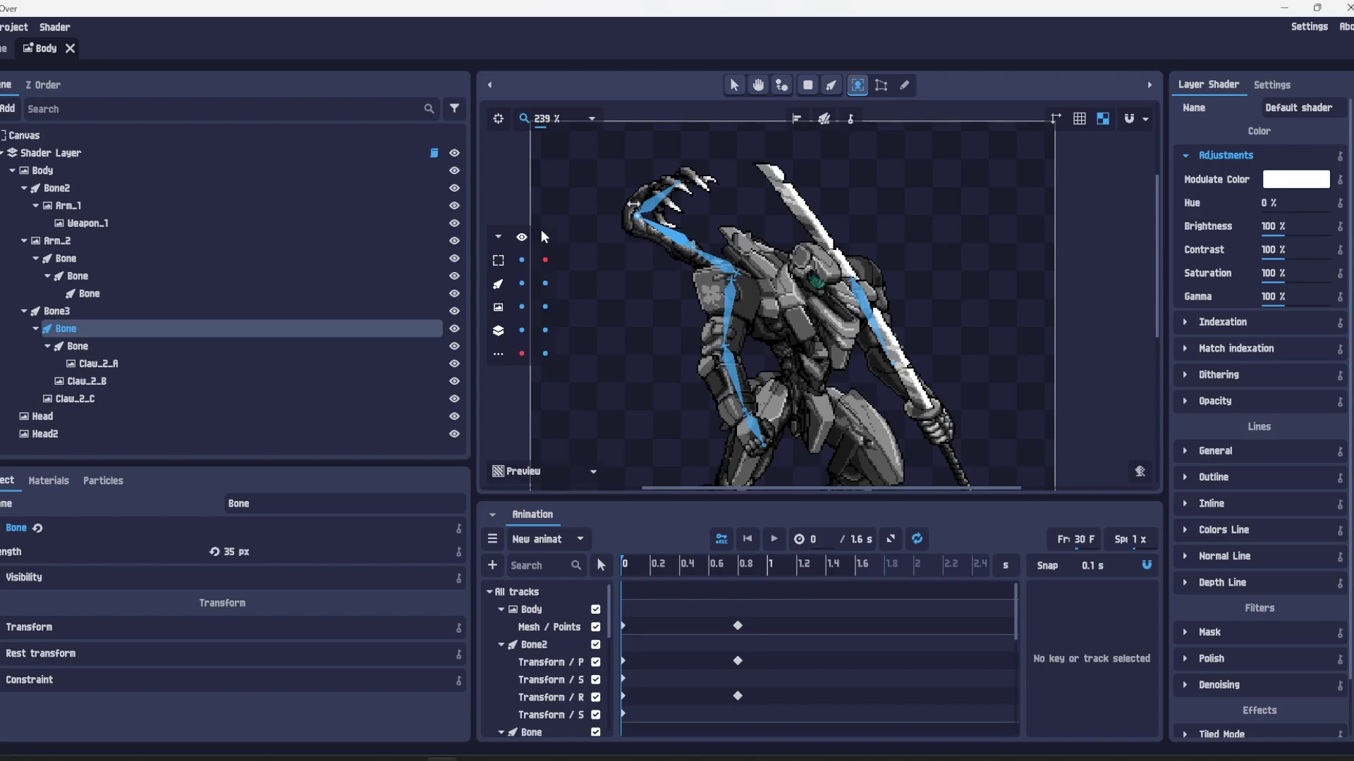
pyautogui.moveTo(647, 207); pyautogui.dragTo(645, 188)
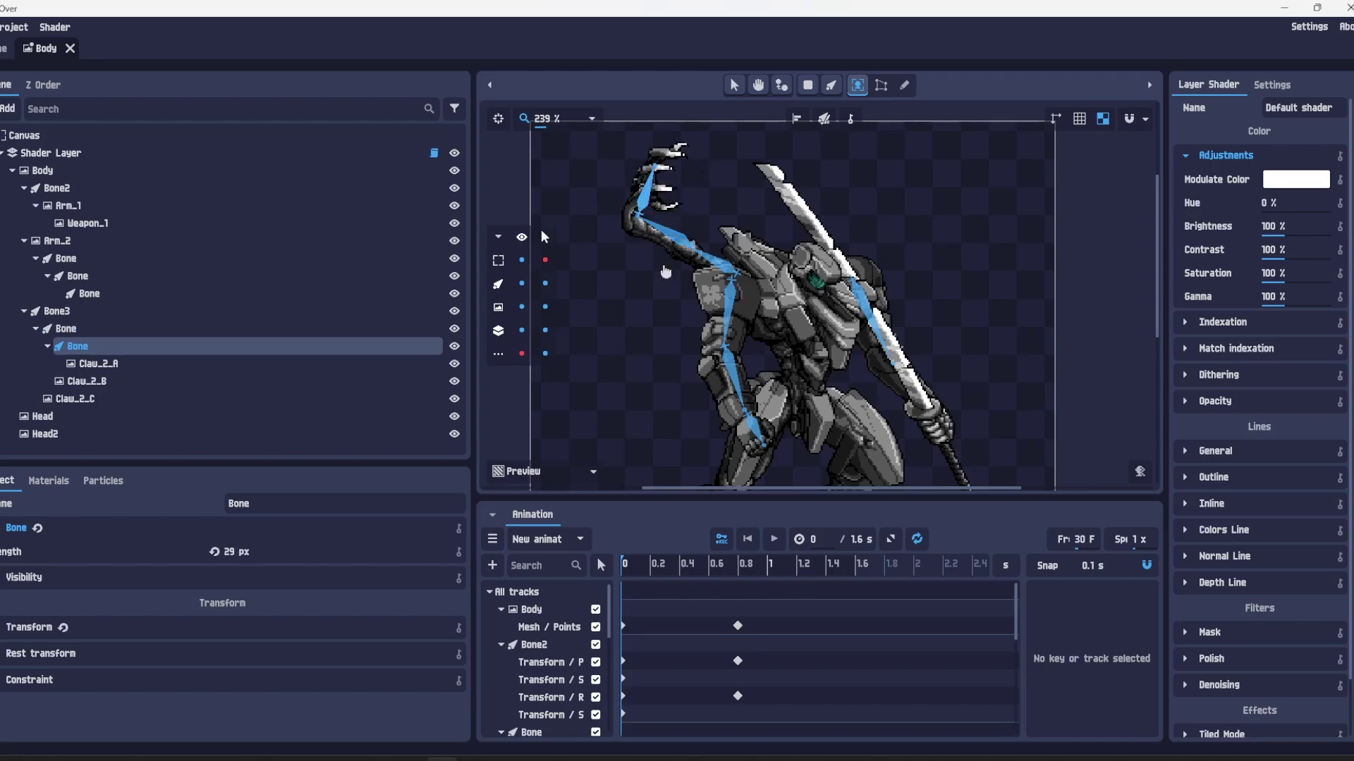
pyautogui.click(63, 627)
pyautogui.hotkey('ctrl', 'z')
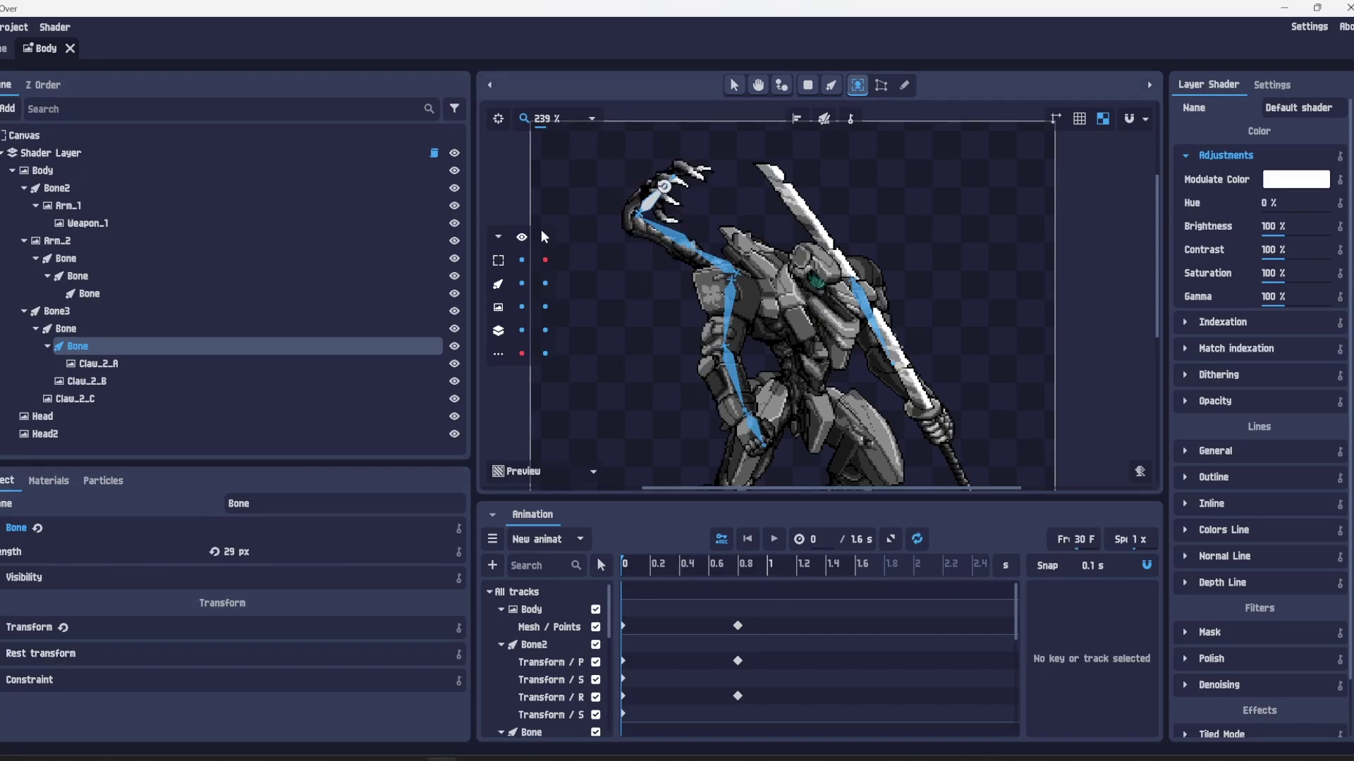
pyautogui.click(63, 624)
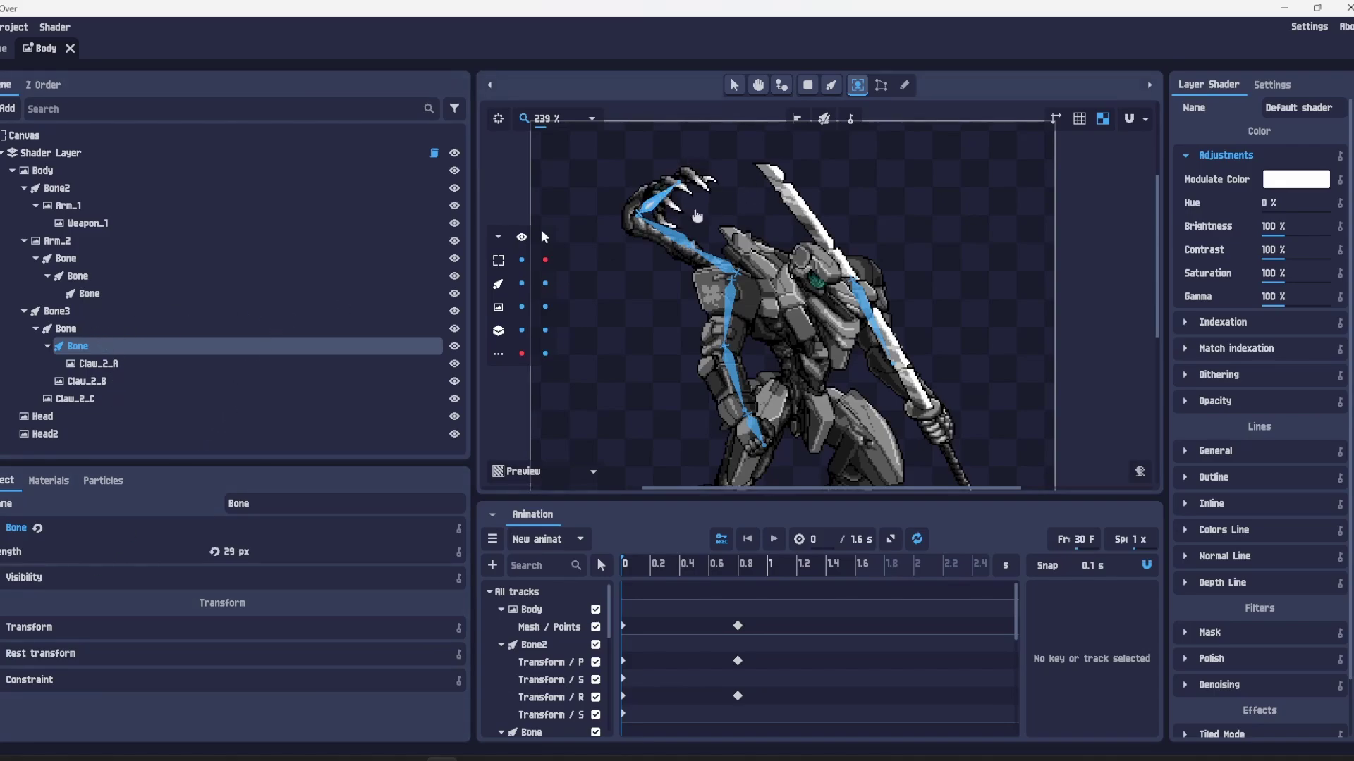
# - Set Bone3's constraint to Inverse Kinematics and create a new bone as its target
pyautogui.click(150, 303)
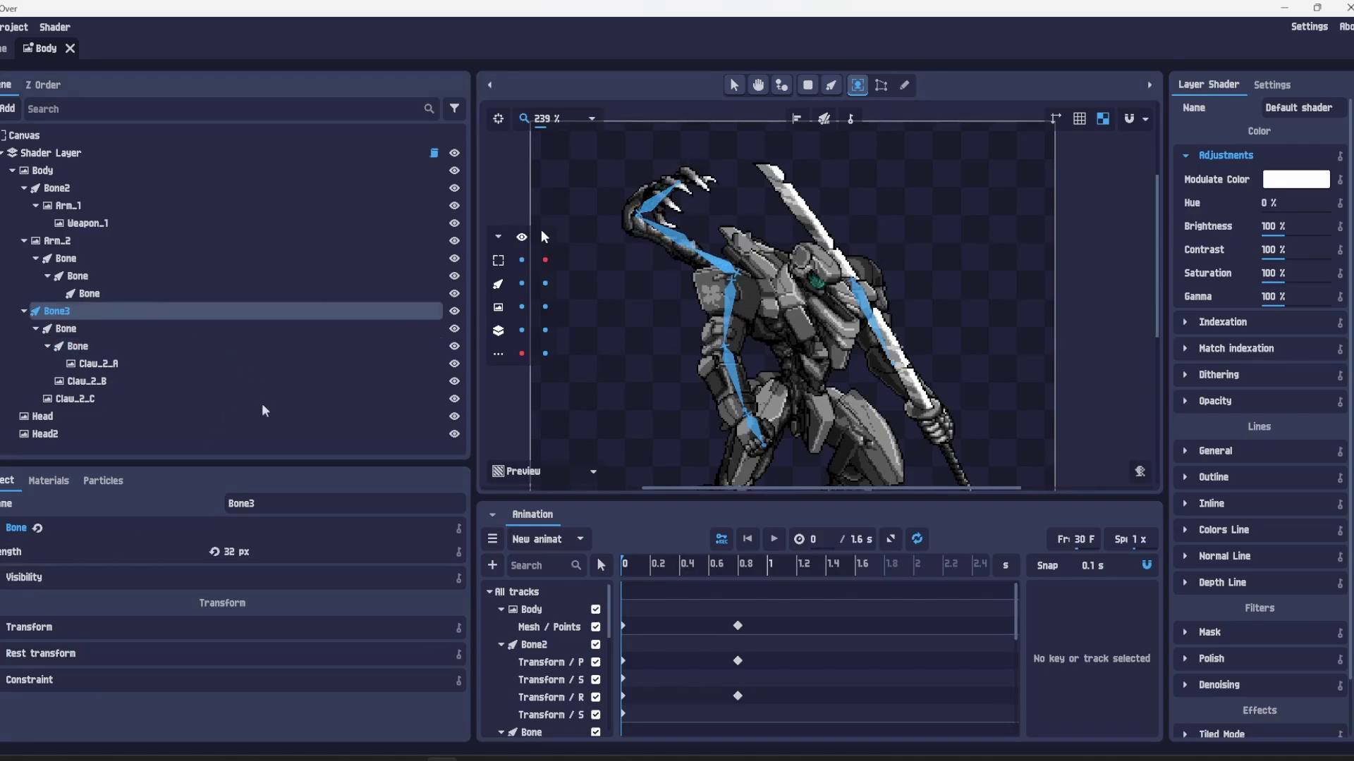
pyautogui.click(96, 682)
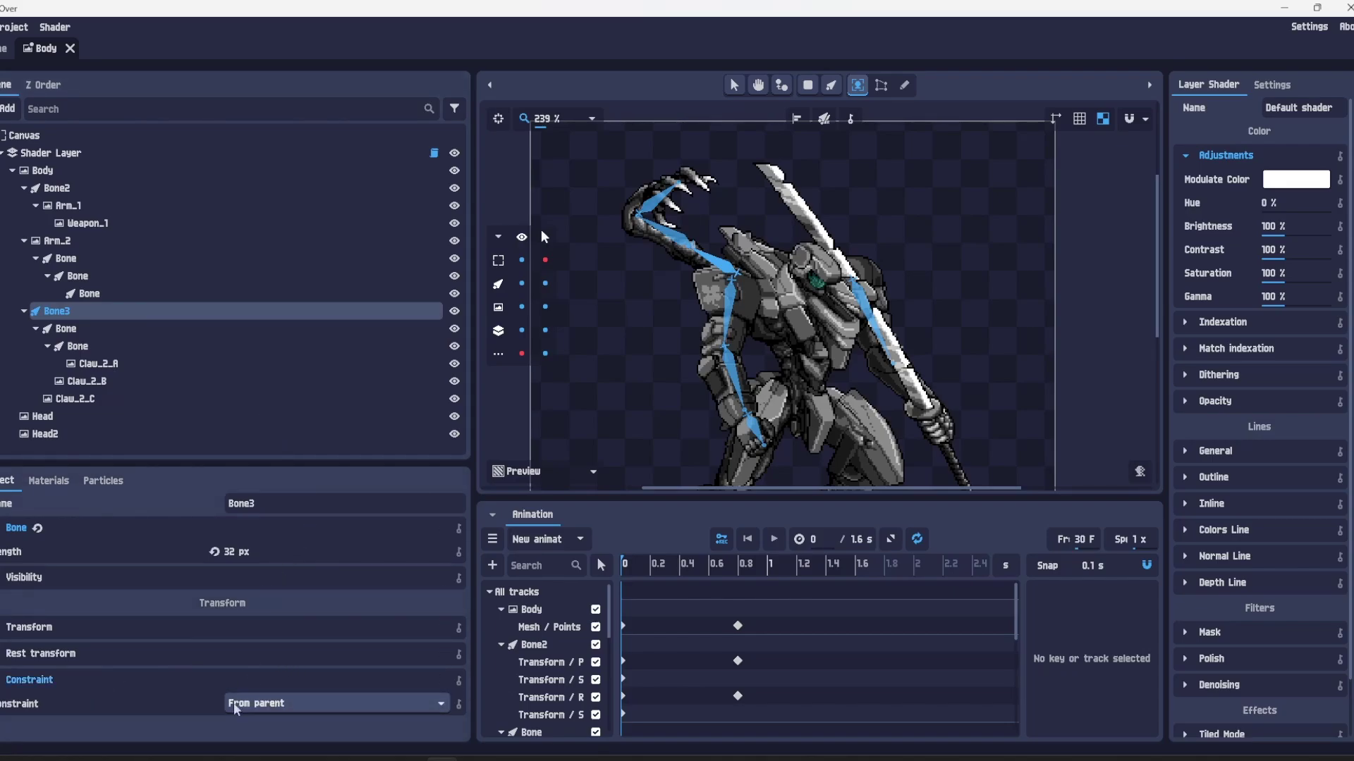
pyautogui.click(256, 704)
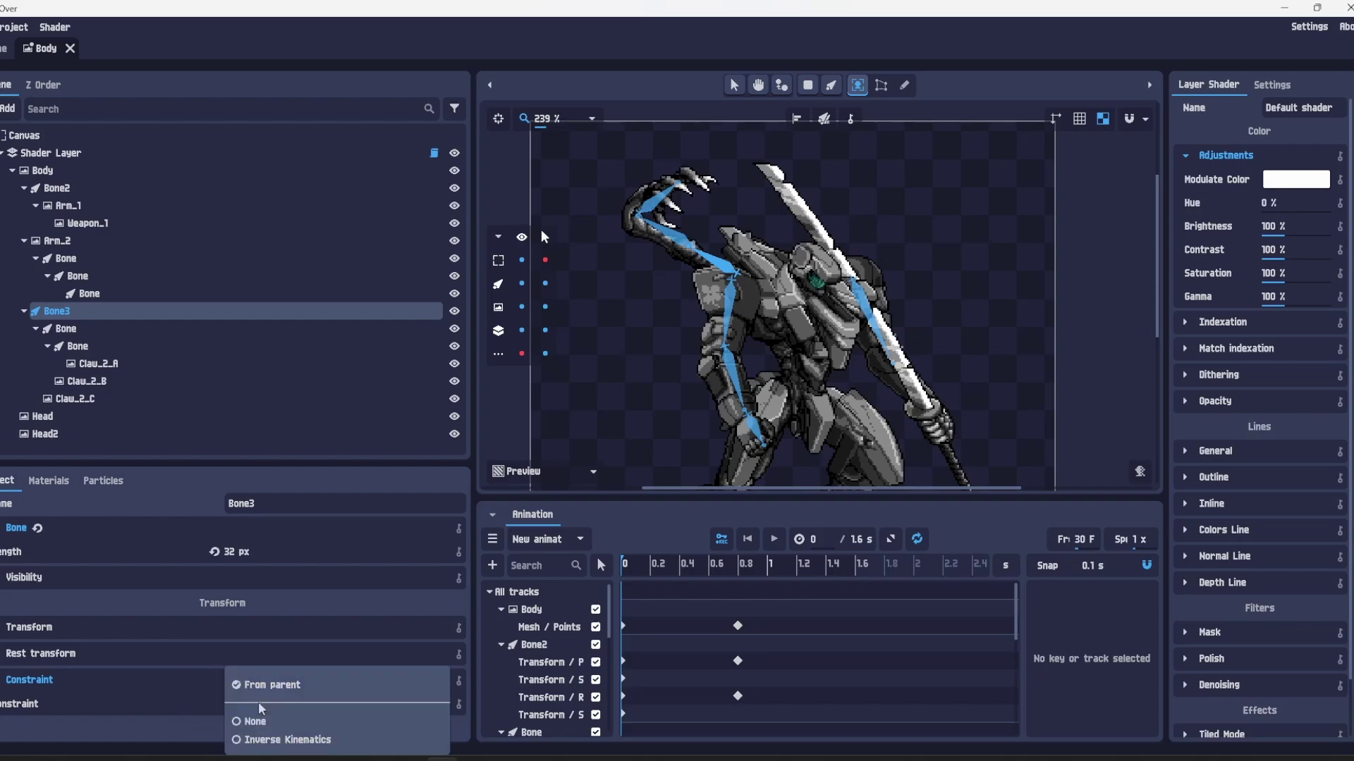
pyautogui.click(307, 740)
pyautogui.scroll(-3, 338, 669)
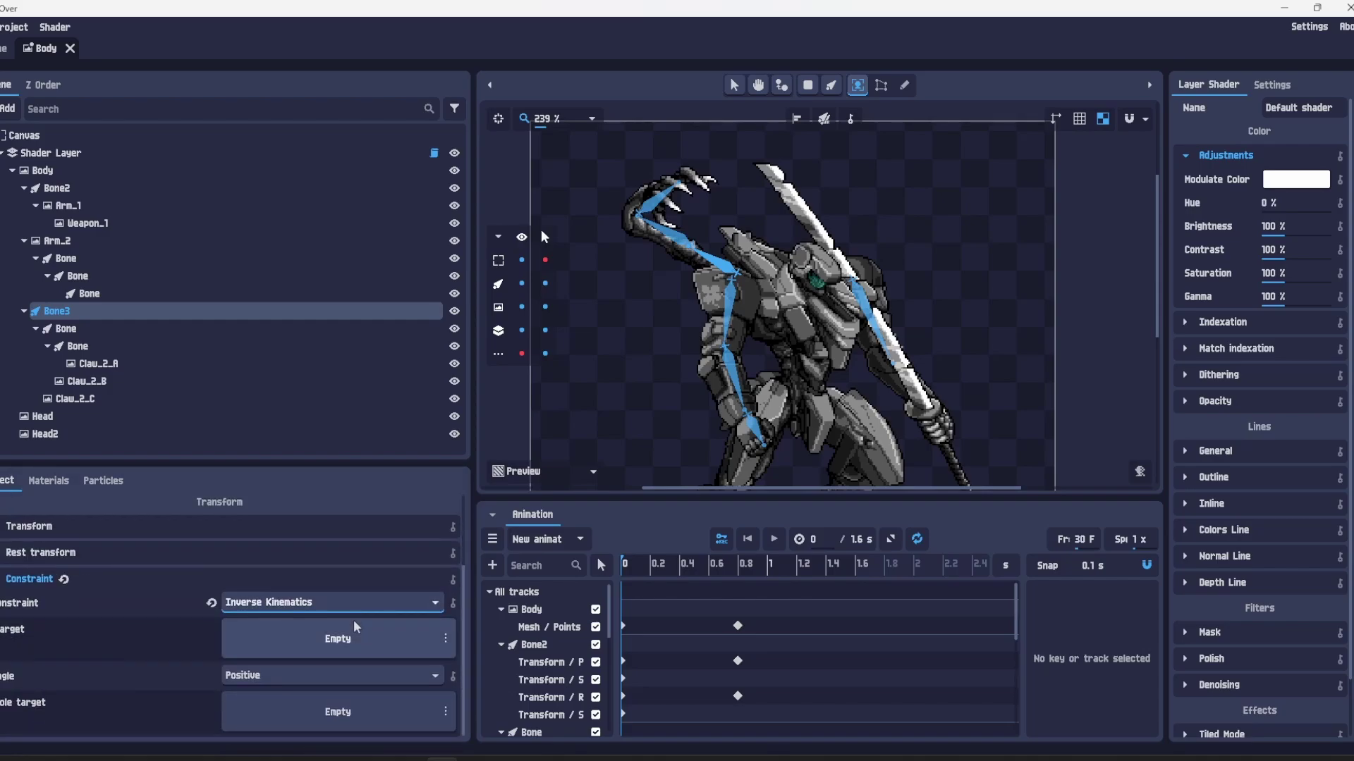
pyautogui.click(445, 641)
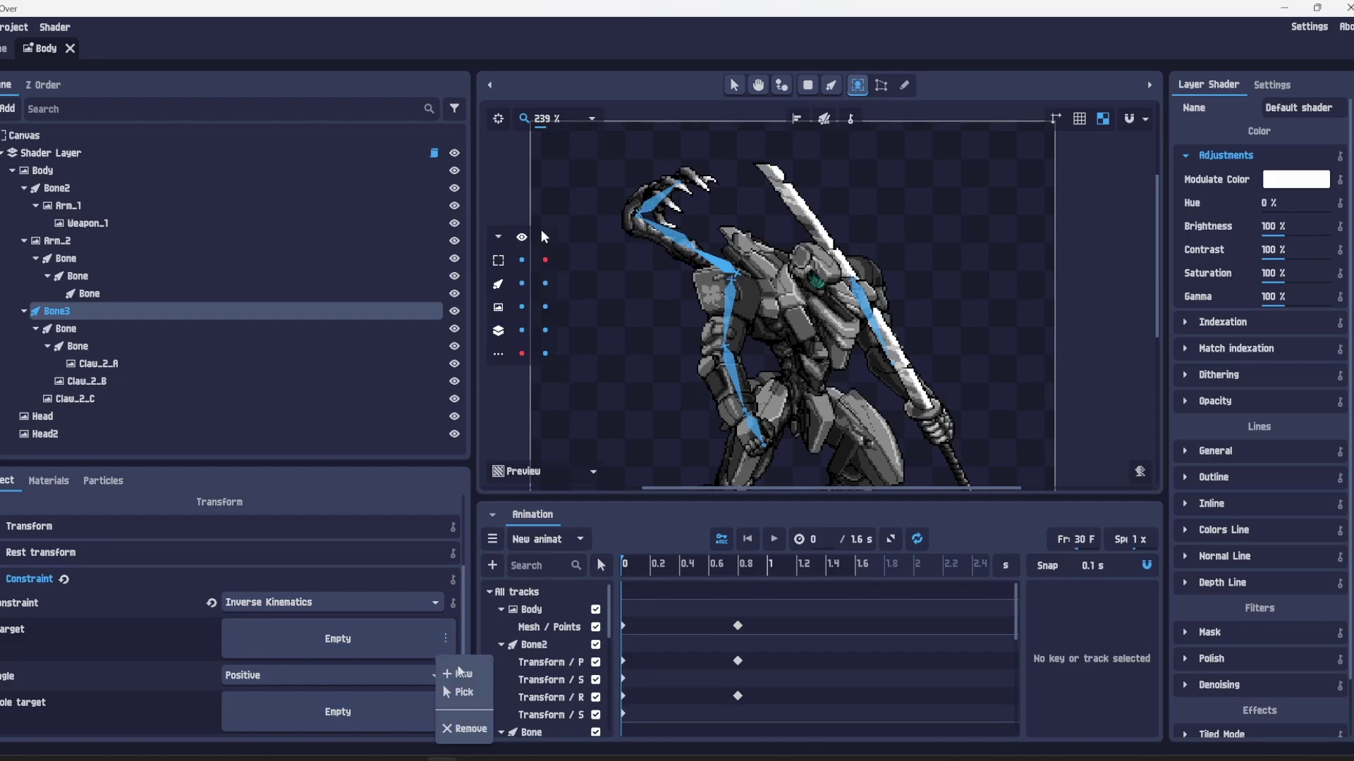
pyautogui.click(464, 674)
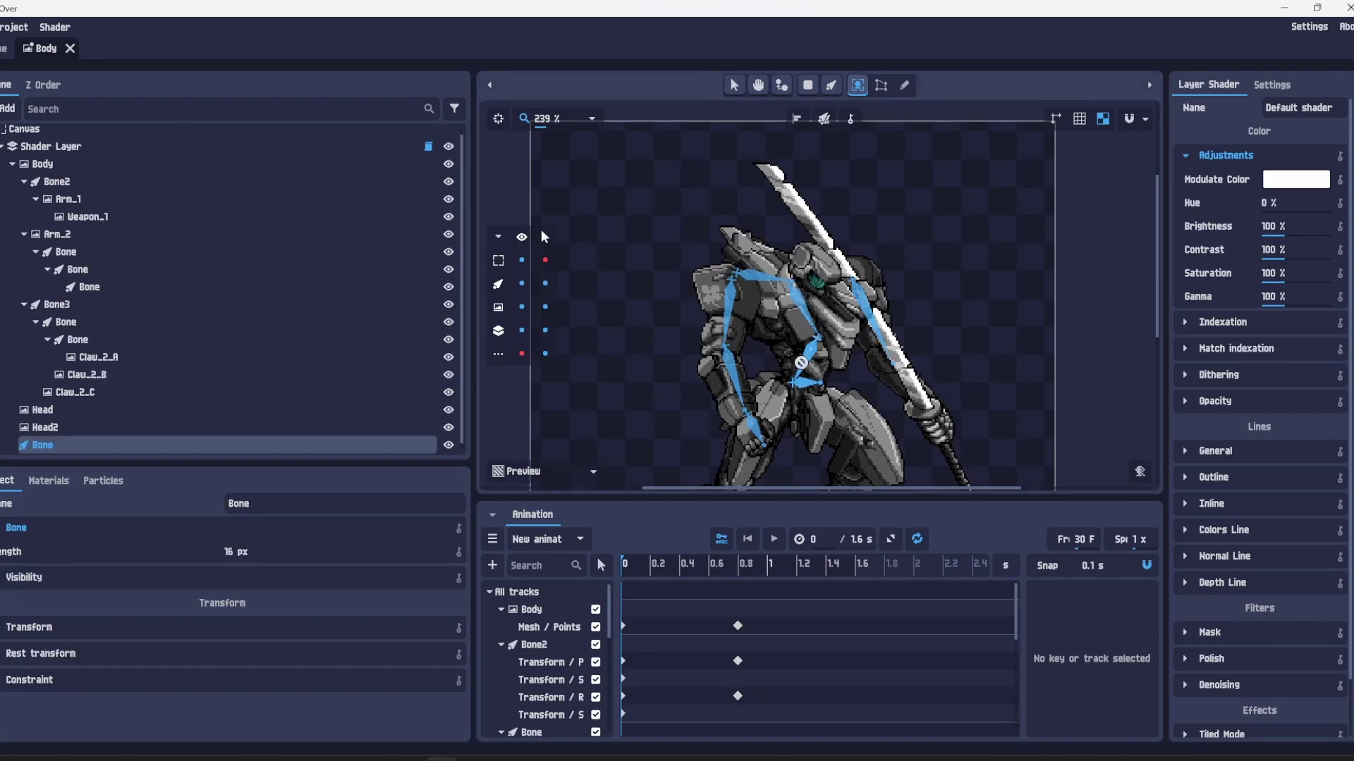
pyautogui.scroll(-1, 133, 350)
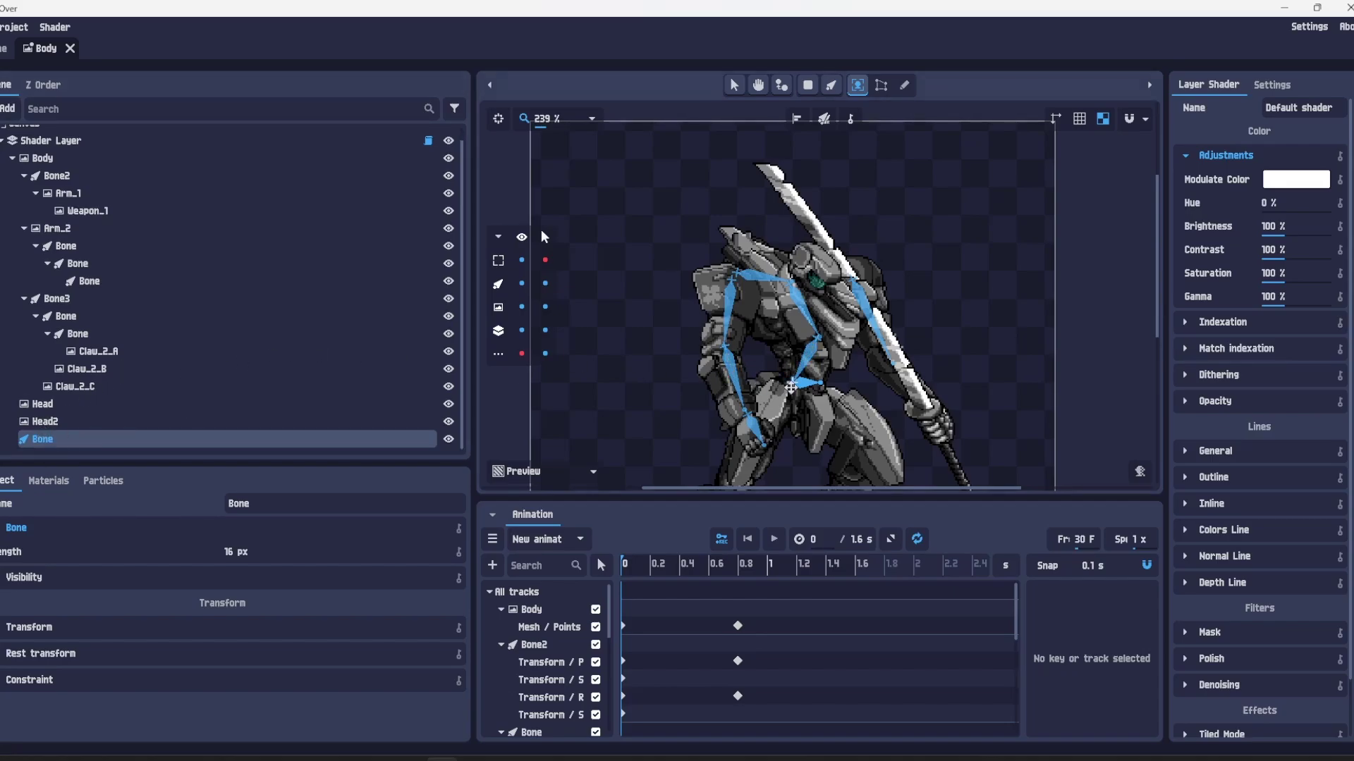
# - Drag the IK target to lift the claw arm, reset it once, then raise it high up-left
pyautogui.moveTo(791, 386); pyautogui.dragTo(707, 182)
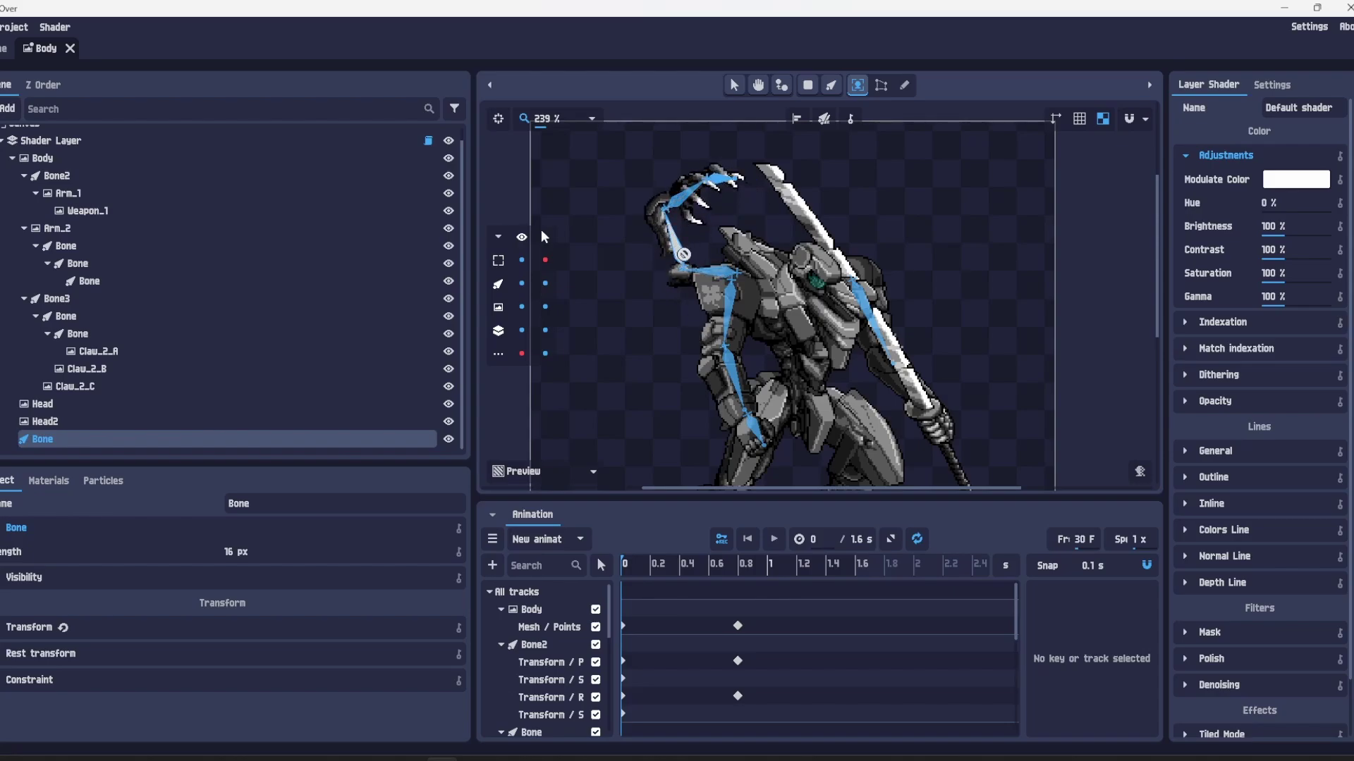
pyautogui.moveTo(707, 176); pyautogui.dragTo(712, 179)
pyautogui.moveTo(707, 179); pyautogui.dragTo(611, 172)
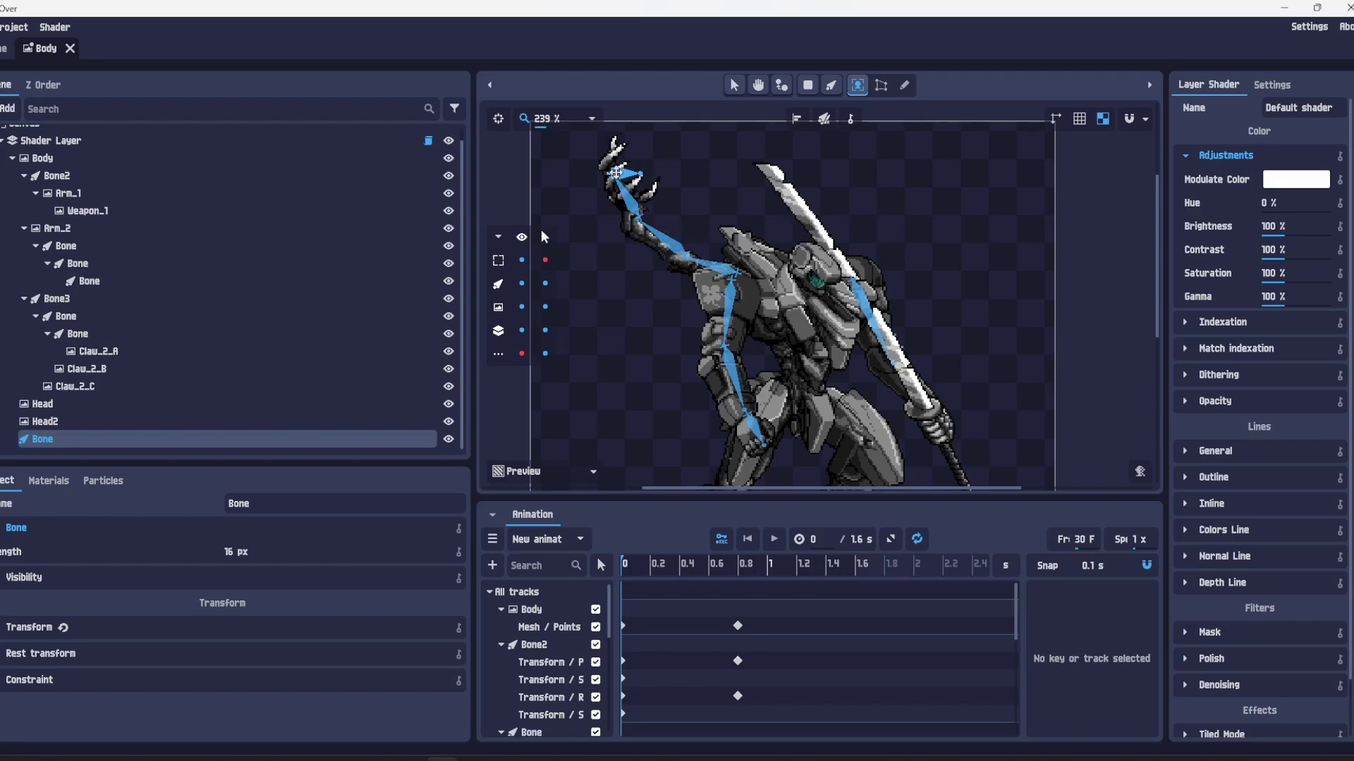
pyautogui.moveTo(615, 171); pyautogui.dragTo(691, 176)
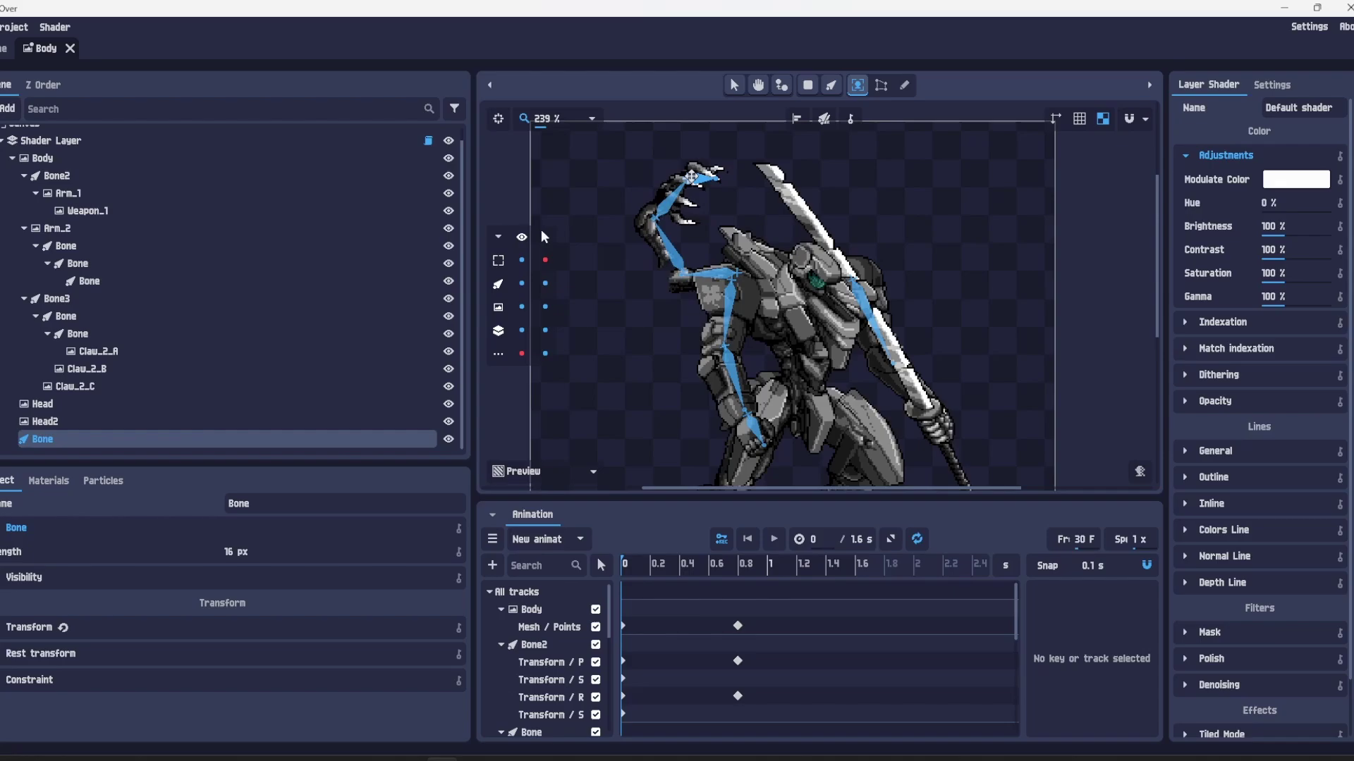
pyautogui.click(62, 627)
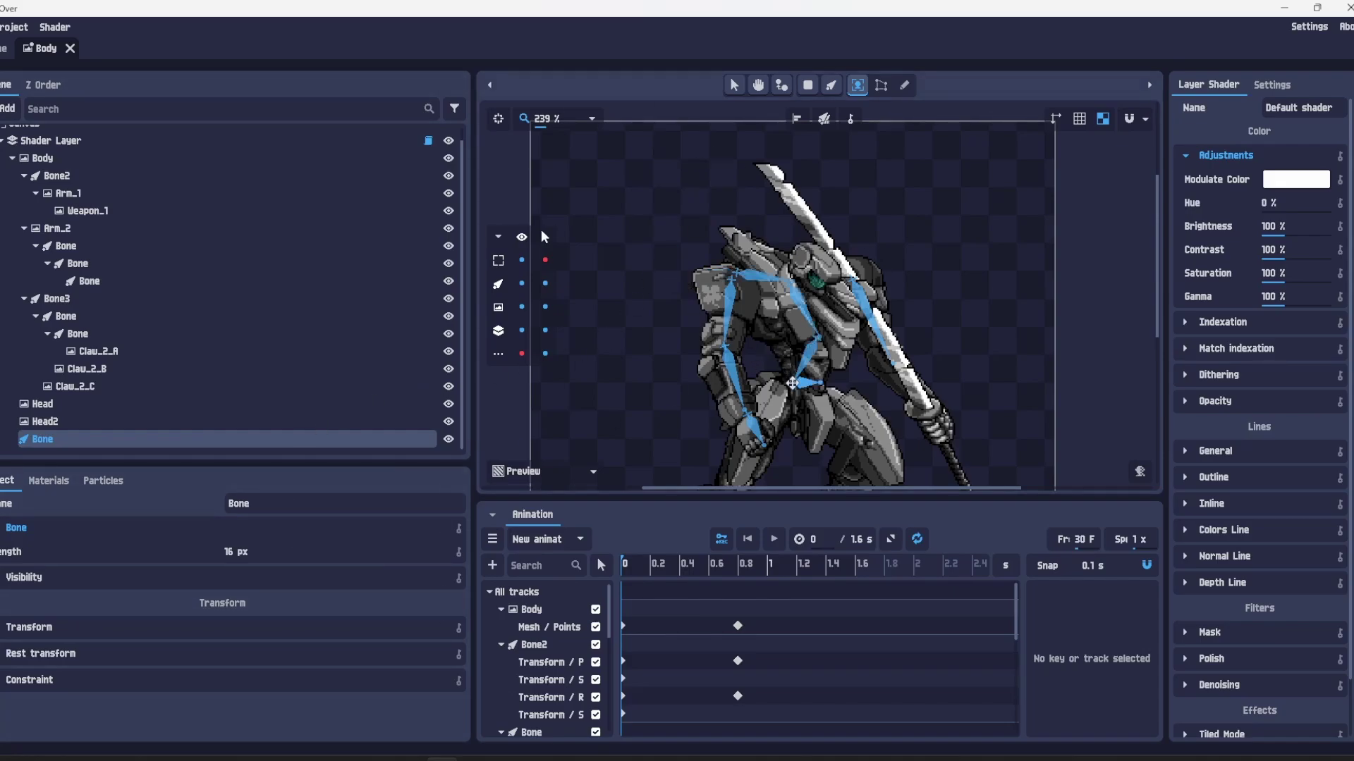
pyautogui.moveTo(683, 260); pyautogui.dragTo(636, 188)
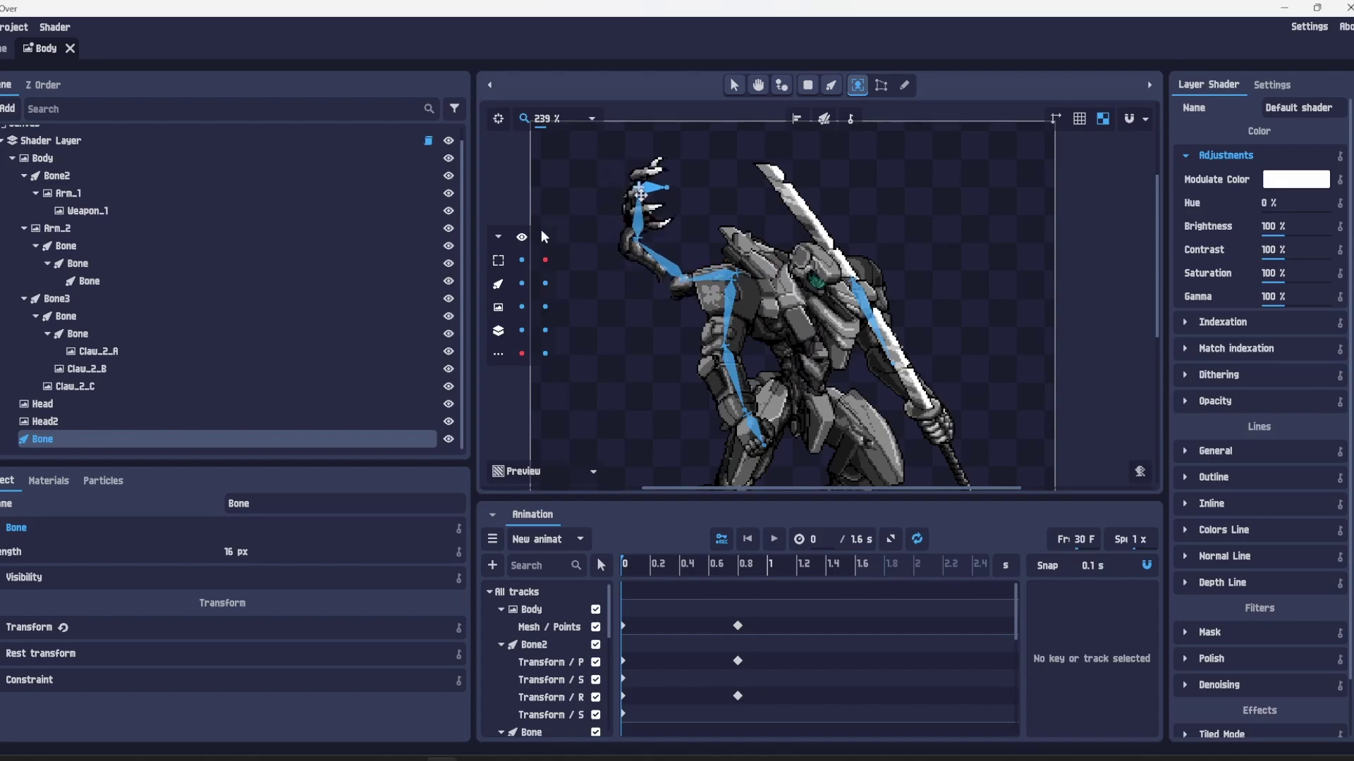
# - Key the raised claw pose, swing the arm up and right at 1 s, then play
pyautogui.click(459, 628)
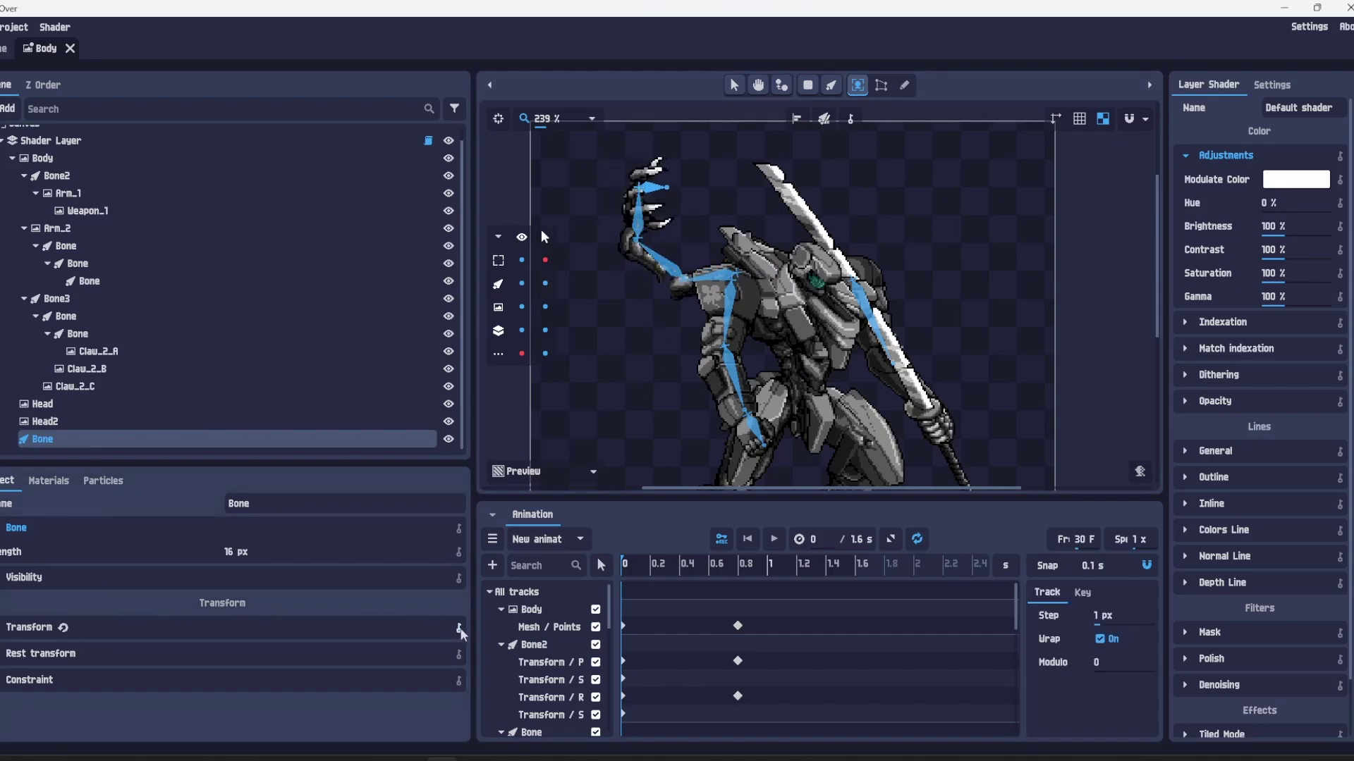
pyautogui.moveTo(748, 568); pyautogui.dragTo(767, 568)
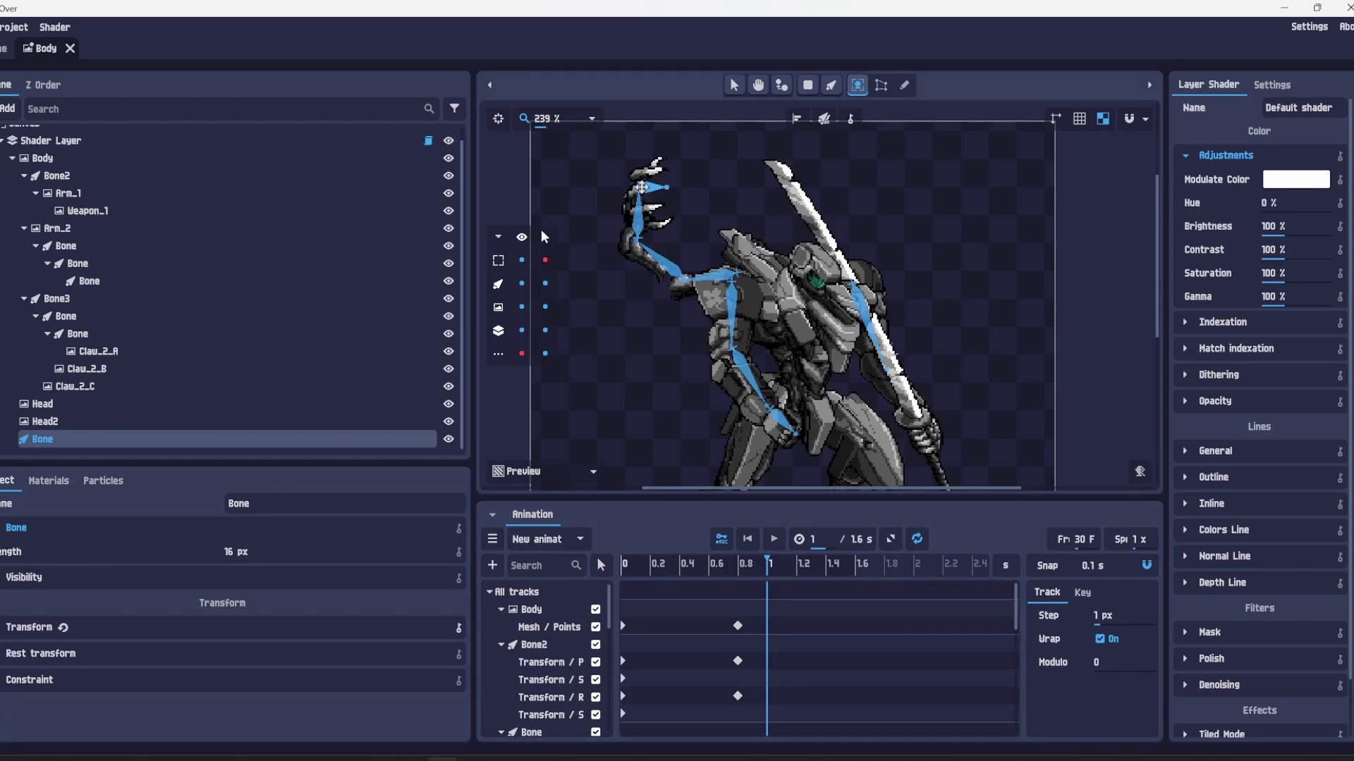
pyautogui.moveTo(641, 187); pyautogui.dragTo(725, 175)
pyautogui.click(774, 538)
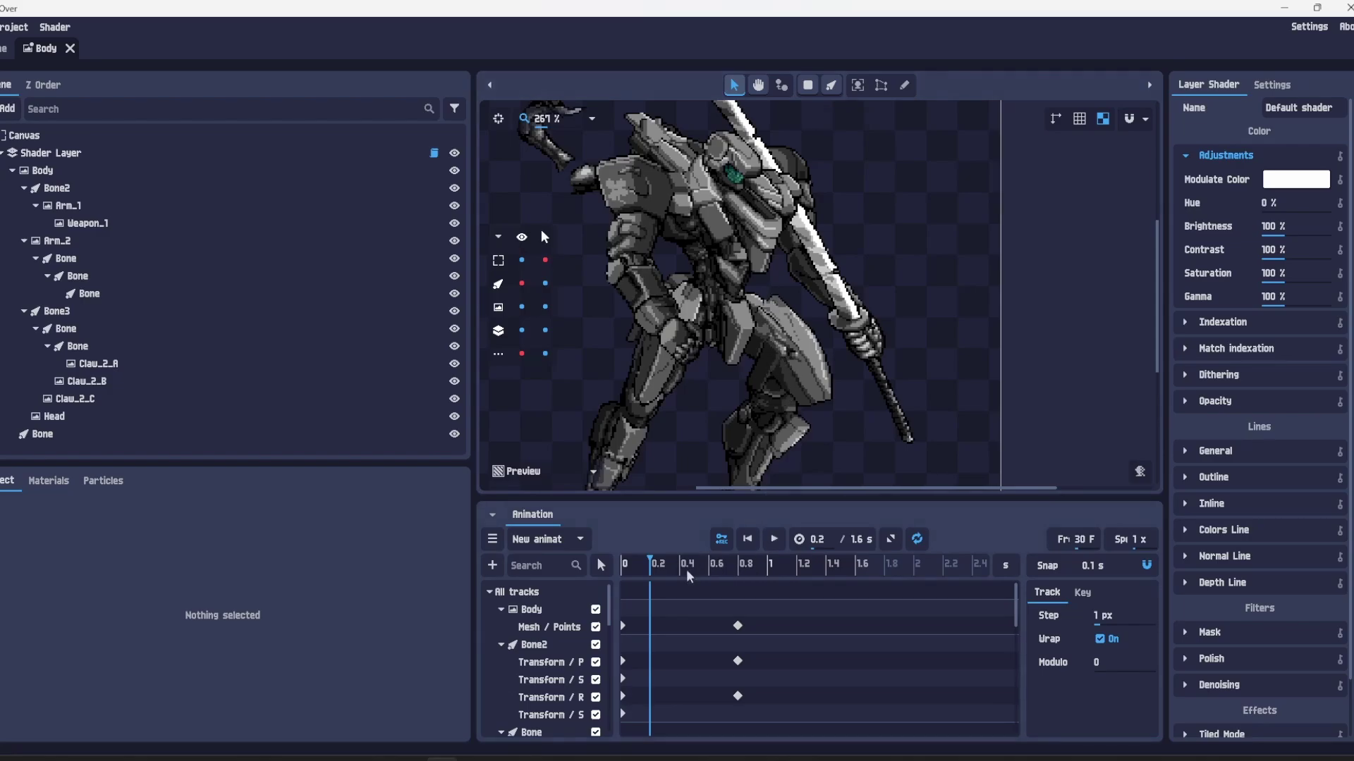
# - Scrub the playhead near the start and zoom in on the arm to about 1295%
pyautogui.moveTo(661, 568)
pyautogui.mouseDown()
pyautogui.moveTo(557, 567)
pyautogui.moveTo(653, 578)
pyautogui.moveTo(619, 581)
pyautogui.moveTo(643, 587)
pyautogui.mouseUp()
pyautogui.scroll(8, 814, 338)
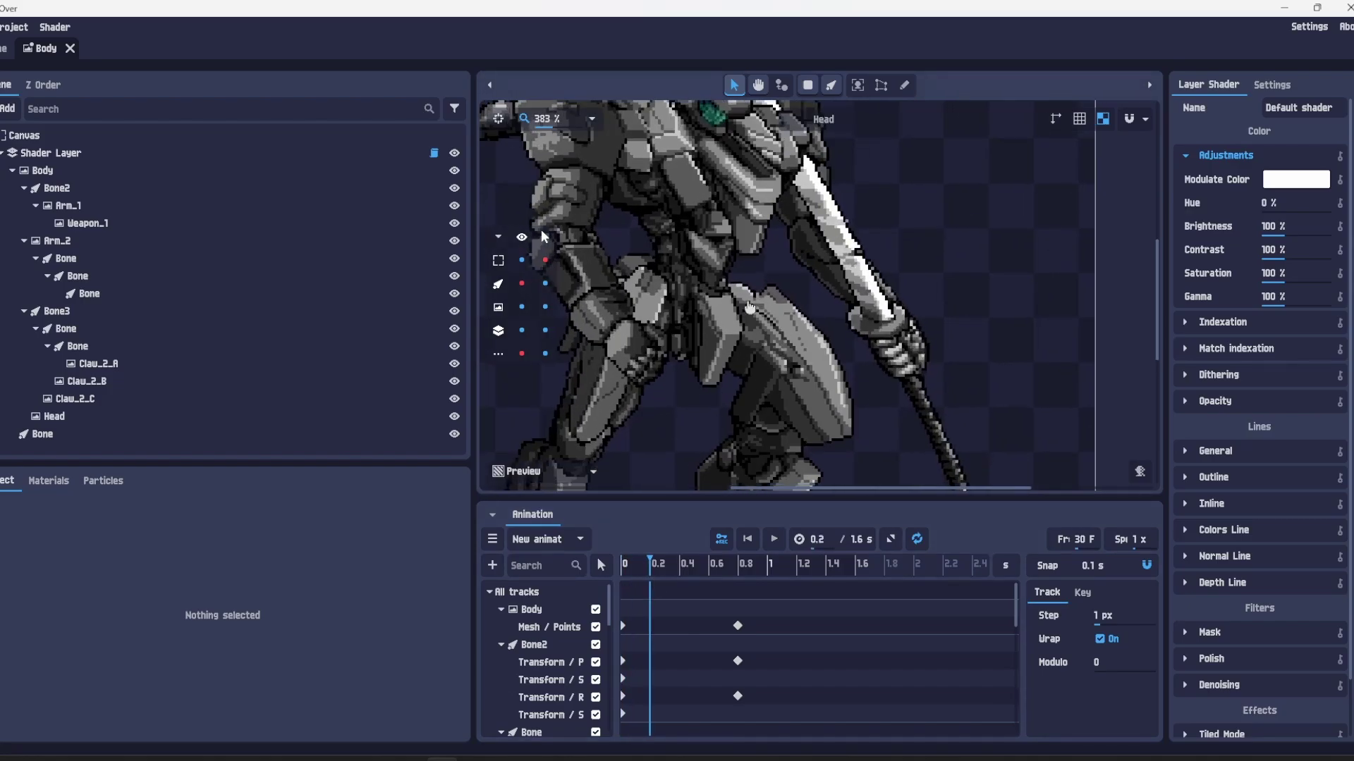
pyautogui.scroll(4, 759, 306)
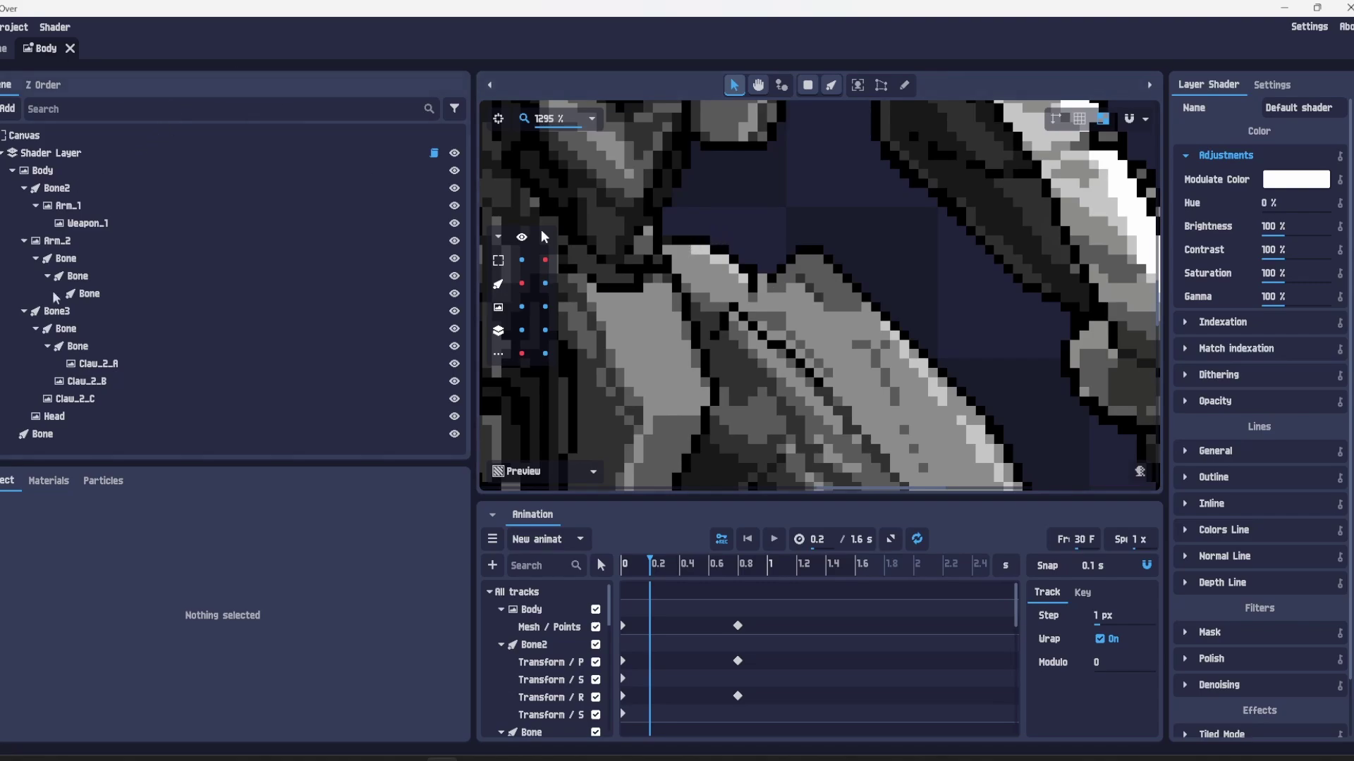
# - Add a new Shader Layer under the Canvas layer
pyautogui.click(3, 154)
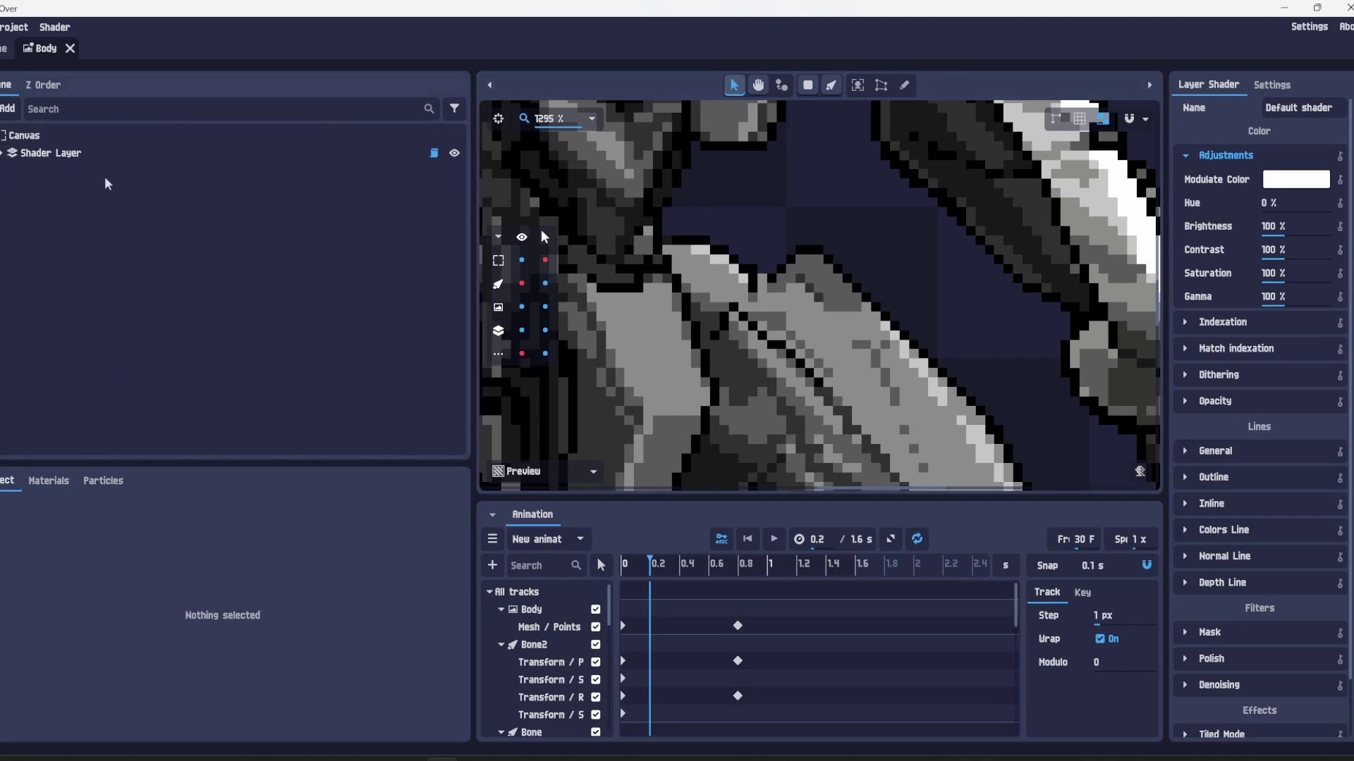
pyautogui.rightClick(43, 144)
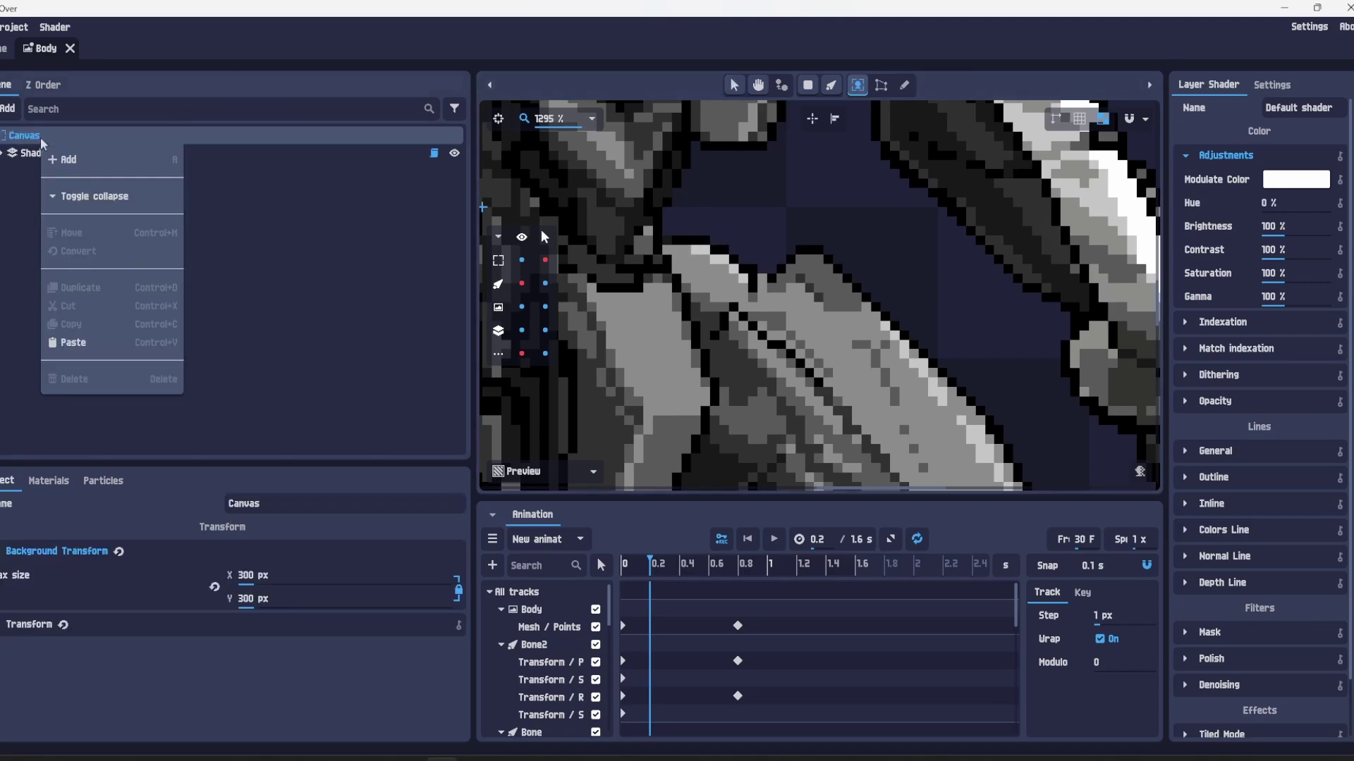
pyautogui.click(76, 160)
pyautogui.click(562, 314)
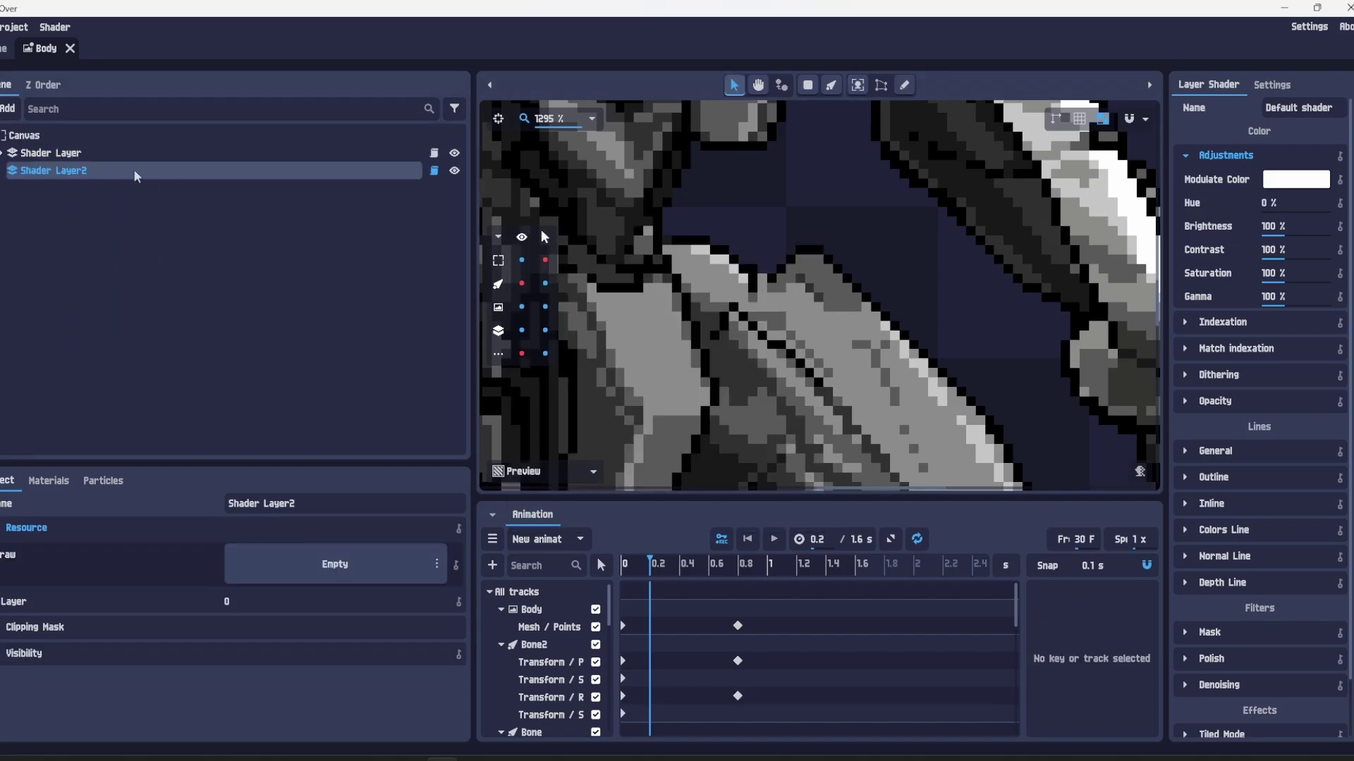
# - Set Shader Layer2's Z Layer to 1 and select it in the layer tree
pyautogui.click(51, 86)
pyautogui.click(343, 134)
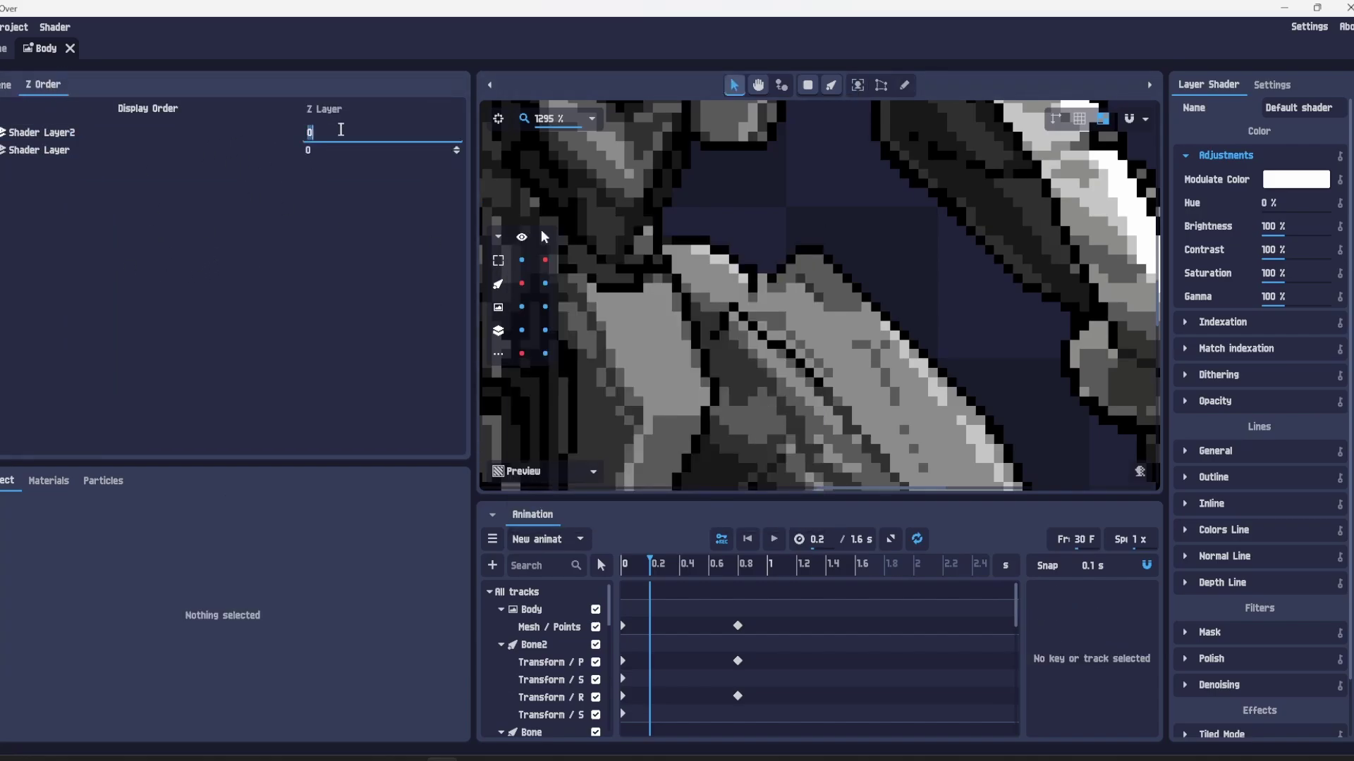
pyautogui.write('1')
pyautogui.press('Return')
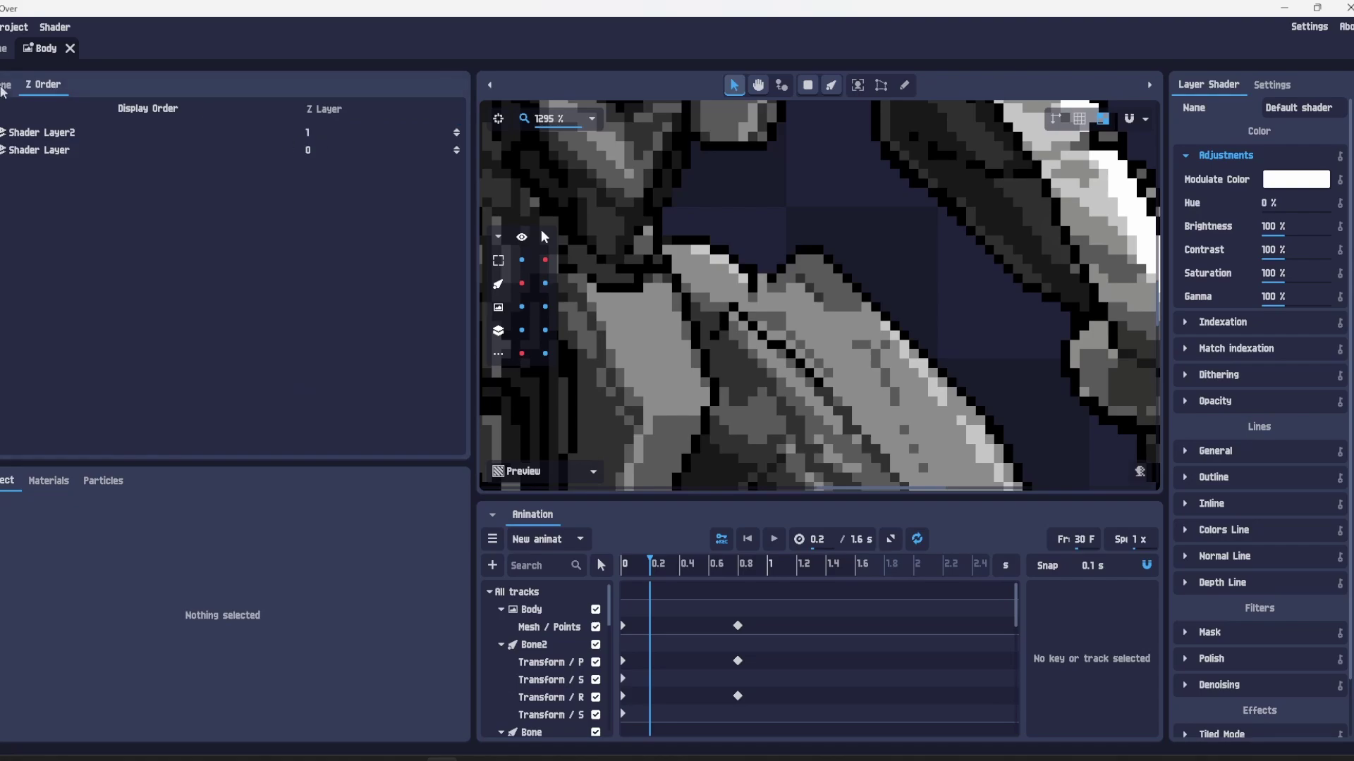
pyautogui.click(4, 90)
pyautogui.click(93, 172)
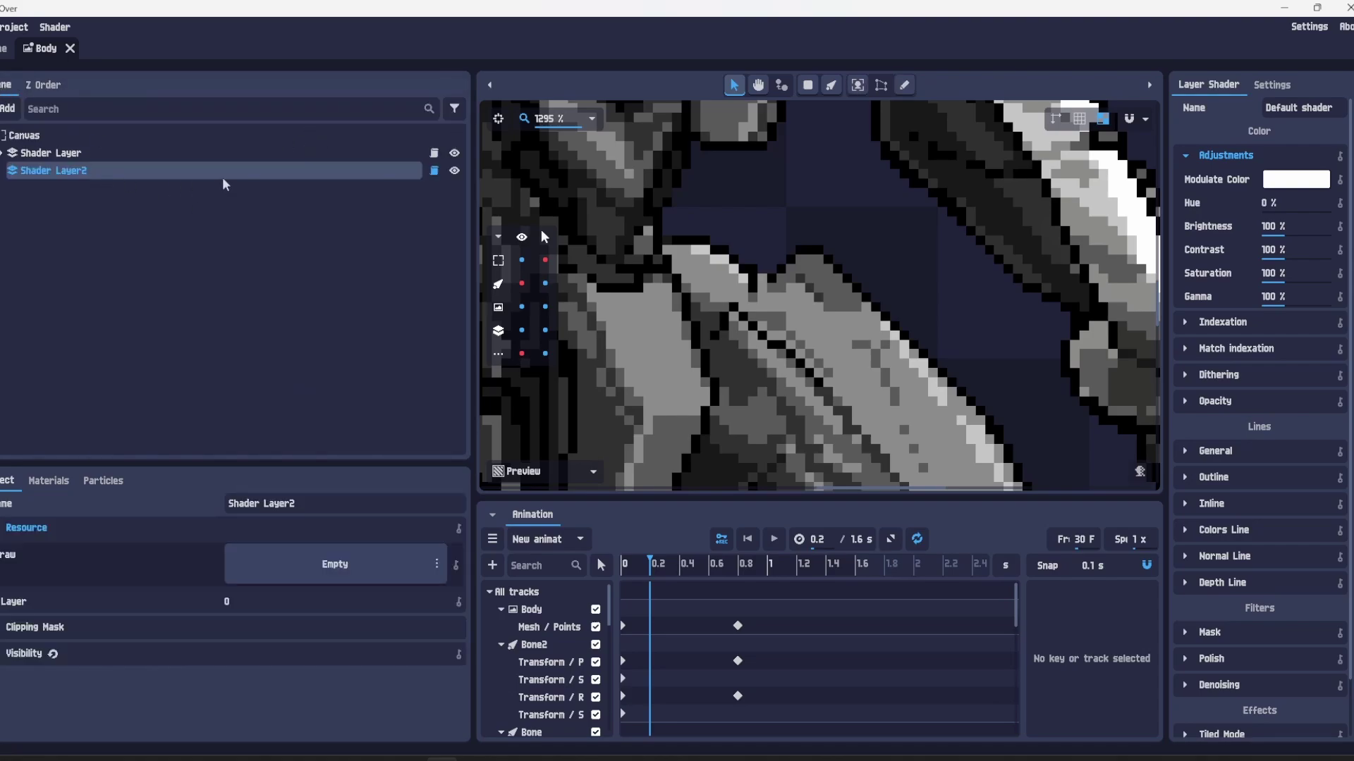
# - Enable draw keyframing with the pencil, then eyedrop black as main and light grey as secondary
pyautogui.click(905, 85)
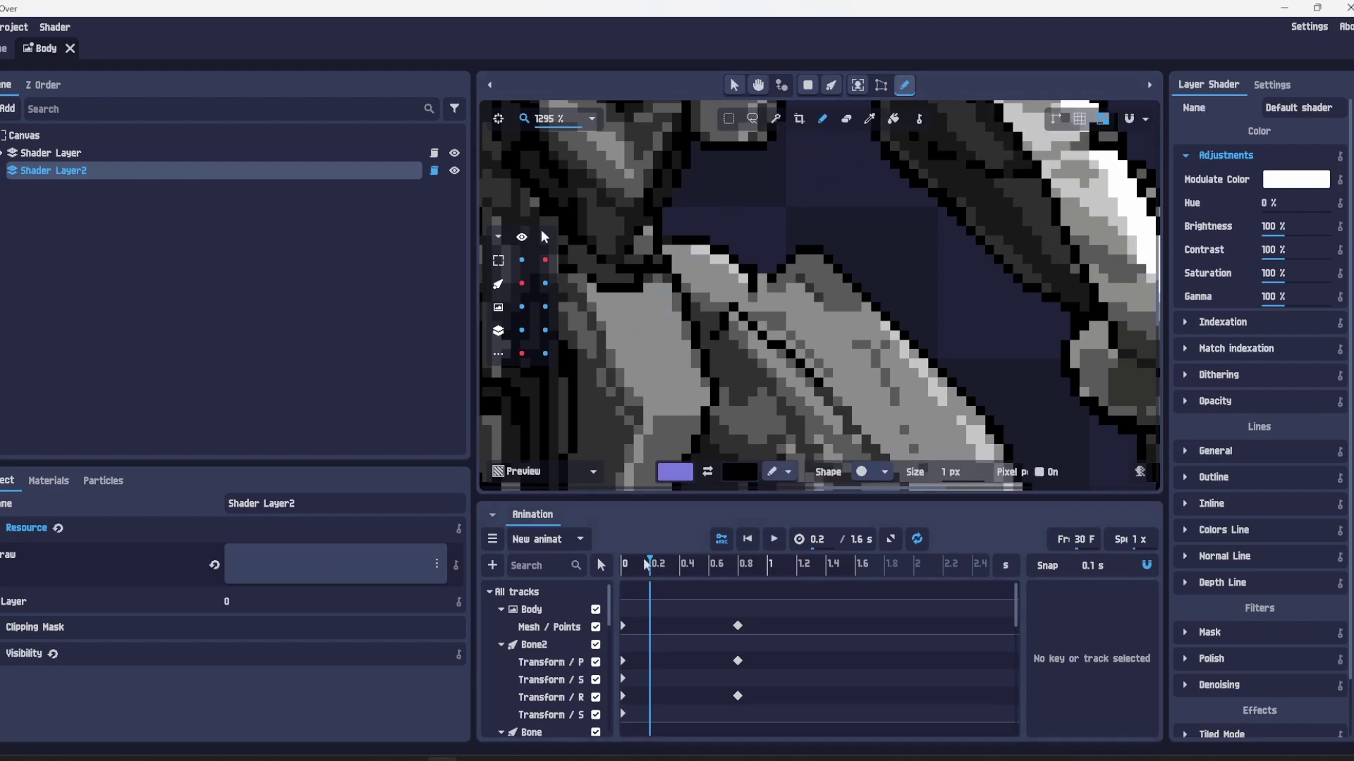
pyautogui.moveTo(647, 567); pyautogui.dragTo(605, 566)
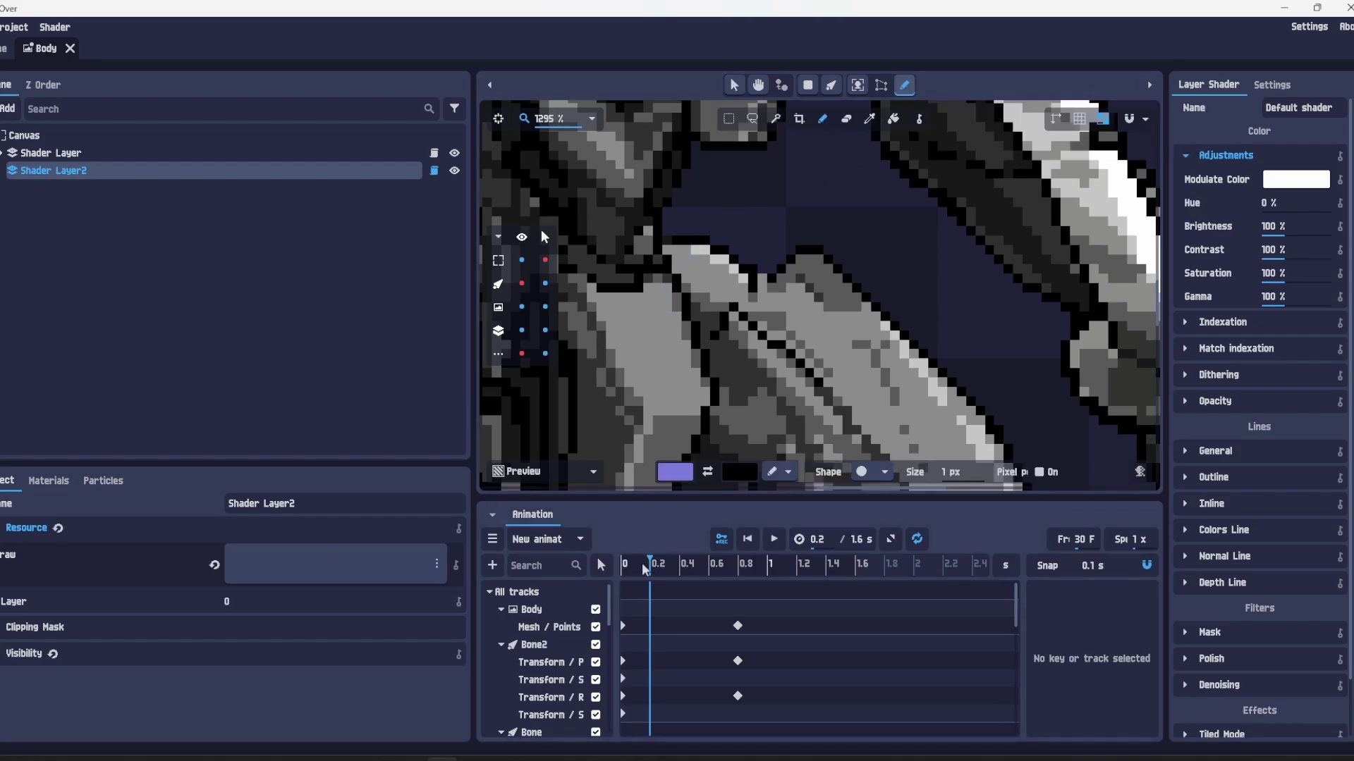
pyautogui.click(920, 120)
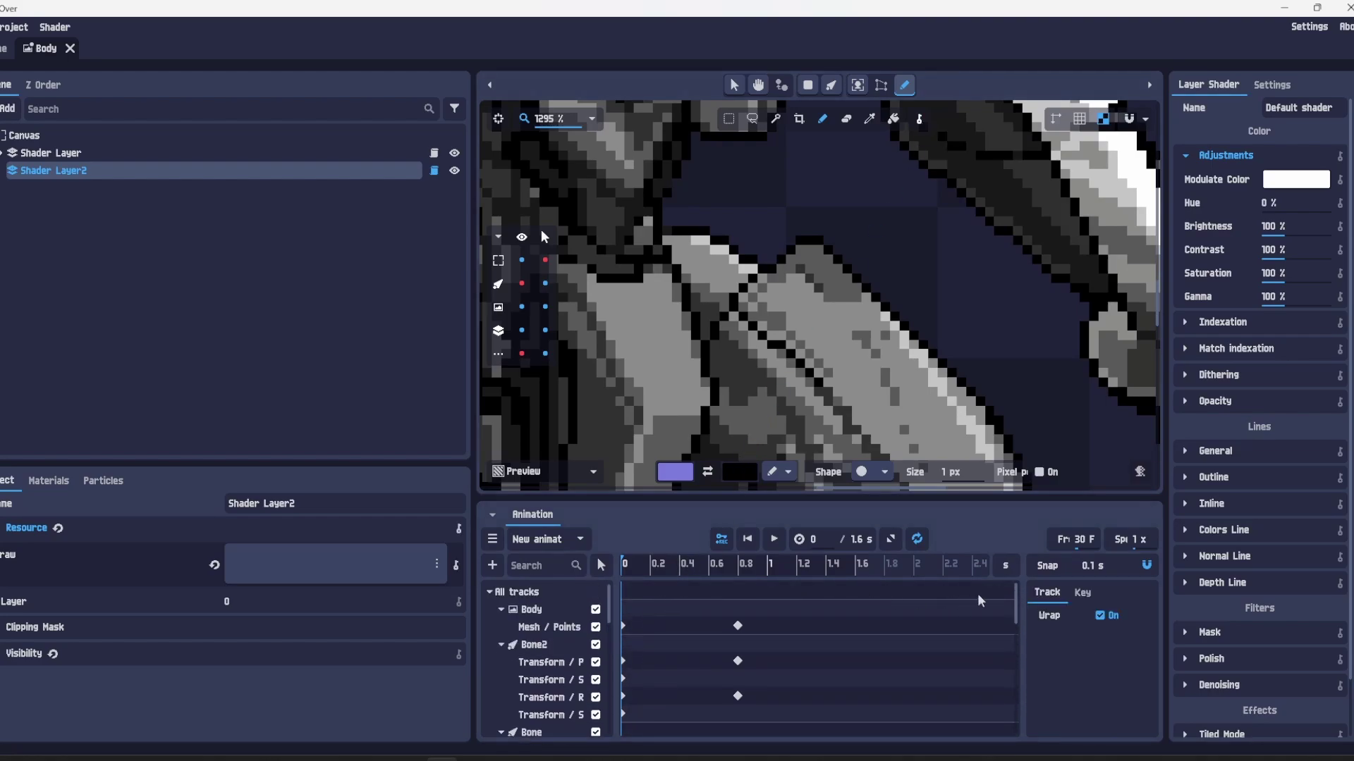
pyautogui.scroll(-3, 674, 705)
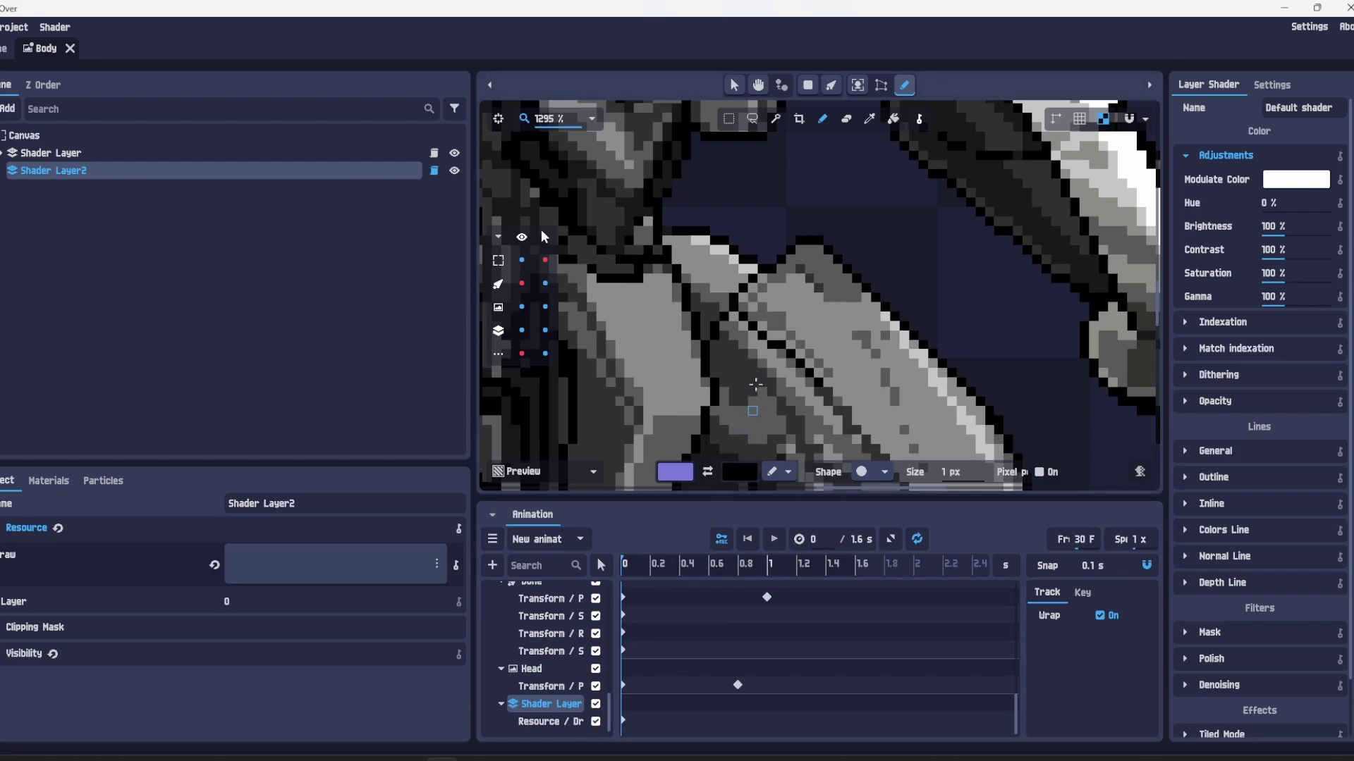
pyautogui.click(870, 118)
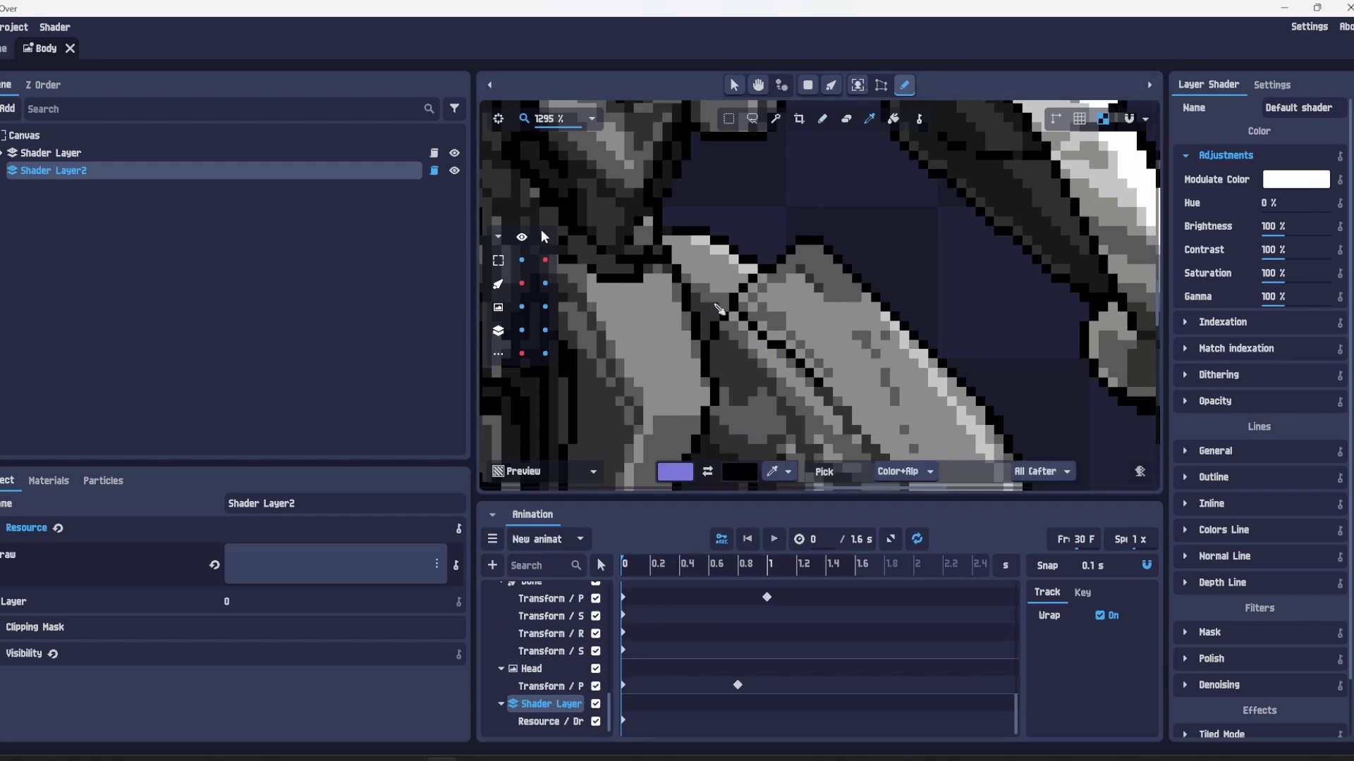
pyautogui.click(750, 292)
pyautogui.rightClick(735, 285)
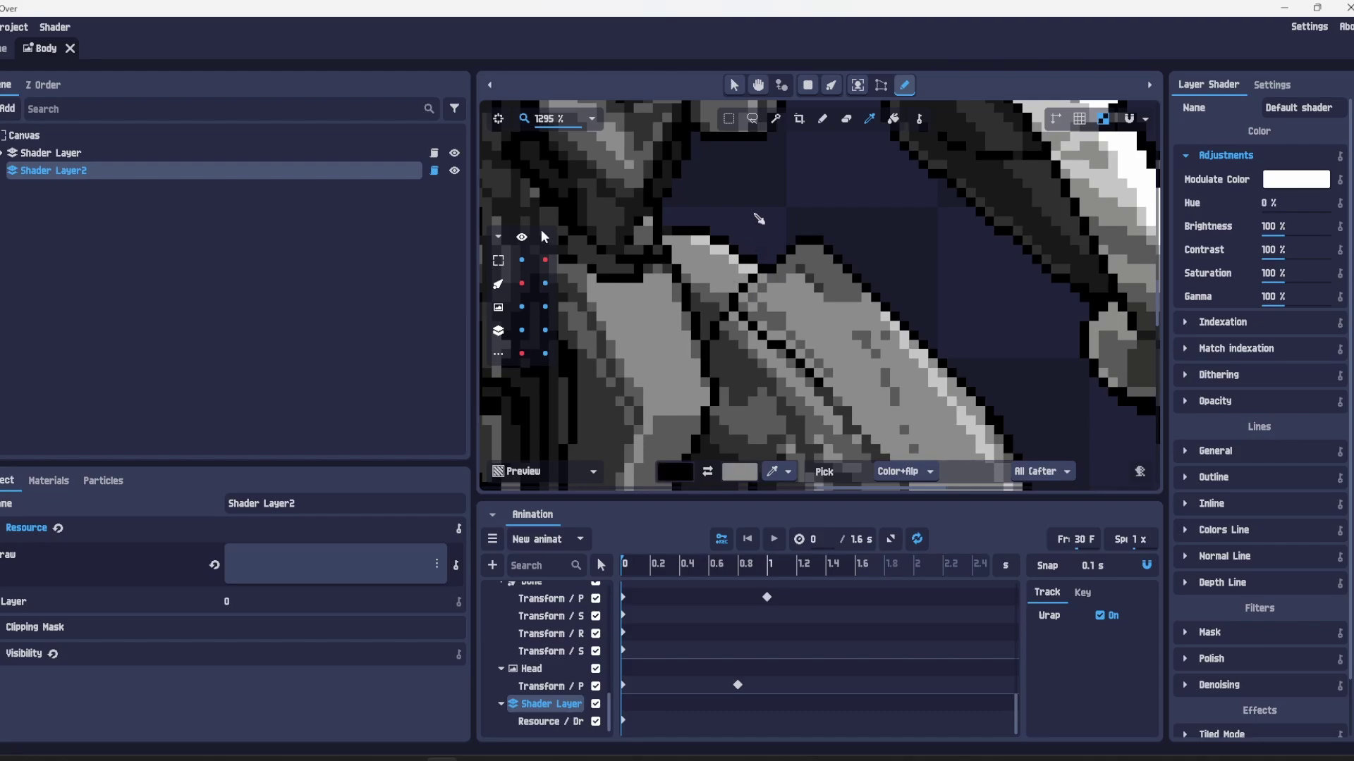
pyautogui.click(822, 119)
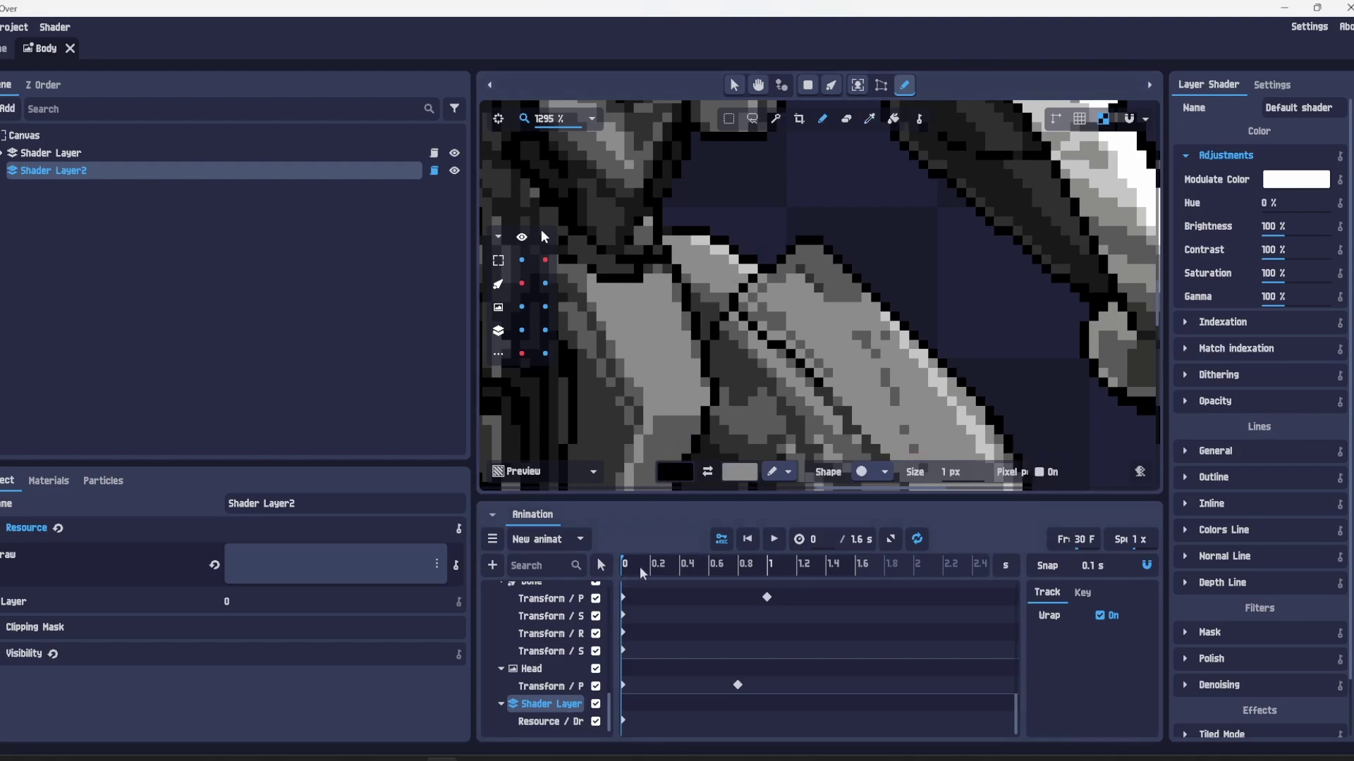
# - Draw black pixels on Shader Layer2 at 0.2 s, then scrub the timeline to 0.5 s
pyautogui.moveTo(640, 573); pyautogui.dragTo(655, 571)
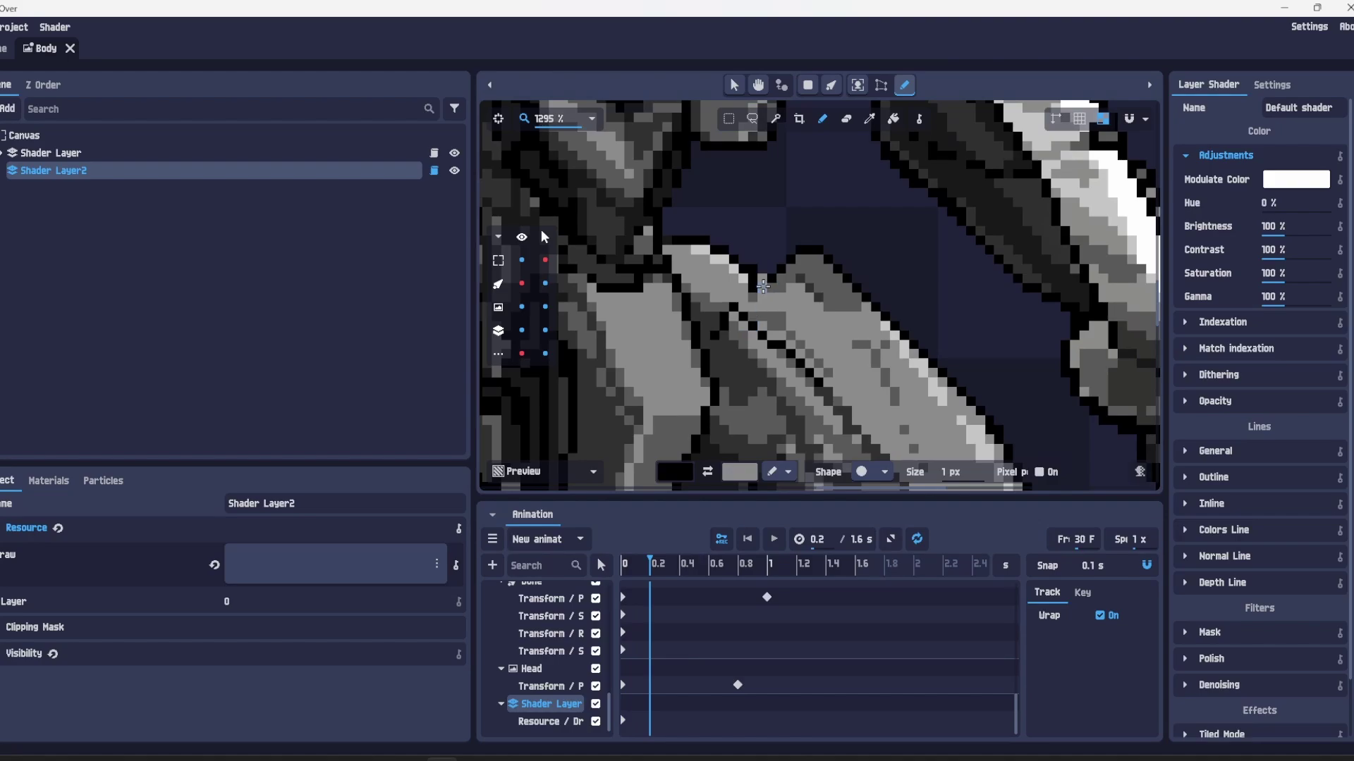
pyautogui.moveTo(740, 300); pyautogui.dragTo(752, 297)
pyautogui.click(705, 341)
pyautogui.click(636, 571)
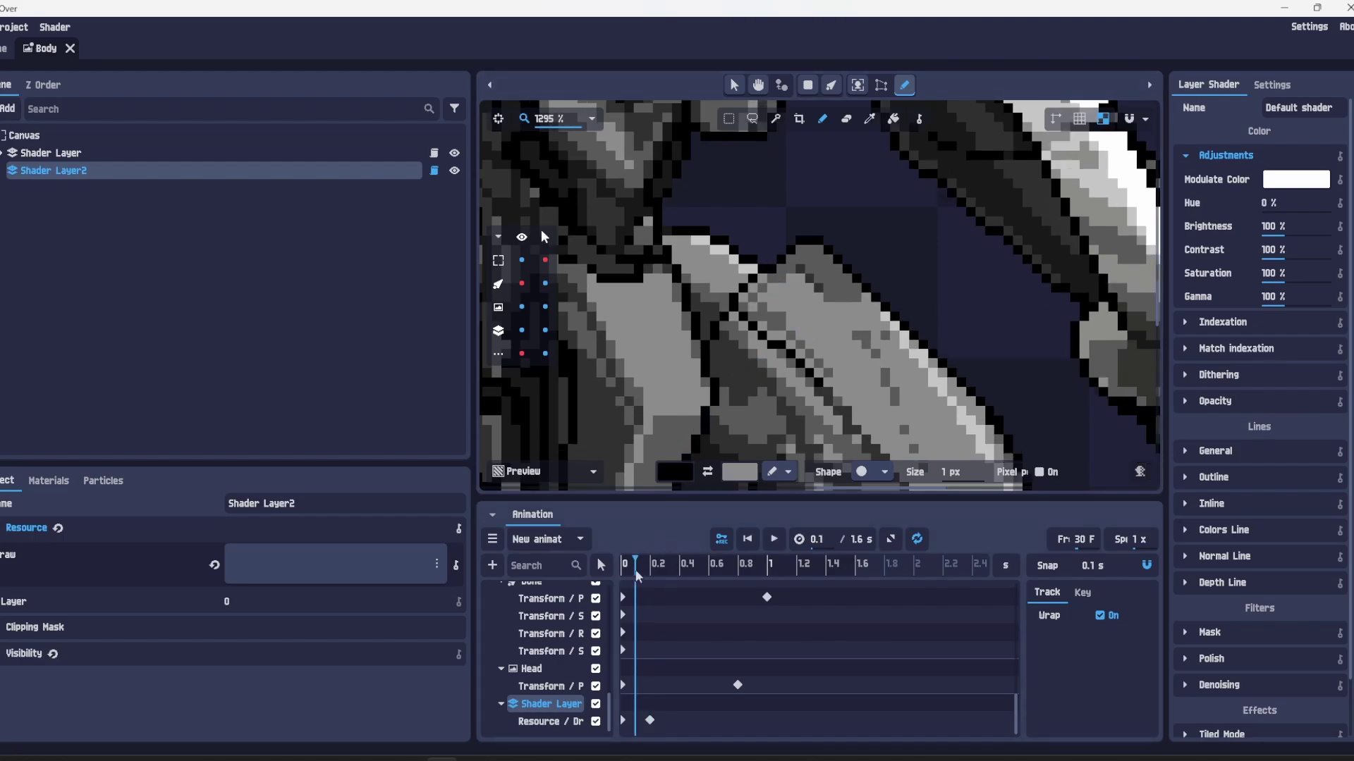
pyautogui.click(649, 571)
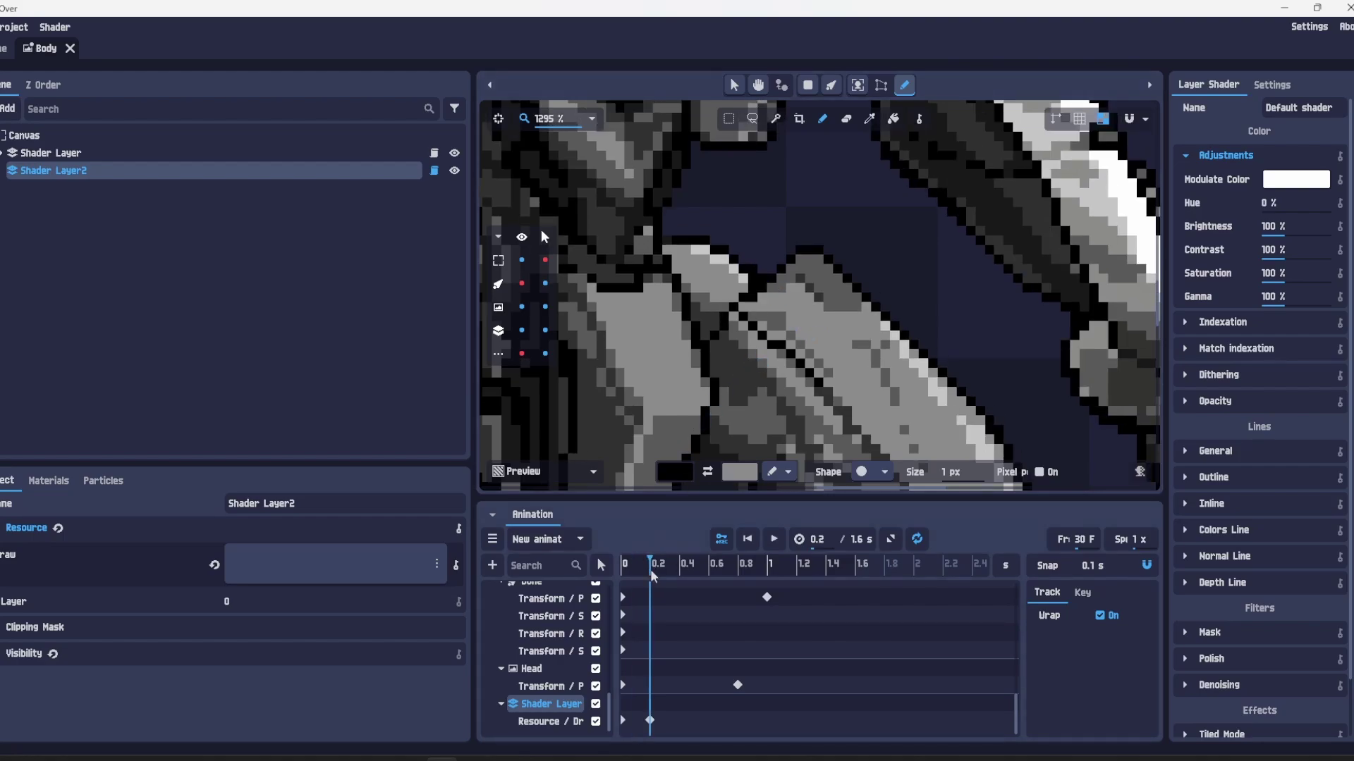
pyautogui.moveTo(650, 569)
pyautogui.mouseDown()
pyautogui.moveTo(727, 565)
pyautogui.moveTo(598, 557)
pyautogui.moveTo(658, 574)
pyautogui.moveTo(645, 586)
pyautogui.mouseUp()
# - Toggle the original Shader Layer off and on while scrubbing to 0.8 s, 0.3 s, 0.5 s, then the start
pyautogui.click(452, 154)
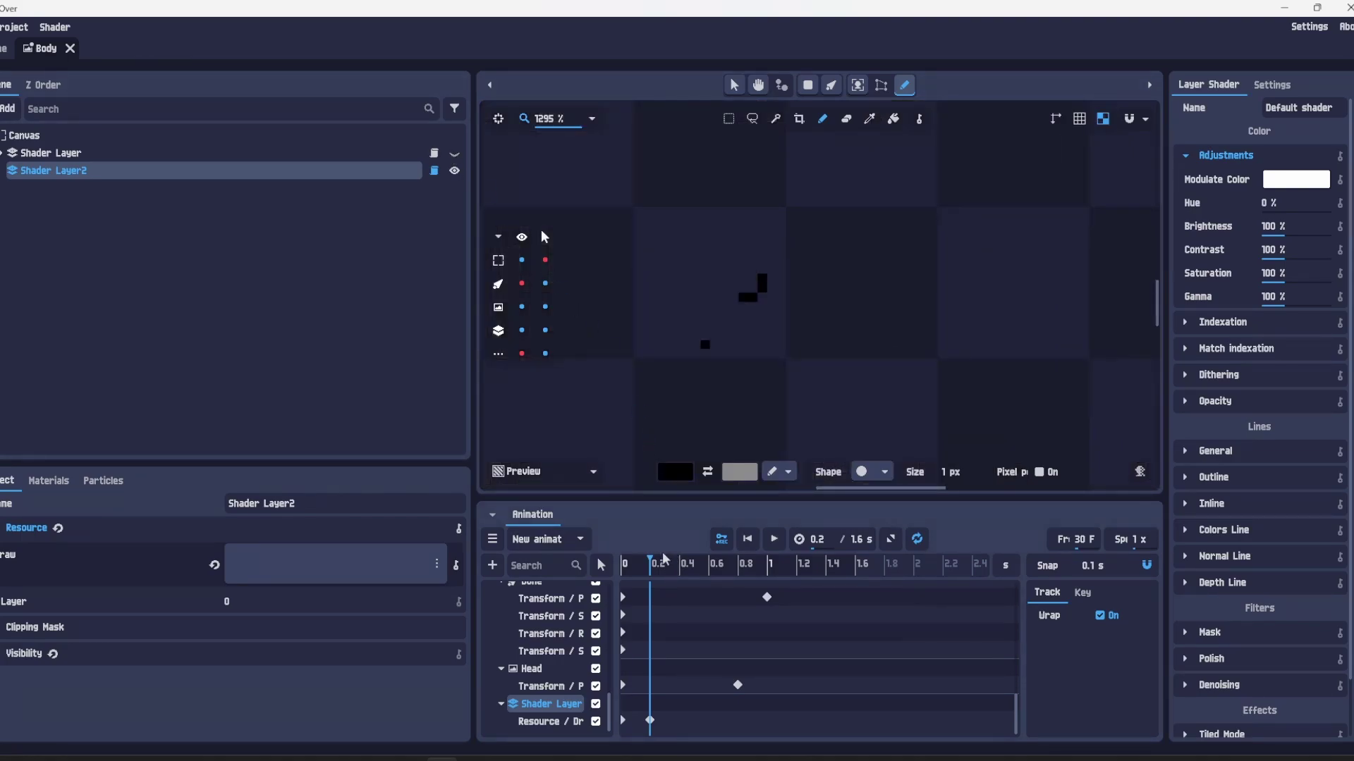
pyautogui.moveTo(648, 562)
pyautogui.mouseDown()
pyautogui.moveTo(736, 560)
pyautogui.moveTo(620, 575)
pyautogui.moveTo(654, 571)
pyautogui.mouseUp()
pyautogui.click(454, 154)
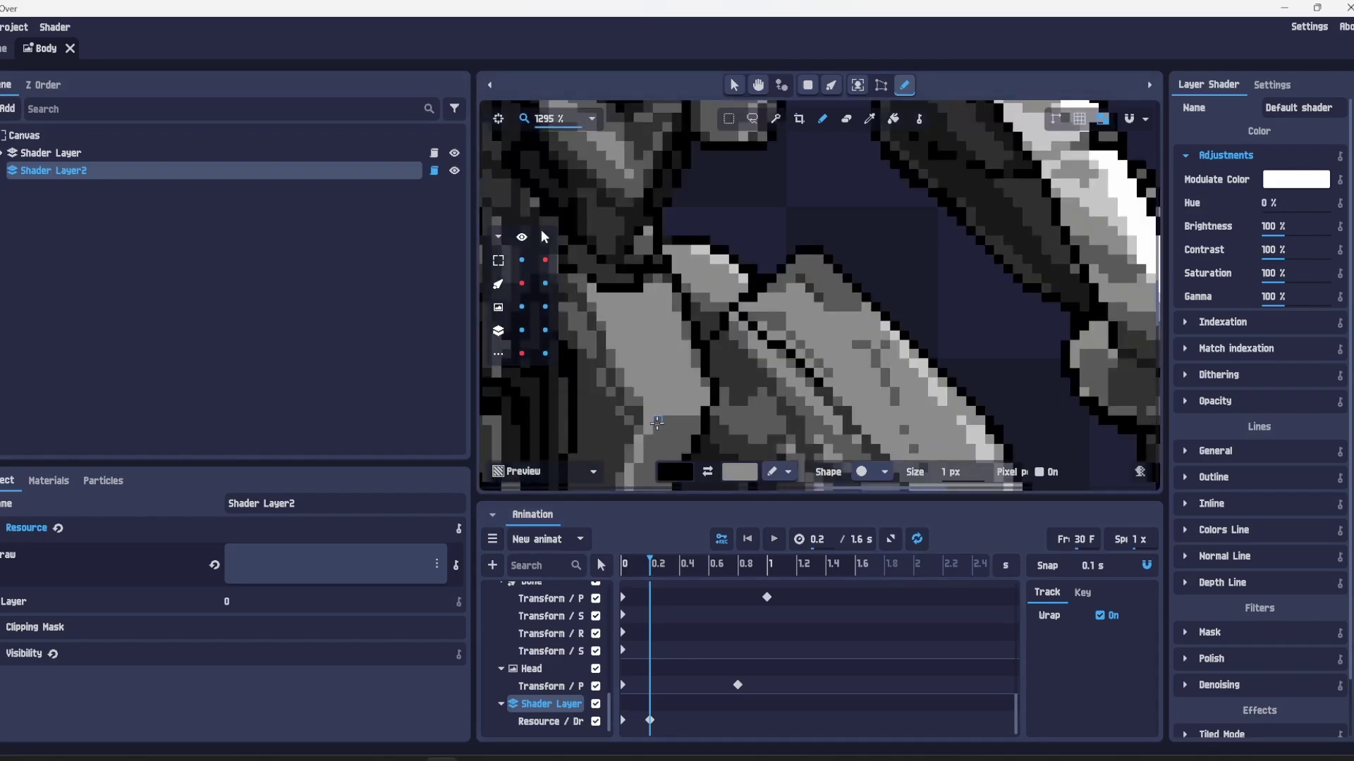
pyautogui.click(665, 564)
pyautogui.moveTo(664, 564); pyautogui.dragTo(693, 564)
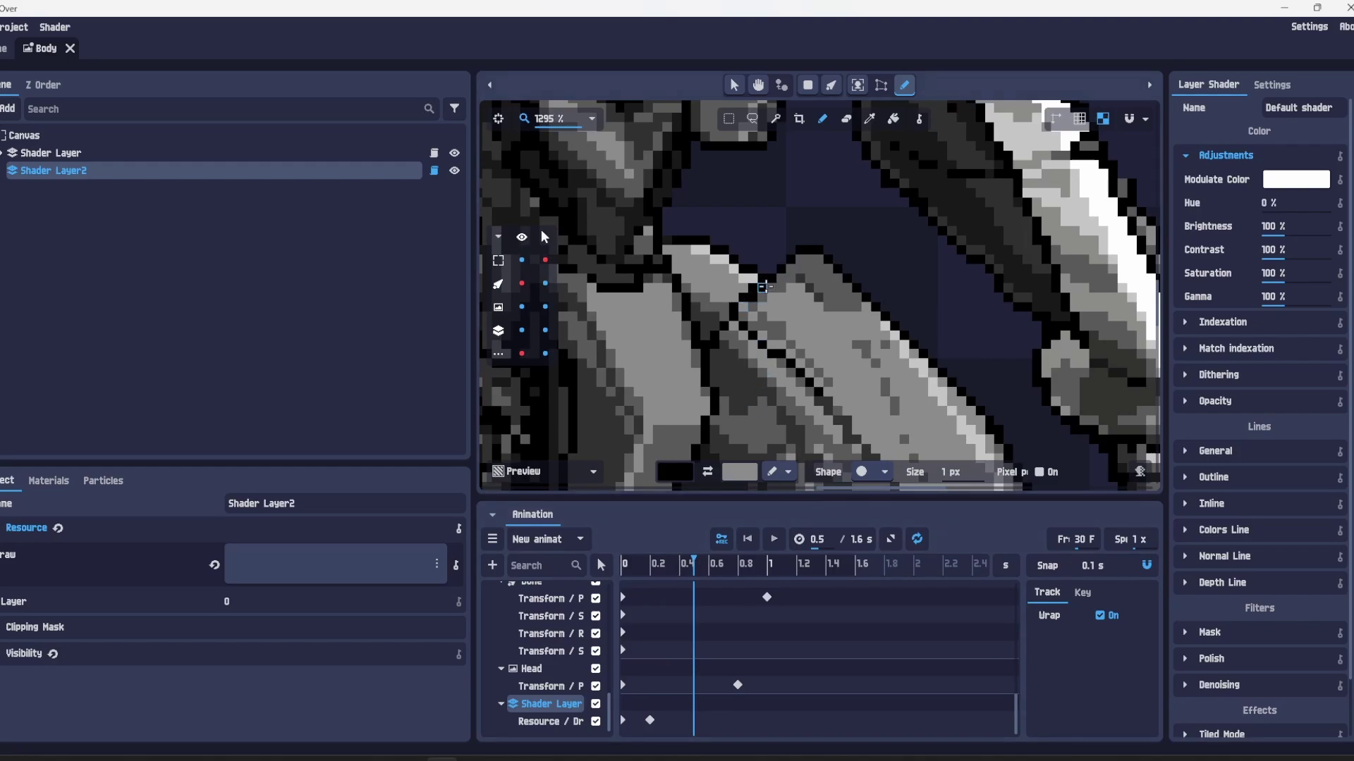
pyautogui.moveTo(693, 567); pyautogui.dragTo(618, 575)
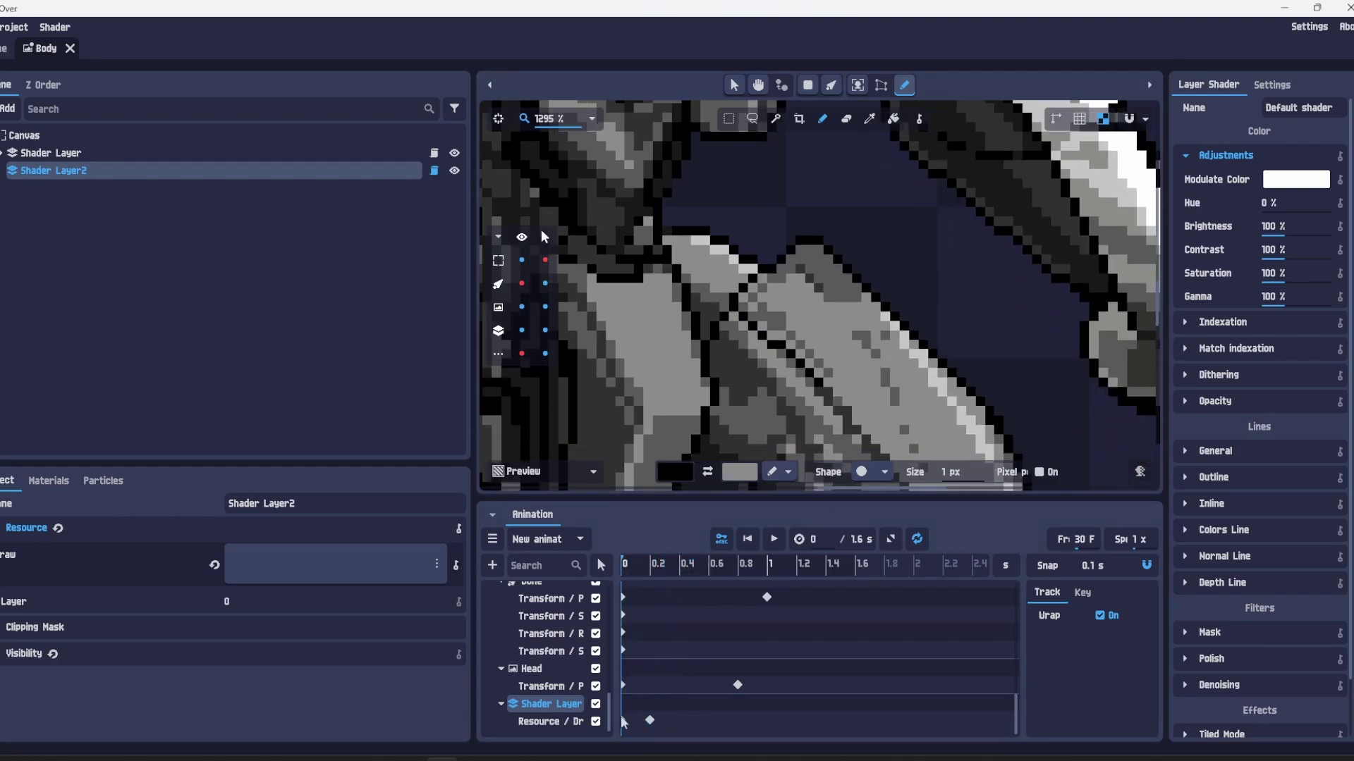
# - Duplicate the Shader Layer's Resource/Draw key to 0.3 s and move the playhead back to 0.2 s
pyautogui.click(624, 721)
pyautogui.rightClick(666, 715)
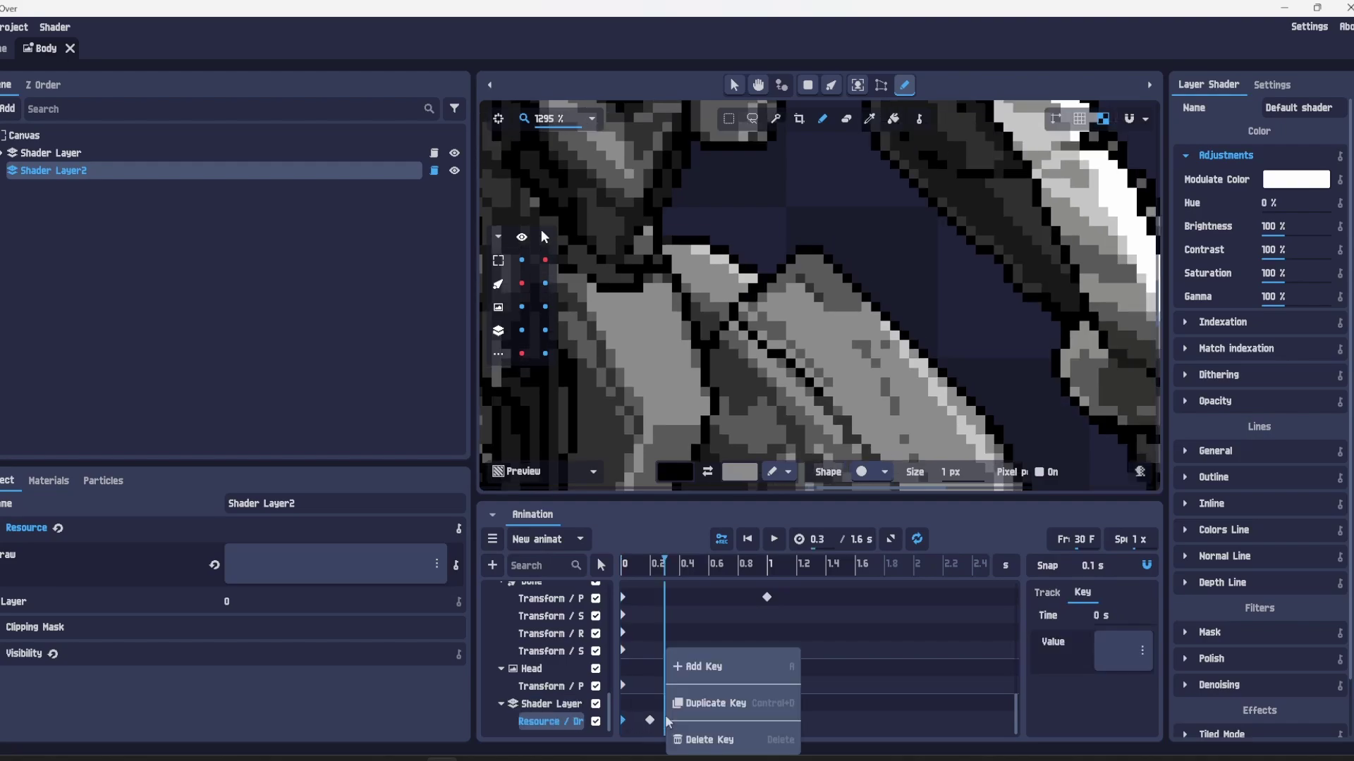
pyautogui.click(681, 700)
pyautogui.moveTo(667, 571); pyautogui.dragTo(606, 566)
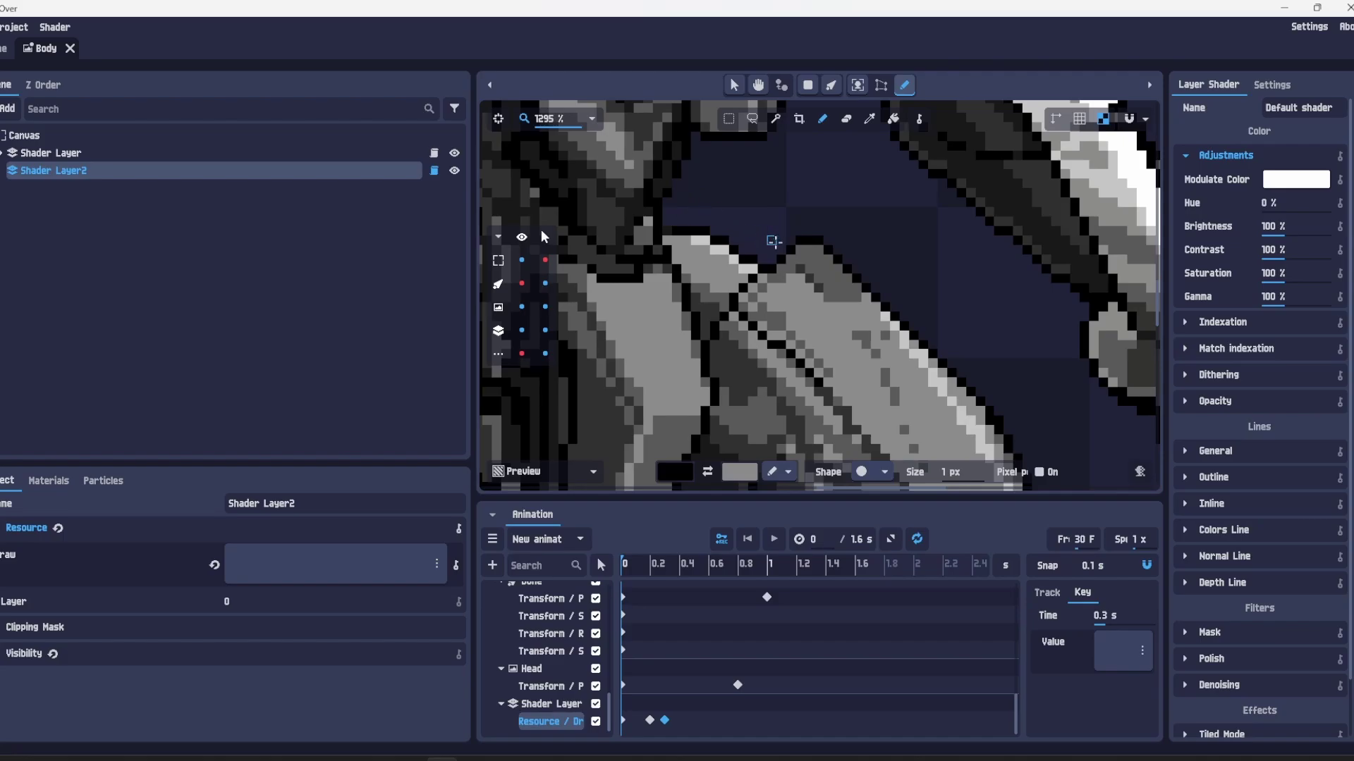
# - Switch to rectangular selection, then return to the Select tool to exit drawing mode
pyautogui.scroll(-3, 725, 163)
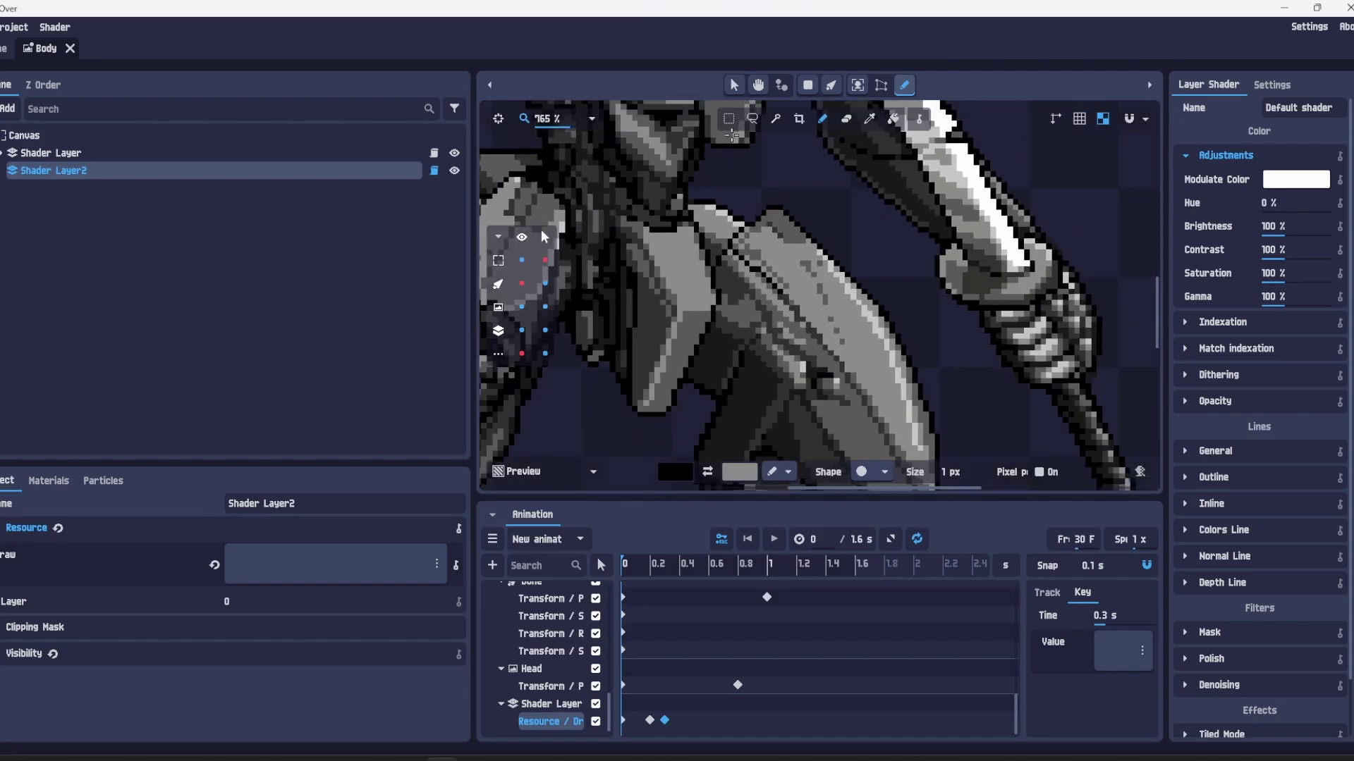
pyautogui.click(731, 120)
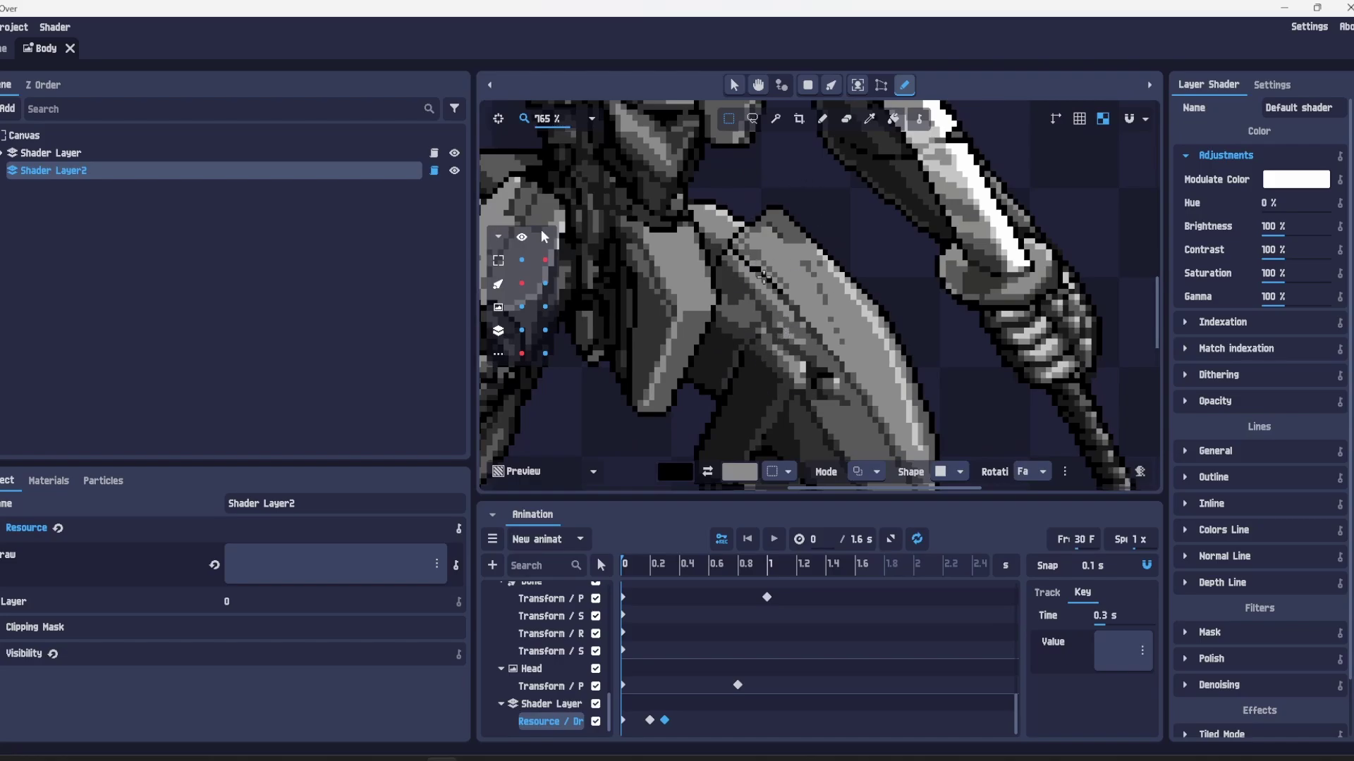
pyautogui.click(902, 91)
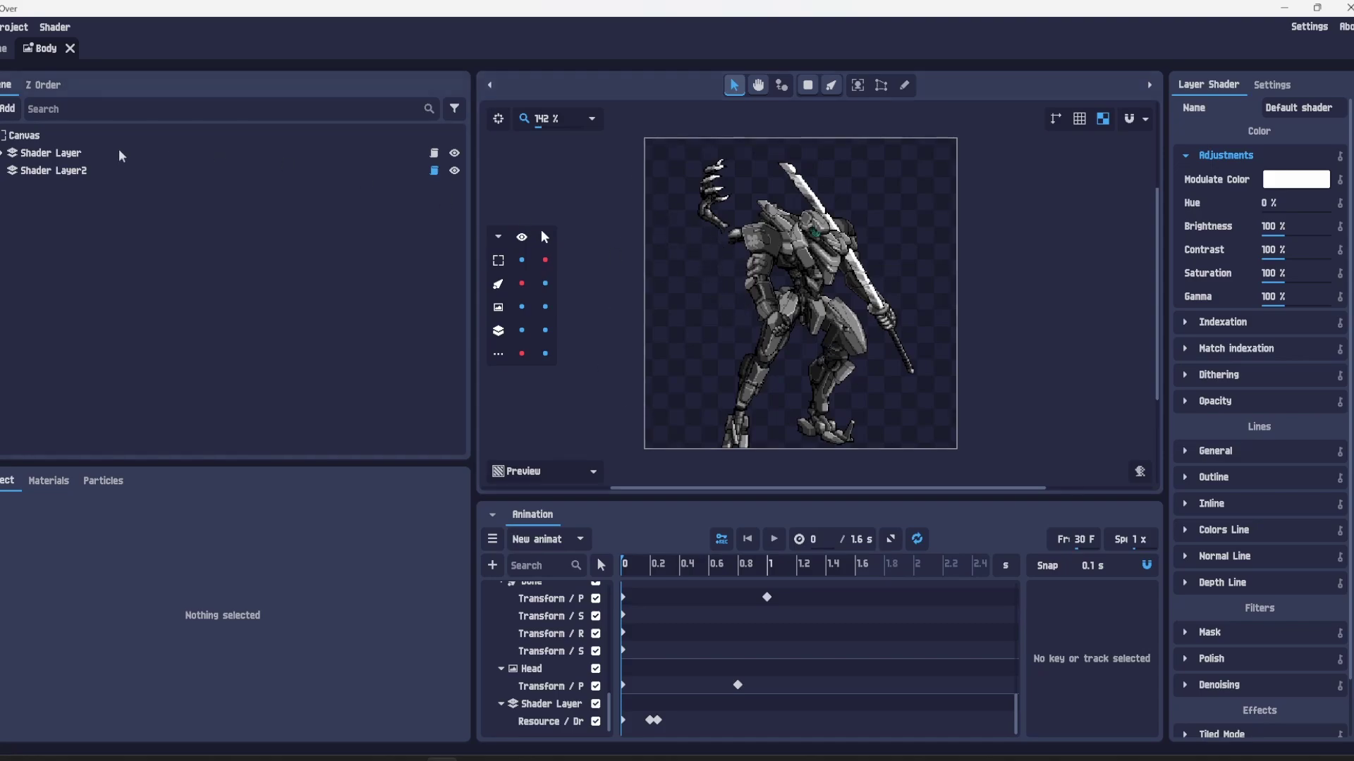
# - Create a new project of type 3D after briefly checking the export settings
pyautogui.click(12, 28)
pyautogui.click(57, 129)
pyautogui.click(813, 194)
pyautogui.click(12, 28)
pyautogui.click(32, 51)
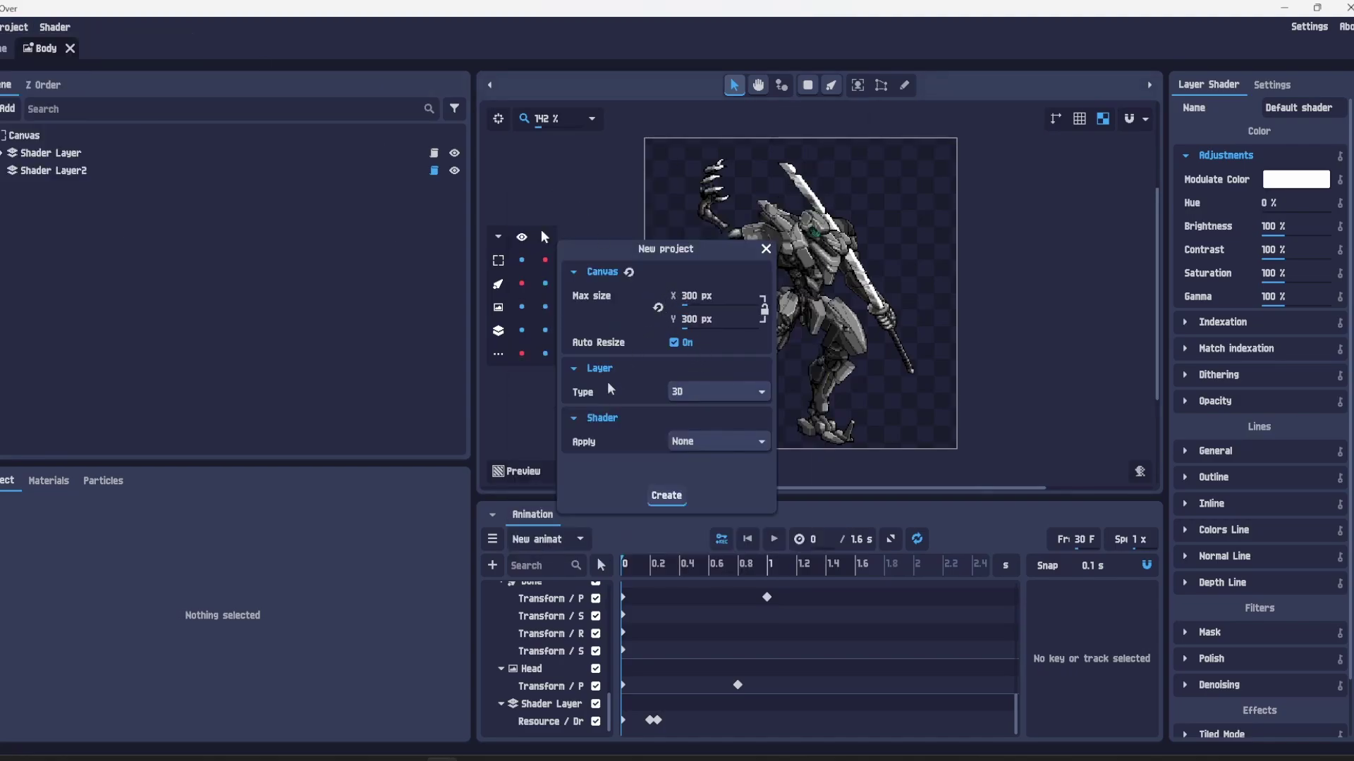
pyautogui.click(712, 392)
pyautogui.click(691, 435)
pyautogui.click(669, 494)
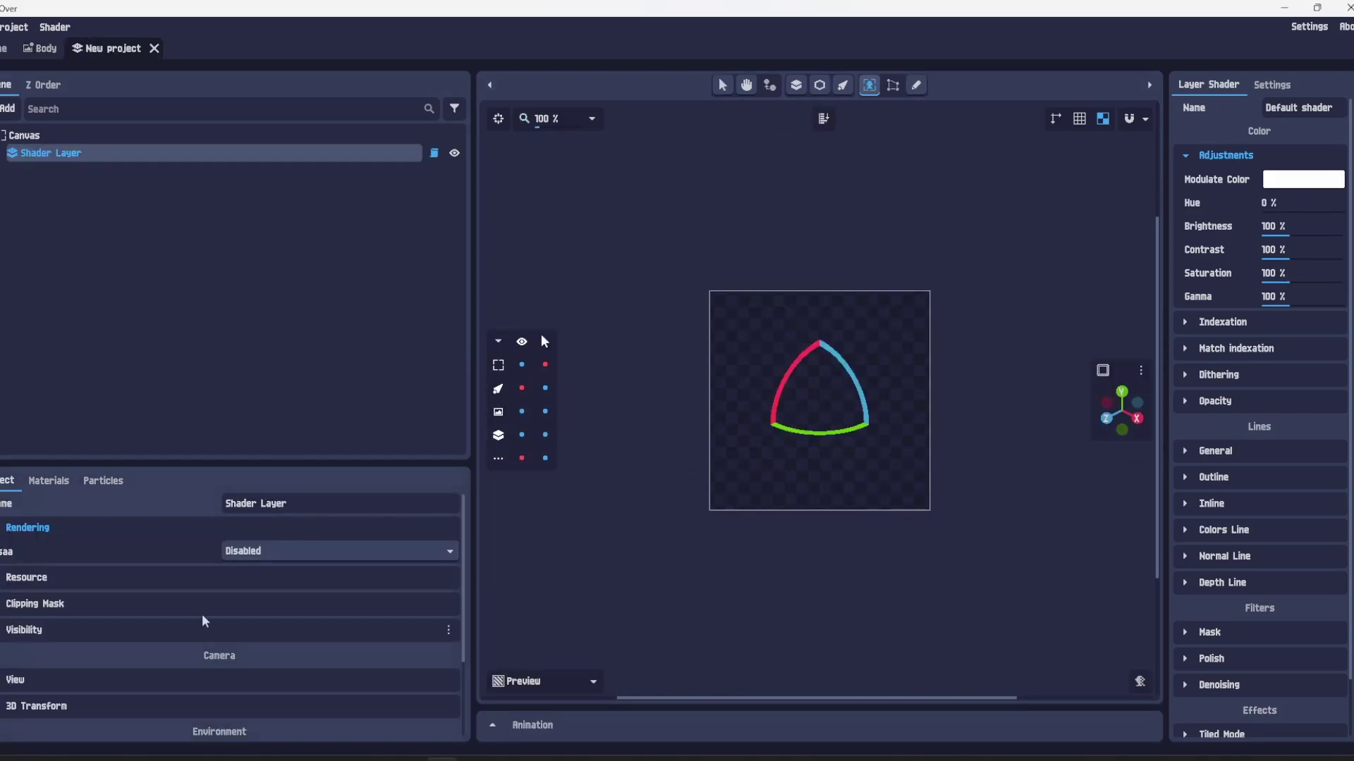
# - Set the camera's 3D Transform Rotation X and Y both to 0
pyautogui.scroll(-1, 206, 618)
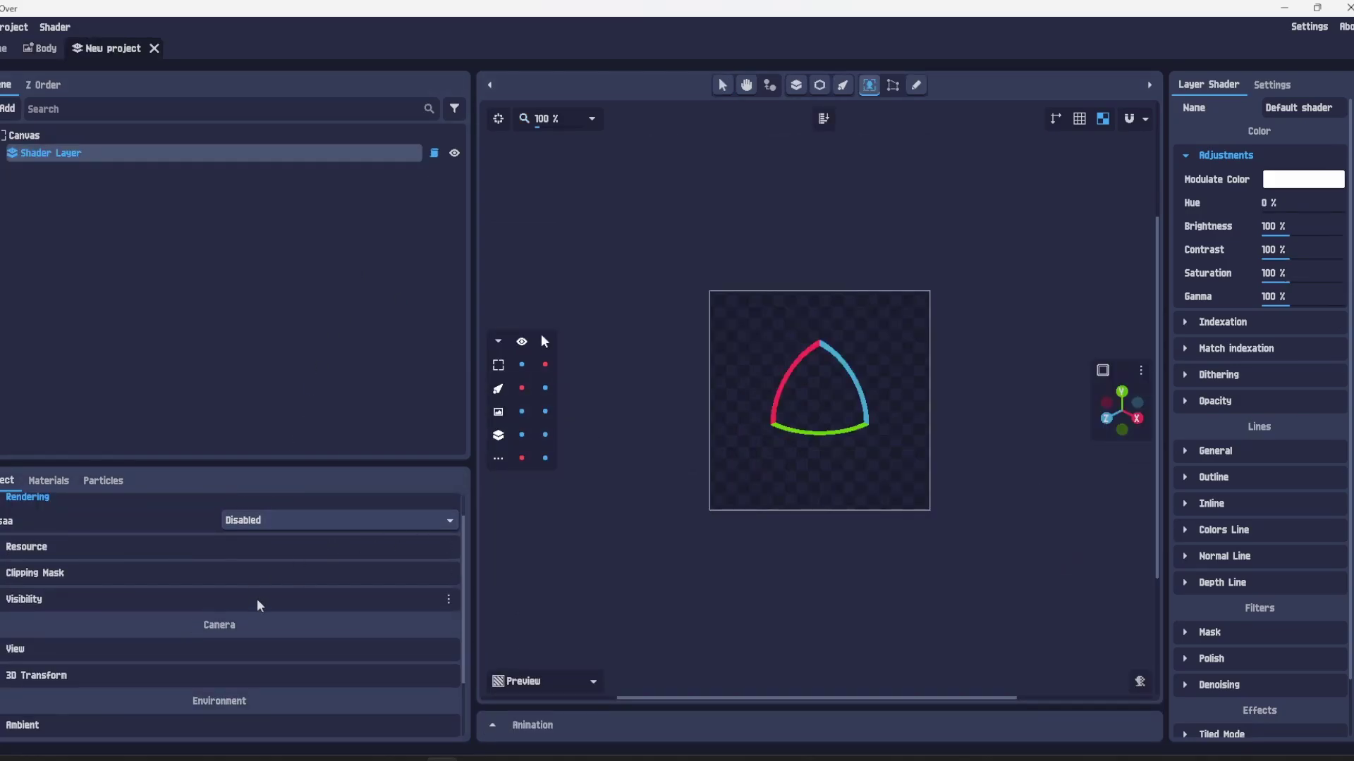
pyautogui.click(123, 677)
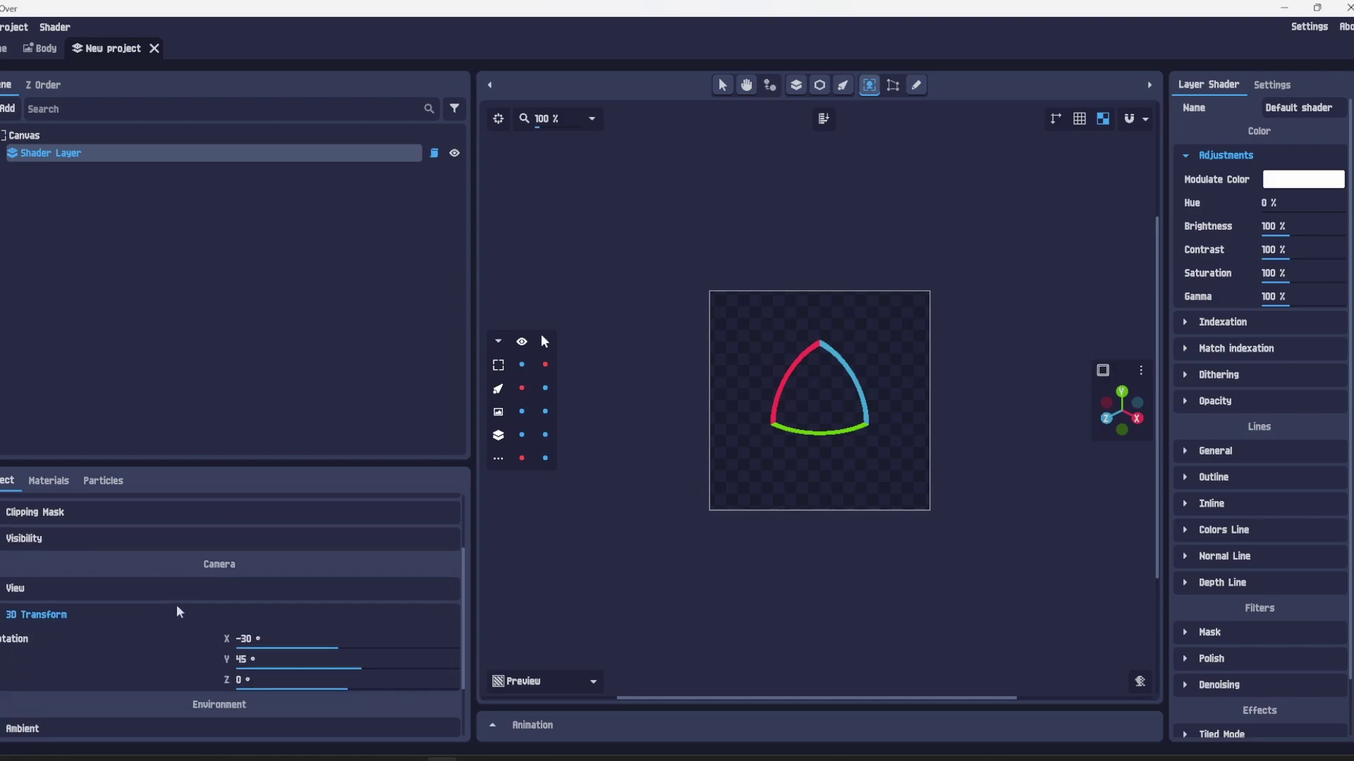
pyautogui.scroll(-1, 268, 606)
pyautogui.click(268, 610)
pyautogui.press('BackSpace')
pyautogui.write('0')
pyautogui.press('Return')
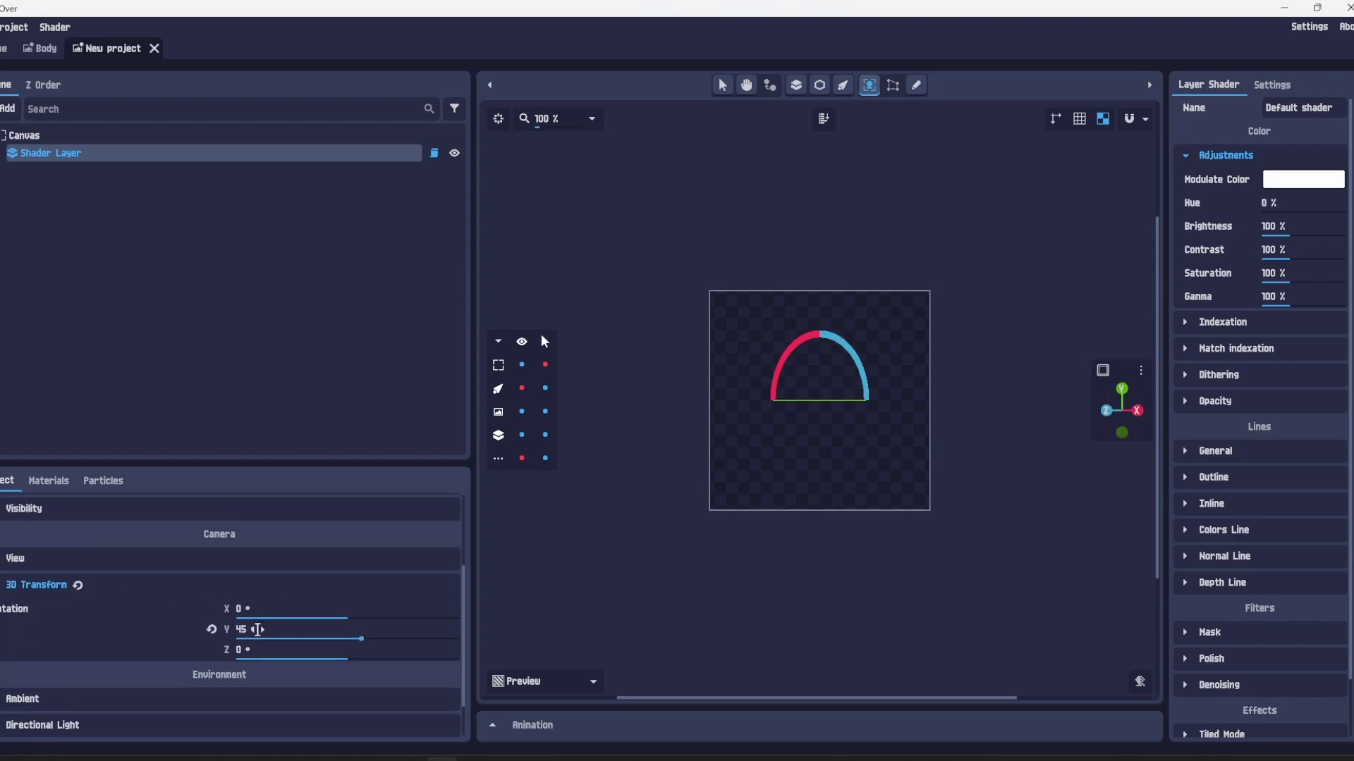
pyautogui.click(257, 629)
pyautogui.write('0')
pyautogui.press('Return')
pyautogui.click(45, 591)
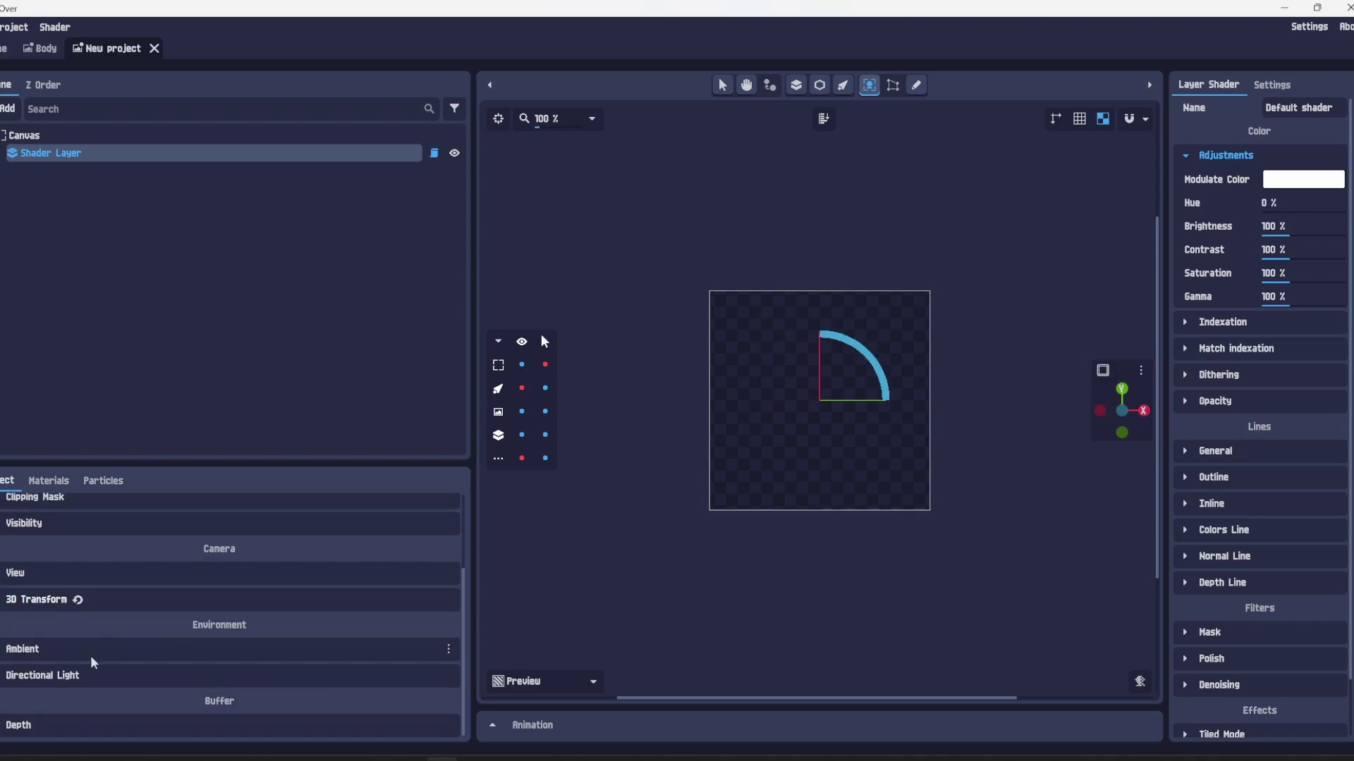
# - Expand the Ambient Light settings, view its colour, then expand the Directional Light settings
pyautogui.click(76, 657)
pyautogui.click(247, 667)
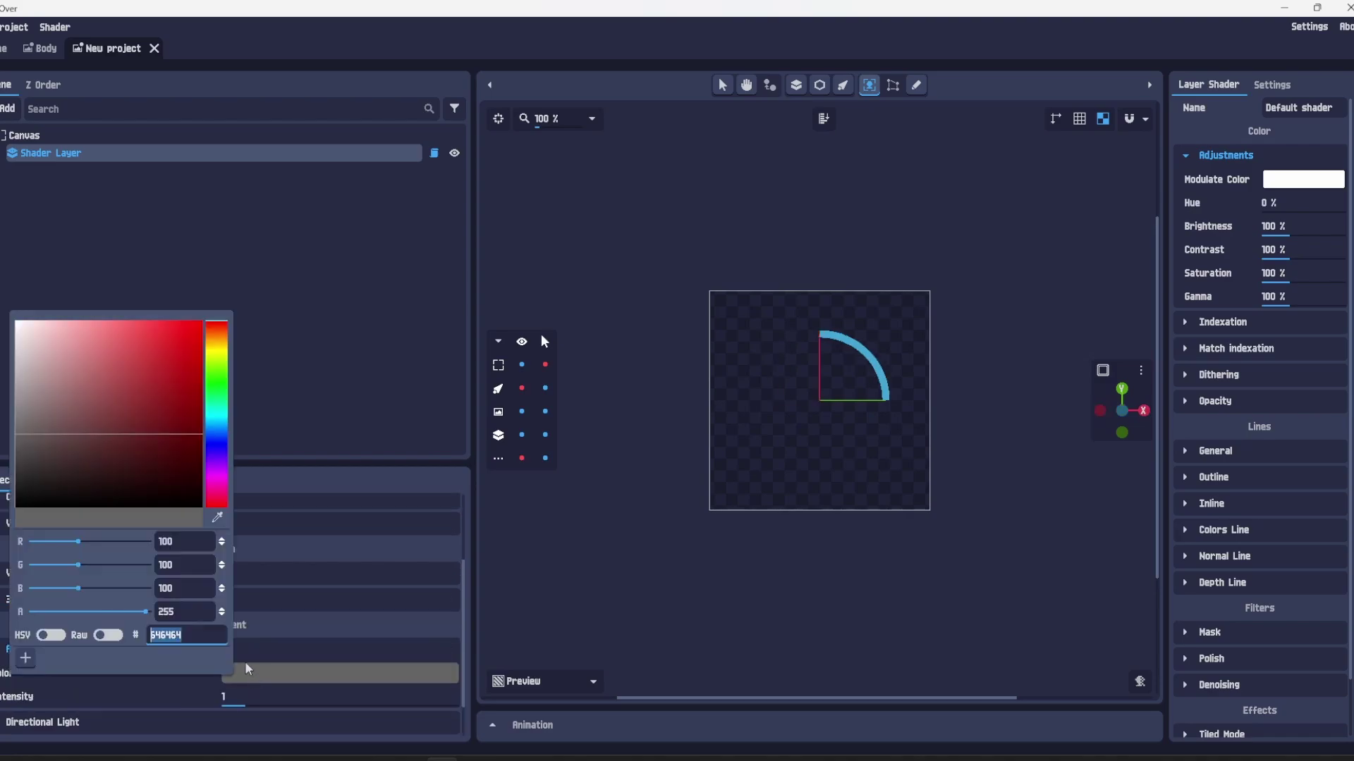
pyautogui.click(311, 320)
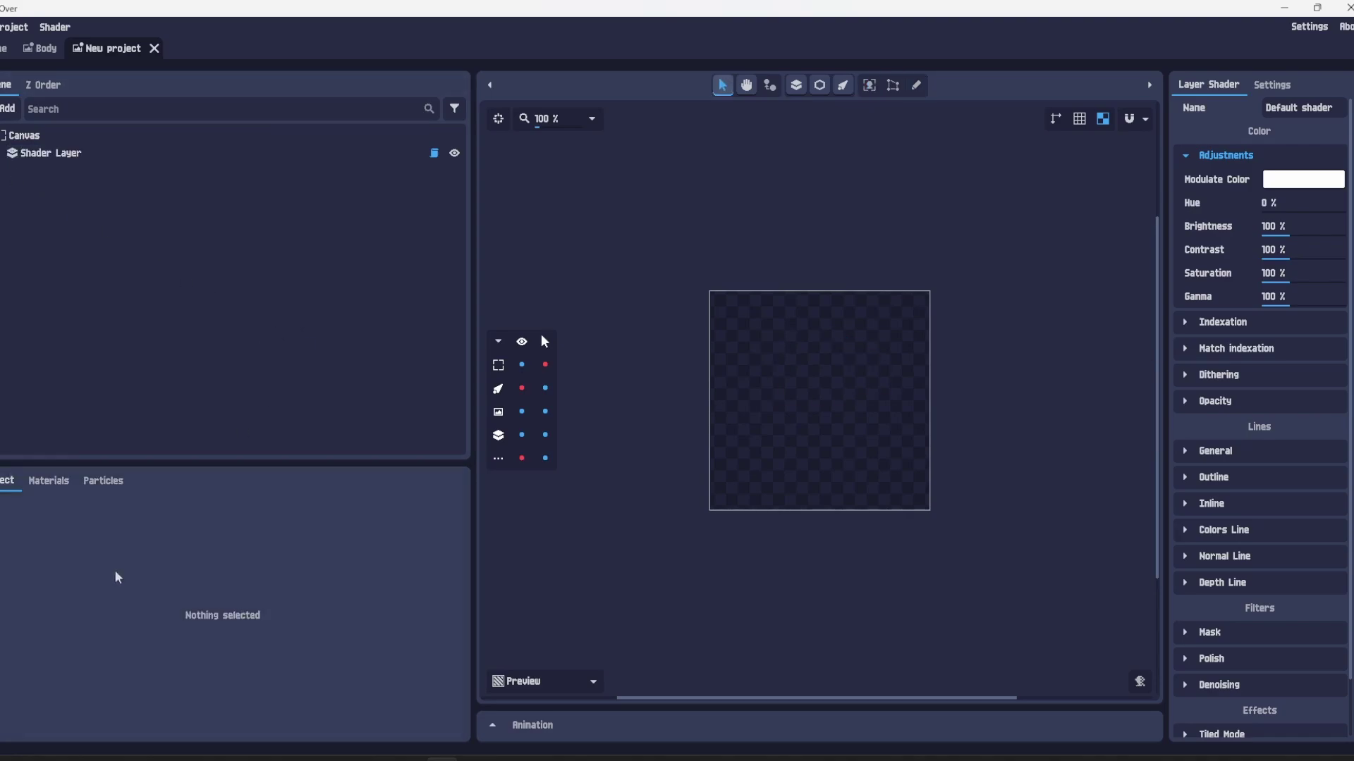
pyautogui.click(53, 156)
pyautogui.scroll(-5, 106, 634)
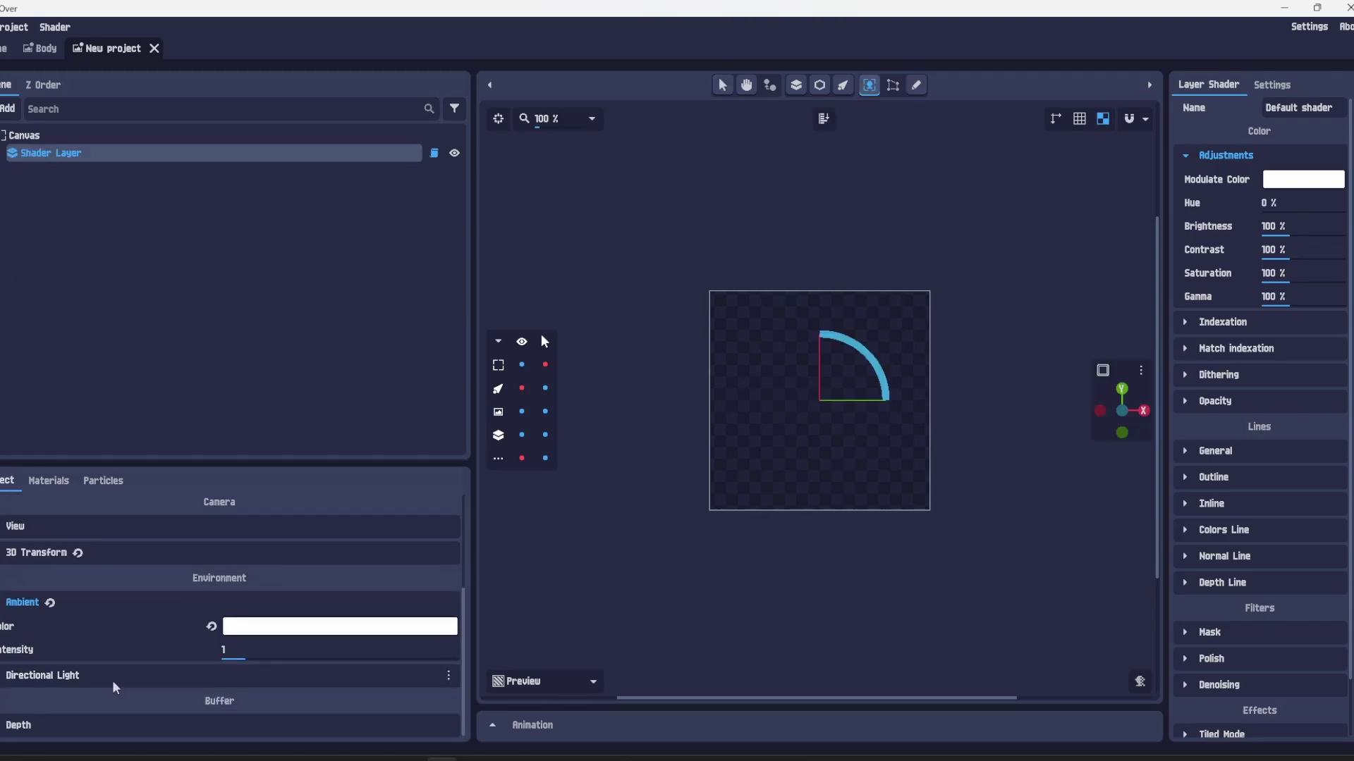
pyautogui.click(181, 674)
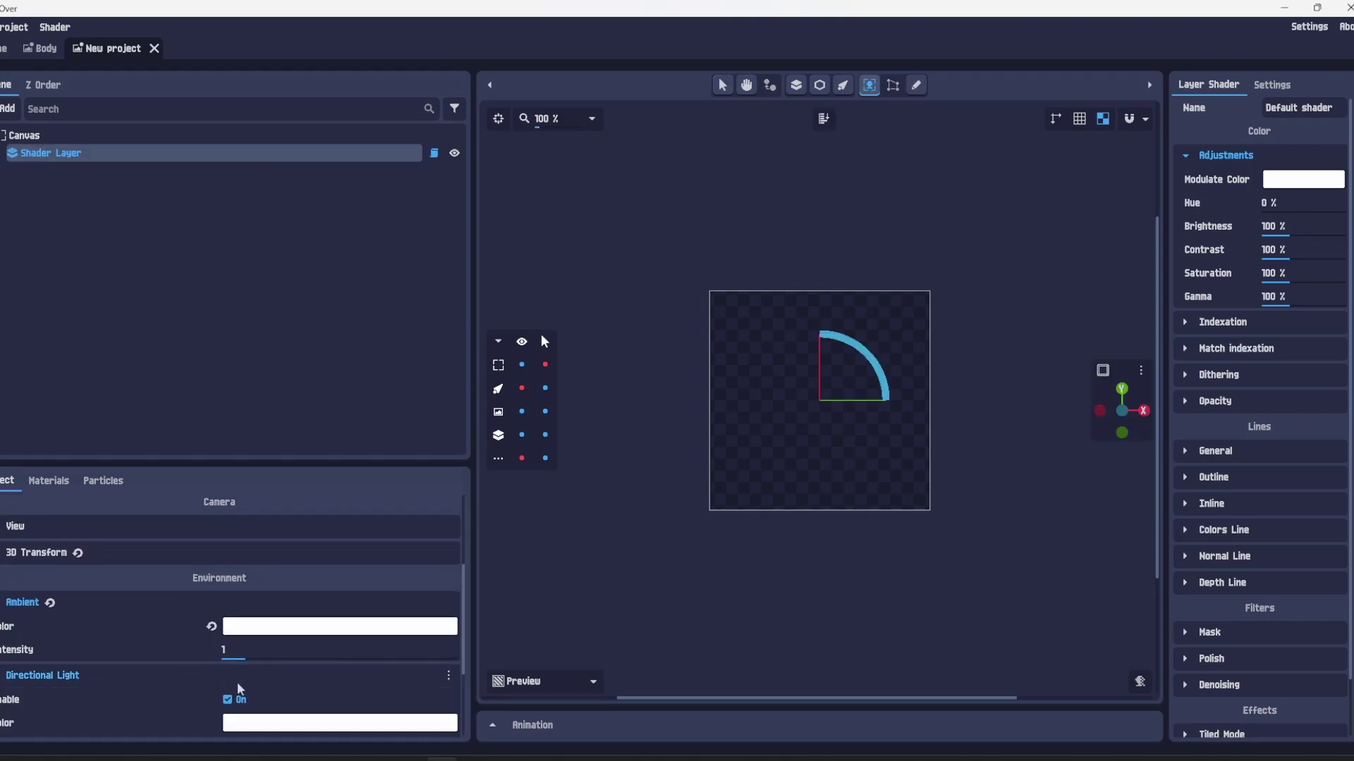
# - Add a 3D Animated Image to the Shader Layer from Body_export_New in the Acastus folder
pyautogui.click(206, 295)
pyautogui.click(53, 158)
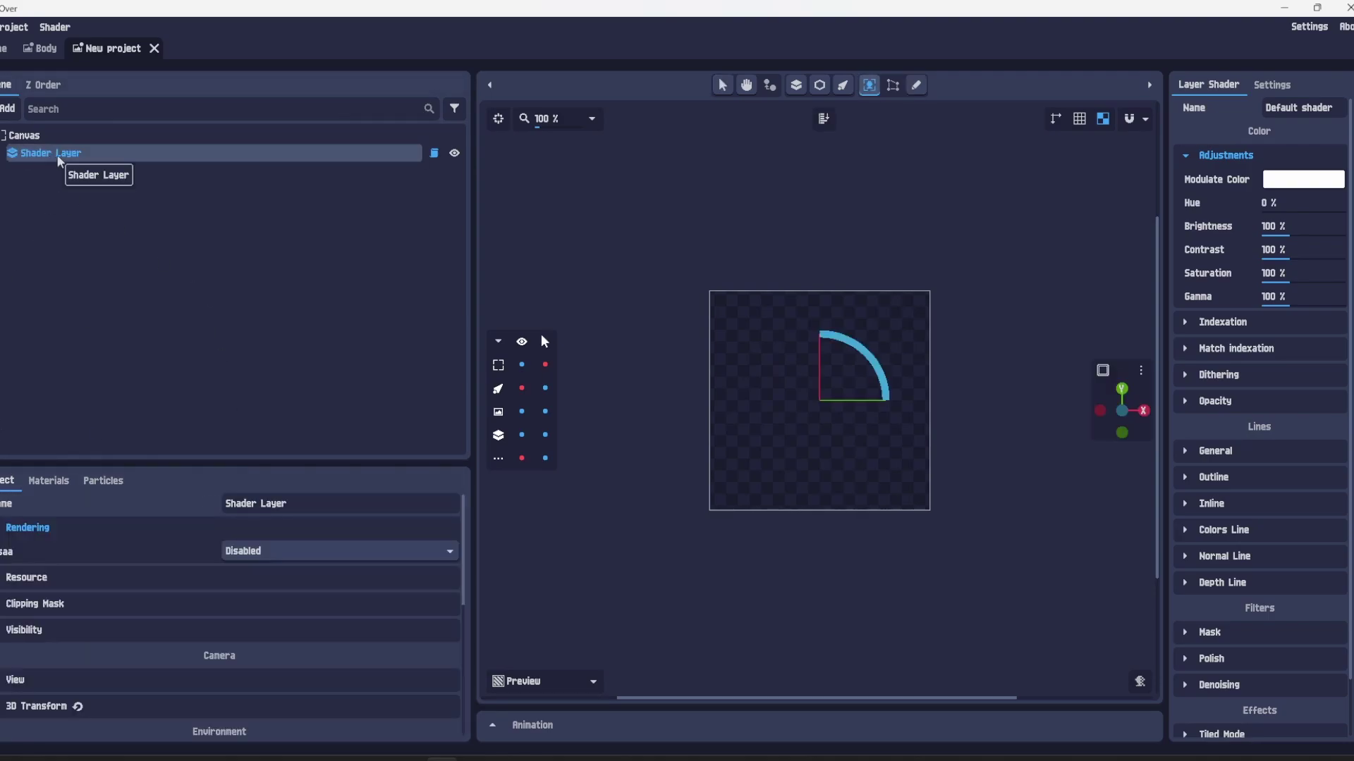
pyautogui.rightClick(59, 162)
pyautogui.click(80, 181)
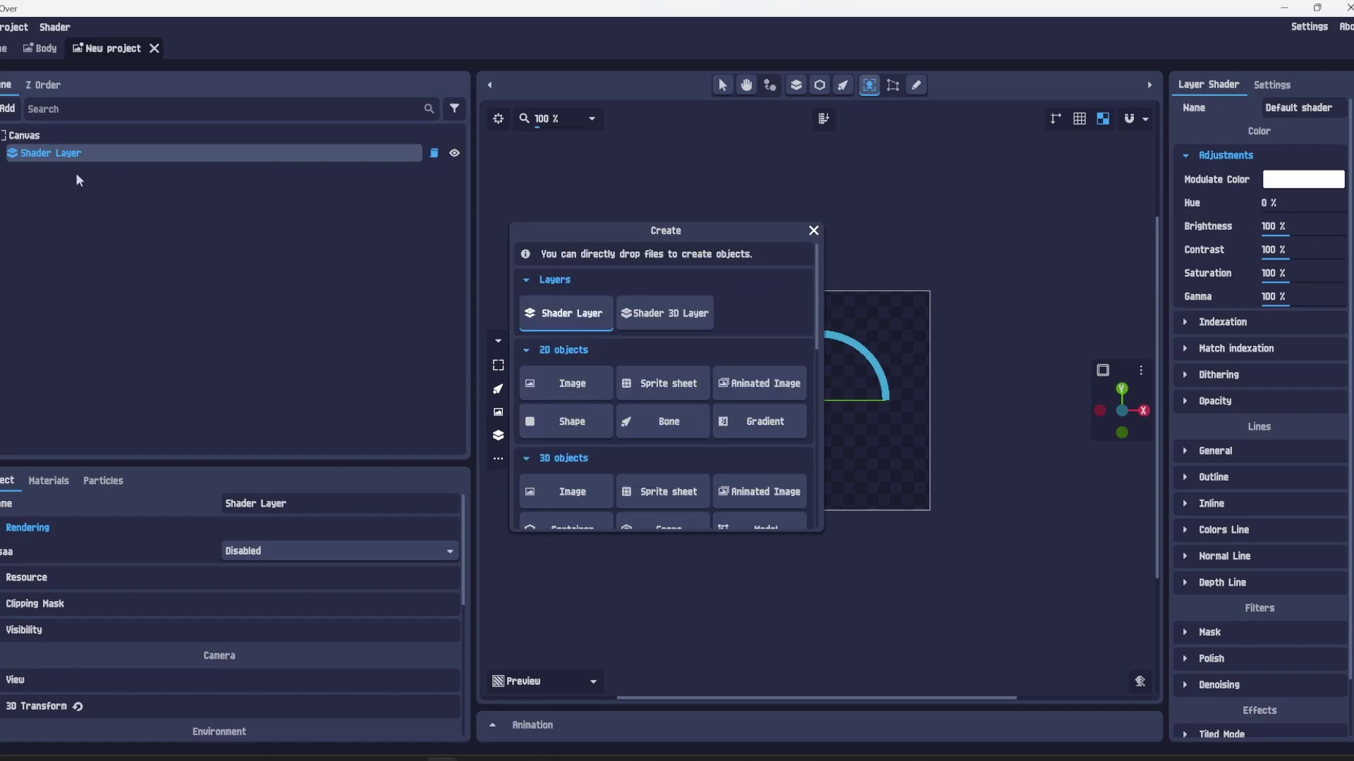
pyautogui.click(735, 490)
pyautogui.click(86, 318)
pyautogui.doubleClick(227, 301)
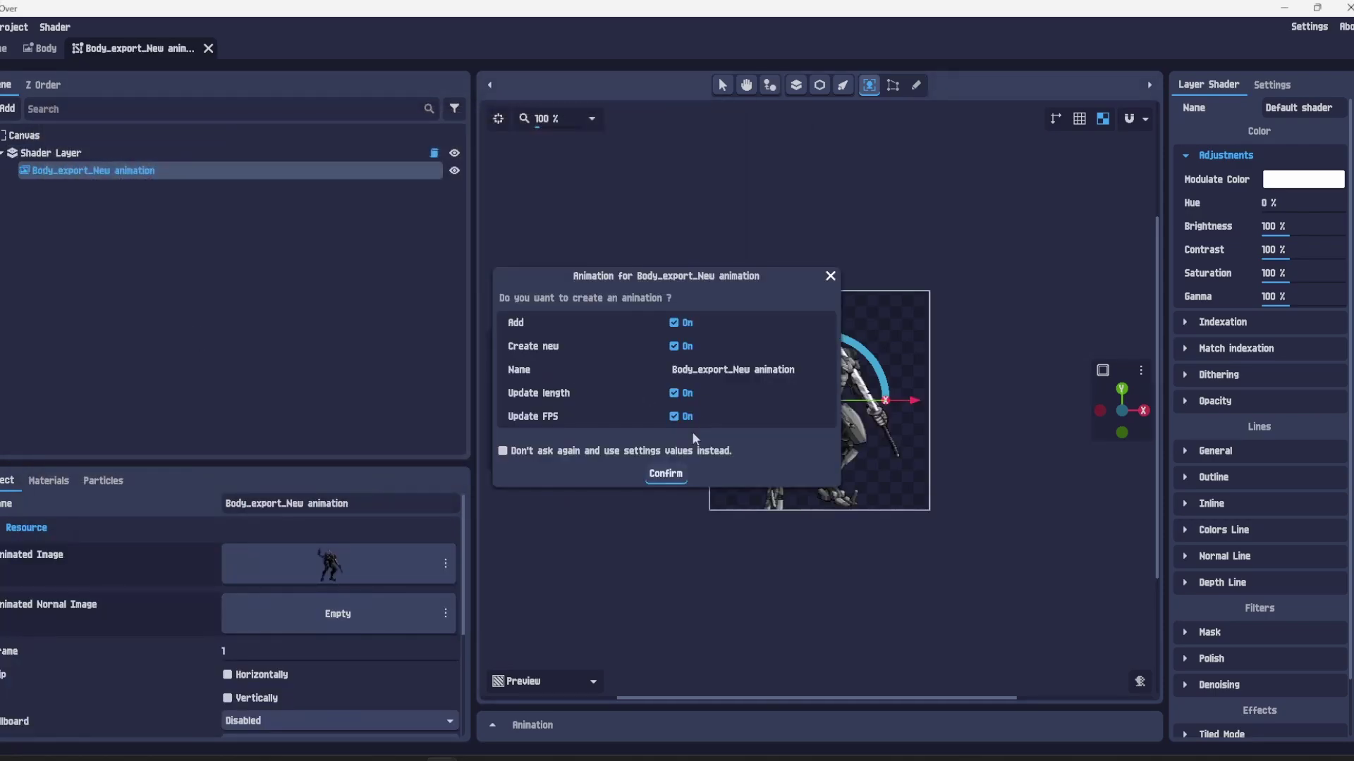
pyautogui.click(665, 474)
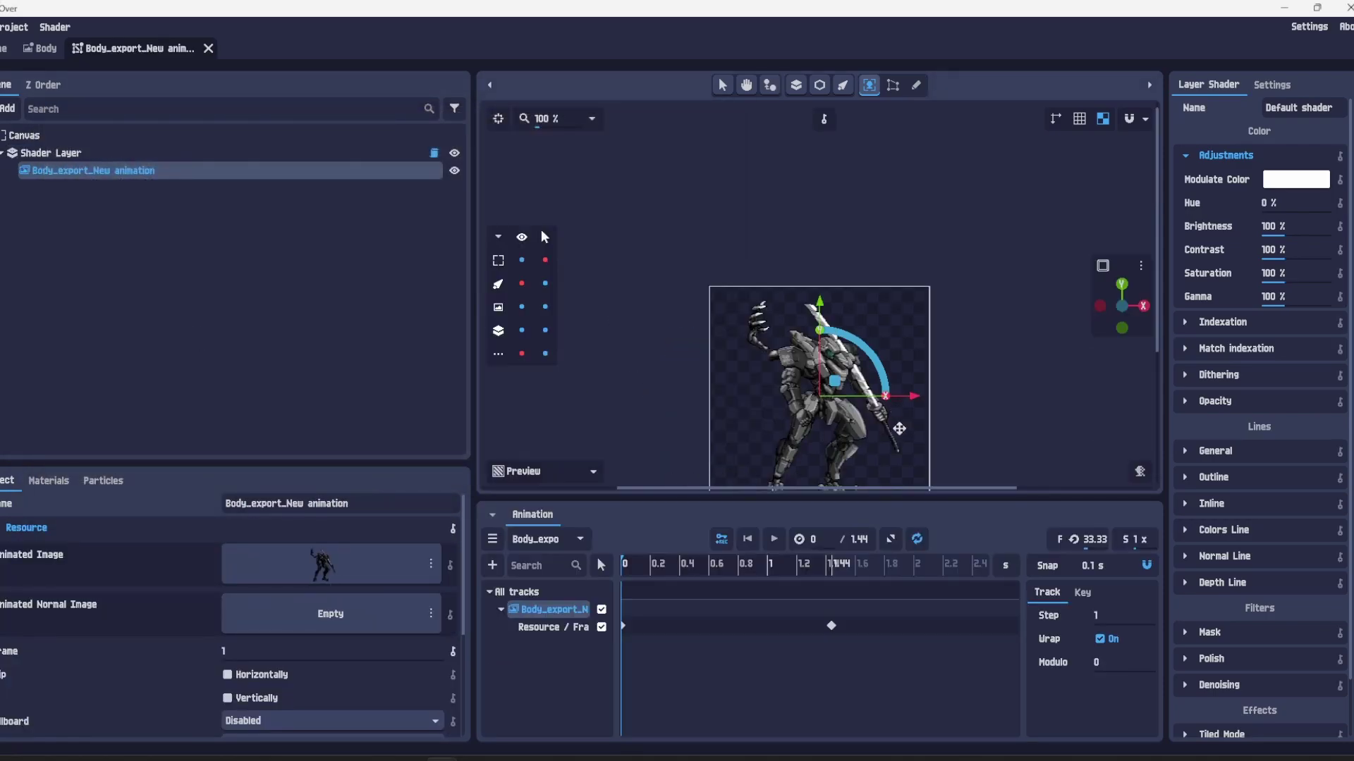
# - Turn off mipmaps and sharp bilinear filtering, and set pixel scaling to Fast RotSprite
pyautogui.scroll(2, 926, 443)
pyautogui.moveTo(941, 407); pyautogui.dragTo(928, 350)
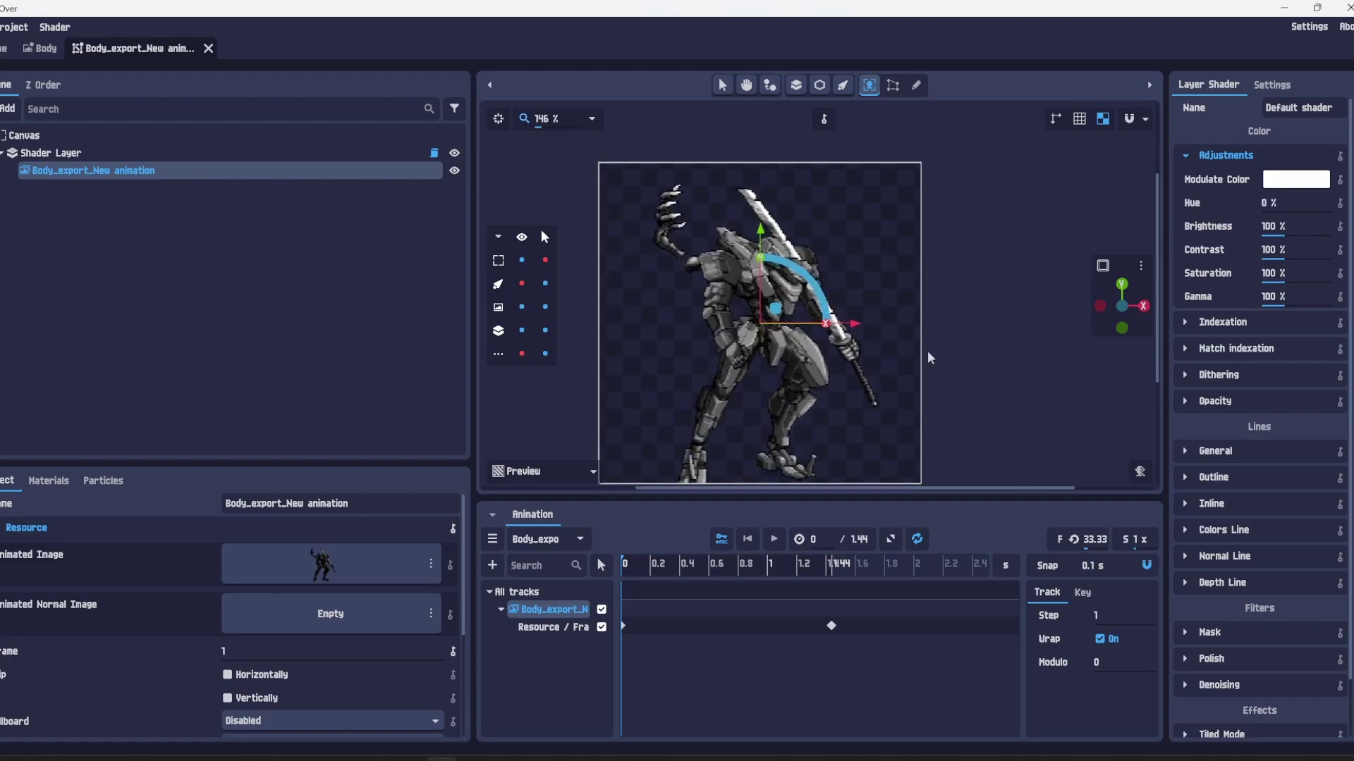
pyautogui.scroll(-3, 120, 612)
pyautogui.click(107, 615)
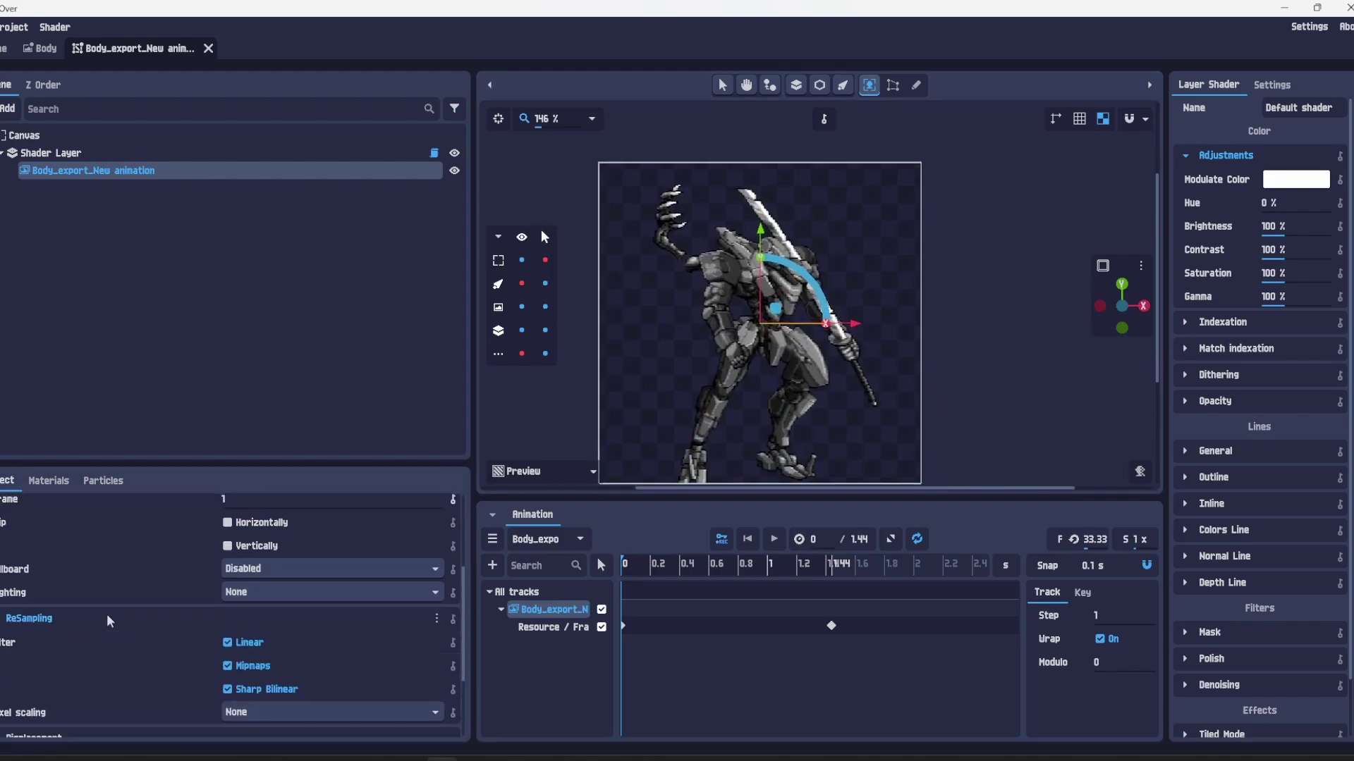
pyautogui.click(251, 666)
pyautogui.click(248, 688)
pyautogui.click(247, 705)
pyautogui.click(263, 741)
# - Rescale the animation length to 1.6 s, set 30 fps, and preview playback
pyautogui.click(891, 539)
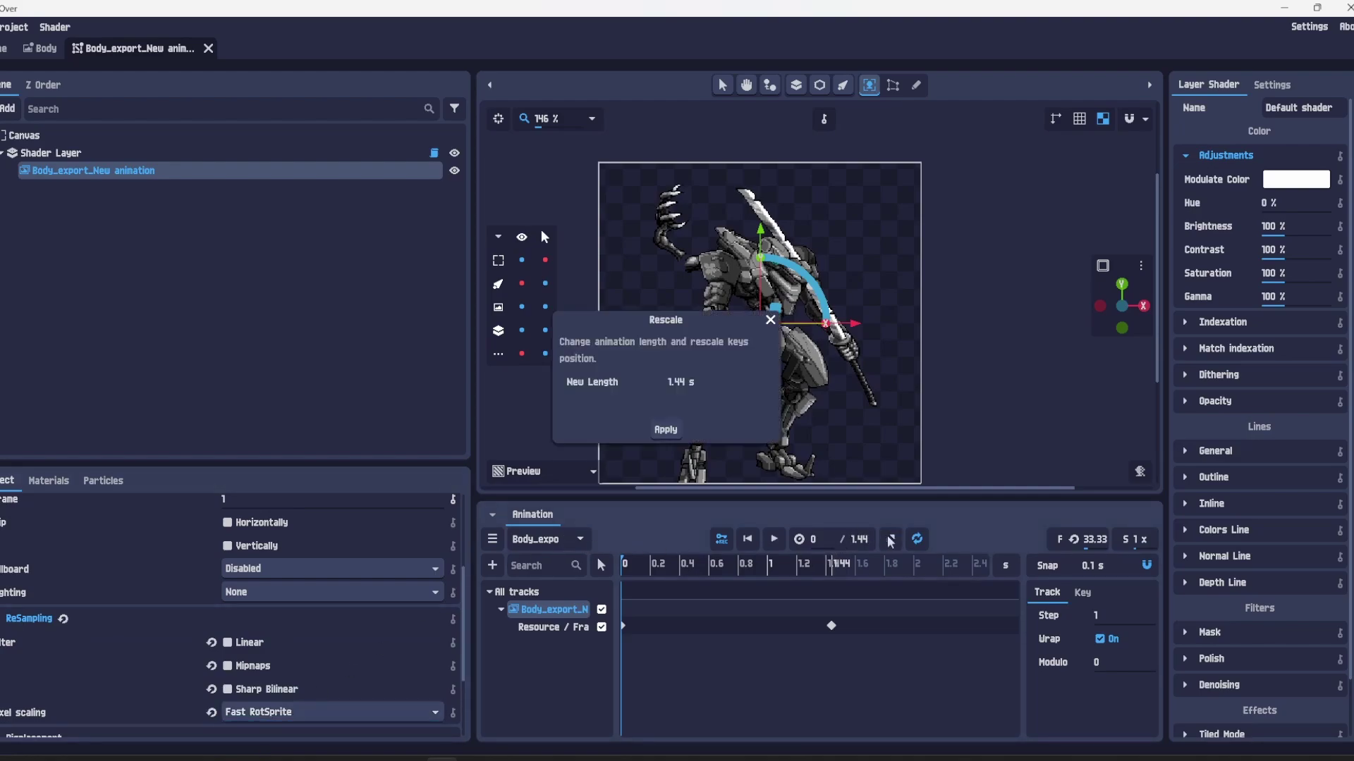
pyautogui.click(707, 386)
pyautogui.write('1.6')
pyautogui.click(665, 430)
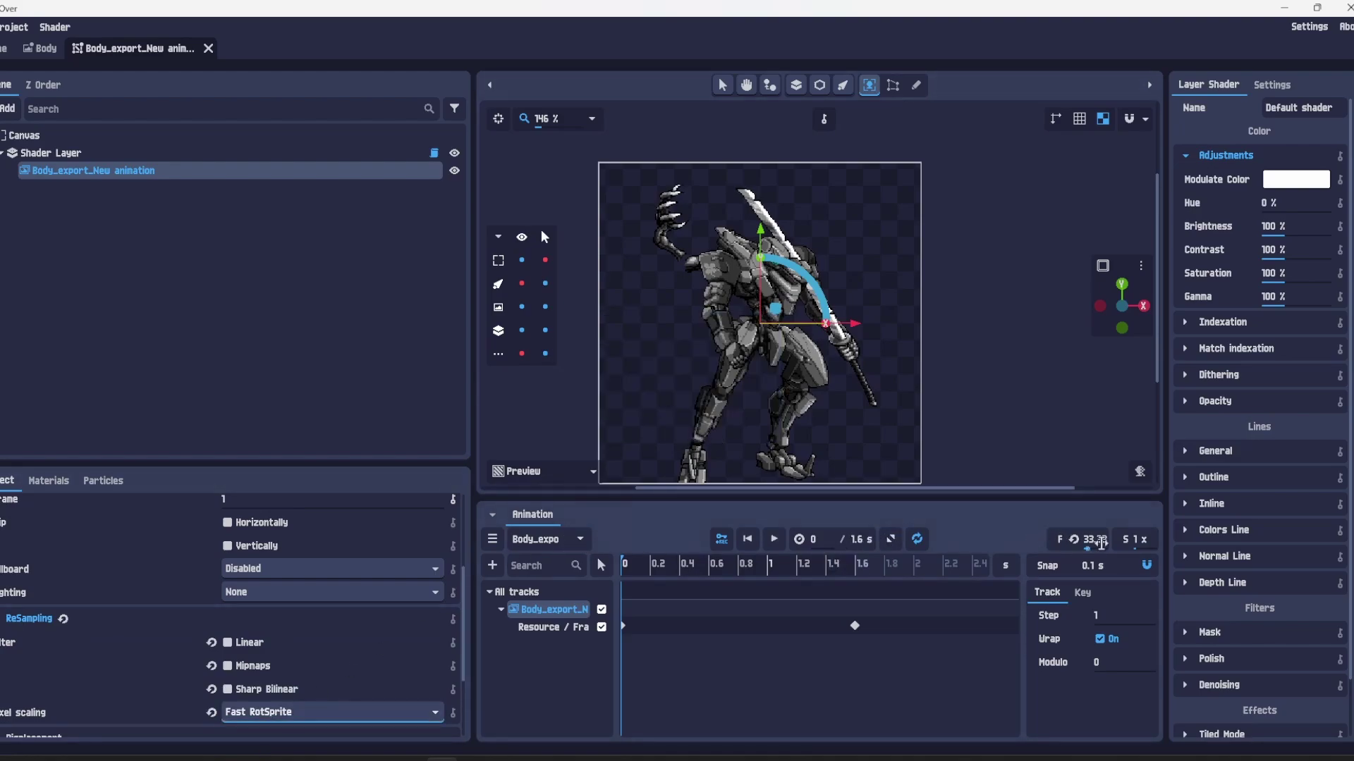
pyautogui.click(1102, 543)
pyautogui.write('30')
pyautogui.press('Return')
pyautogui.click(774, 538)
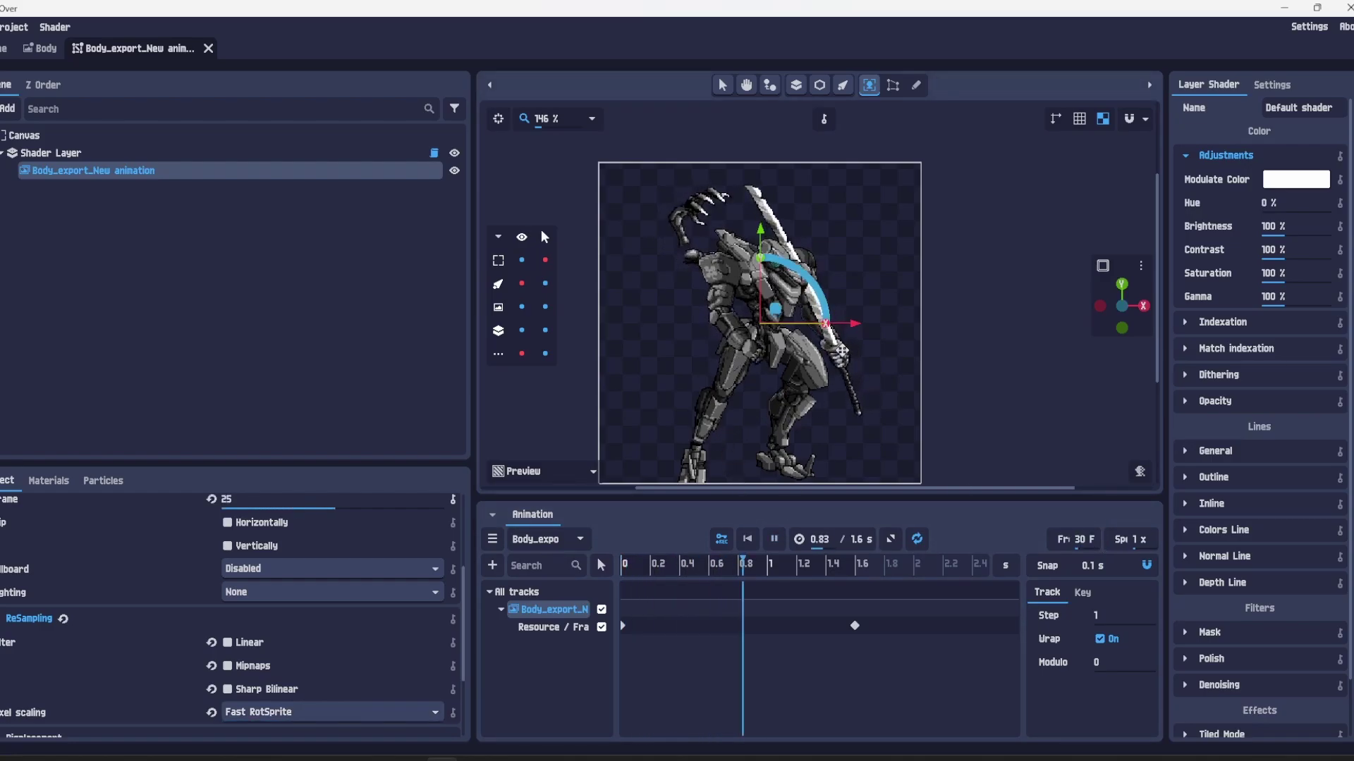
pyautogui.click(197, 206)
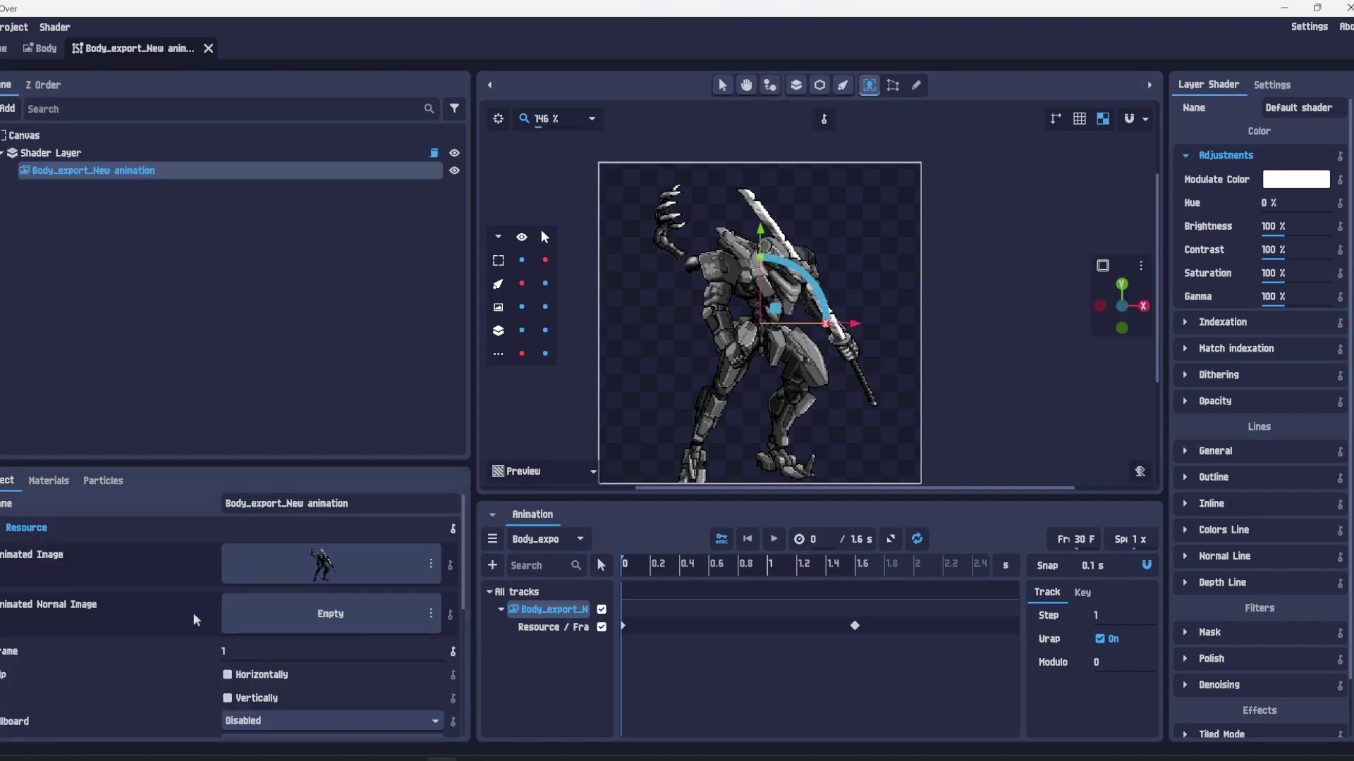
pyautogui.scroll(-3, 194, 614)
pyautogui.scroll(-3, 98, 716)
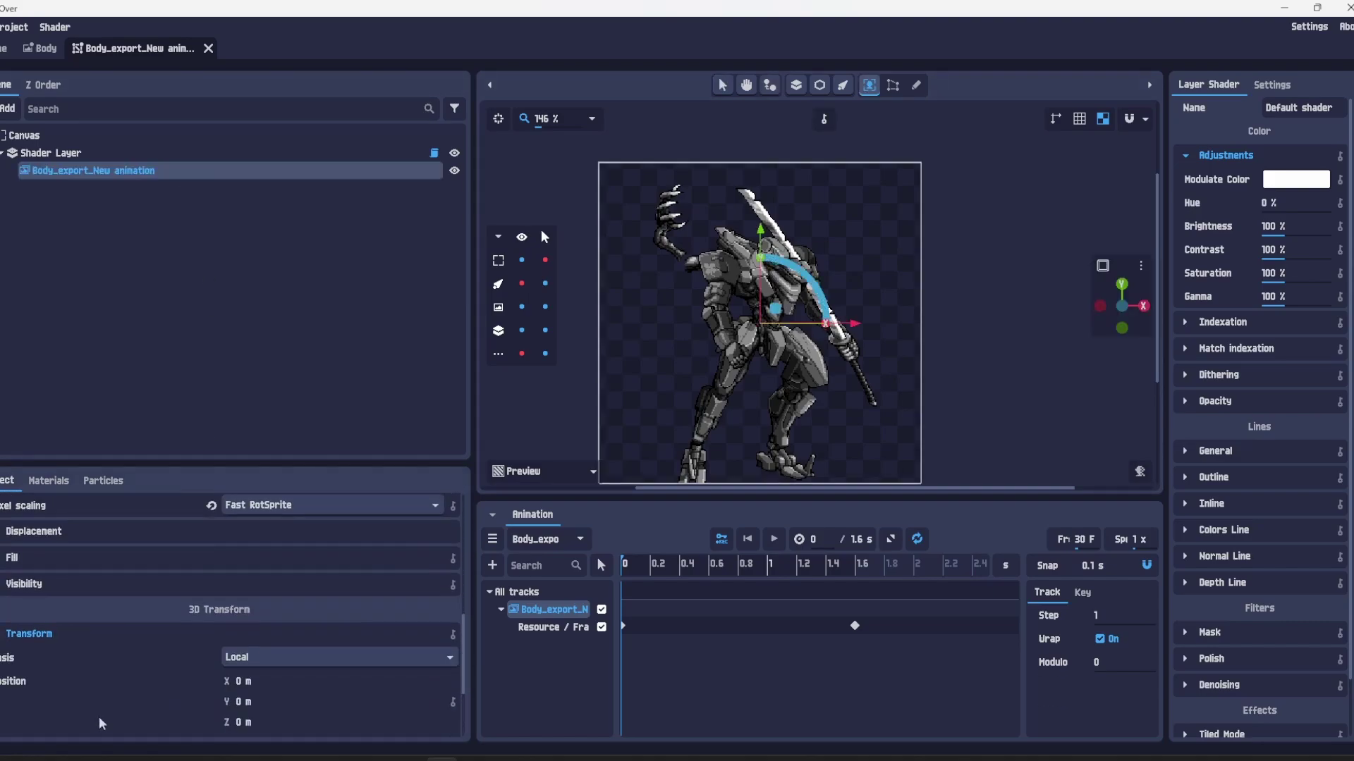
pyautogui.scroll(-4, 103, 716)
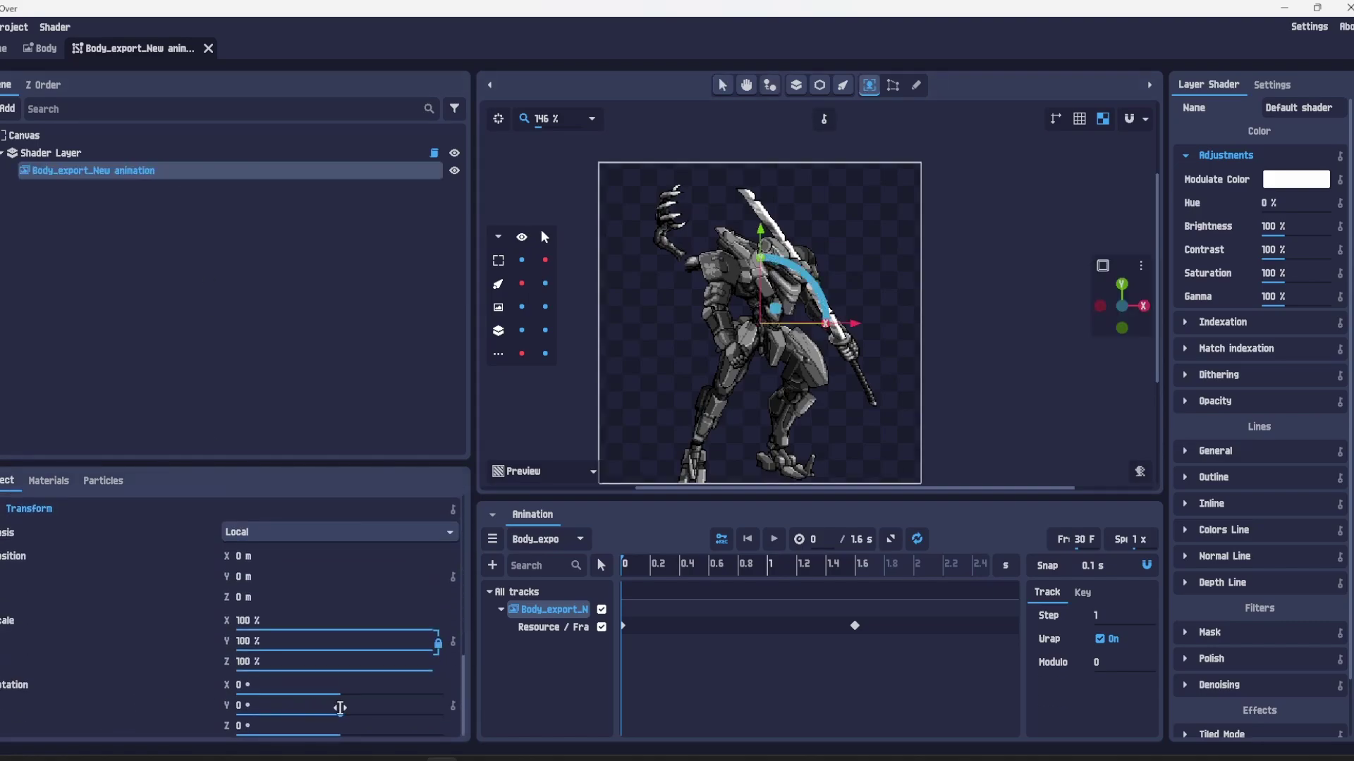
pyautogui.moveTo(344, 715); pyautogui.dragTo(408, 689)
pyautogui.click(206, 698)
pyautogui.scroll(-10, 226, 630)
pyautogui.scroll(3, 225, 632)
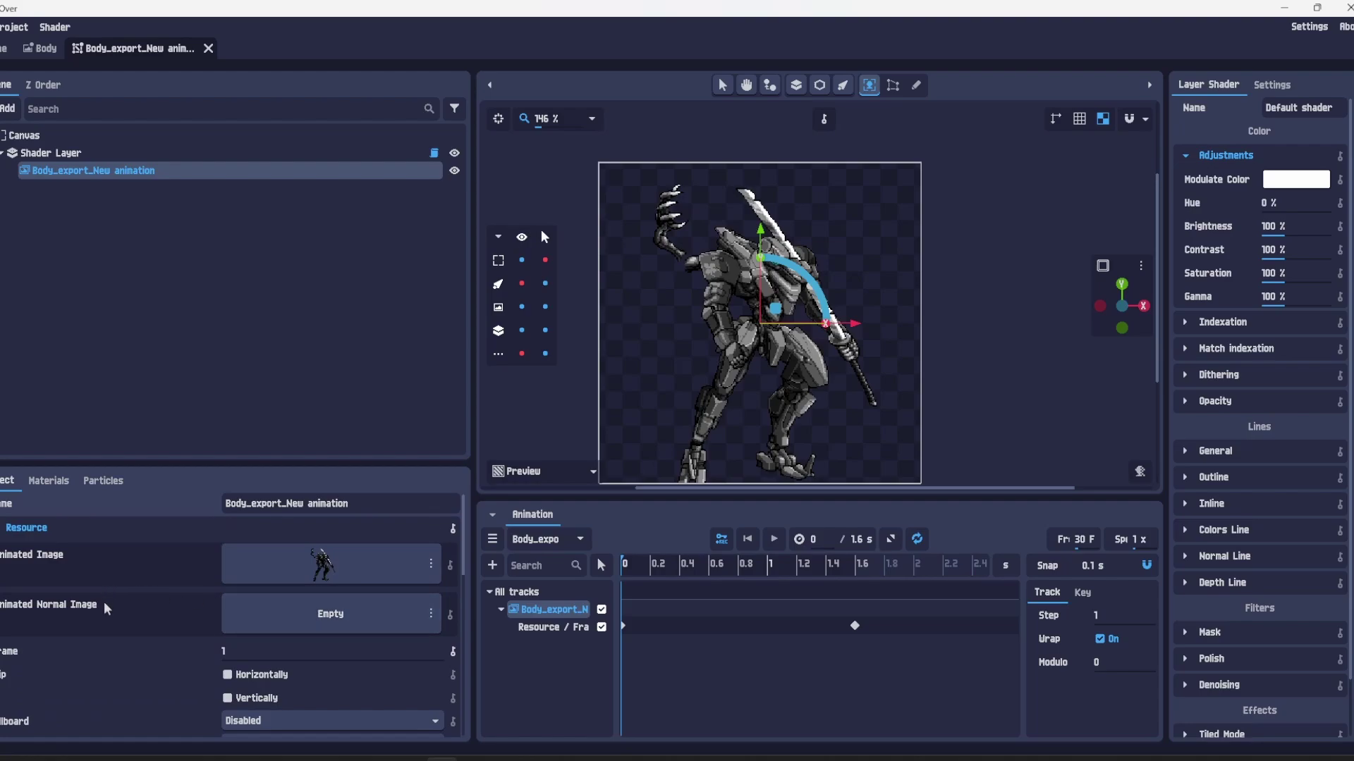
# - Generate the normal image from the animated image using Depth mode
pyautogui.click(431, 613)
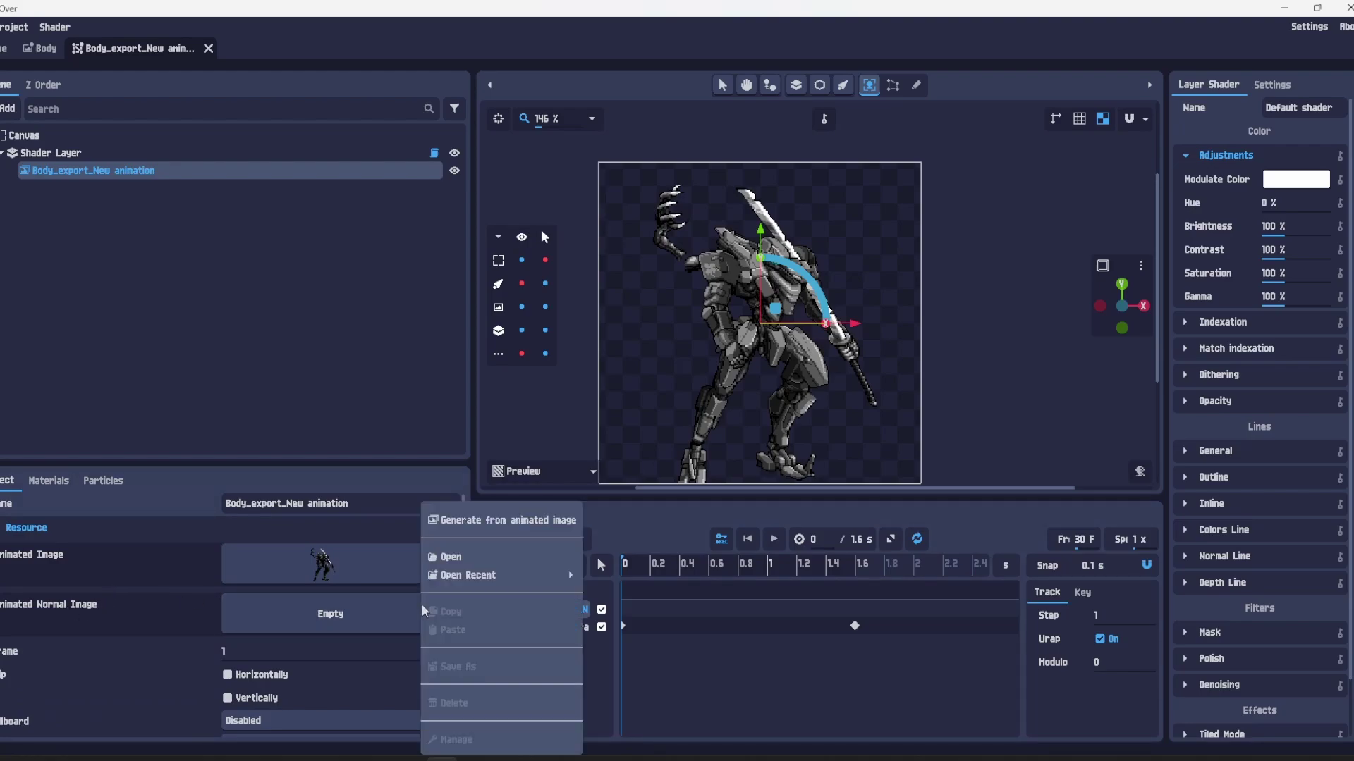
pyautogui.click(488, 522)
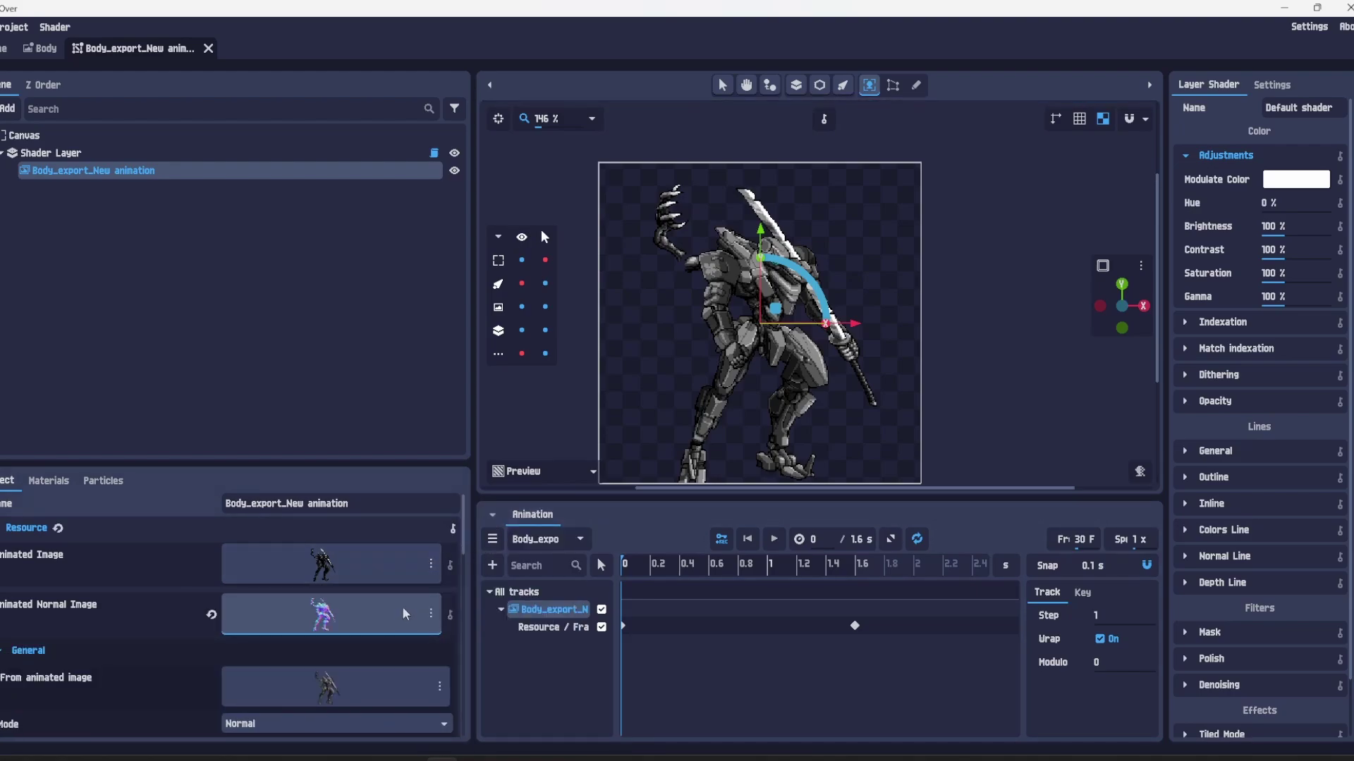
pyautogui.scroll(-1, 376, 616)
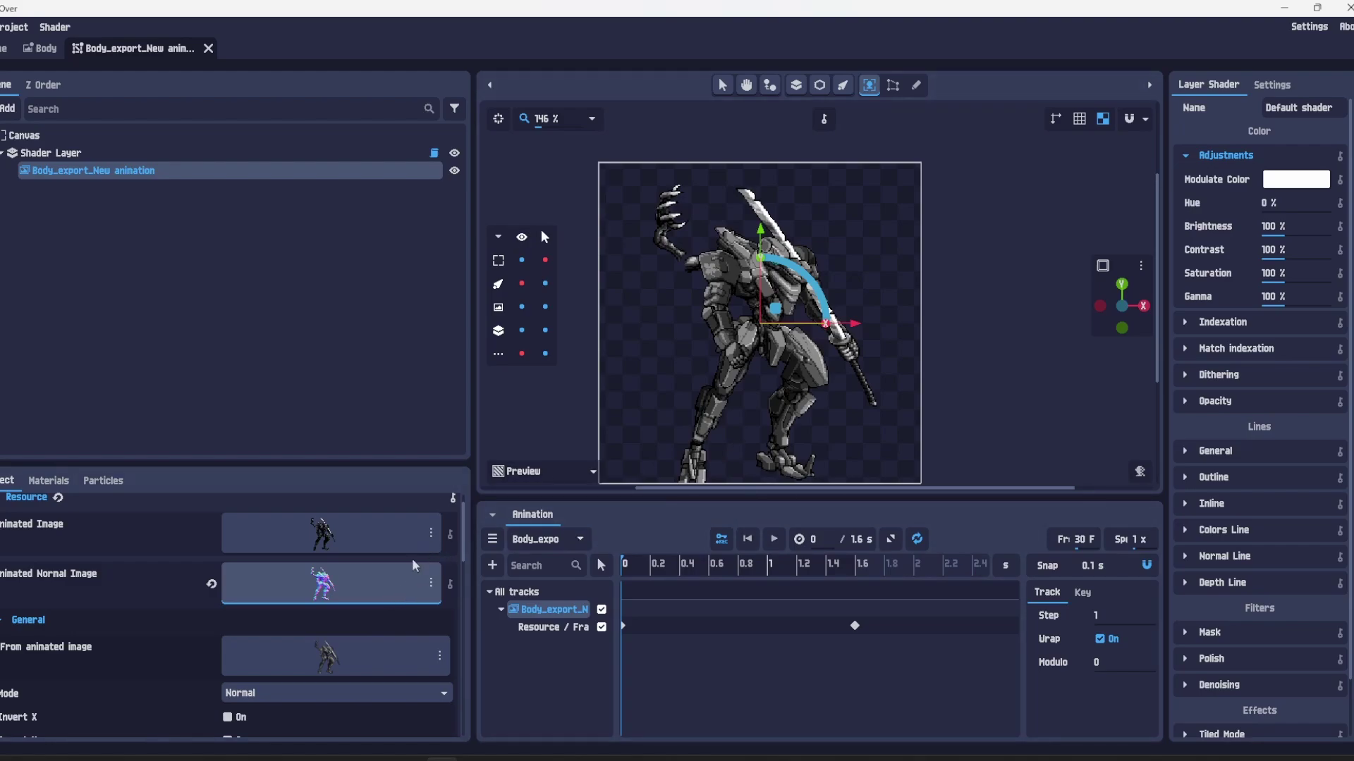
pyautogui.scroll(-2, 395, 594)
pyautogui.click(345, 633)
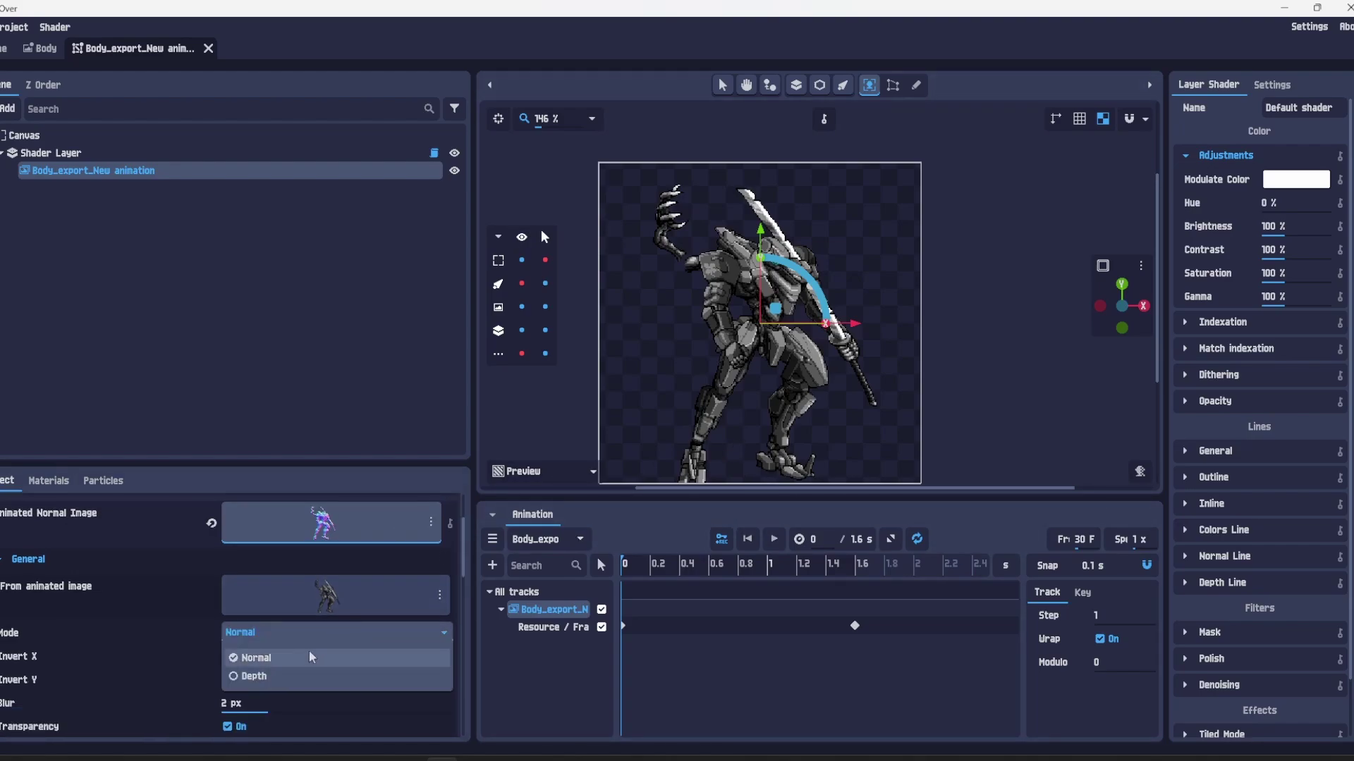
pyautogui.click(277, 675)
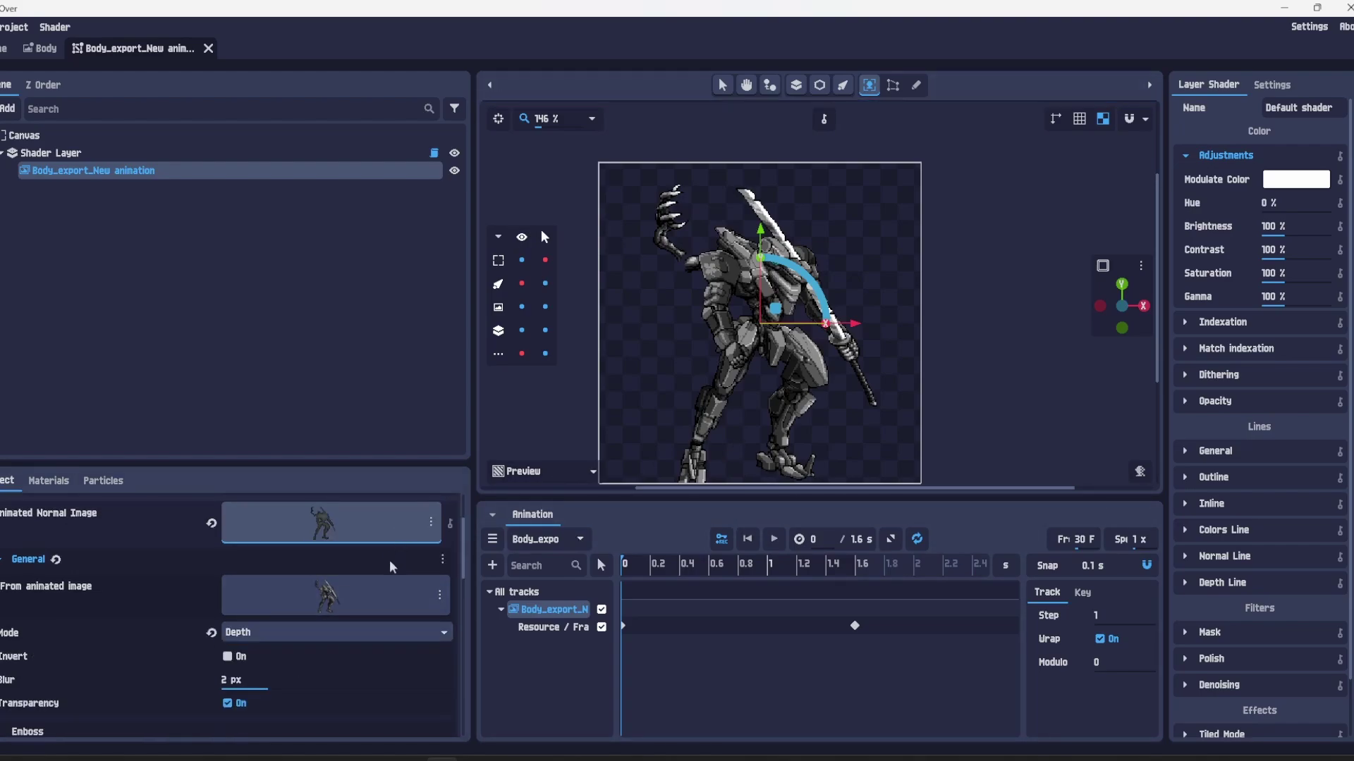
# - Set the sprite's lighting to Toon and open the Add objects list on the Shader Layer
pyautogui.scroll(-4, 389, 560)
pyautogui.scroll(-4, 386, 568)
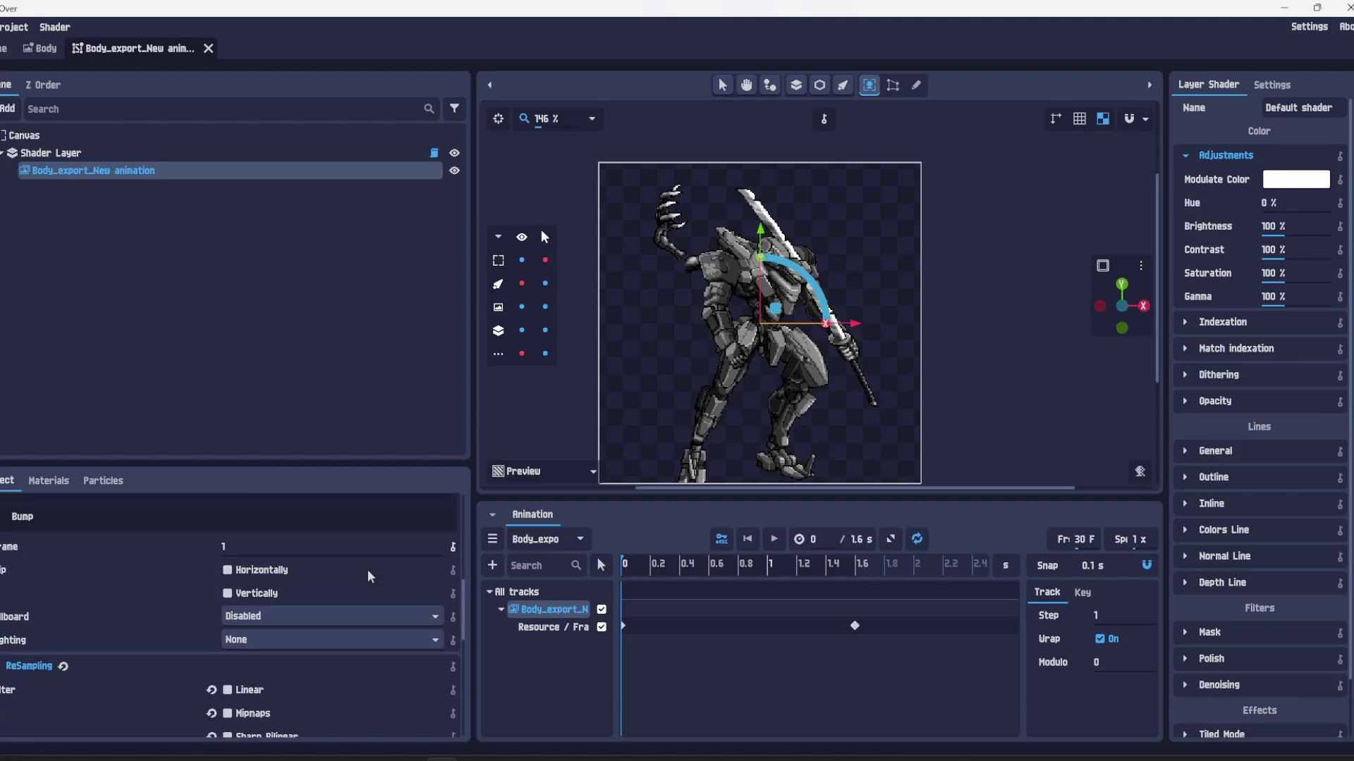
pyautogui.click(260, 641)
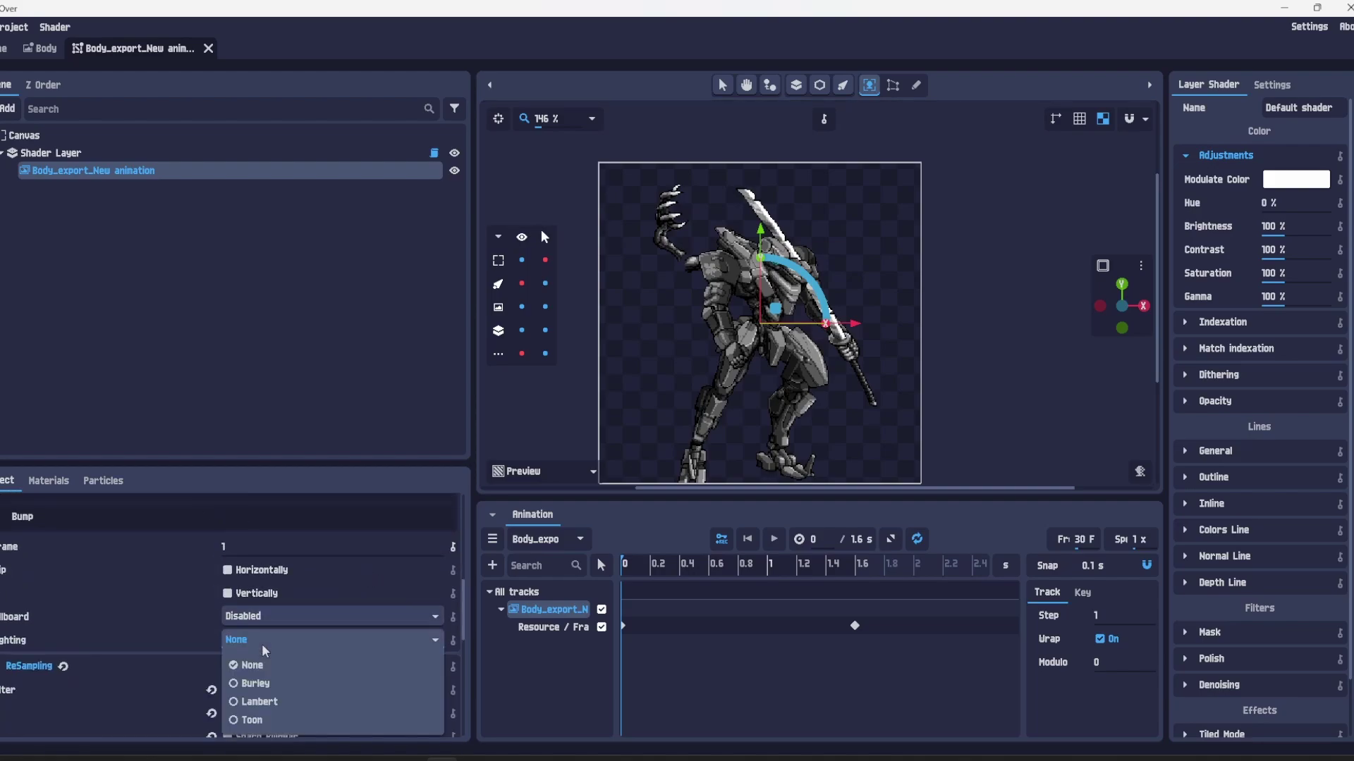
pyautogui.click(270, 718)
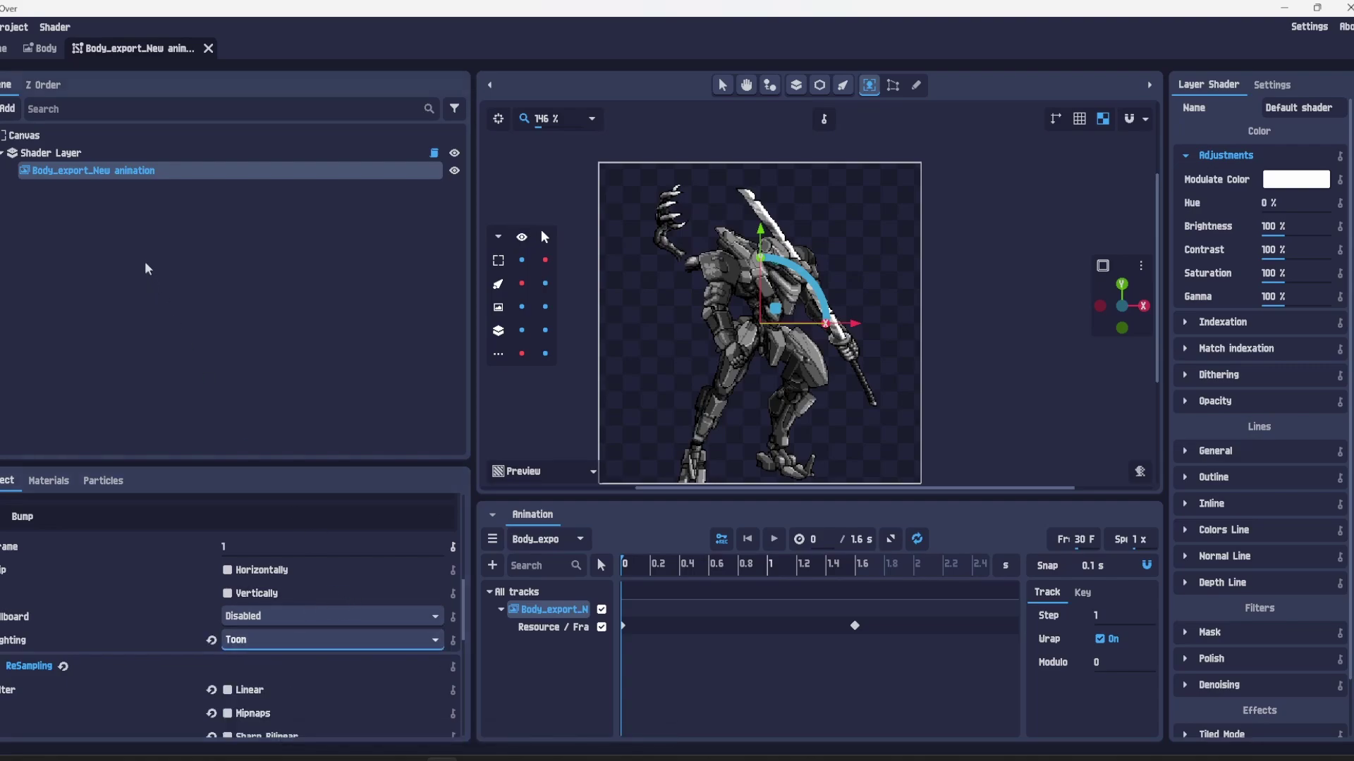
pyautogui.click(308, 342)
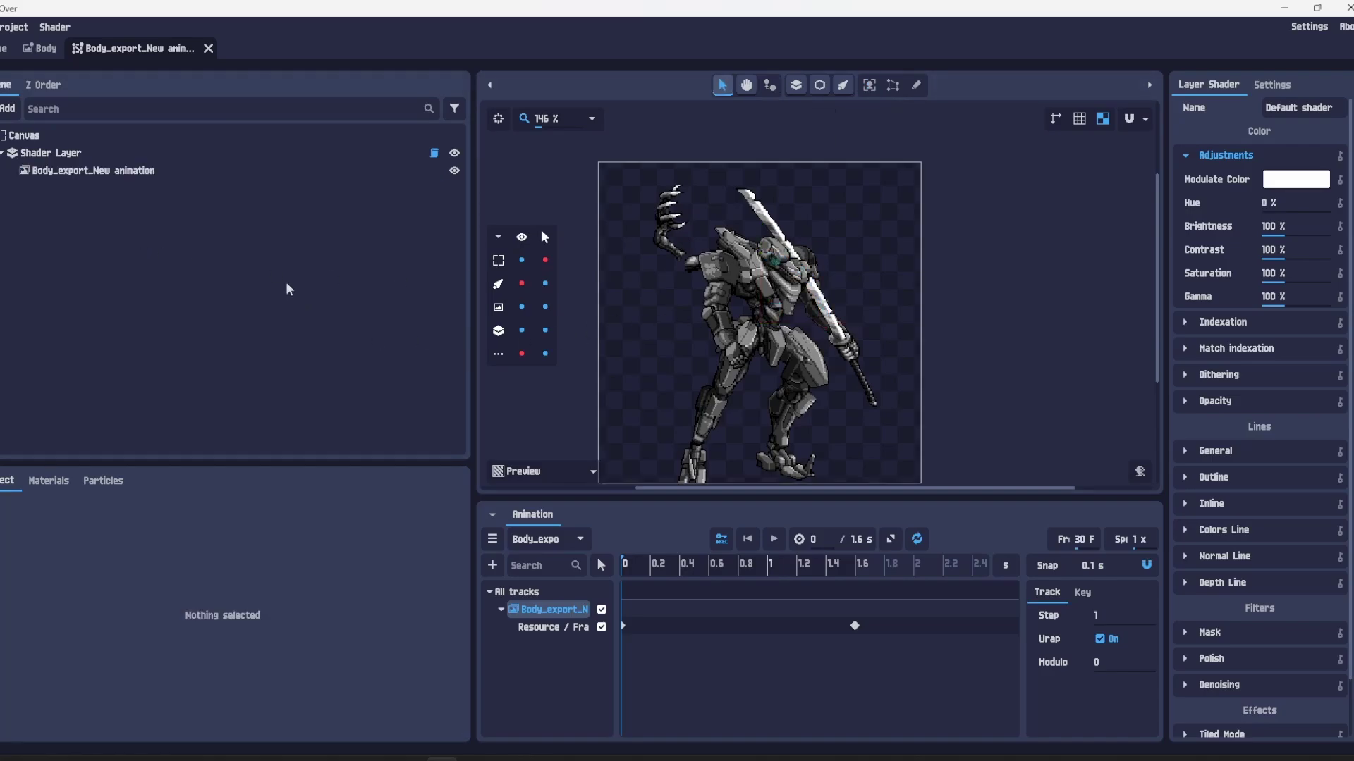
pyautogui.rightClick(63, 156)
pyautogui.click(77, 176)
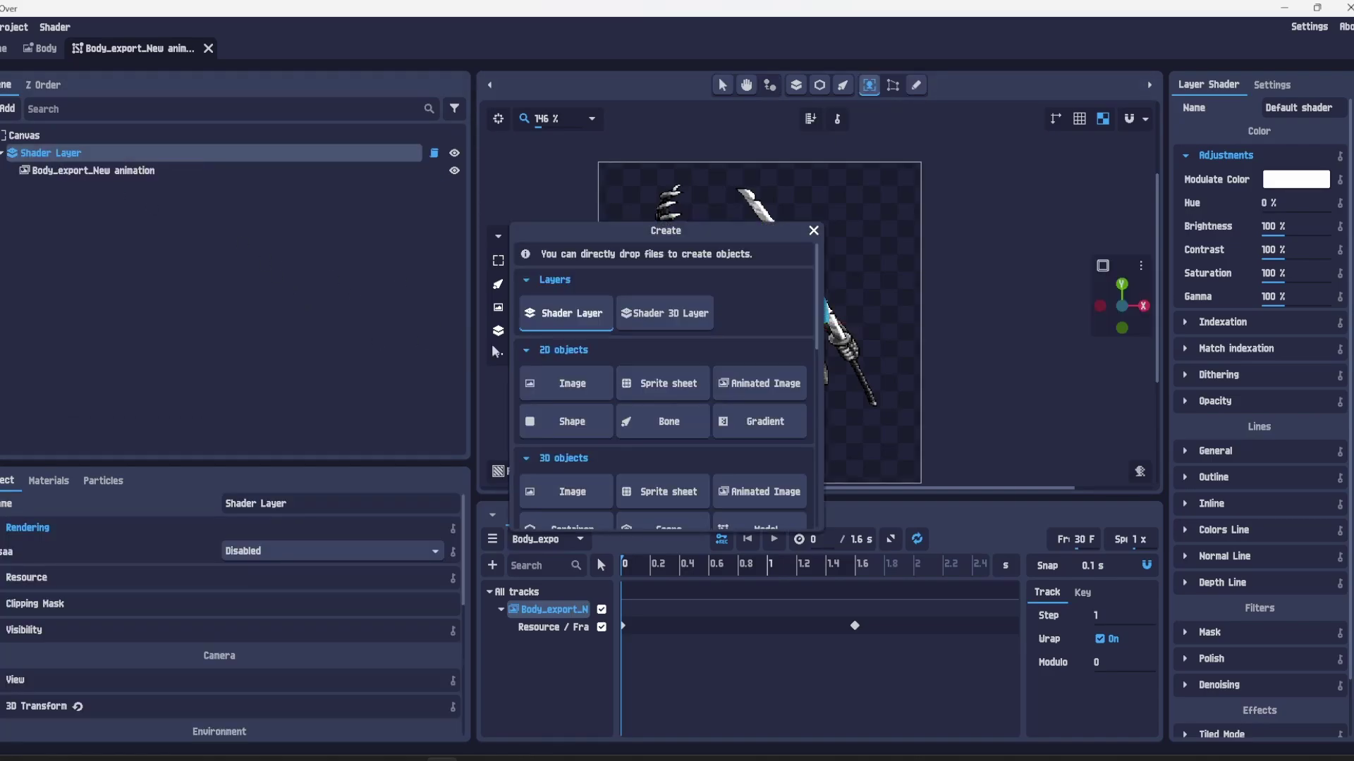
# - Add a light onto the mech's chest and raise its intensity to 4
pyautogui.click(765, 506)
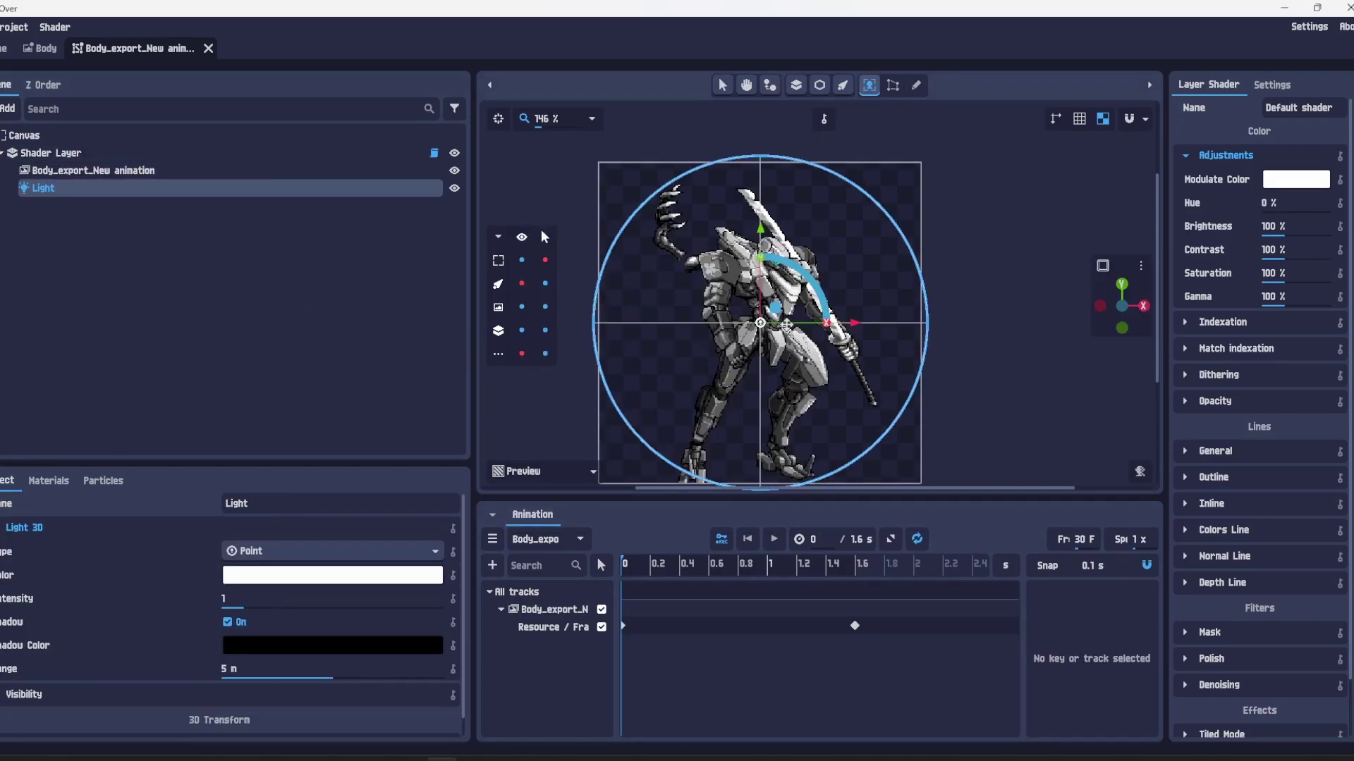
pyautogui.moveTo(775, 308); pyautogui.dragTo(755, 238)
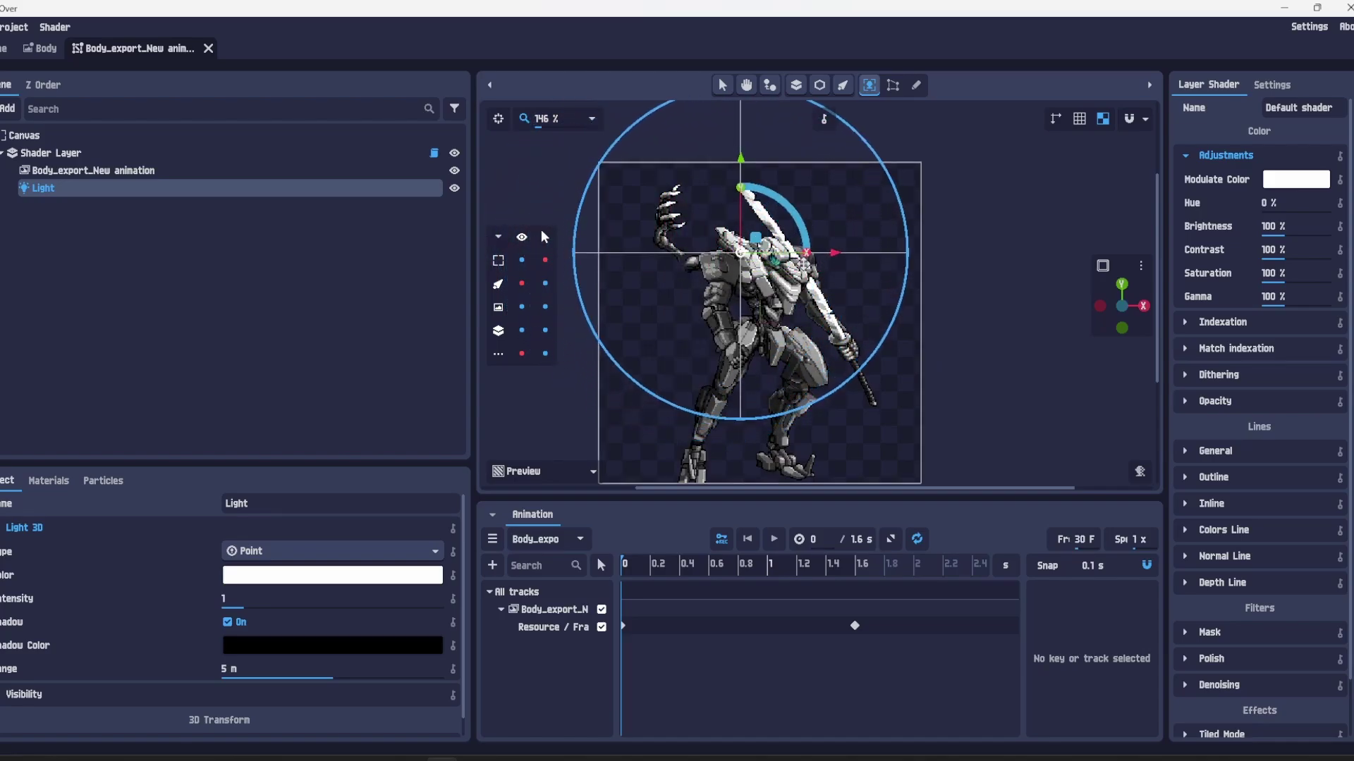
pyautogui.scroll(3, 778, 274)
pyautogui.scroll(3, 779, 274)
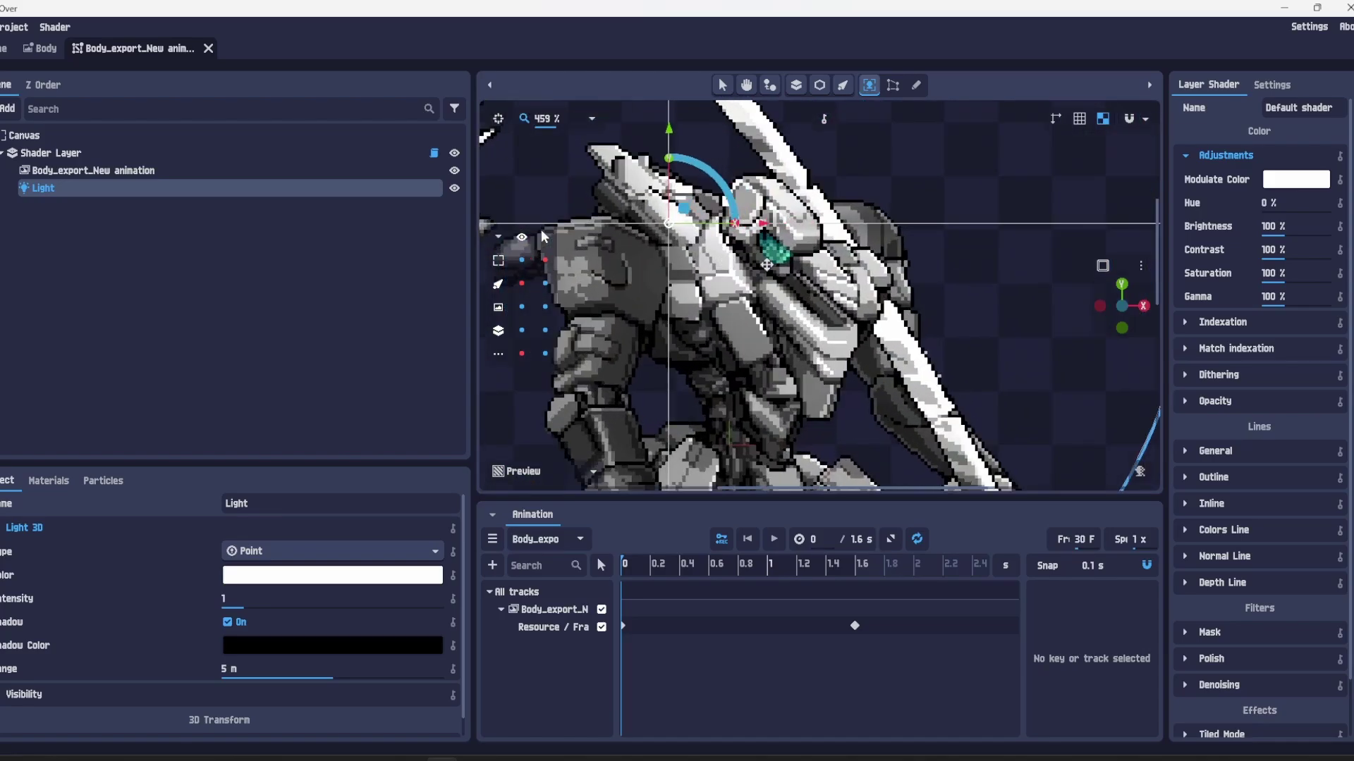
pyautogui.scroll(1, 778, 299)
pyautogui.moveTo(251, 611); pyautogui.dragTo(313, 606)
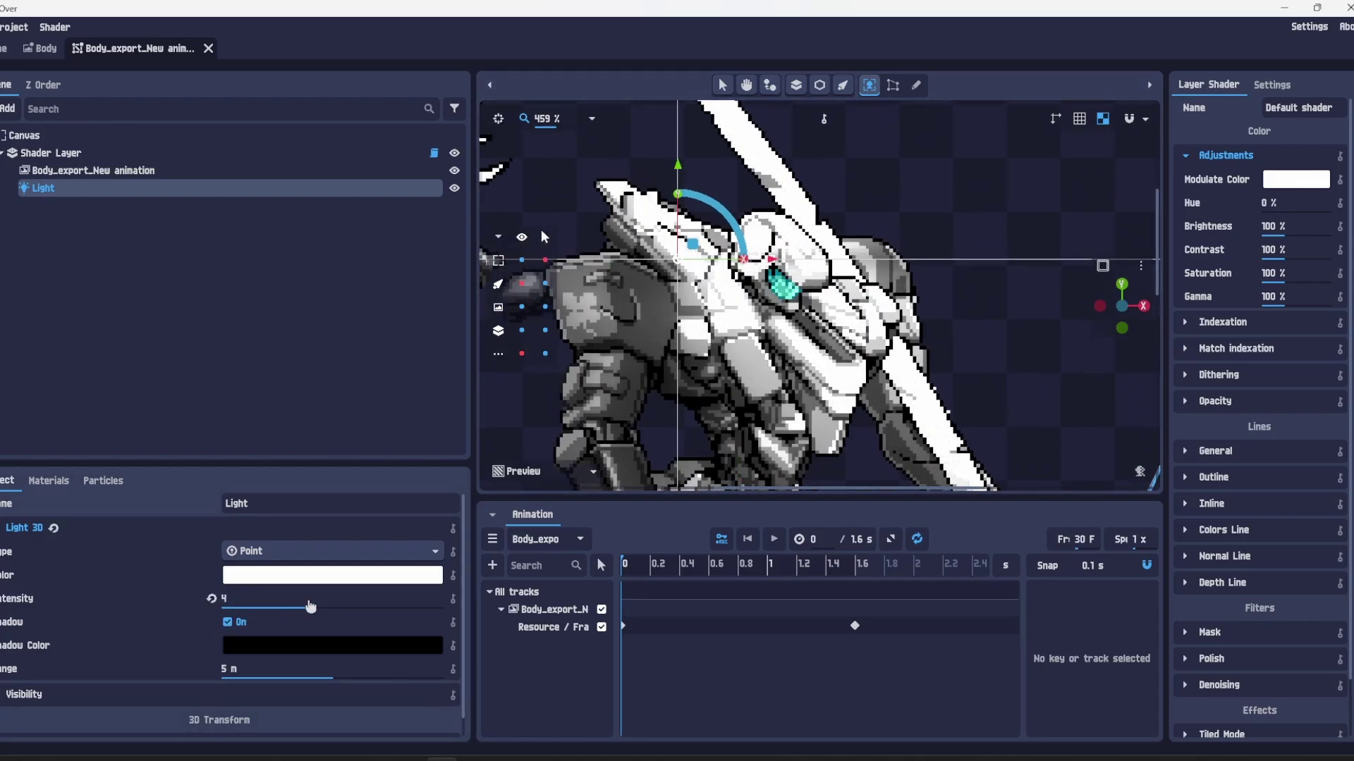
# - Test the shading by moving the light, then place it beside the mech's head
pyautogui.scroll(-2, 677, 327)
pyautogui.moveTo(677, 328); pyautogui.dragTo(650, 313)
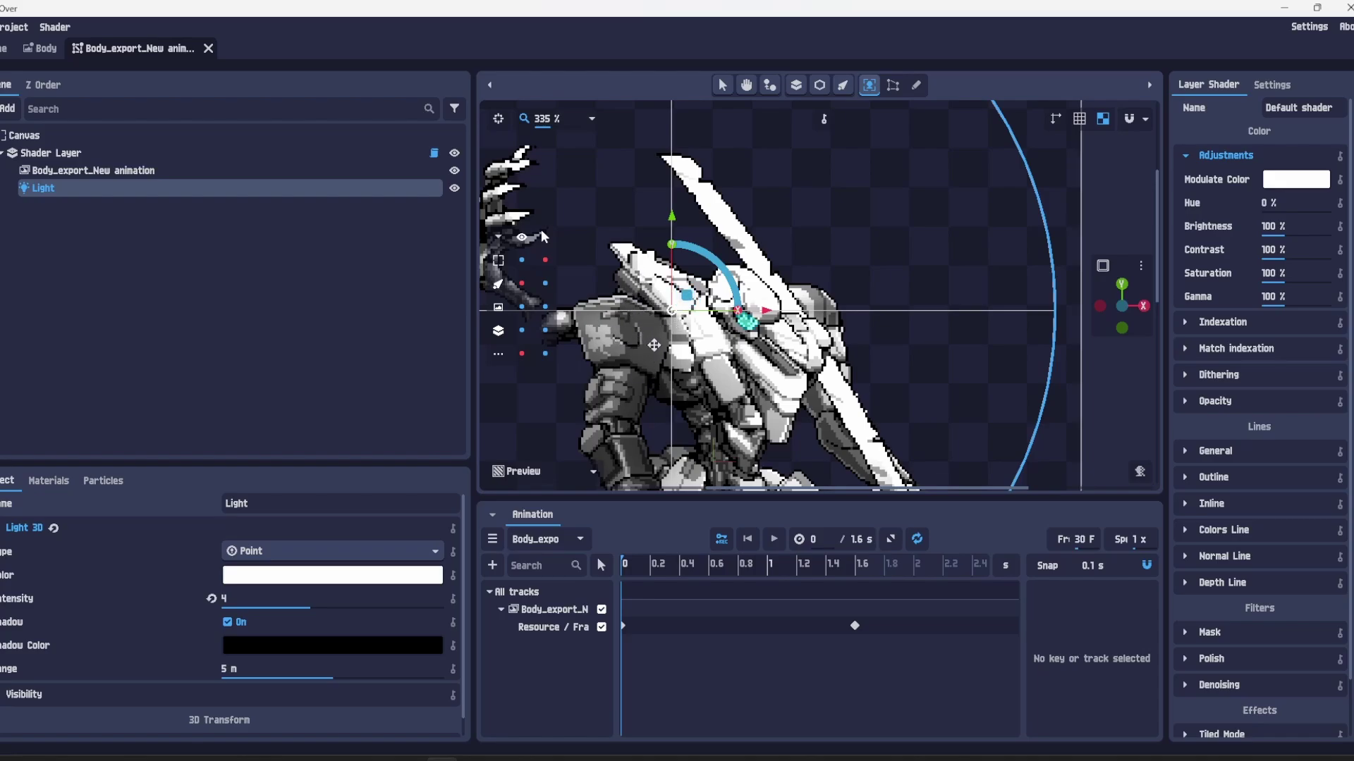
pyautogui.moveTo(686, 295)
pyautogui.mouseDown()
pyautogui.moveTo(654, 283)
pyautogui.moveTo(651, 305)
pyautogui.moveTo(702, 337)
pyautogui.moveTo(694, 285)
pyautogui.mouseUp()
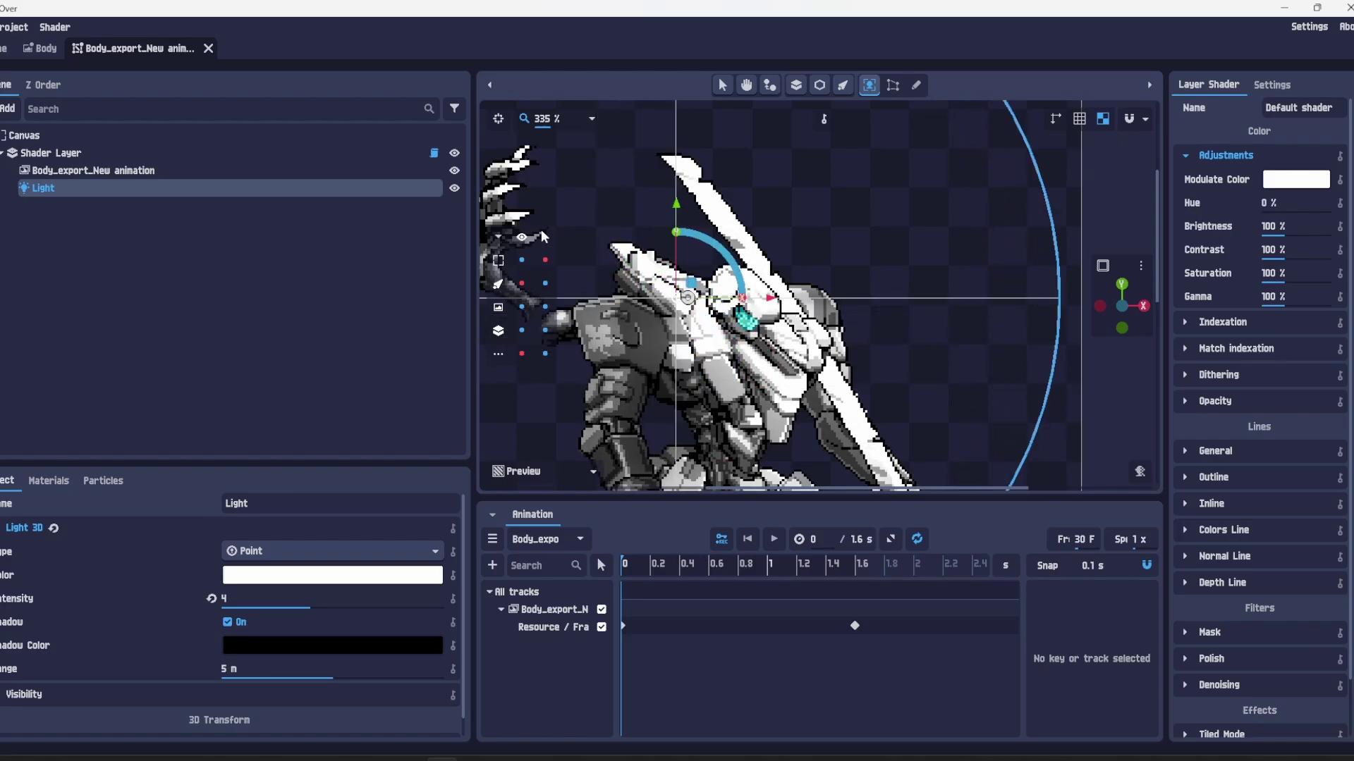
pyautogui.click(84, 172)
pyautogui.scroll(-2, 331, 623)
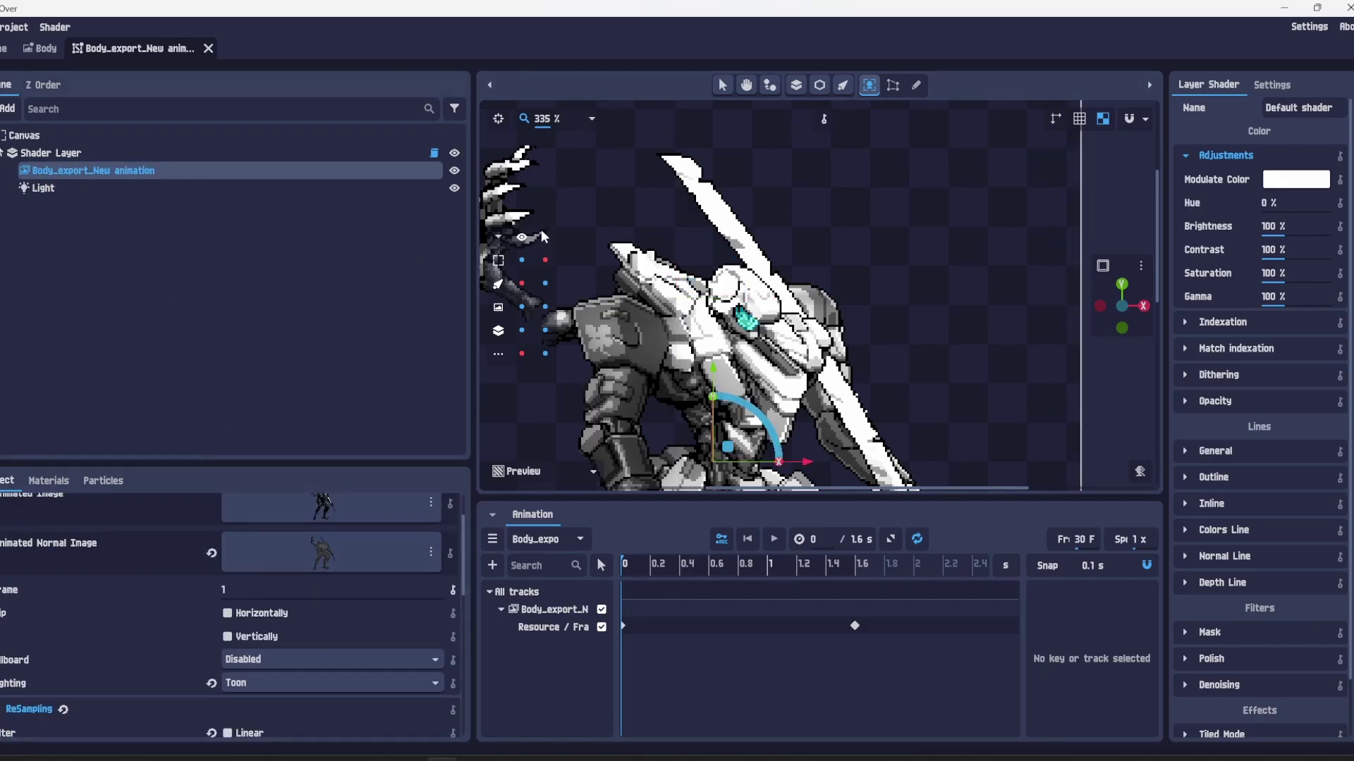
pyautogui.click(53, 189)
pyautogui.moveTo(709, 293); pyautogui.dragTo(790, 328)
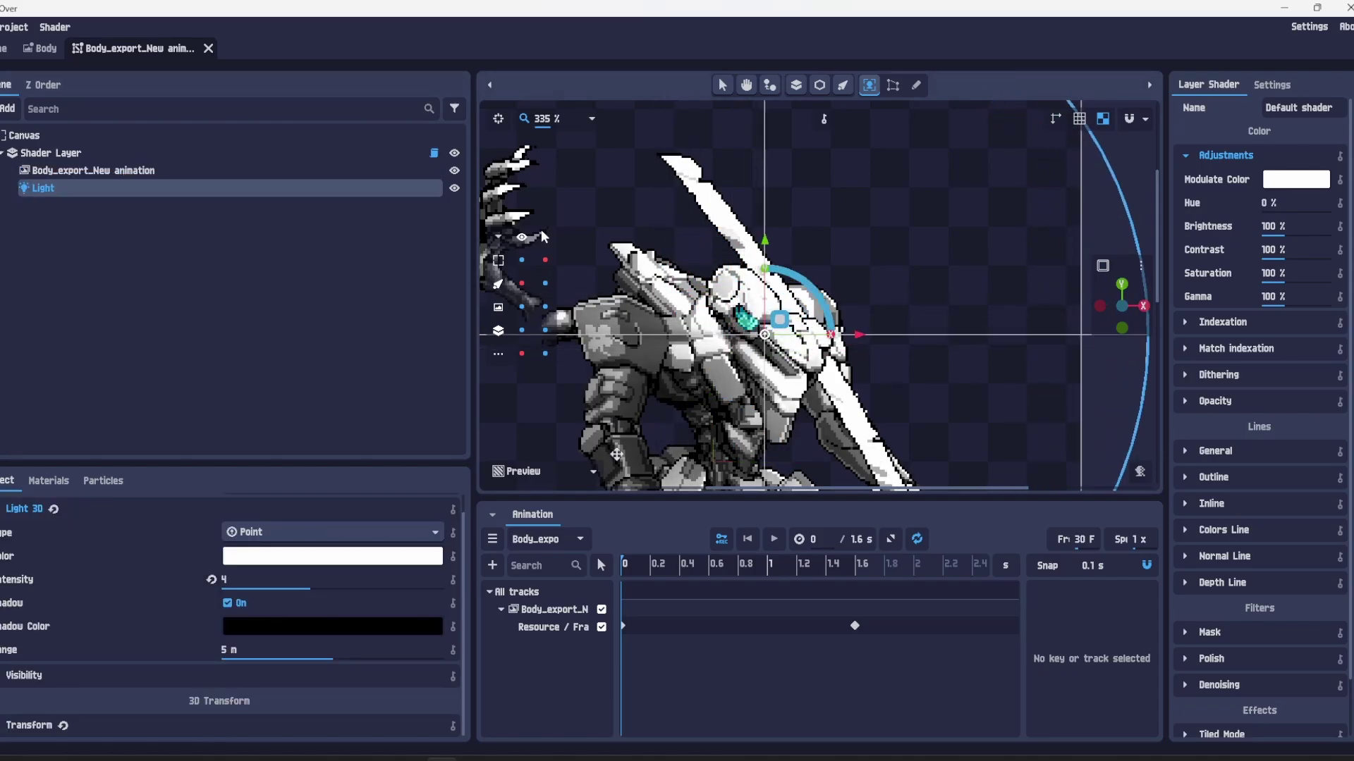
# - Set the light colour to pure red (ff0000)
pyautogui.click(412, 564)
pyautogui.moveTo(106, 271); pyautogui.dragTo(220, 192)
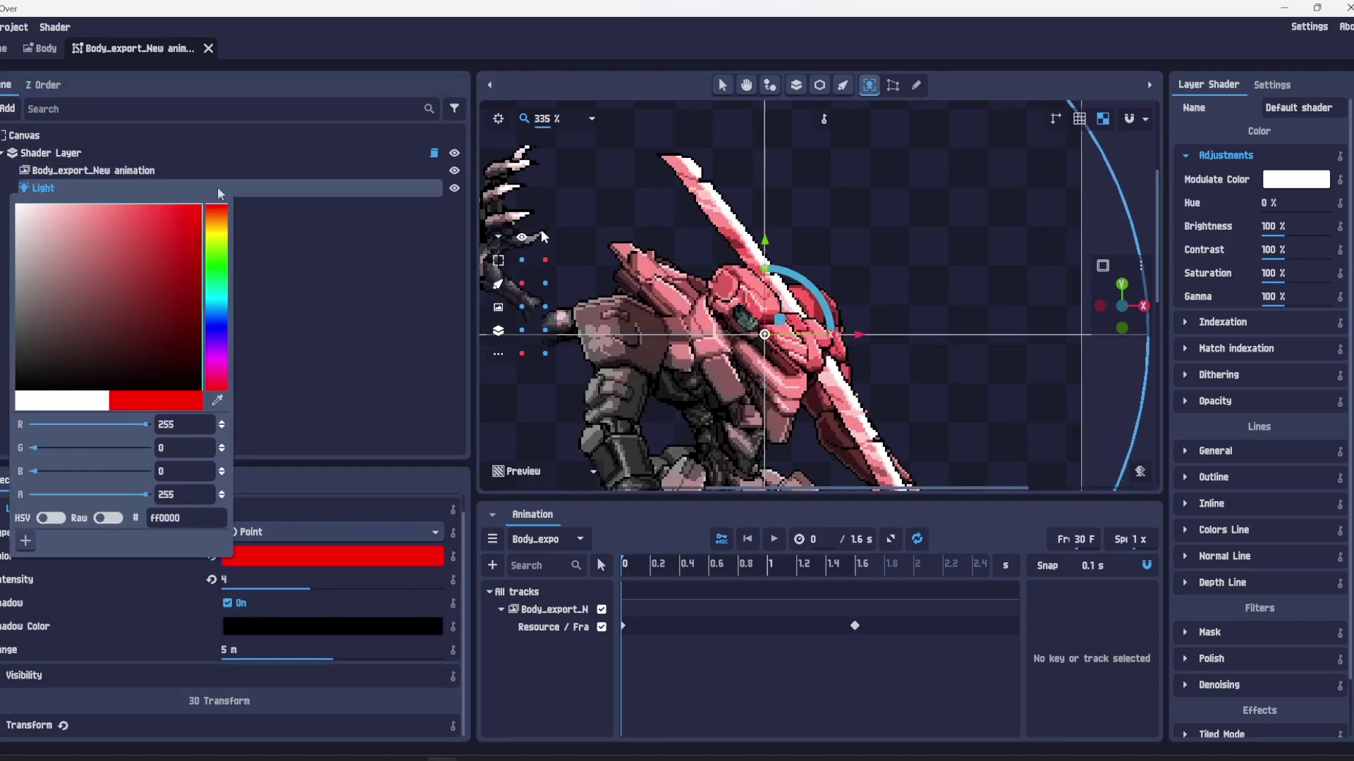
pyautogui.click(313, 232)
# - Play the mech animation, stop it back at the start, and pan the view
pyautogui.scroll(-2, 811, 338)
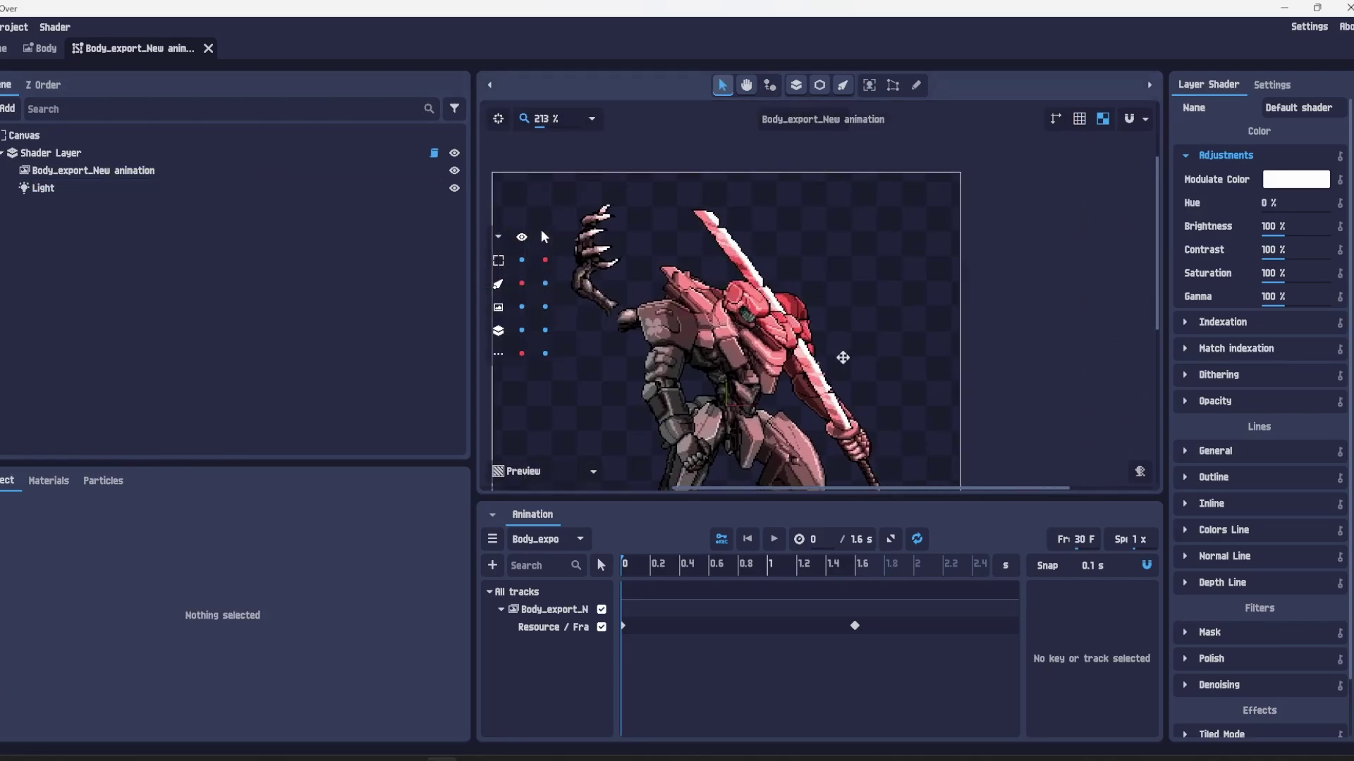
pyautogui.scroll(-1, 790, 338)
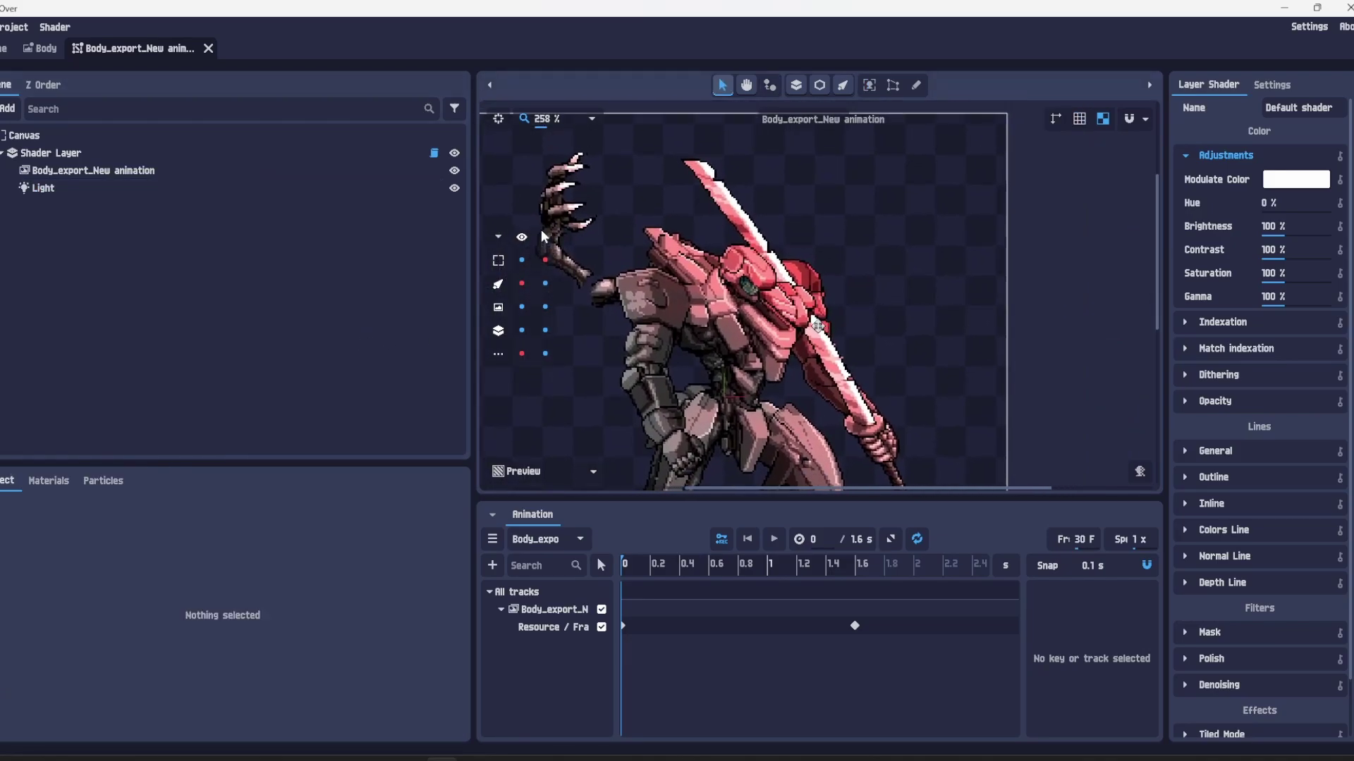
pyautogui.click(780, 543)
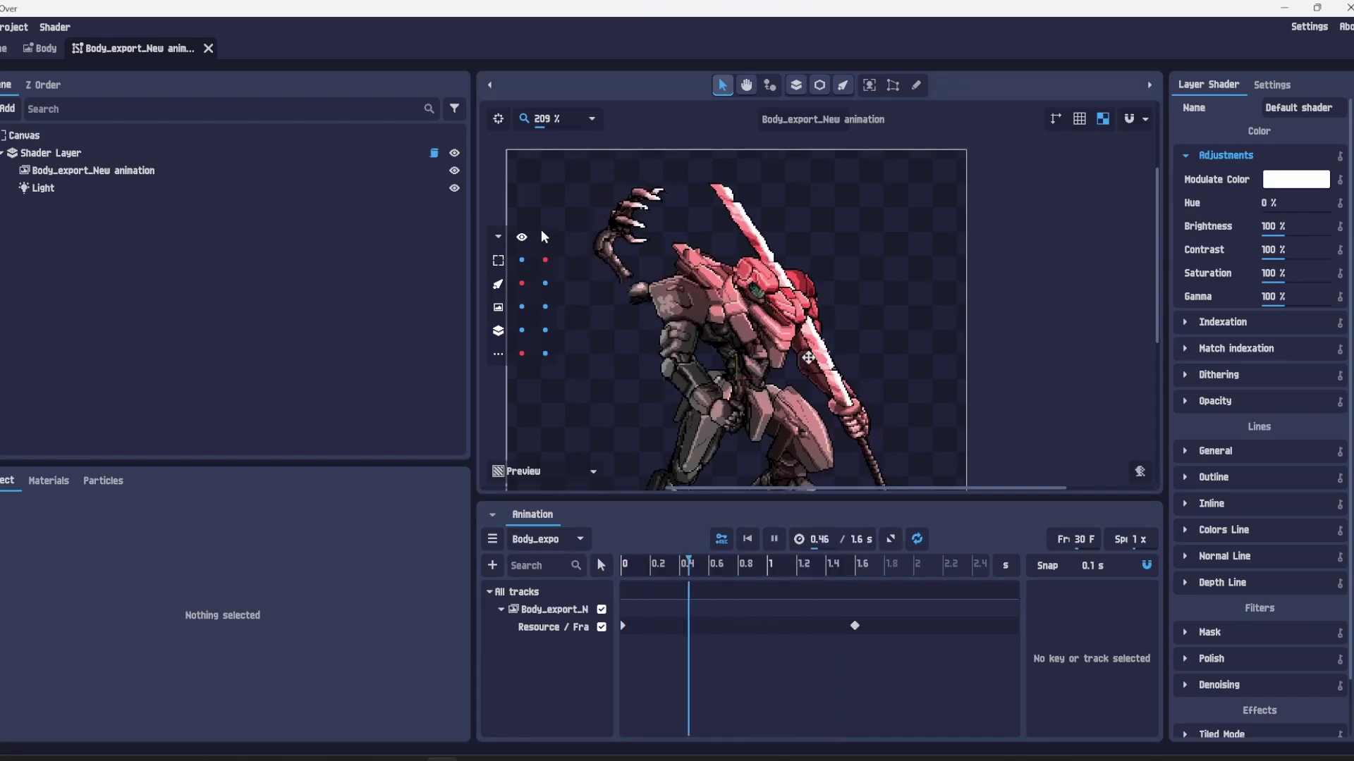
pyautogui.press('space')
pyautogui.moveTo(767, 298); pyautogui.dragTo(788, 260)
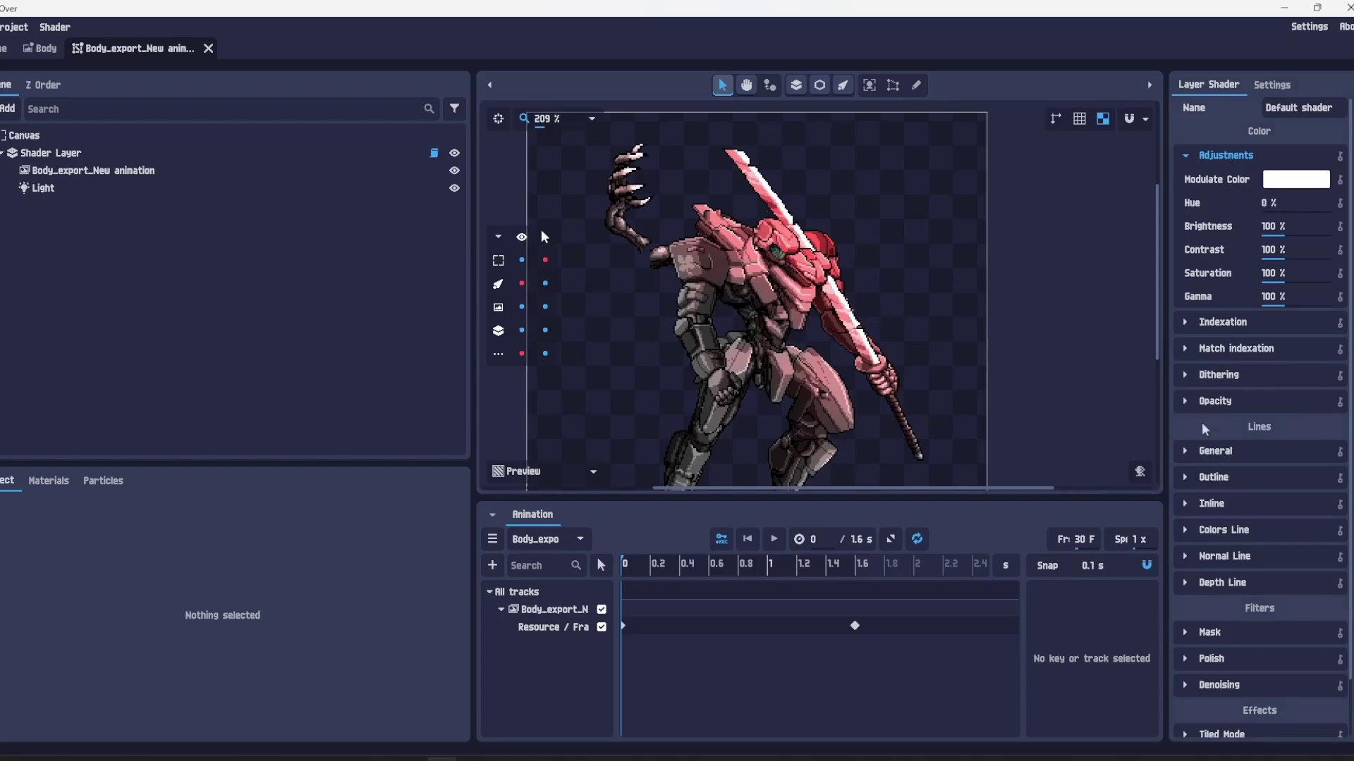
pyautogui.scroll(-1, 1005, 350)
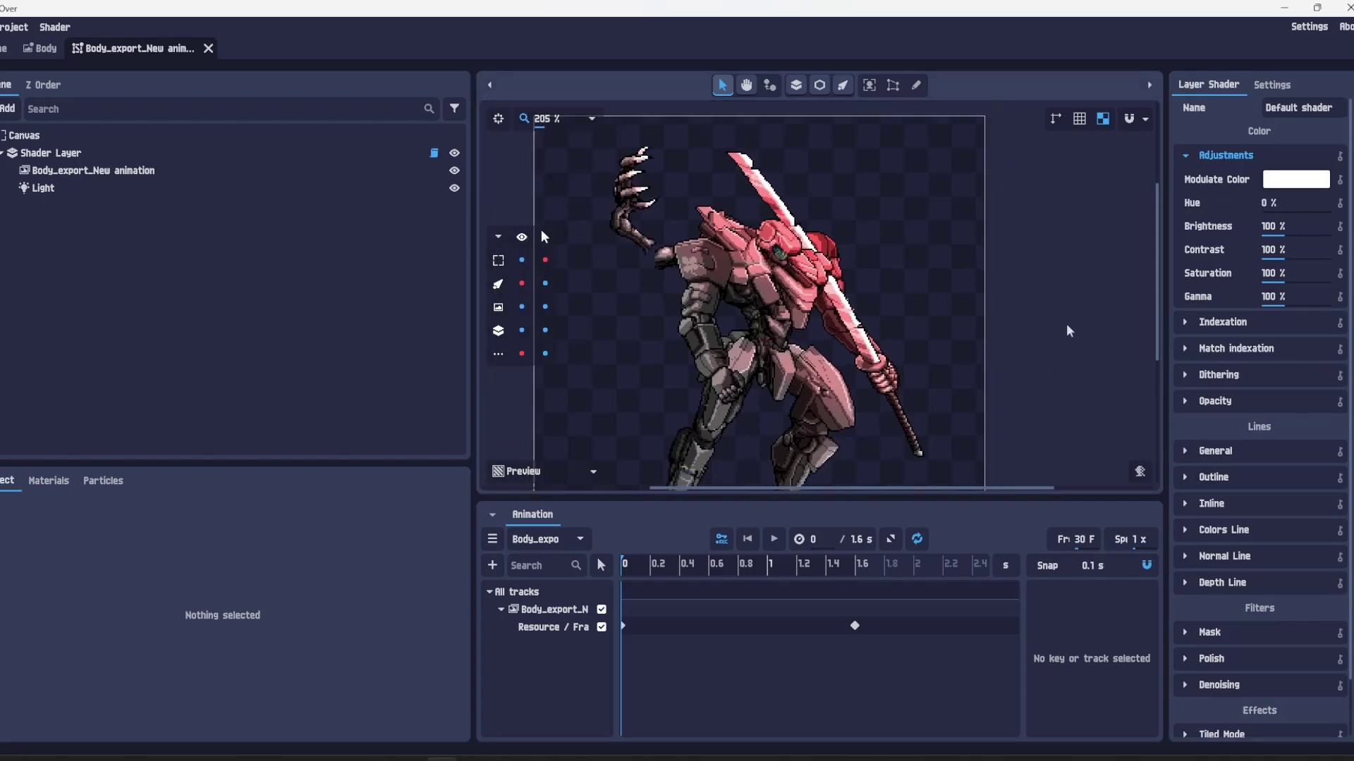
# - Turn on the Shader Layer's palette indexation, toggling it off and on to compare
pyautogui.click(1205, 328)
pyautogui.click(1269, 346)
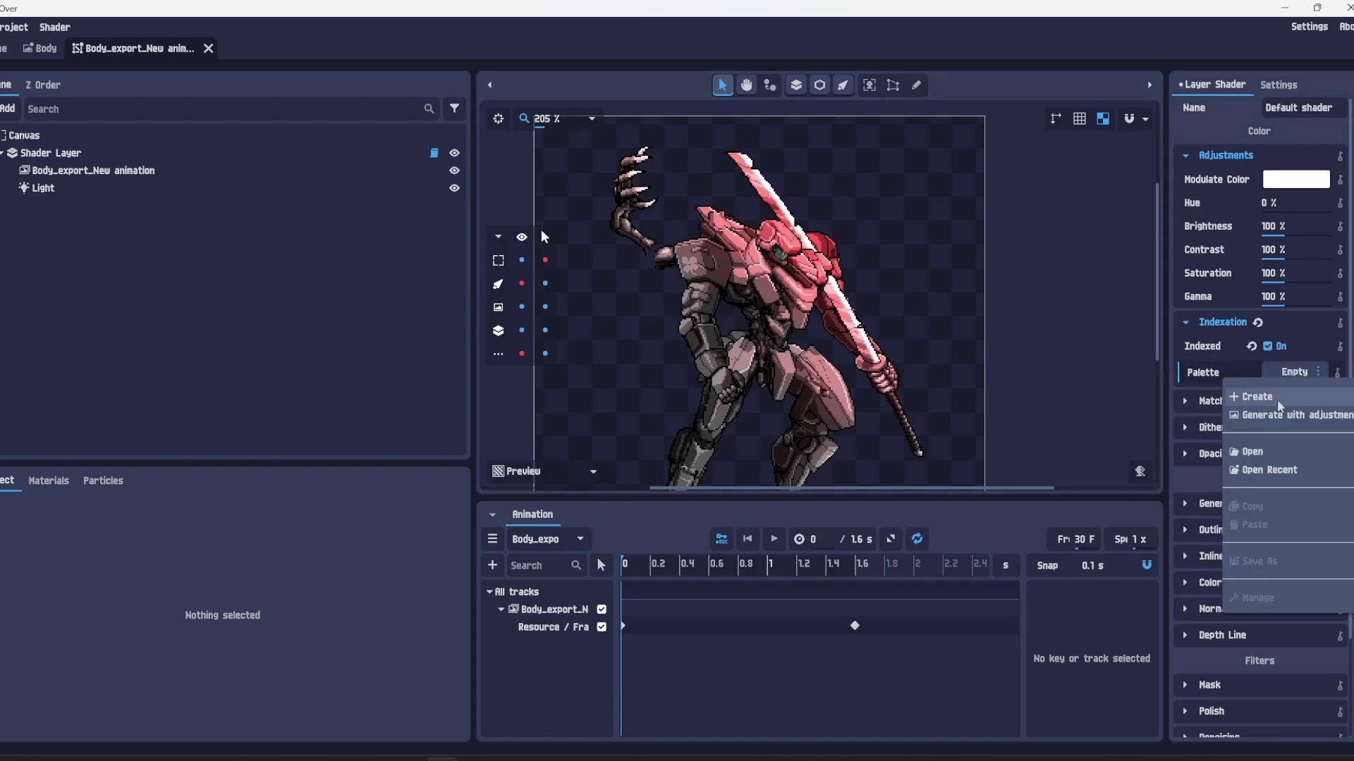
pyautogui.click(1269, 412)
pyautogui.scroll(2, 911, 311)
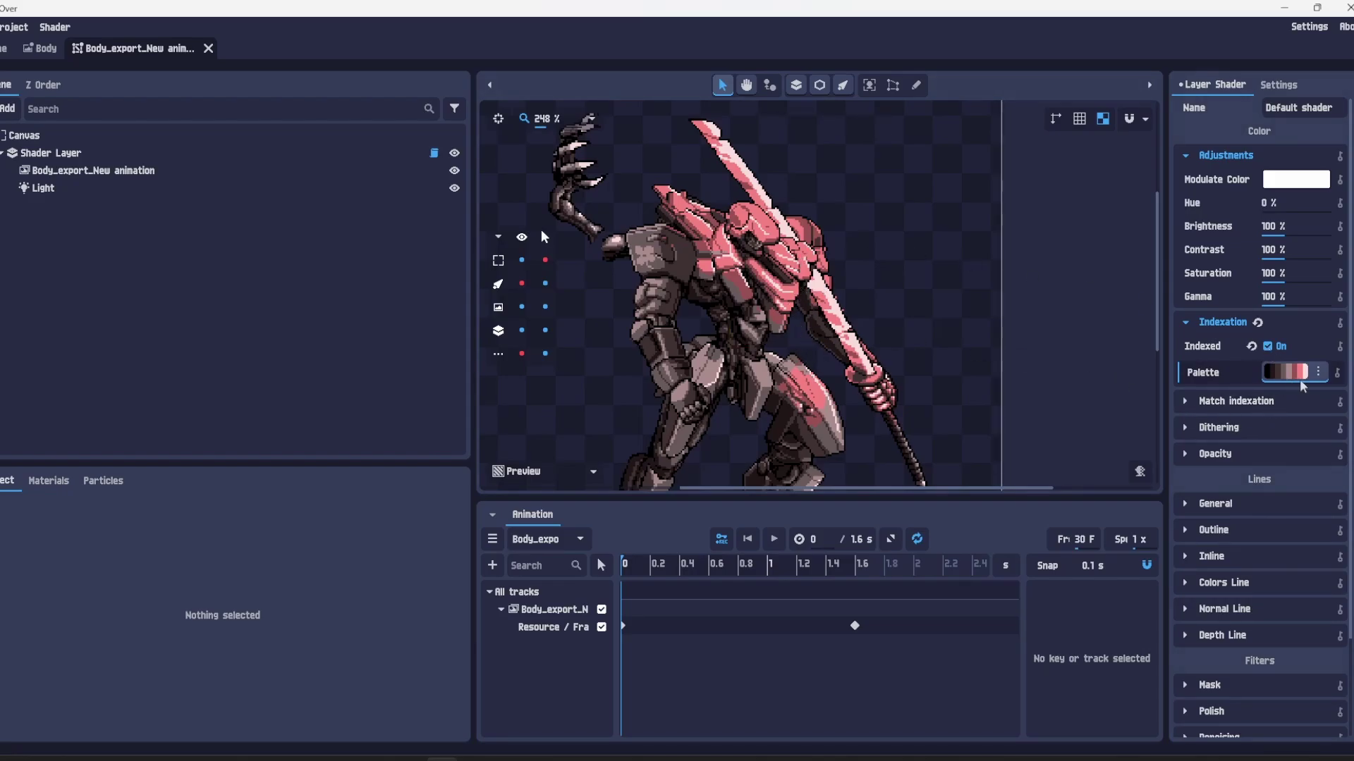
pyautogui.click(1269, 346)
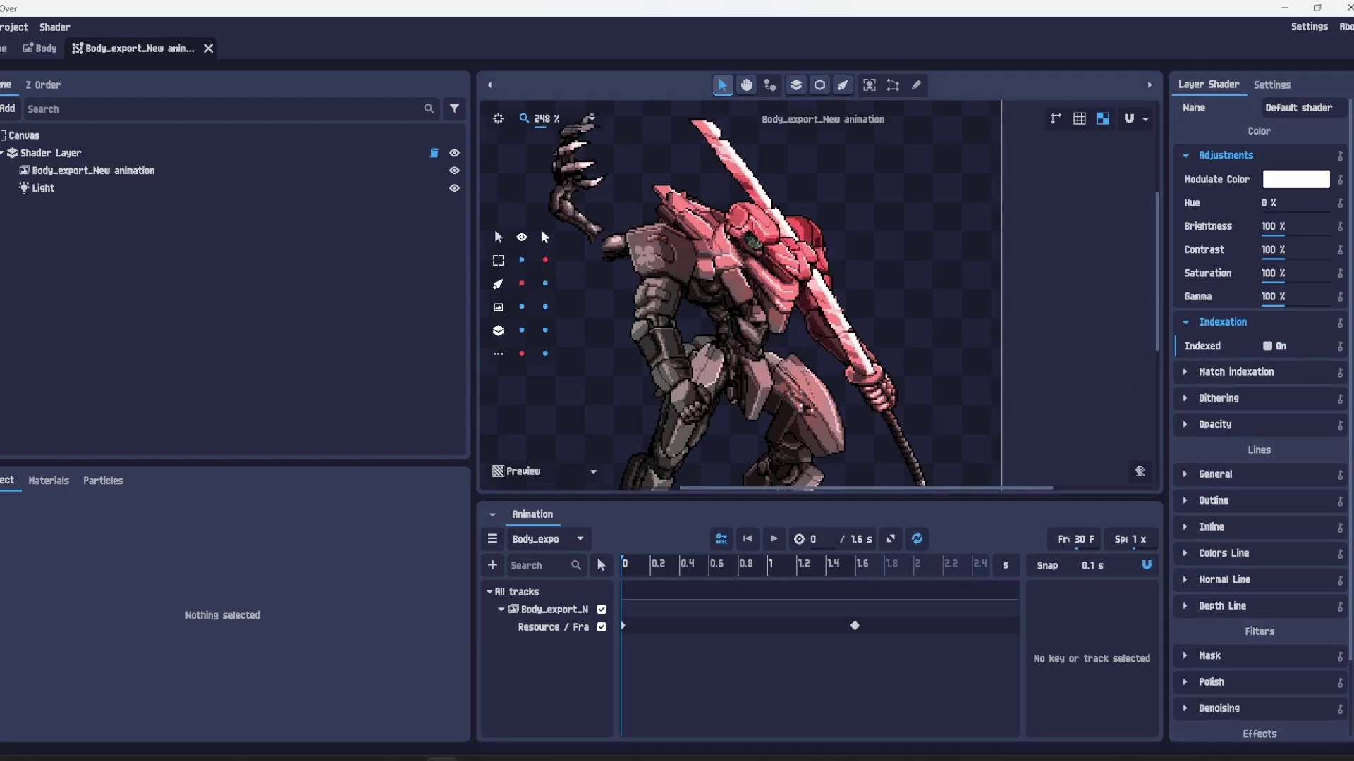
pyautogui.click(1267, 347)
# - Generate the indexation palette from the layer with 9 colours
pyautogui.click(1318, 372)
pyautogui.click(1299, 414)
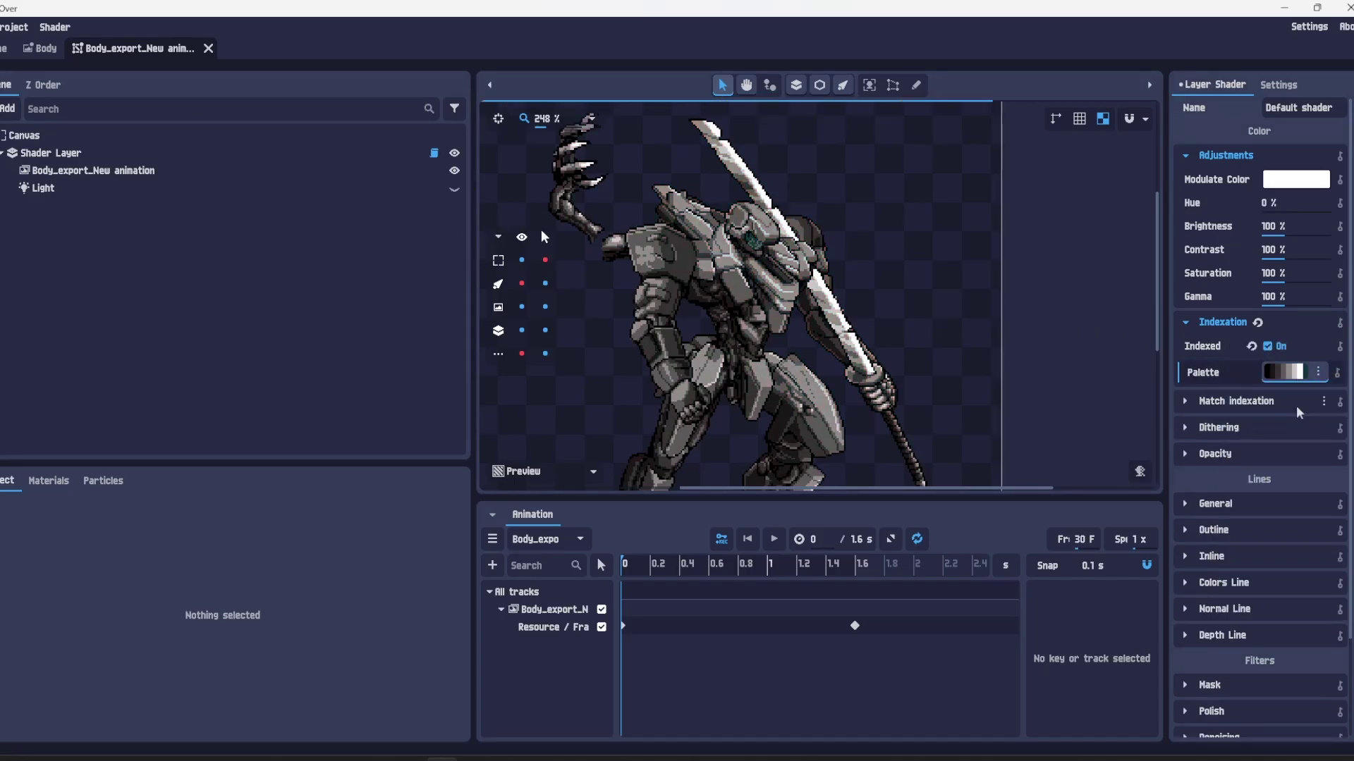
pyautogui.click(1318, 373)
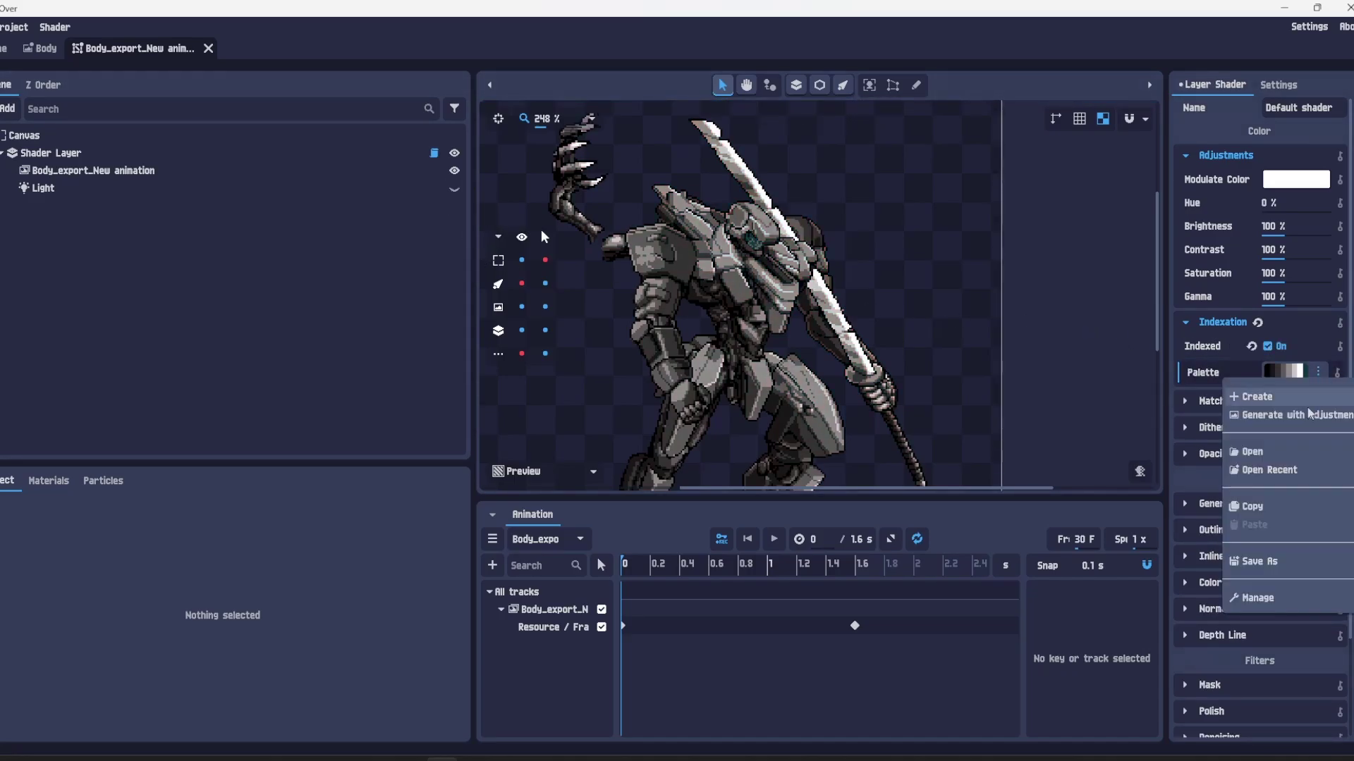
pyautogui.click(1275, 592)
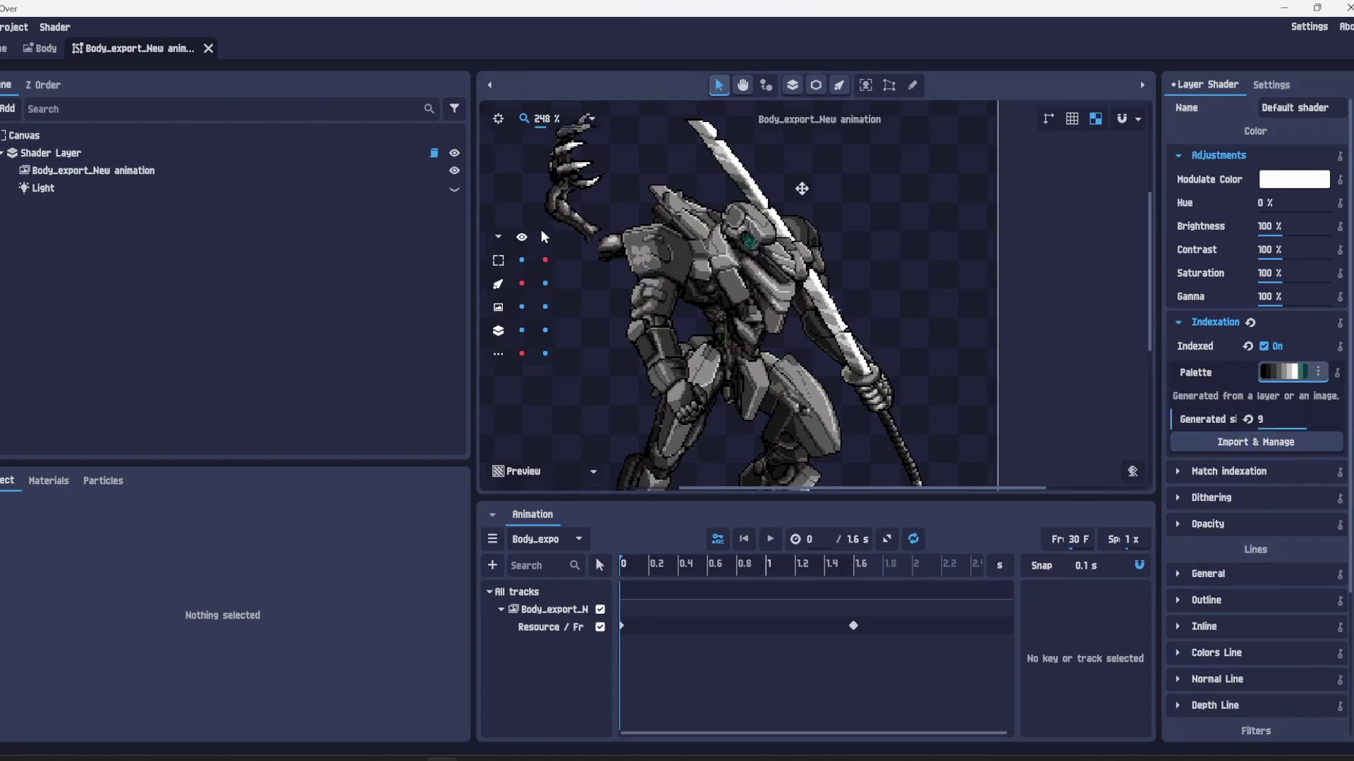
pyautogui.scroll(-3, 801, 188)
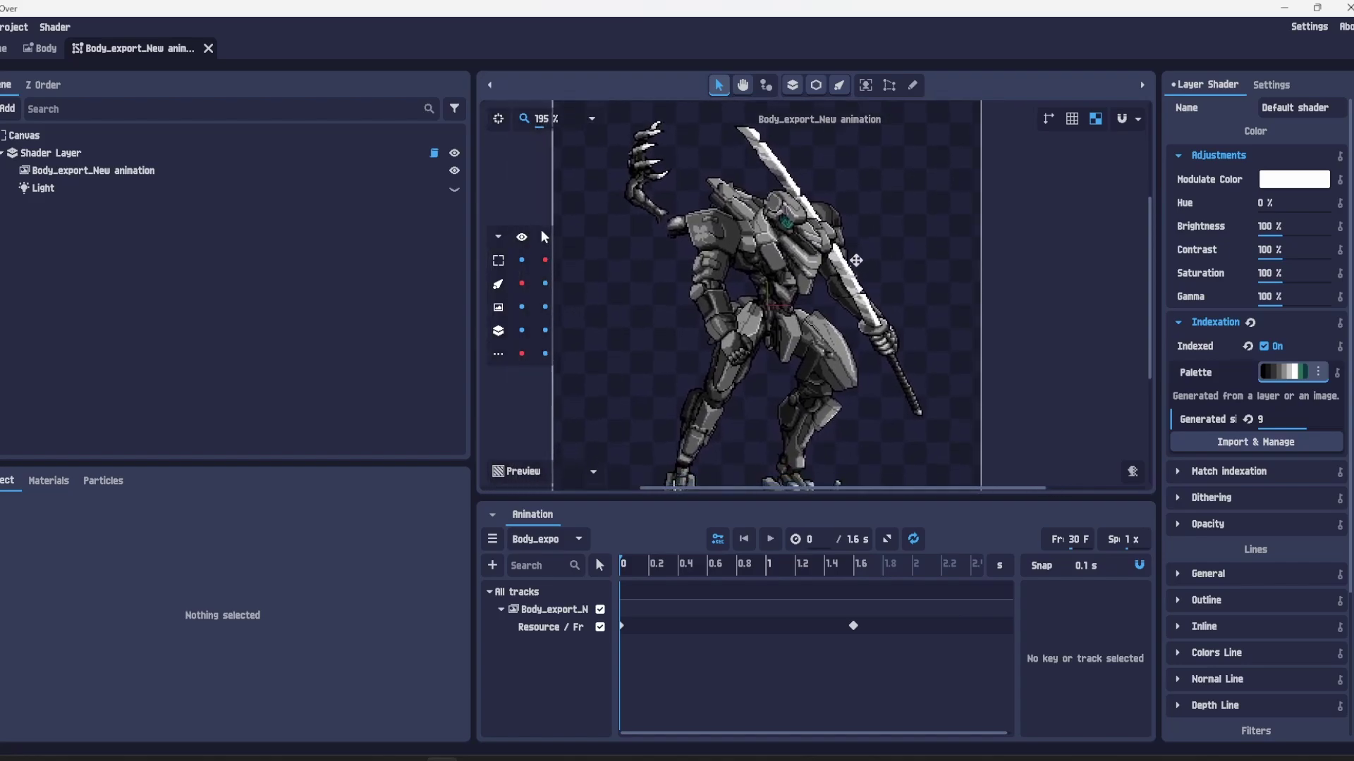
pyautogui.scroll(1, 856, 260)
# - Turn on Match indexation and try shifting the matched colours by 2 before resetting
pyautogui.click(1204, 327)
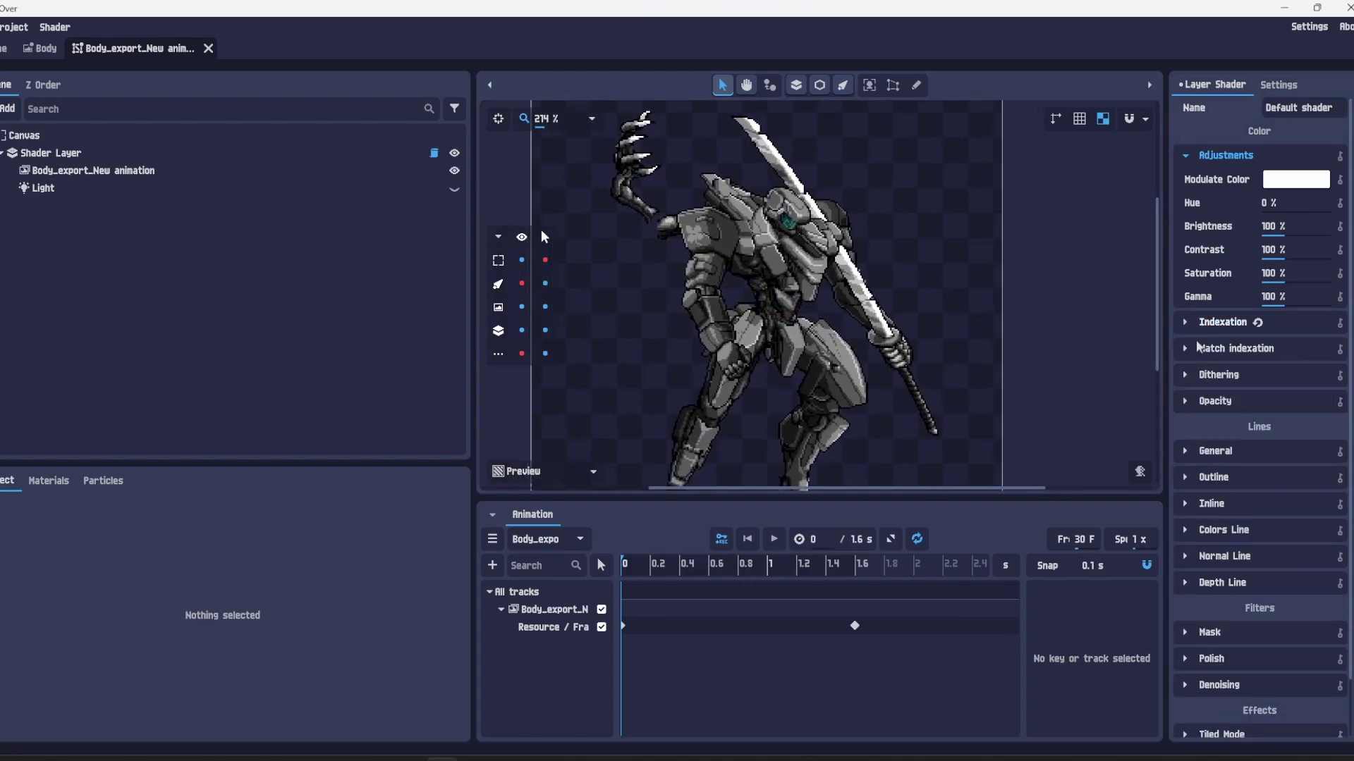
pyautogui.click(1219, 351)
pyautogui.click(1281, 374)
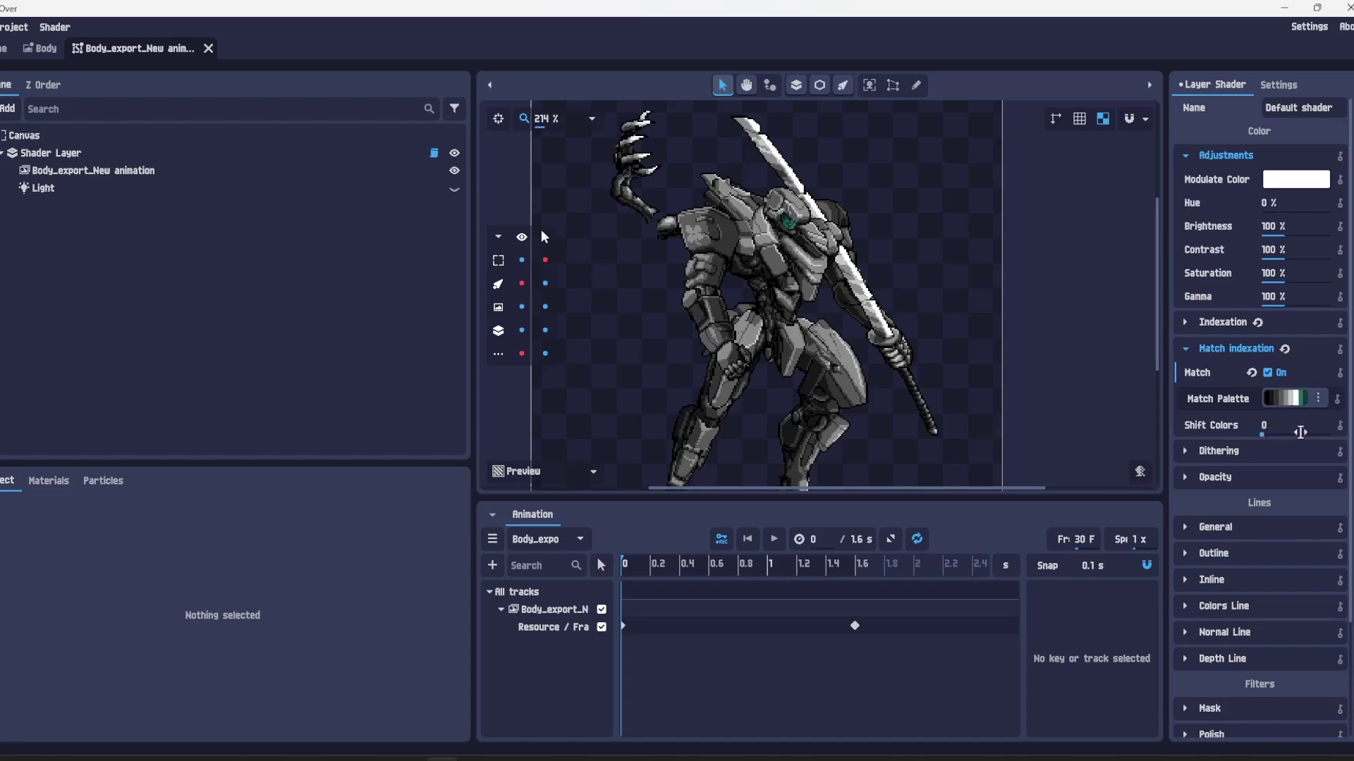
pyautogui.scroll(1, 832, 247)
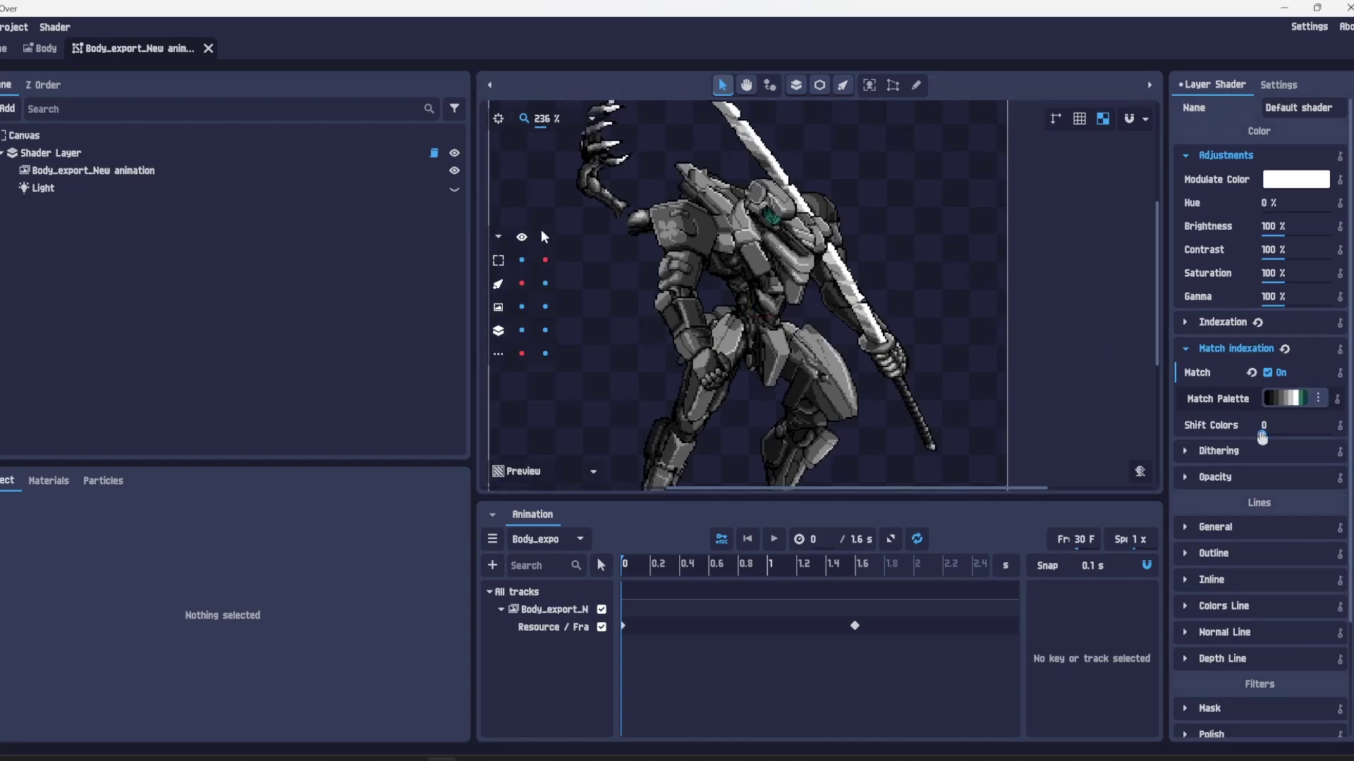
pyautogui.moveTo(1263, 438)
pyautogui.mouseDown()
pyautogui.moveTo(1335, 446)
pyautogui.moveTo(1269, 449)
pyautogui.moveTo(1281, 449)
pyautogui.mouseUp()
pyautogui.scroll(-2, 867, 244)
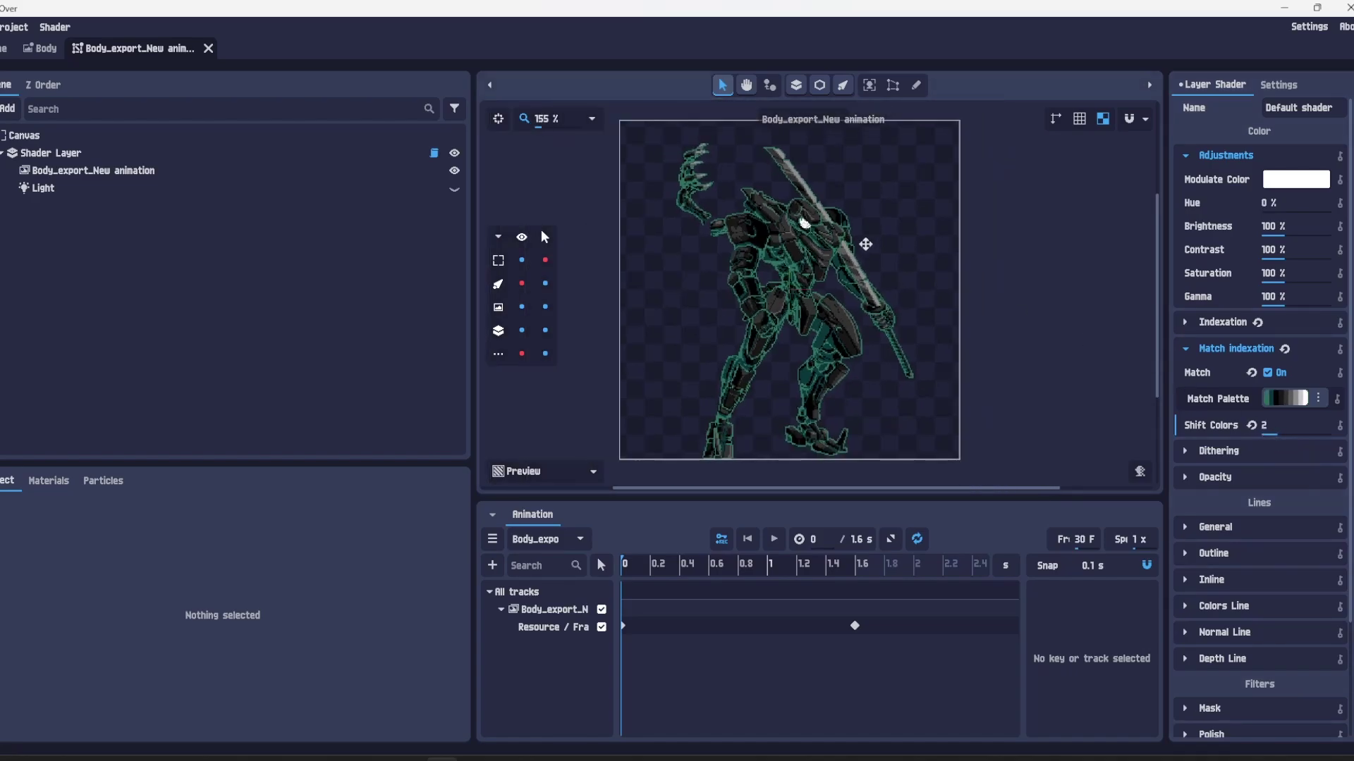
pyautogui.scroll(2, 805, 299)
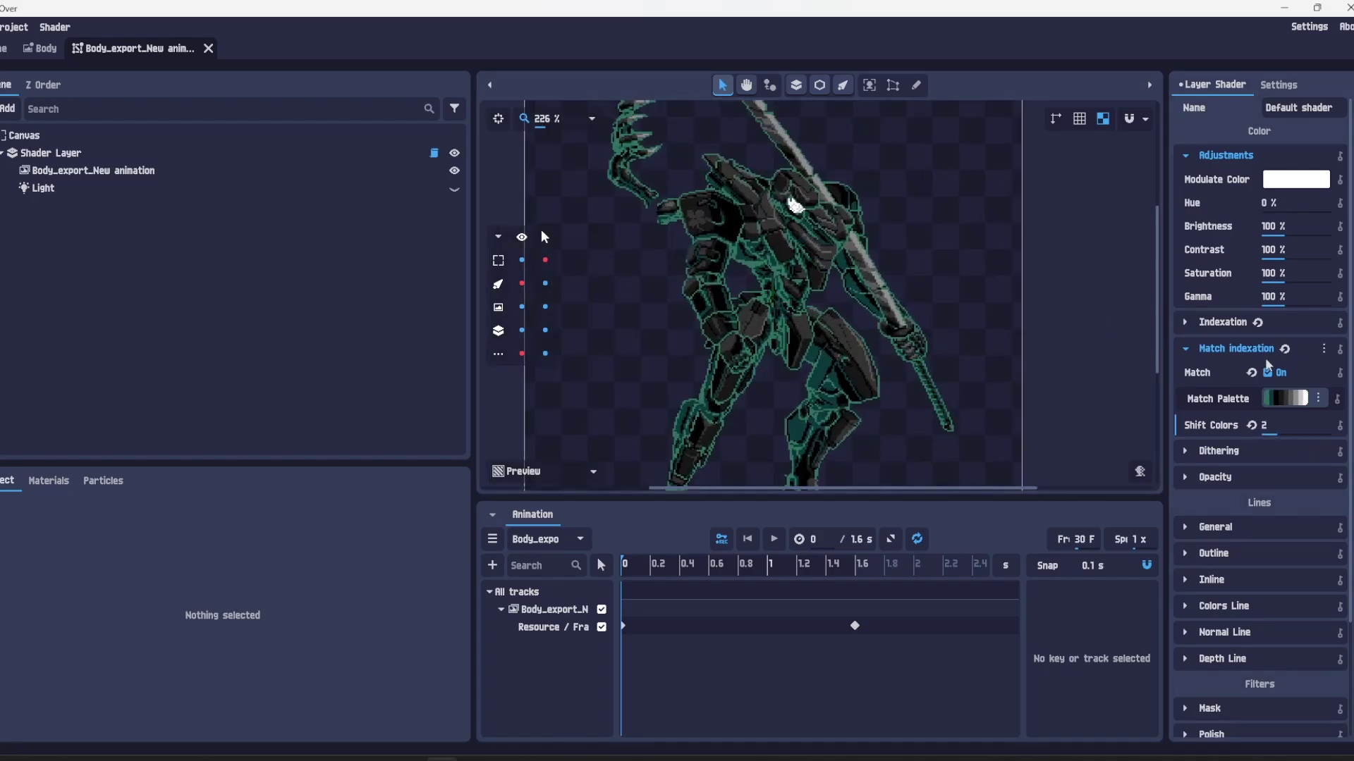
pyautogui.scroll(-2, 1279, 426)
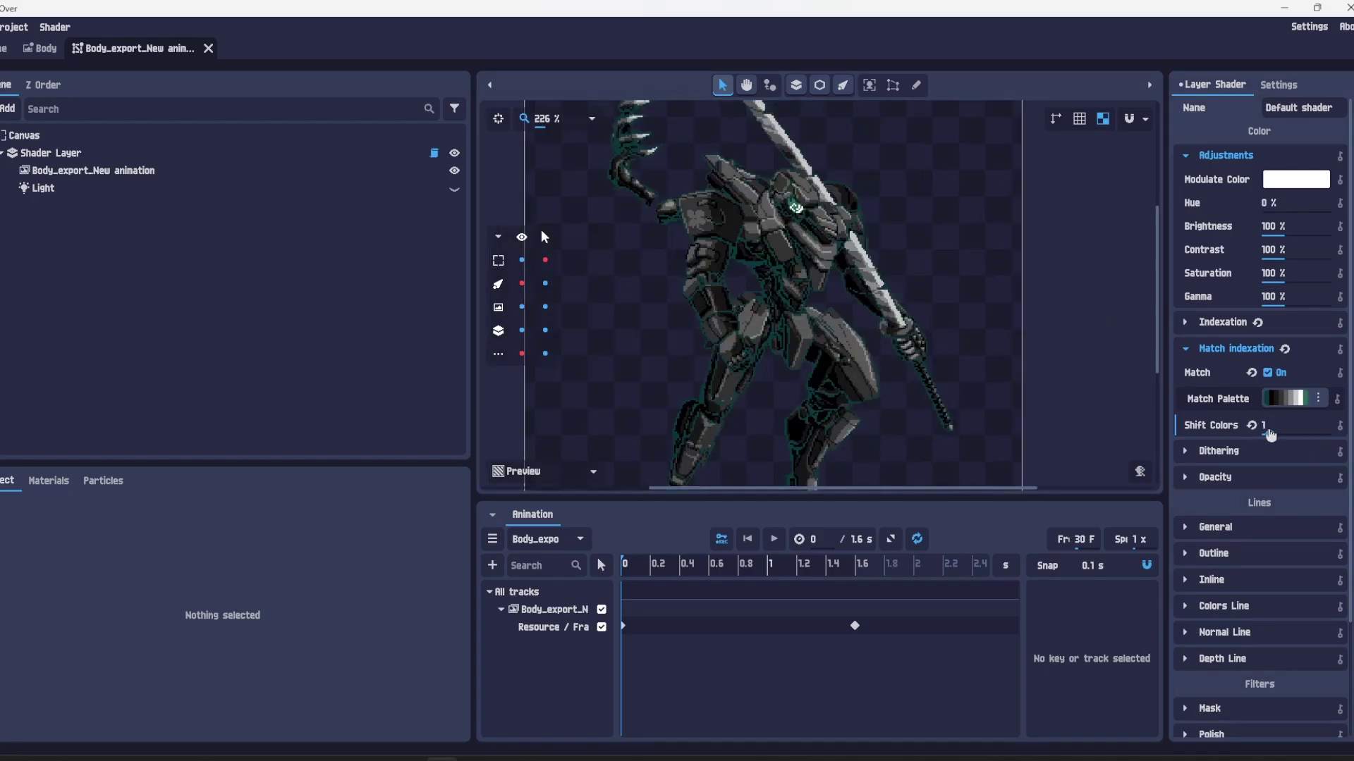
# - Change Match Palette swatch 7 from white to red dc0909
pyautogui.click(1319, 400)
pyautogui.click(1280, 623)
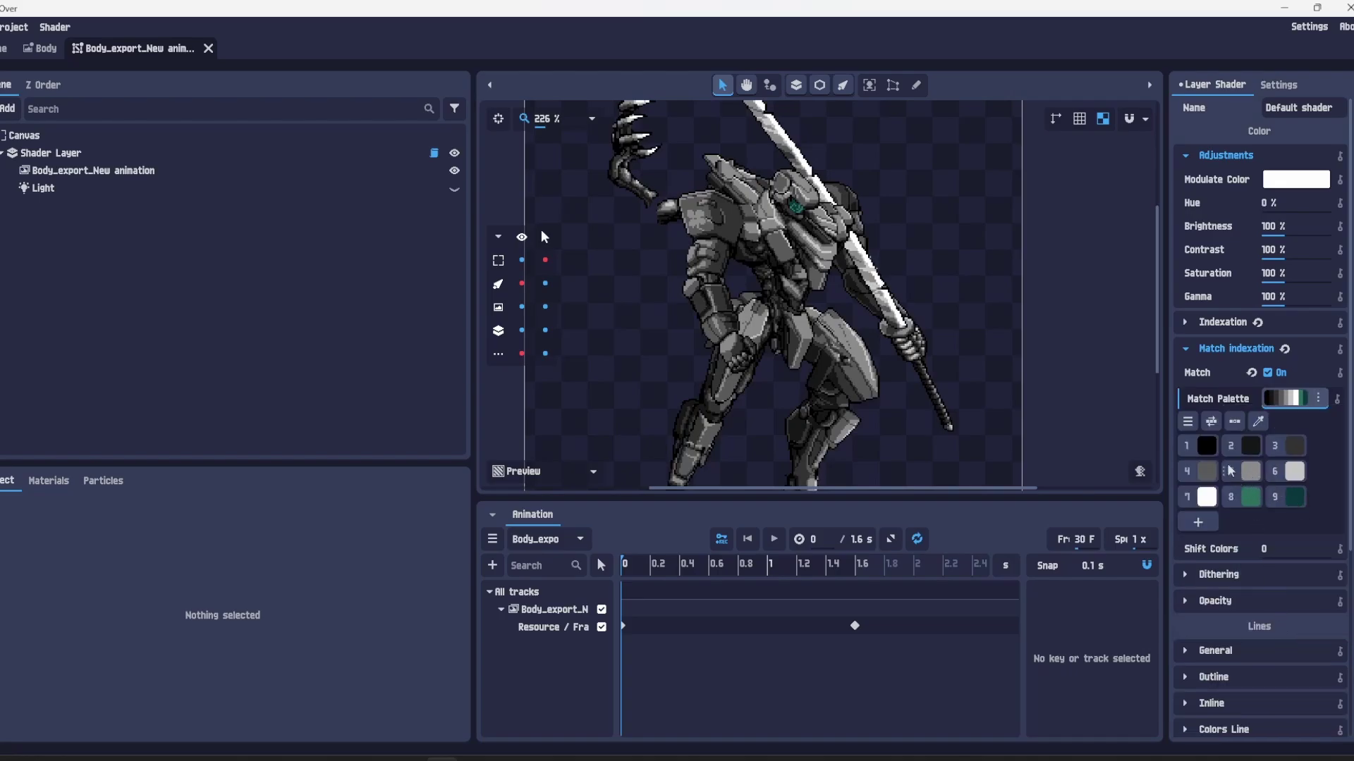
pyautogui.click(1207, 497)
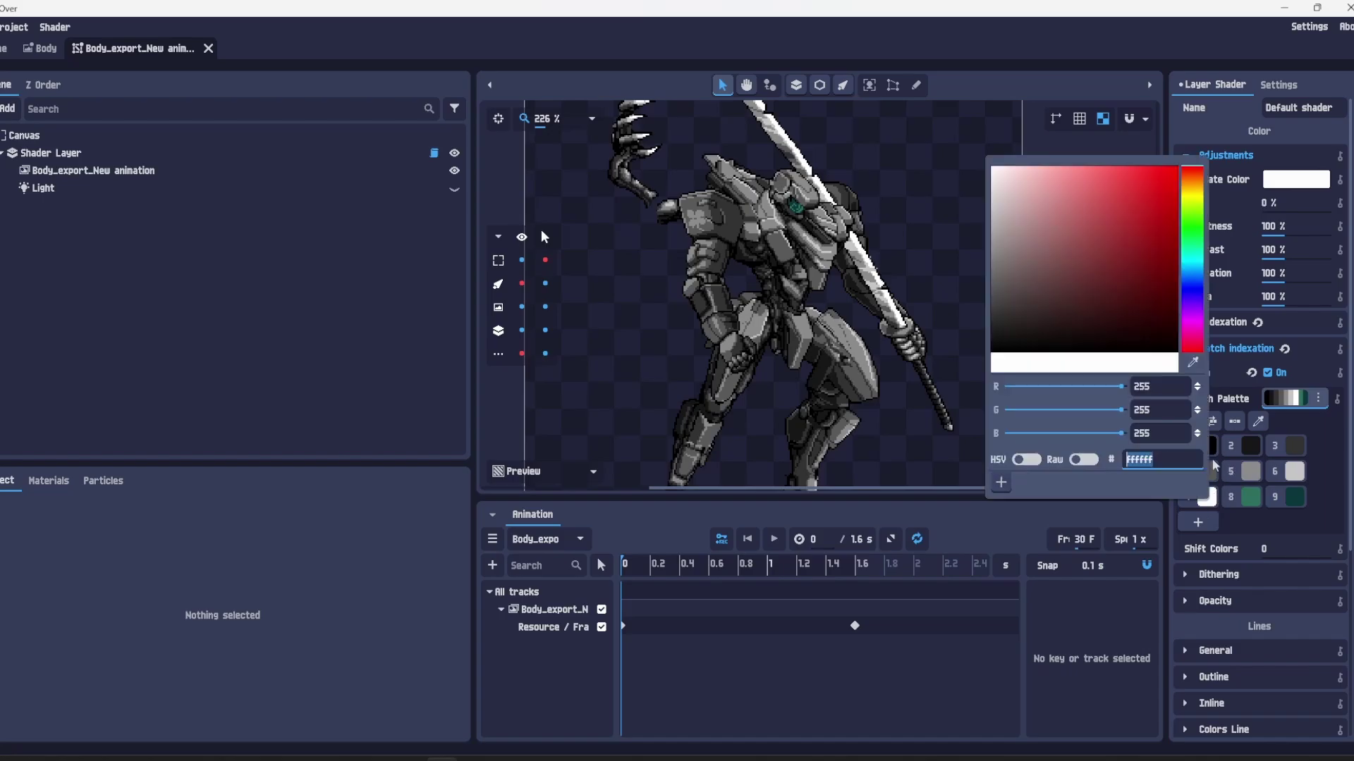
pyautogui.moveTo(1139, 237); pyautogui.dragTo(1179, 240)
pyautogui.click(1317, 463)
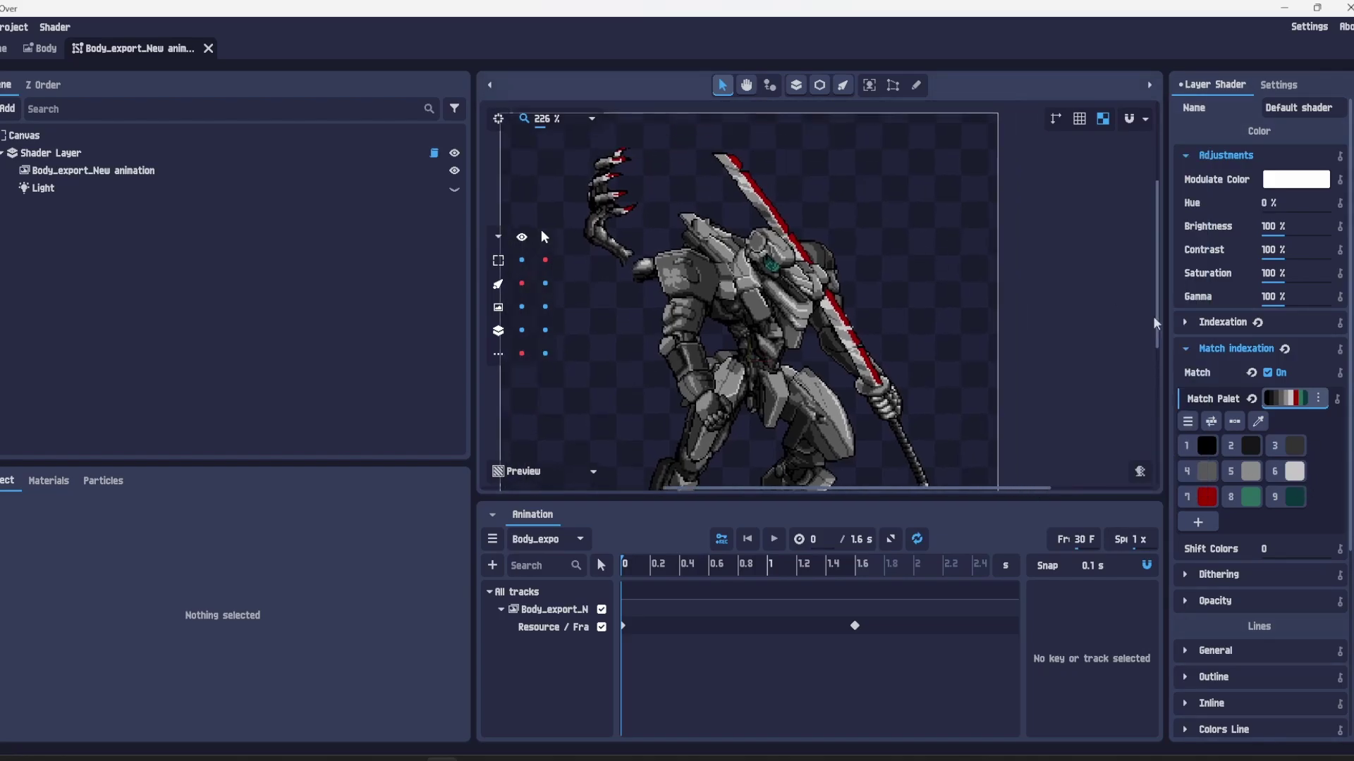
pyautogui.click(1216, 325)
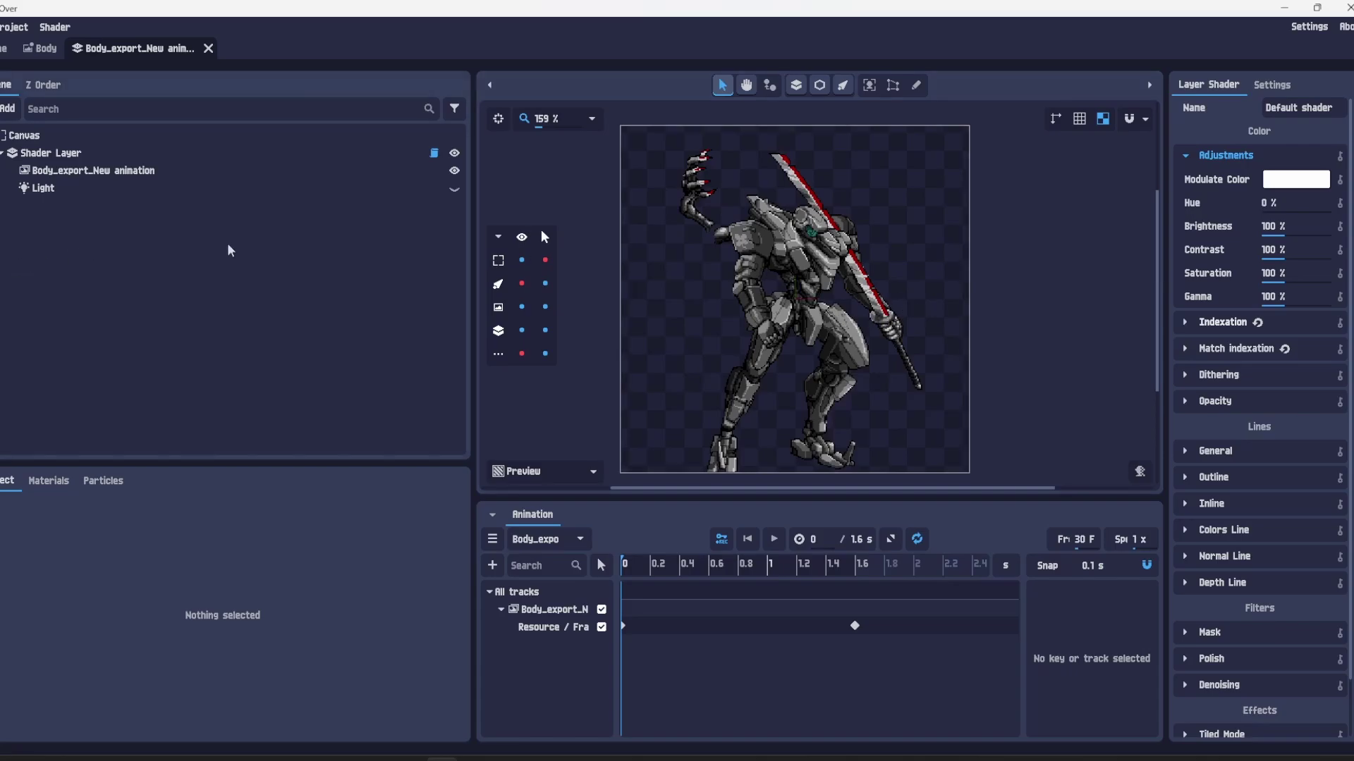
# - Create a new Shader 3D Layer from the Canvas actions menu
pyautogui.rightClick(40, 132)
pyautogui.click(92, 156)
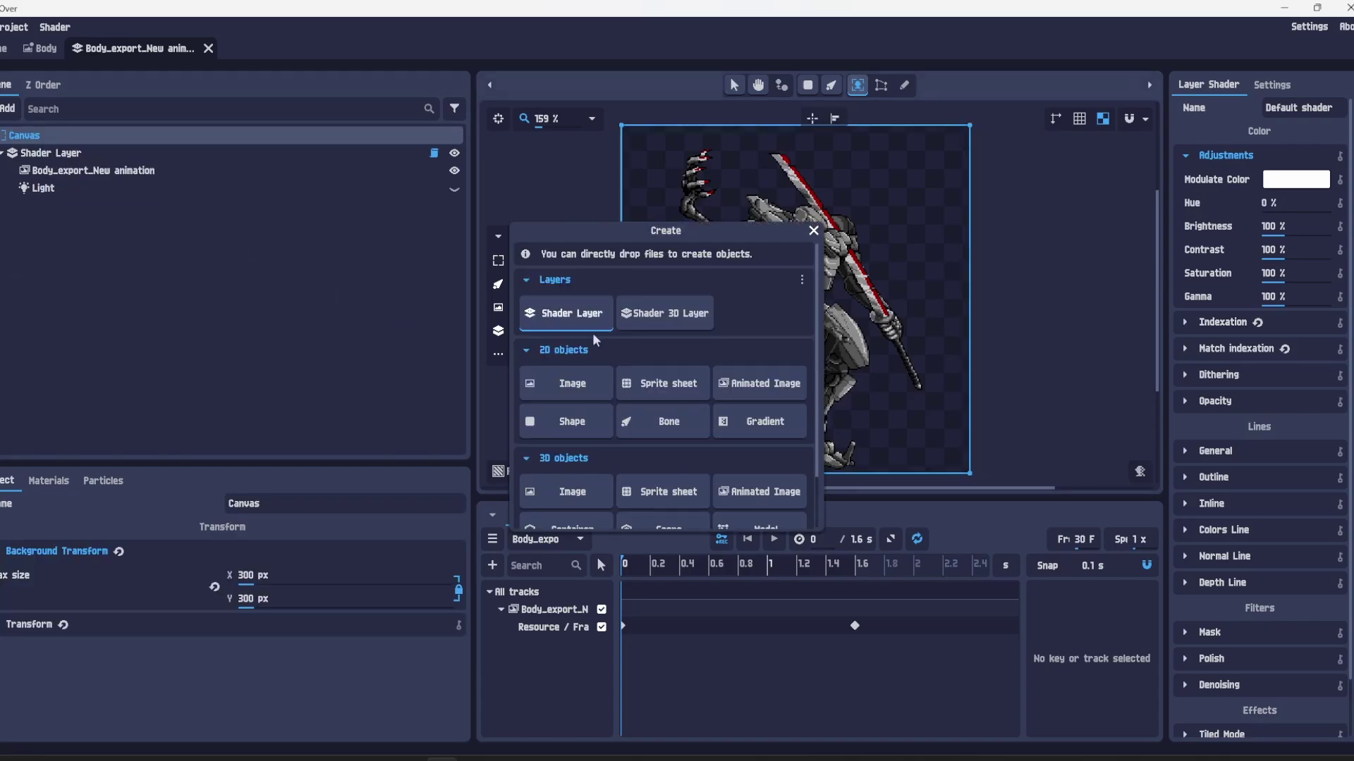
pyautogui.click(660, 317)
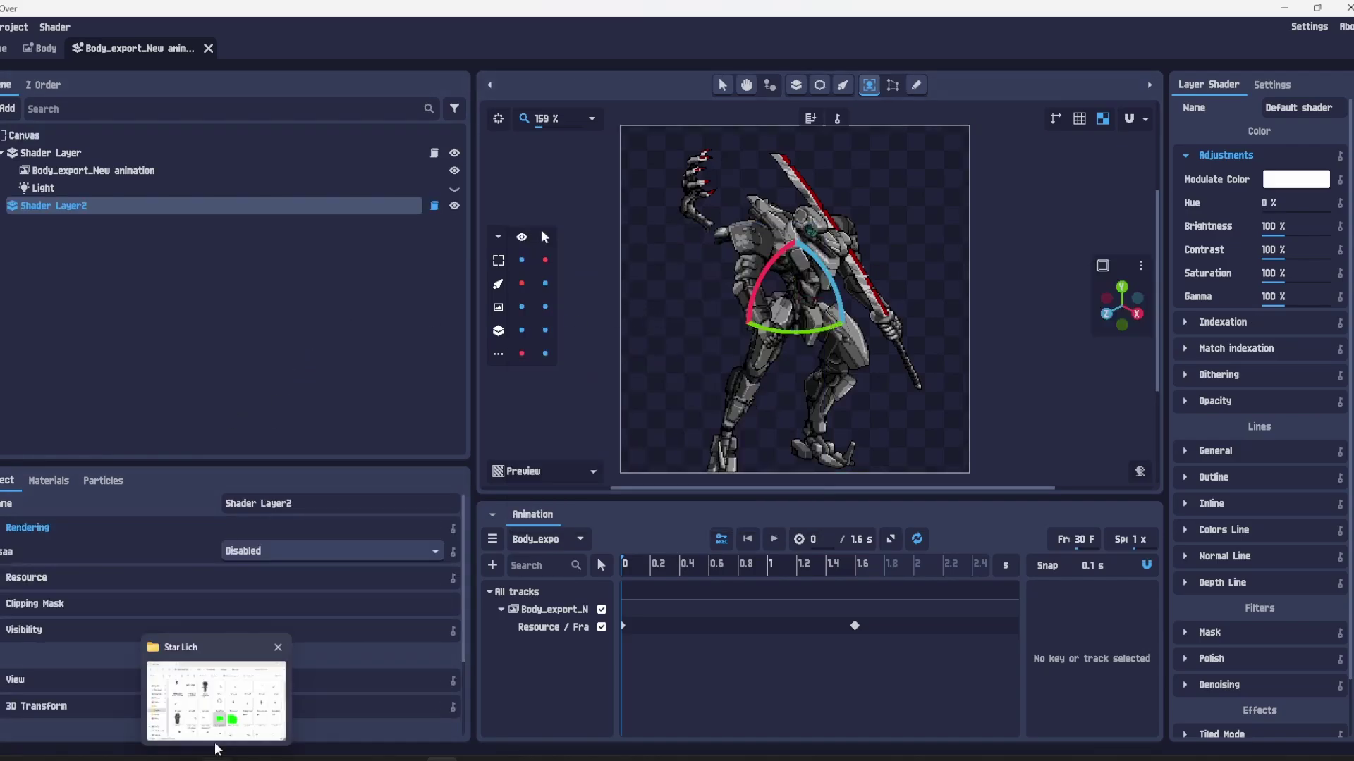
# - Drop the green Clipping Mask image from the Acastus folder into Shader Layer2
pyautogui.click(220, 695)
pyautogui.click(425, 463)
pyautogui.moveTo(647, 421); pyautogui.dragTo(166, 312)
pyautogui.click(166, 311)
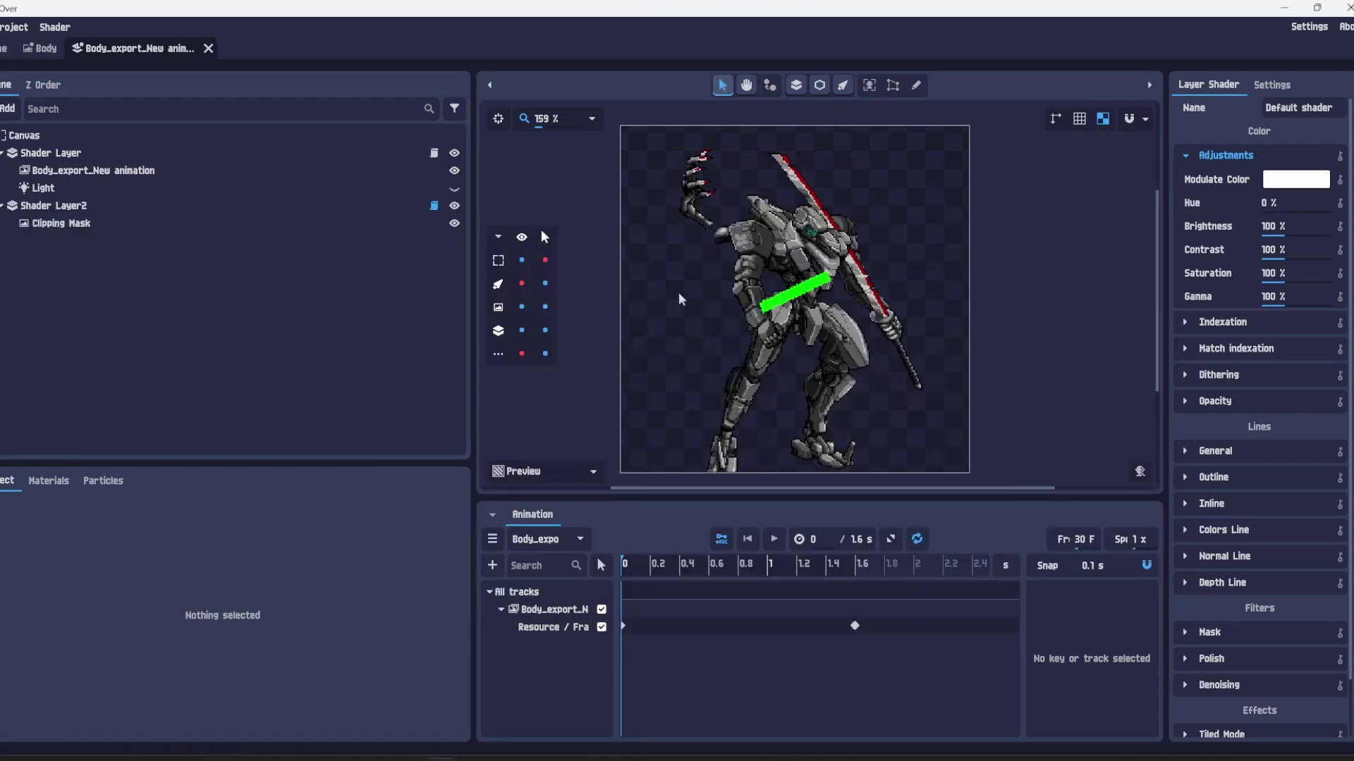
pyautogui.click(93, 223)
pyautogui.press('Escape')
pyautogui.press('q')
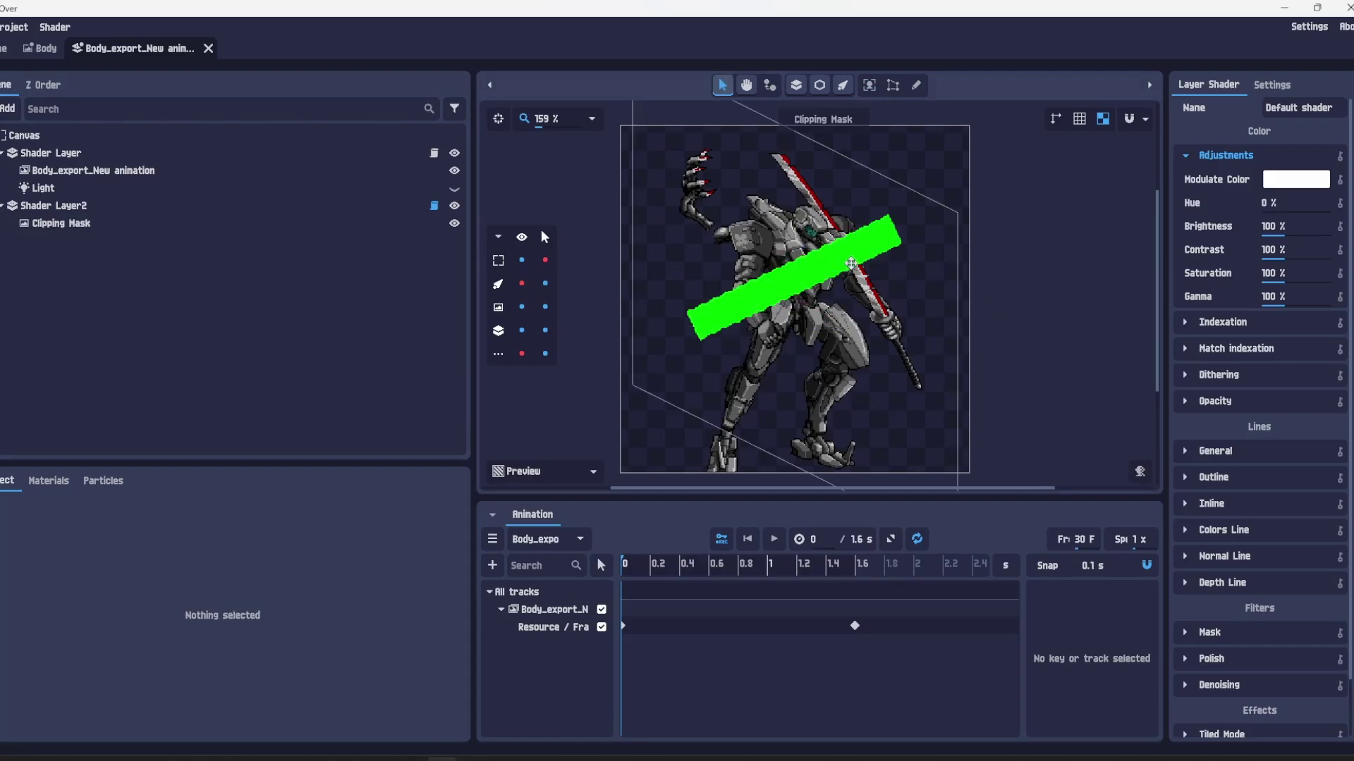
# - Enable Shader Layer2's clipping mask, move it into Shader Layer, and invert the mask
pyautogui.click(94, 207)
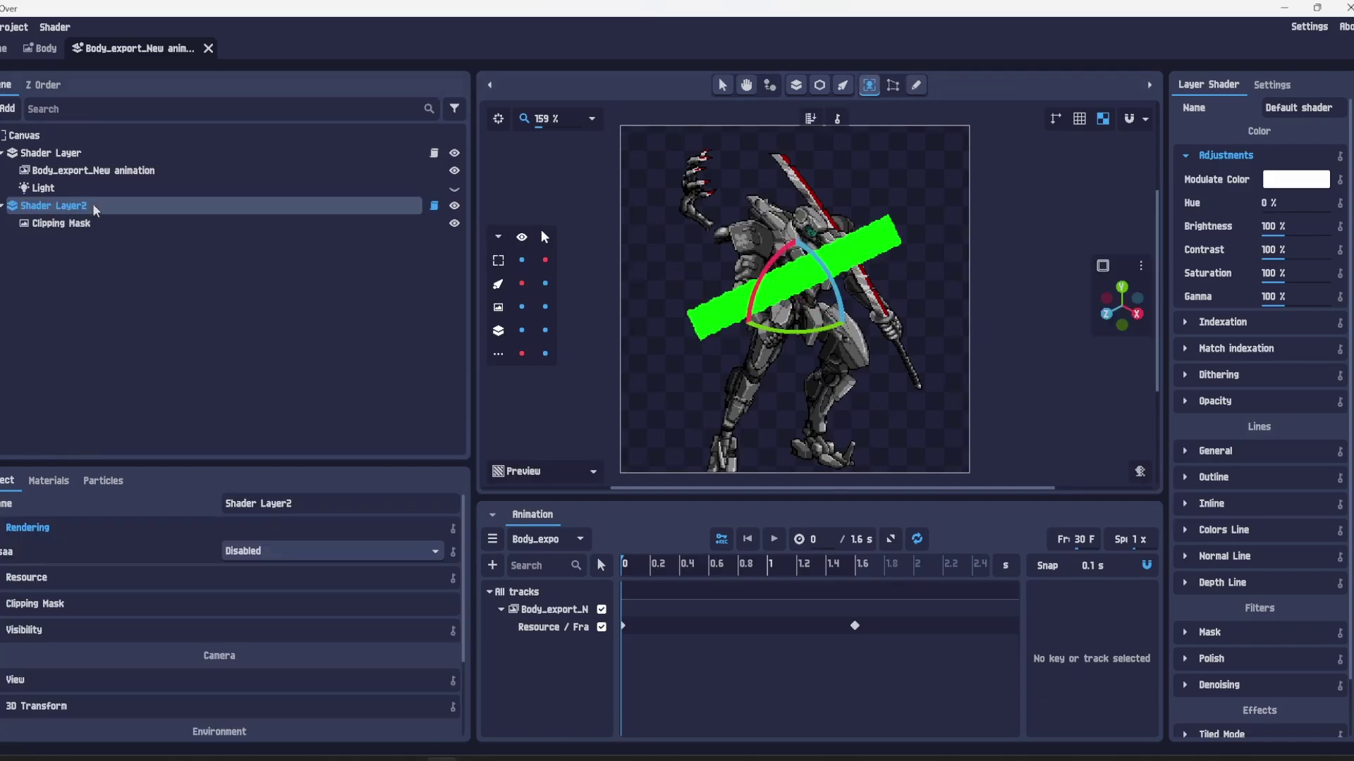
pyautogui.click(91, 605)
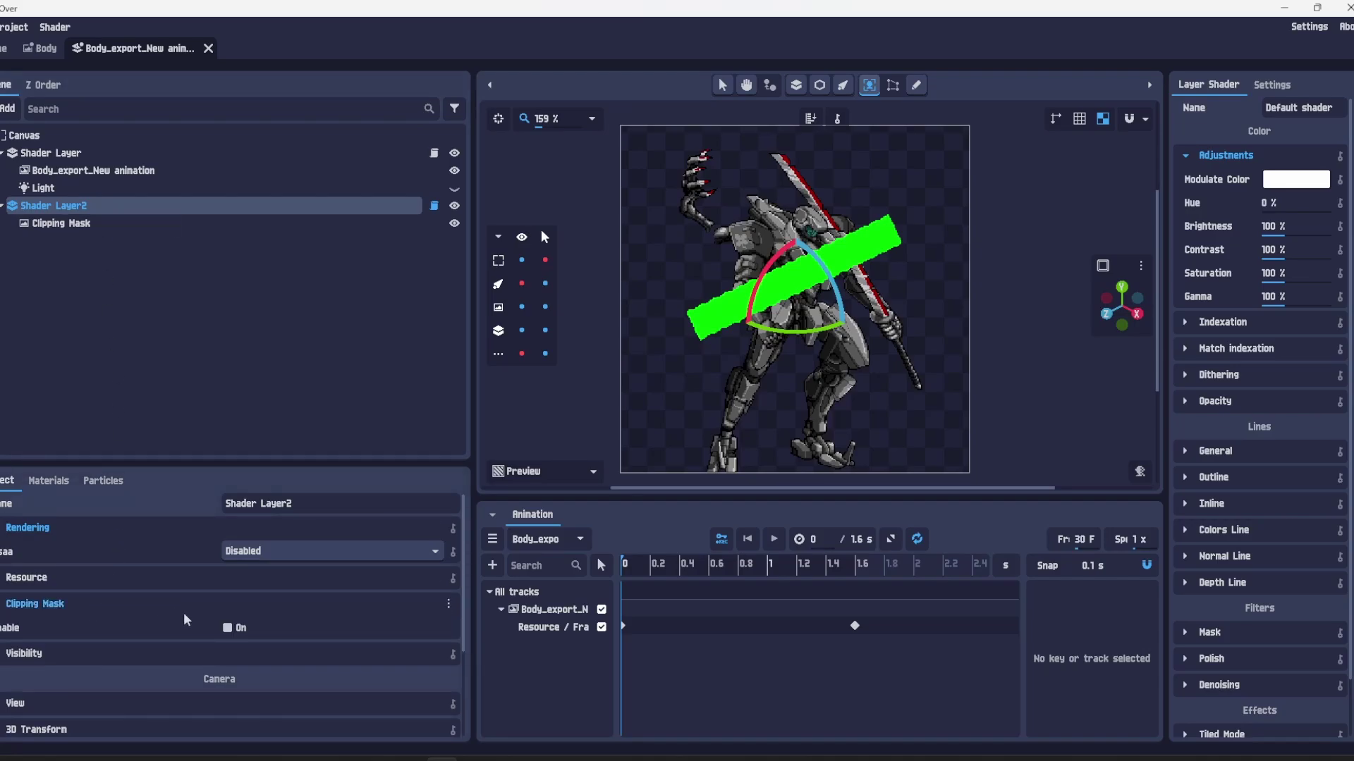
pyautogui.click(228, 628)
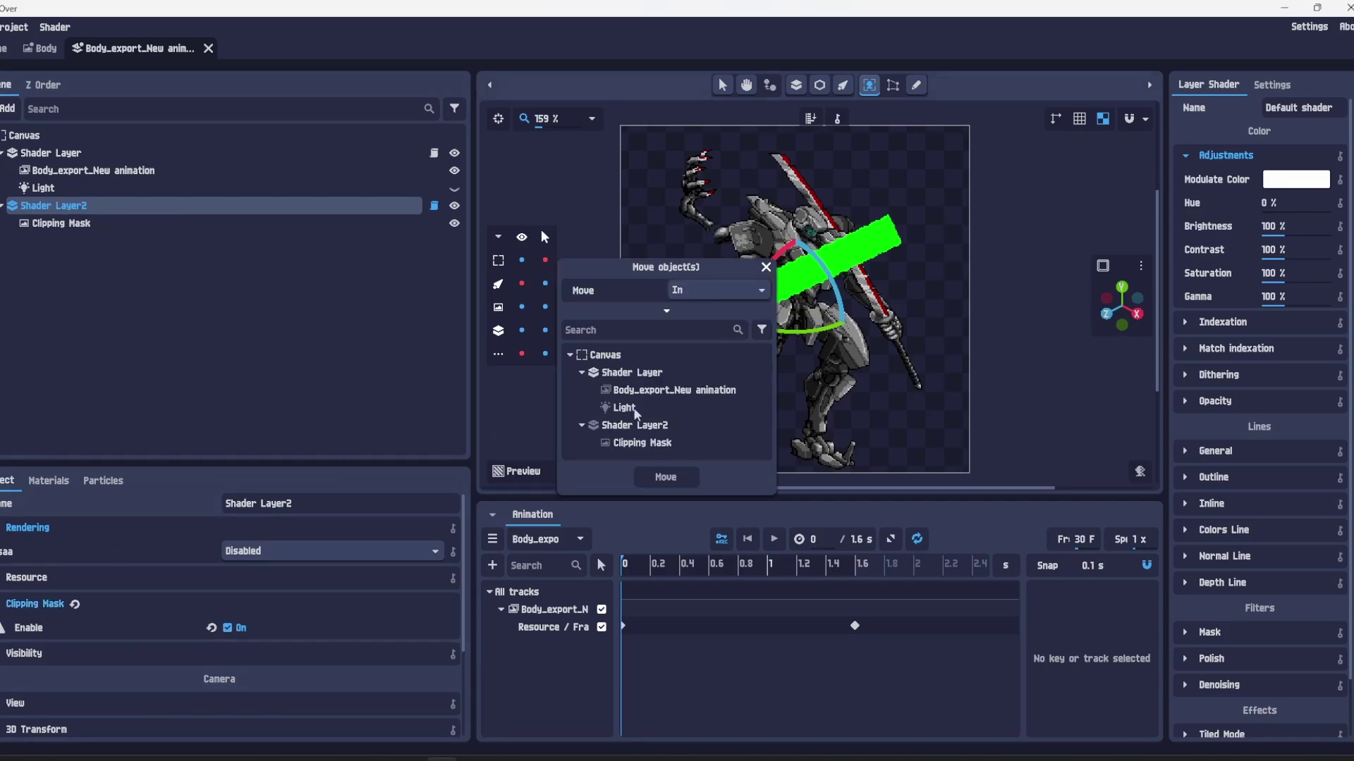
pyautogui.click(642, 373)
pyautogui.click(663, 478)
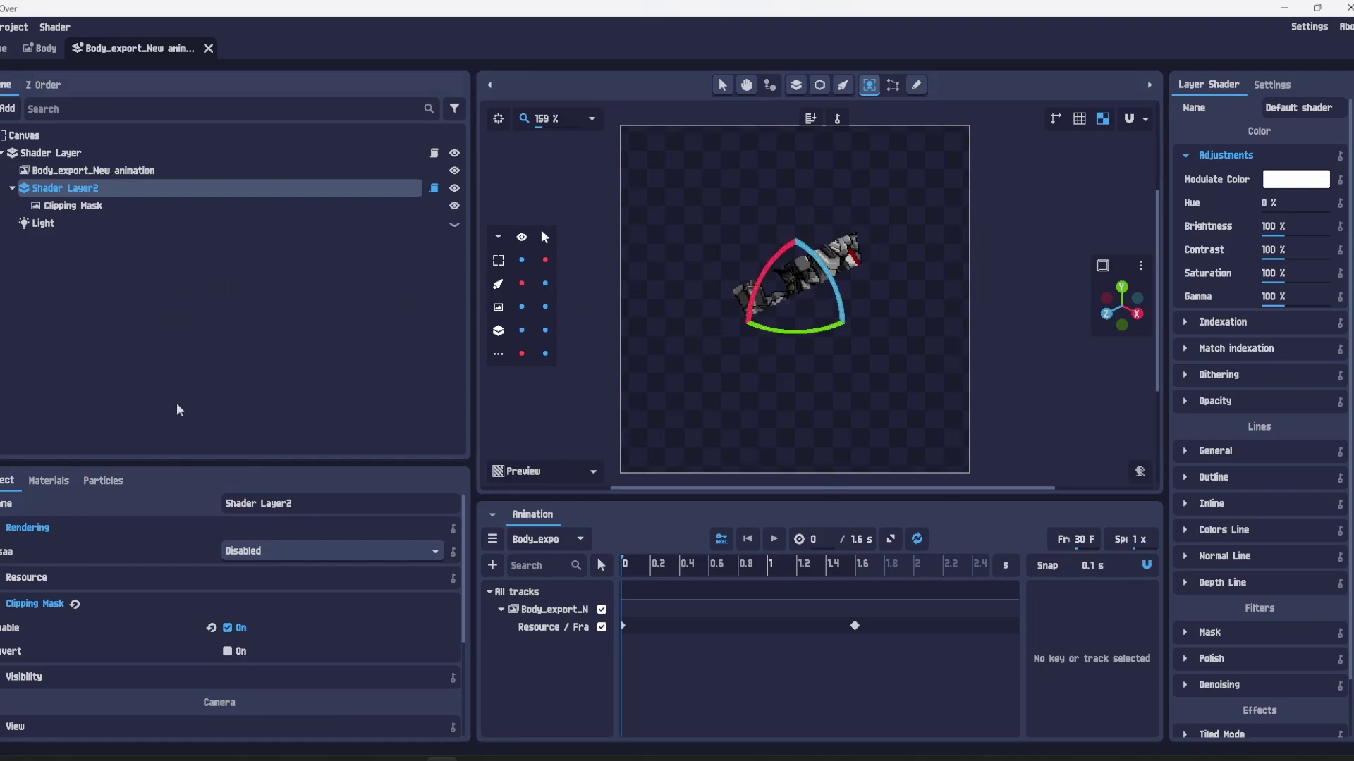
pyautogui.click(228, 651)
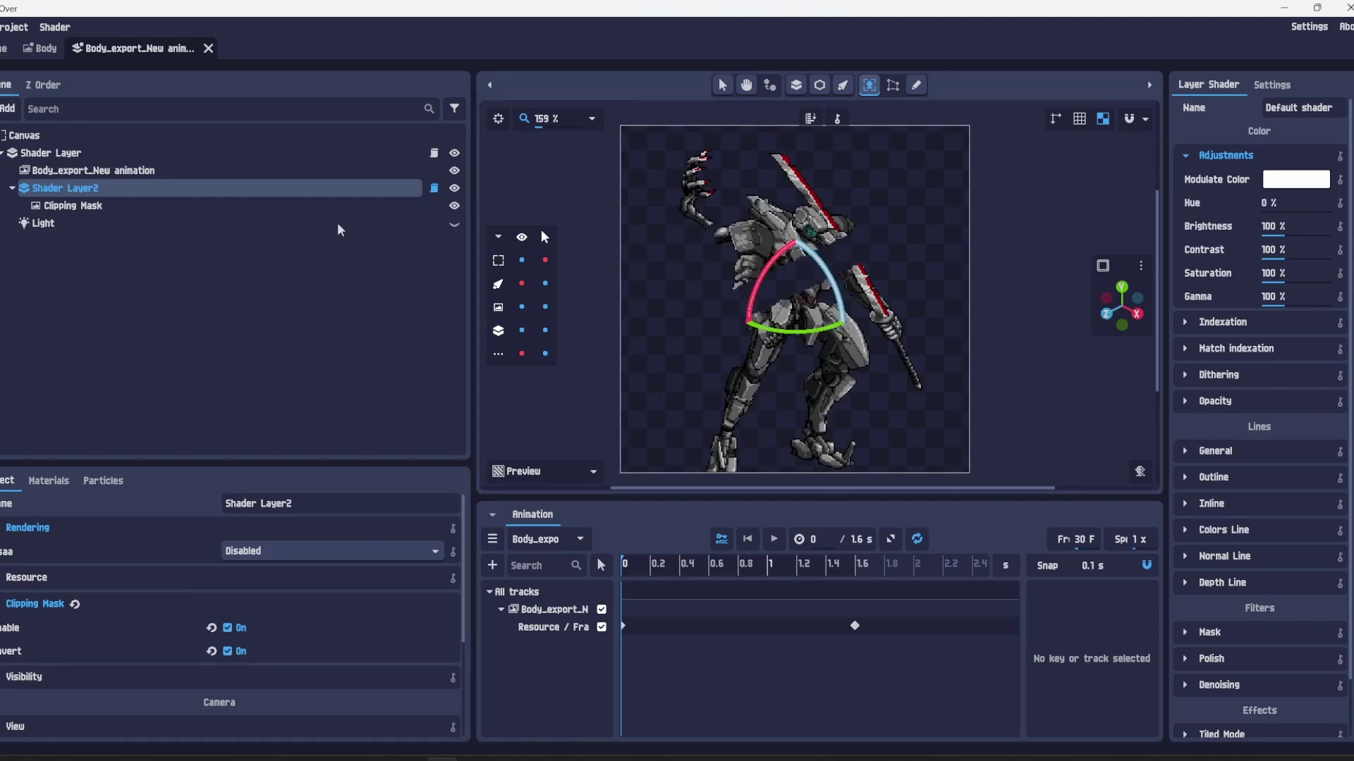
# - Slide the Clipping Mask layer over the mech to preview the cutout
pyautogui.click(83, 206)
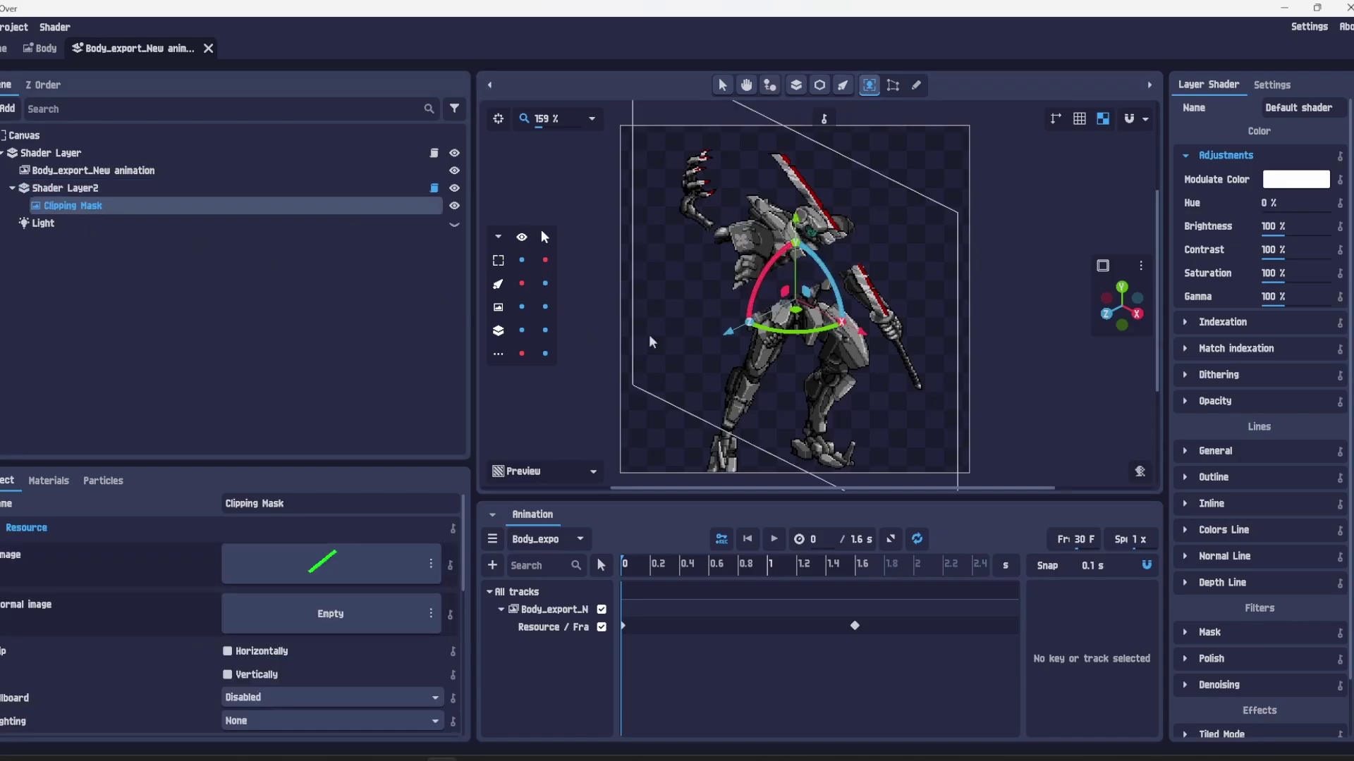
pyautogui.moveTo(784, 293); pyautogui.dragTo(787, 321)
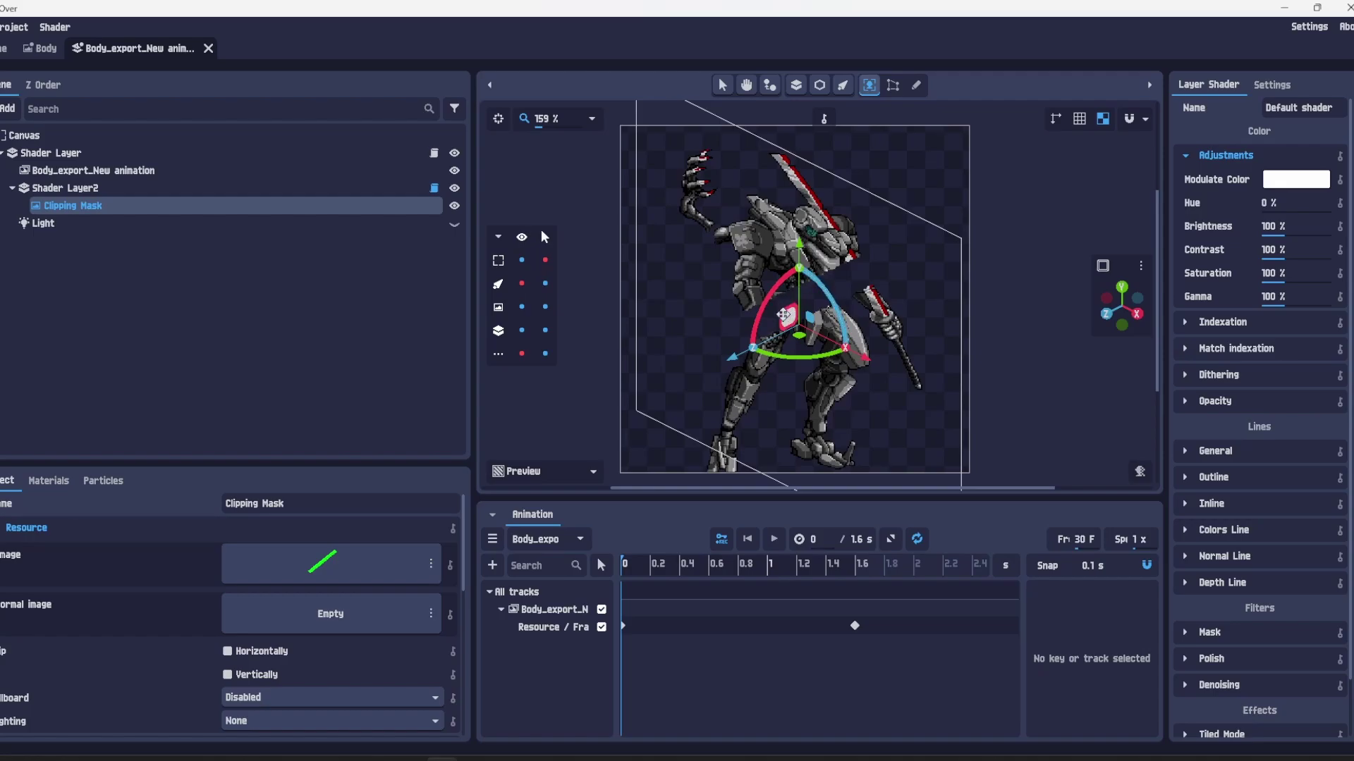
pyautogui.moveTo(786, 318); pyautogui.dragTo(795, 284)
pyautogui.click(333, 293)
# - Remove Shader Layer2 together with its clipping mask
pyautogui.click(60, 161)
pyautogui.click(236, 286)
pyautogui.hotkey('ctrl', 'z')
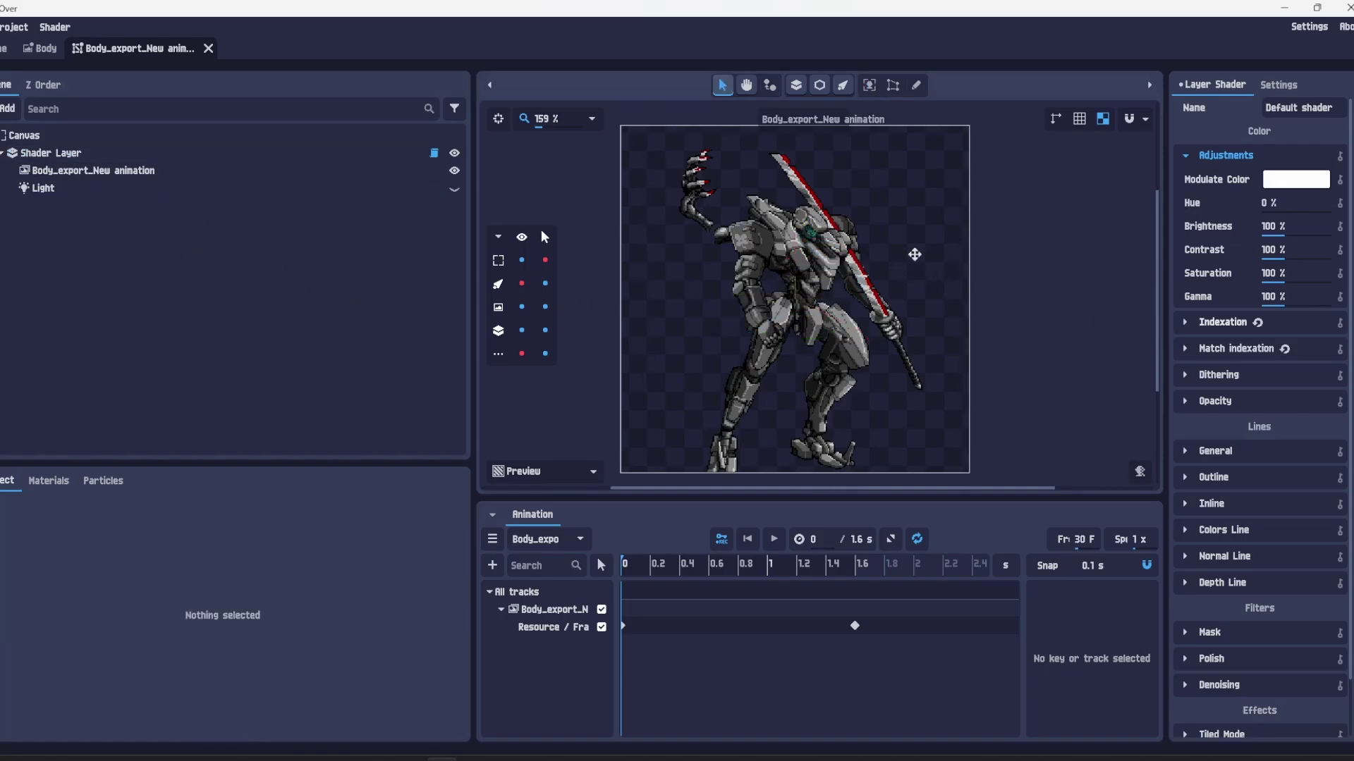